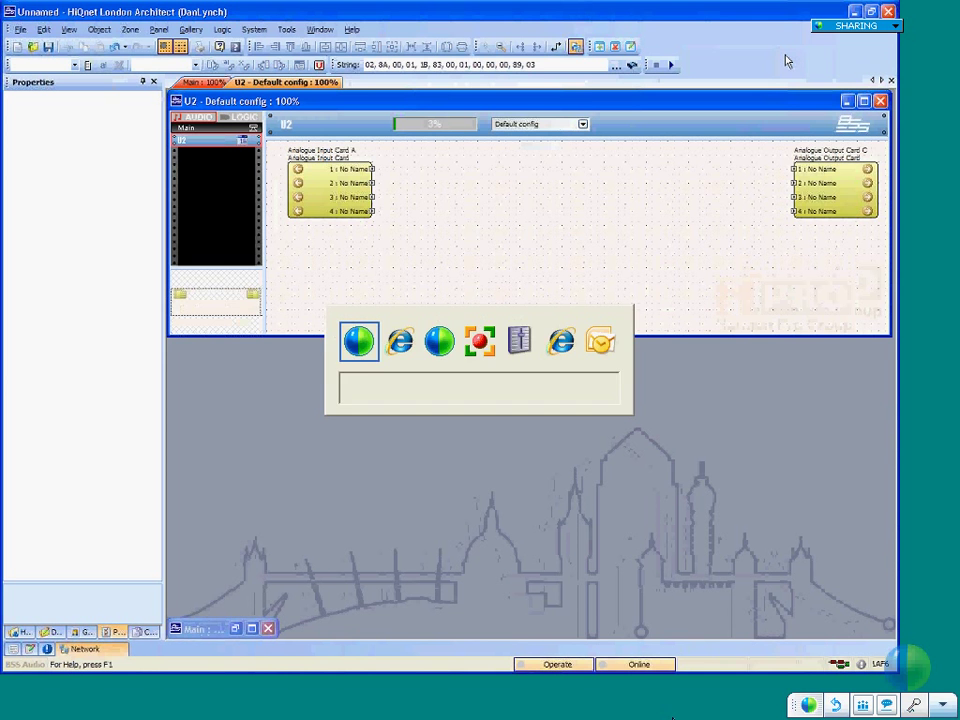
key("alt+Tab")
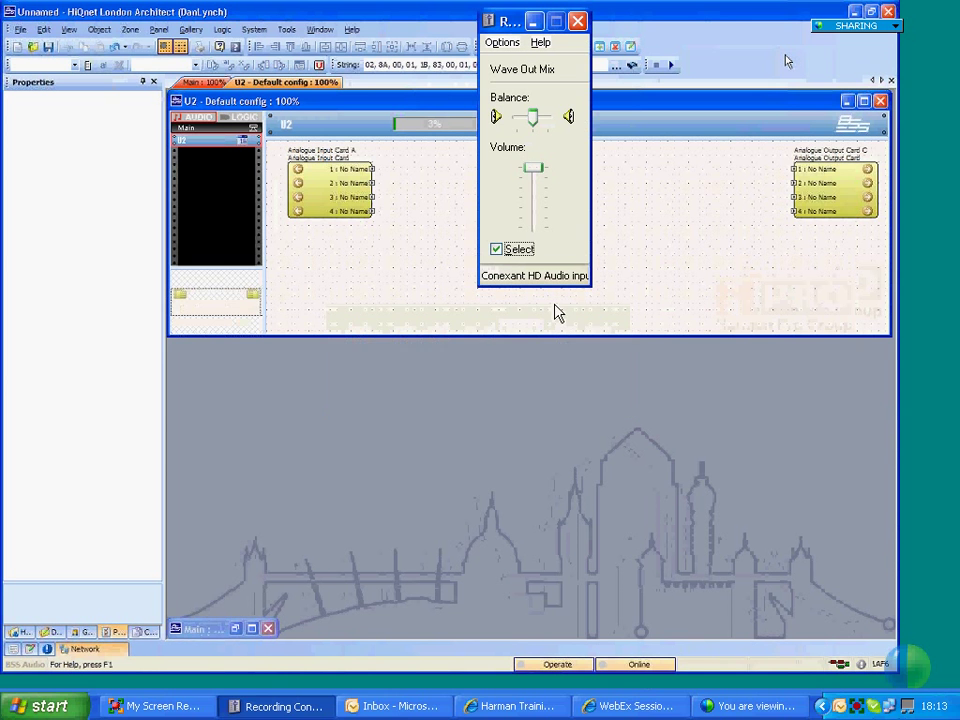
key("alt+Tab")
key("alt+Tab")
key("alt+Tab")
key("alt+Tab")
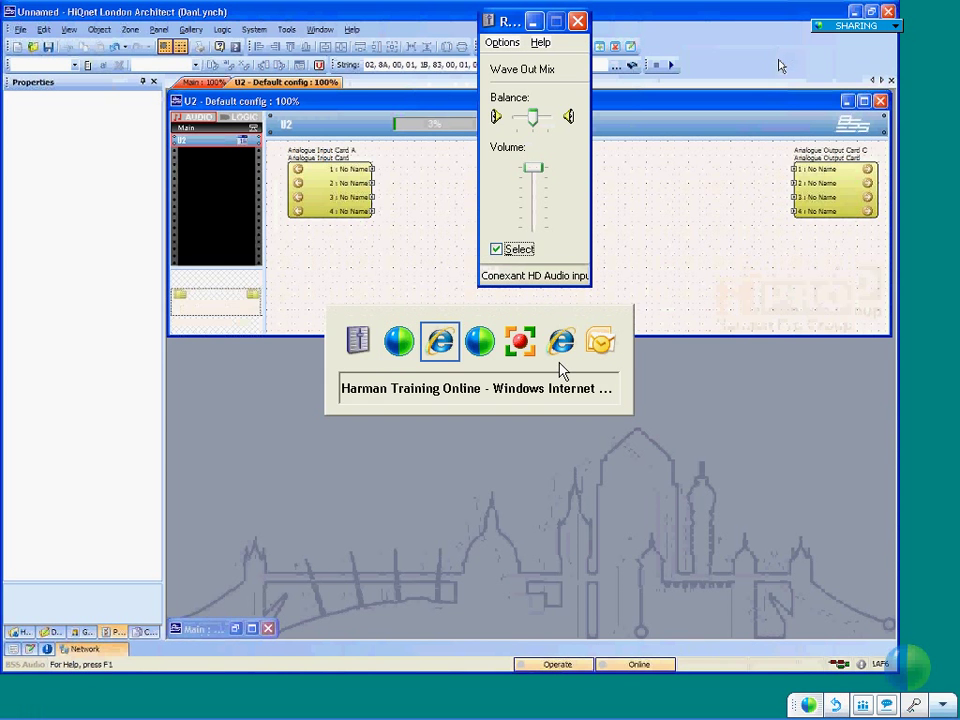
key("alt+Tab")
key("alt+Tab")
key("alt+Tab")
key("alt+Tab")
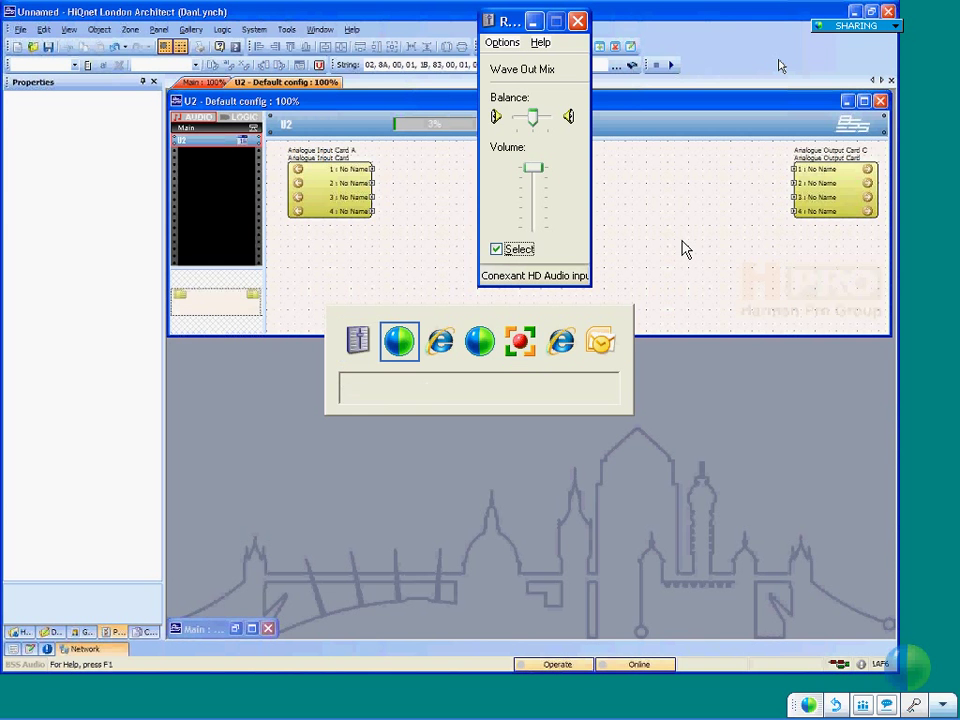
key("alt+Tab")
key("alt+Tab")
key("alt+Tab")
key("alt+Tab")
key("alt+Tab")
key("alt+Tab")
key("alt+Tab")
- Set the shared screen's view to 100% and return it to Auto-fit
left_click(895, 27)
mouse_move(868, 92)
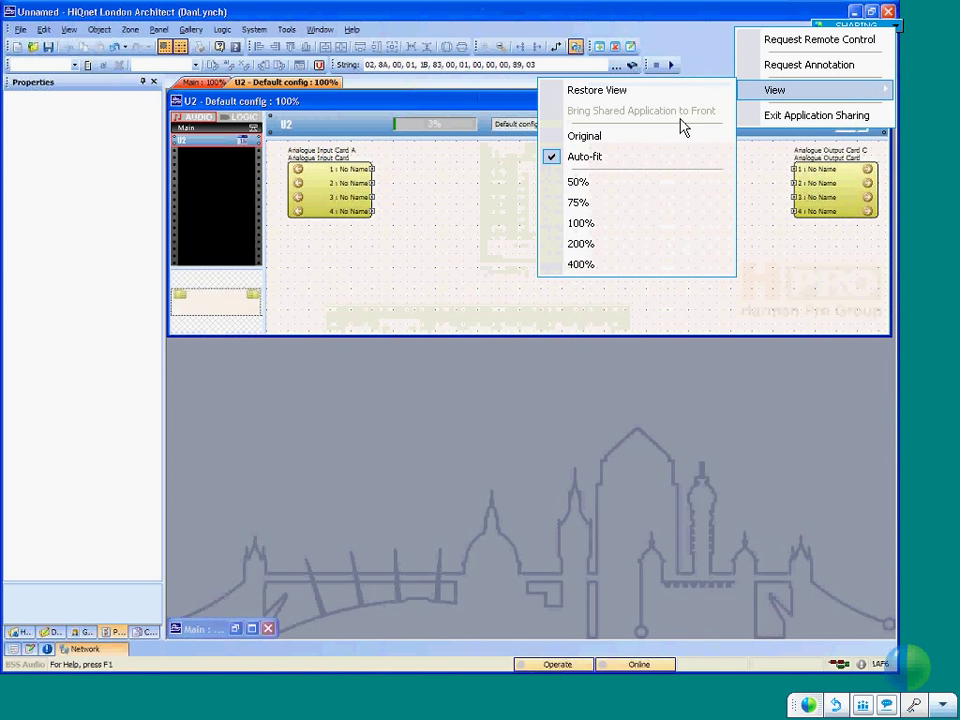
left_click(642, 160)
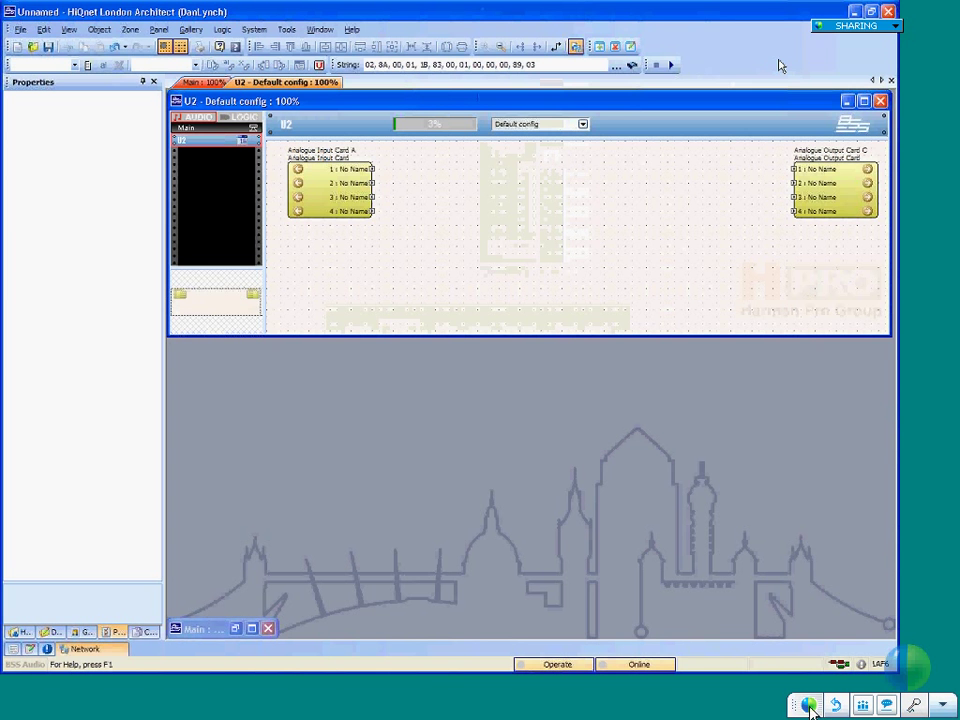
left_click(895, 26)
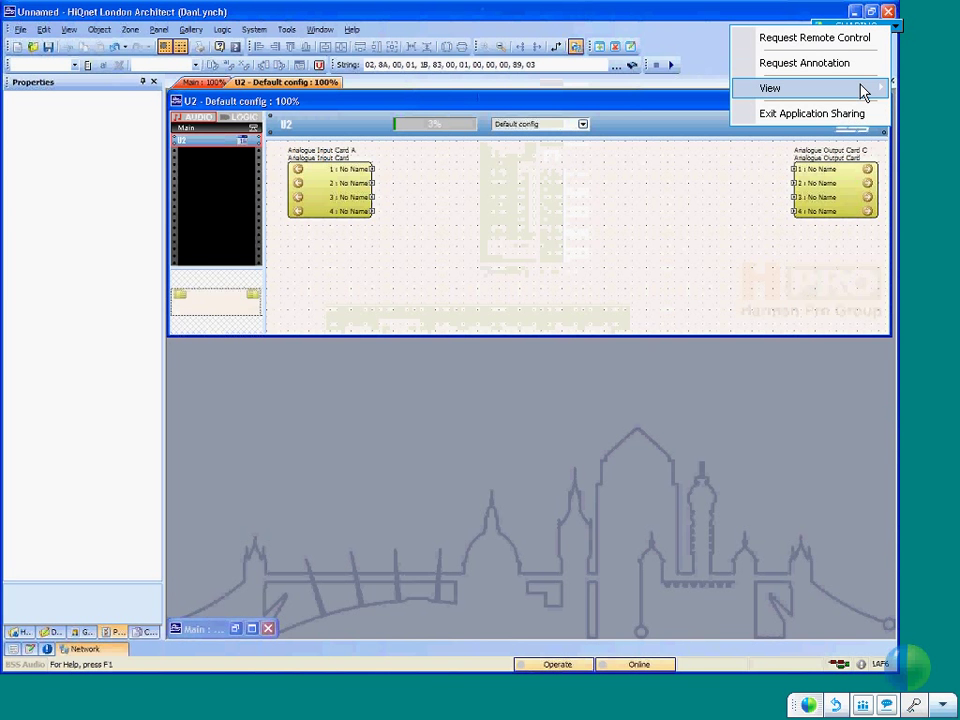
mouse_move(864, 90)
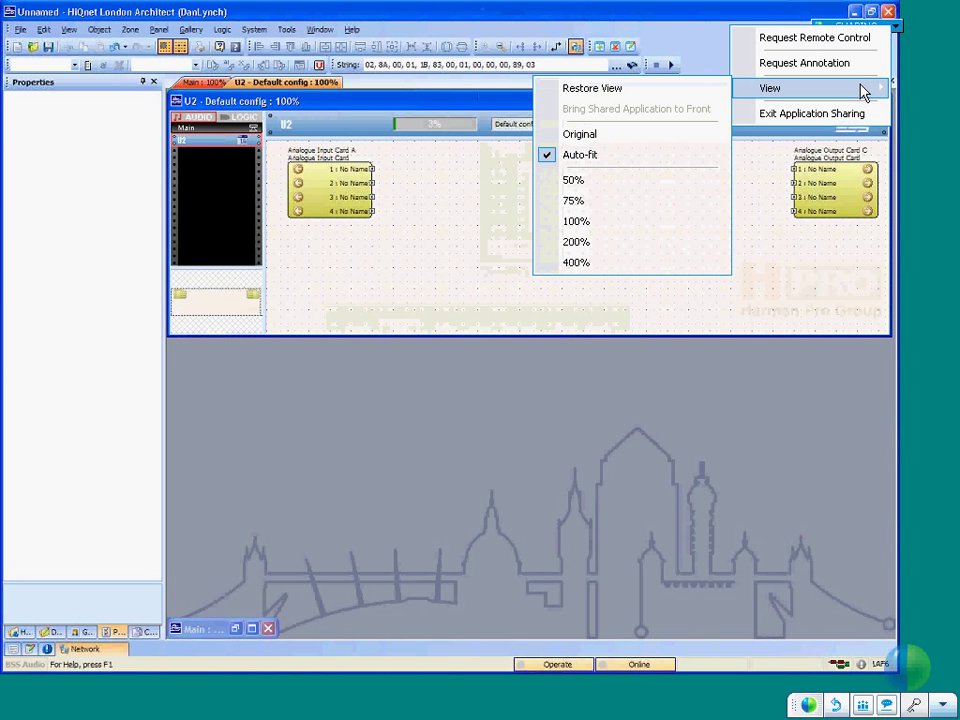
left_click(606, 224)
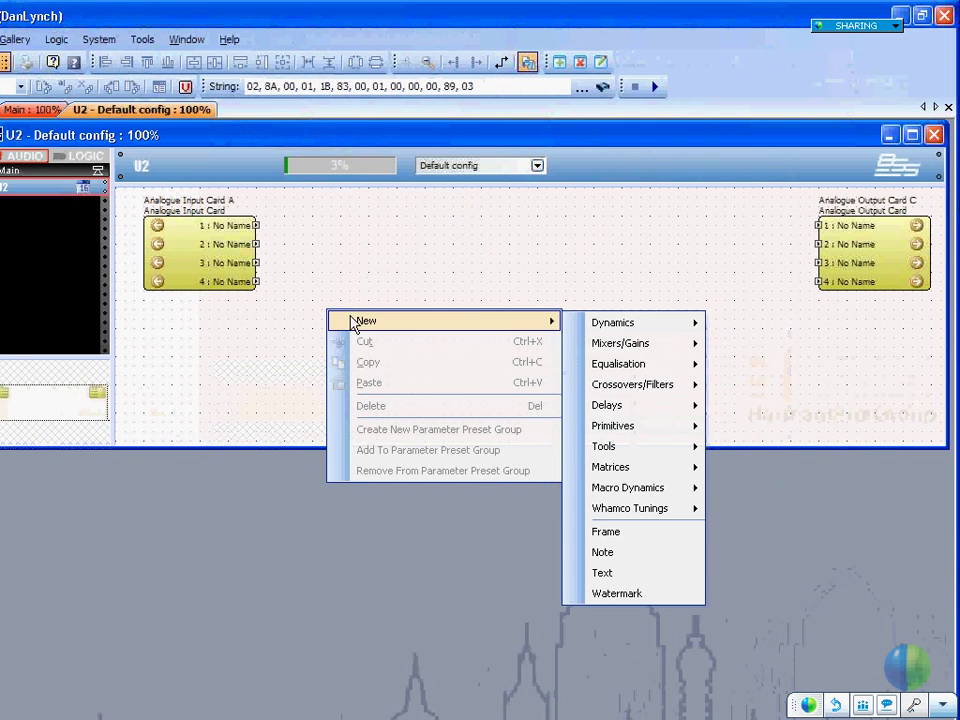
left_click(895, 26)
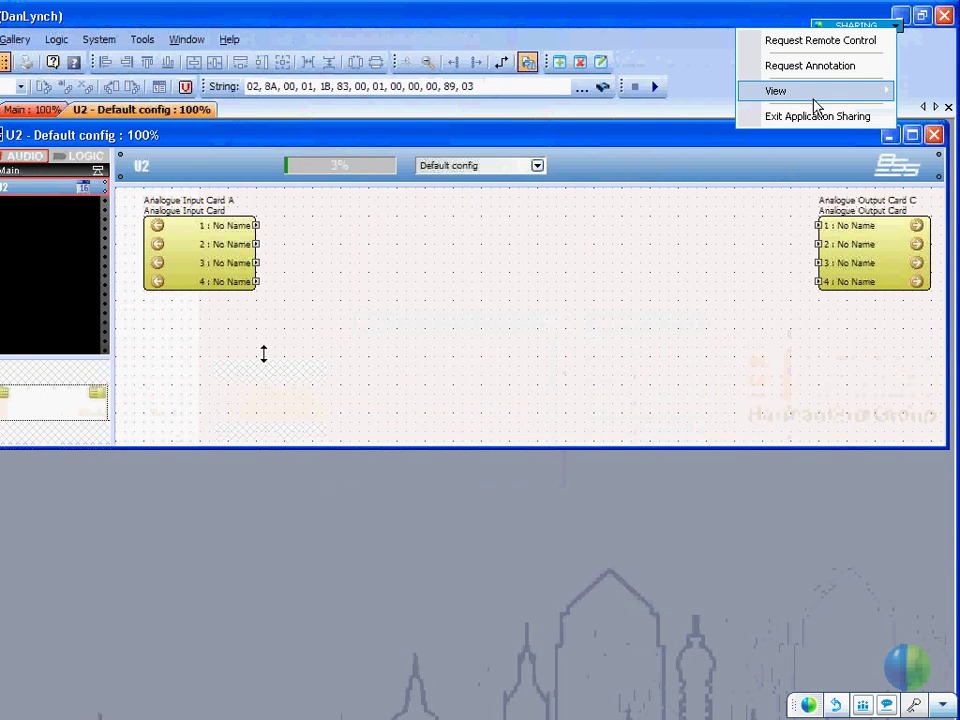
mouse_move(815, 100)
left_click(620, 160)
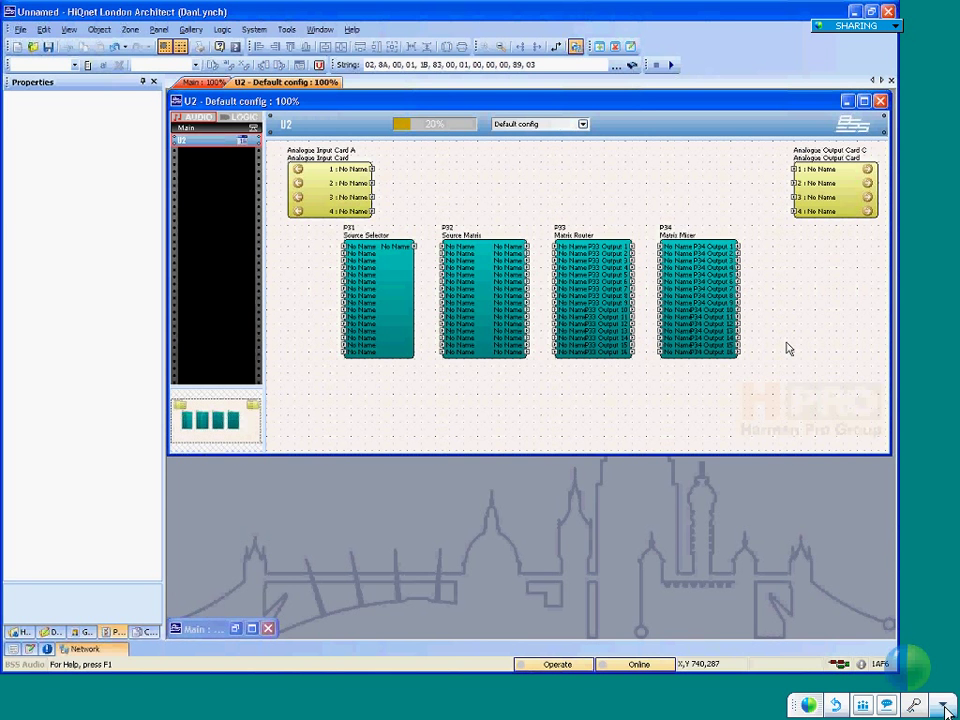
- Inspect the control panels of the Source Selector P31 and the Source Matrix P32, closing each one
left_click(401, 316)
double_click(401, 316)
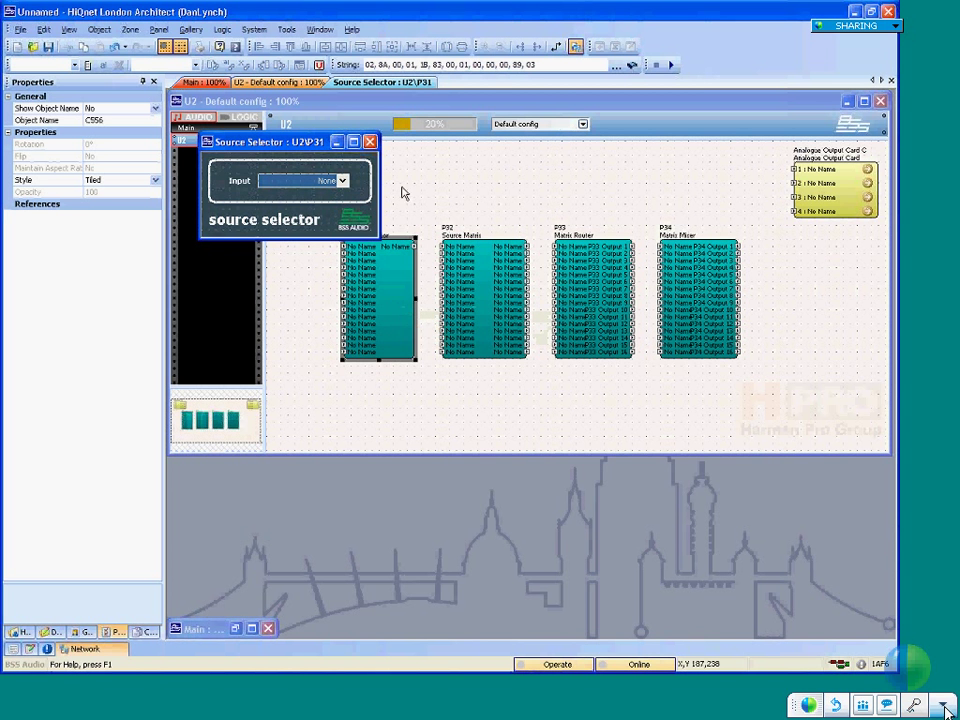
left_click(370, 141)
double_click(477, 305)
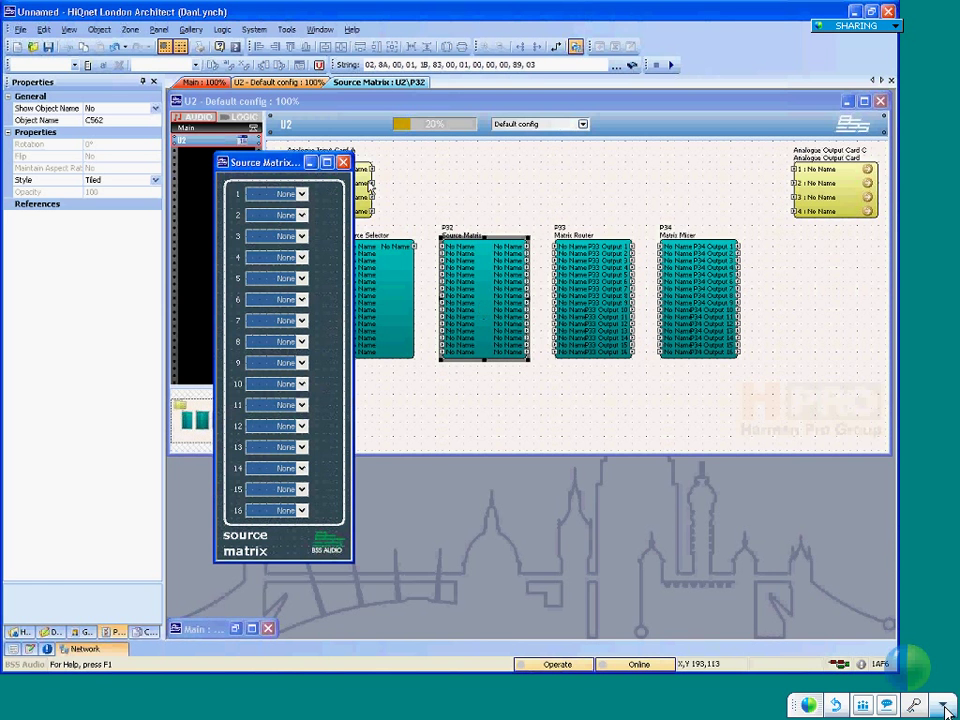
left_click(343, 162)
- Route inputs 1, 3 and 4 to Output 1 in the enlarged control panel of the Matrix Router P33
double_click(611, 324)
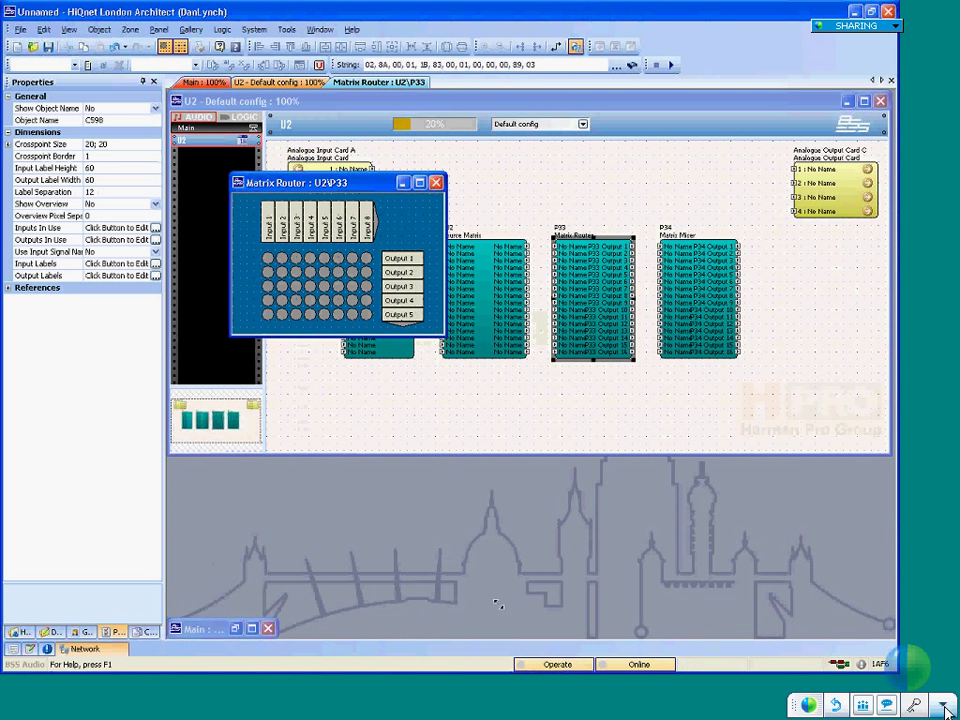
left_click_drag(497, 604, 624, 637)
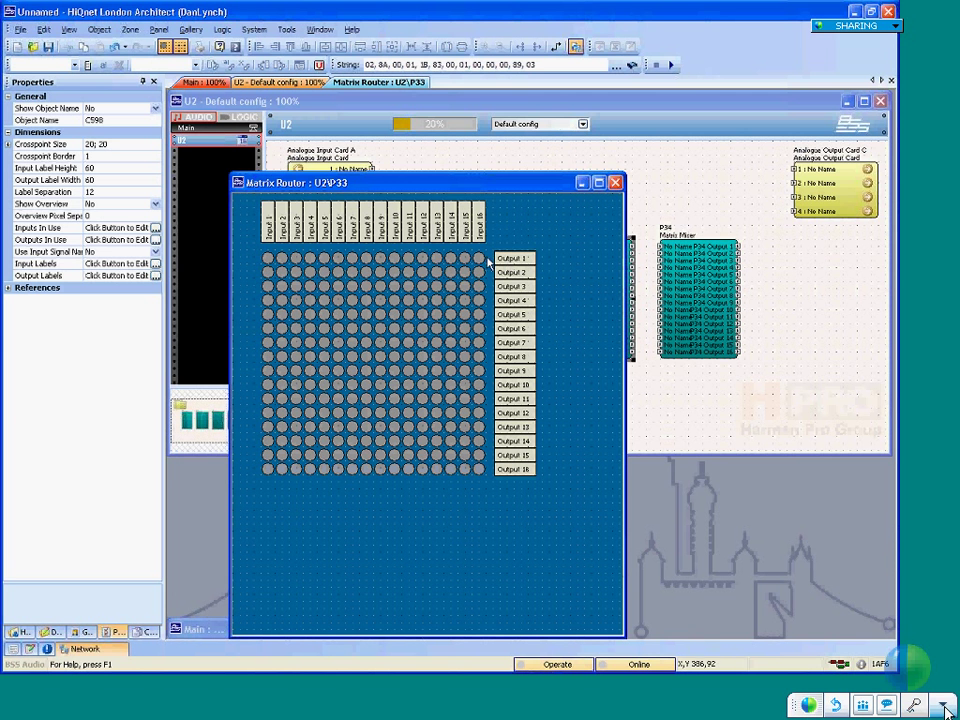
left_click(268, 258)
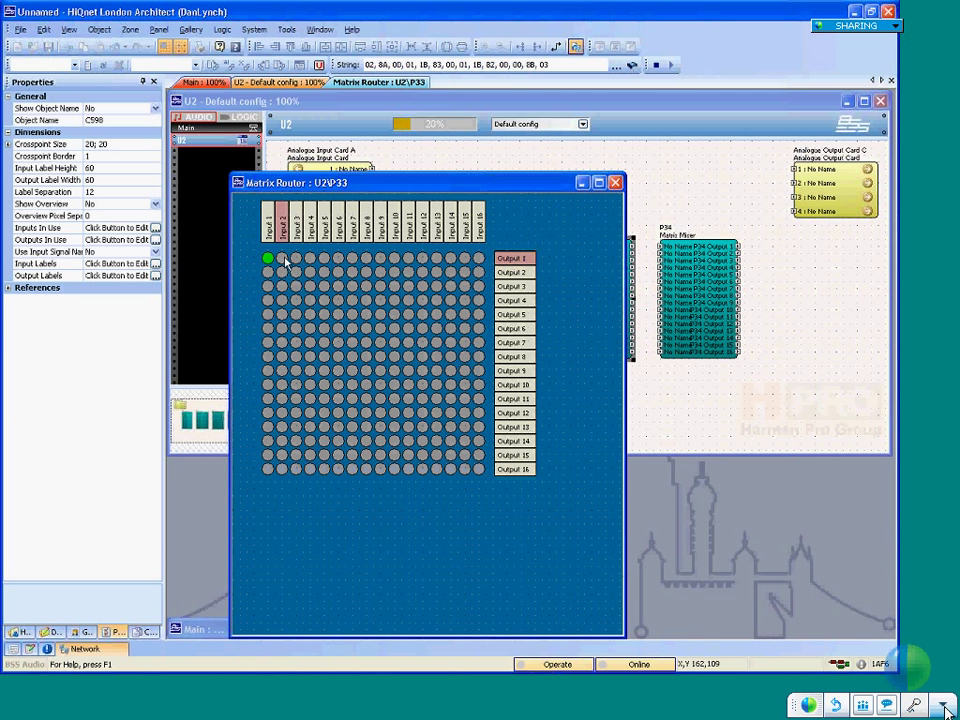
left_click(282, 258)
left_click(296, 258)
left_click(310, 258)
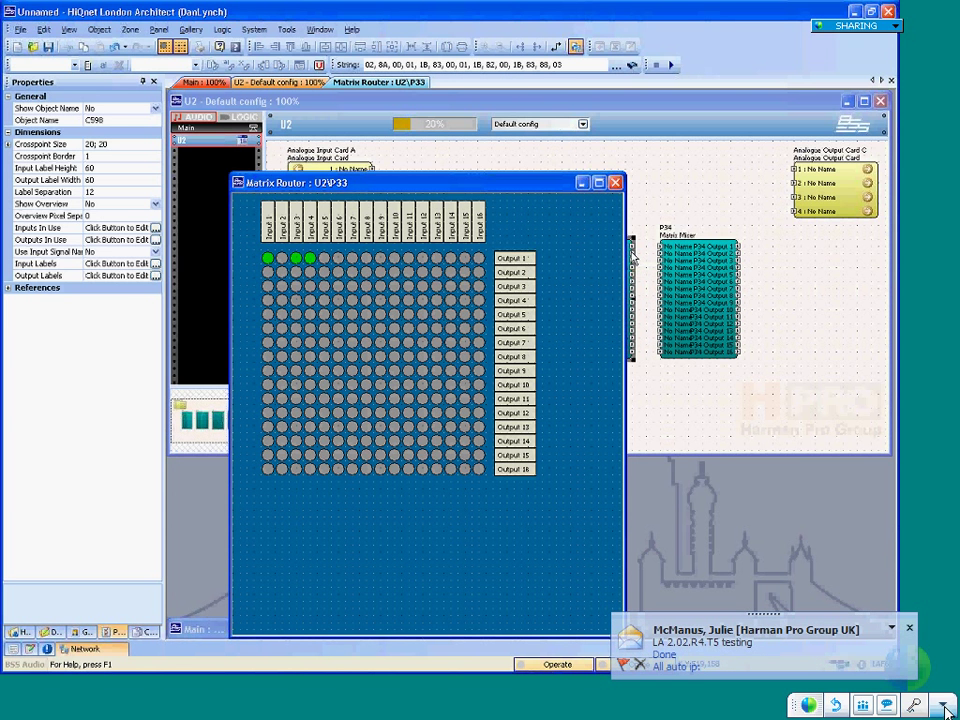
left_click(617, 183)
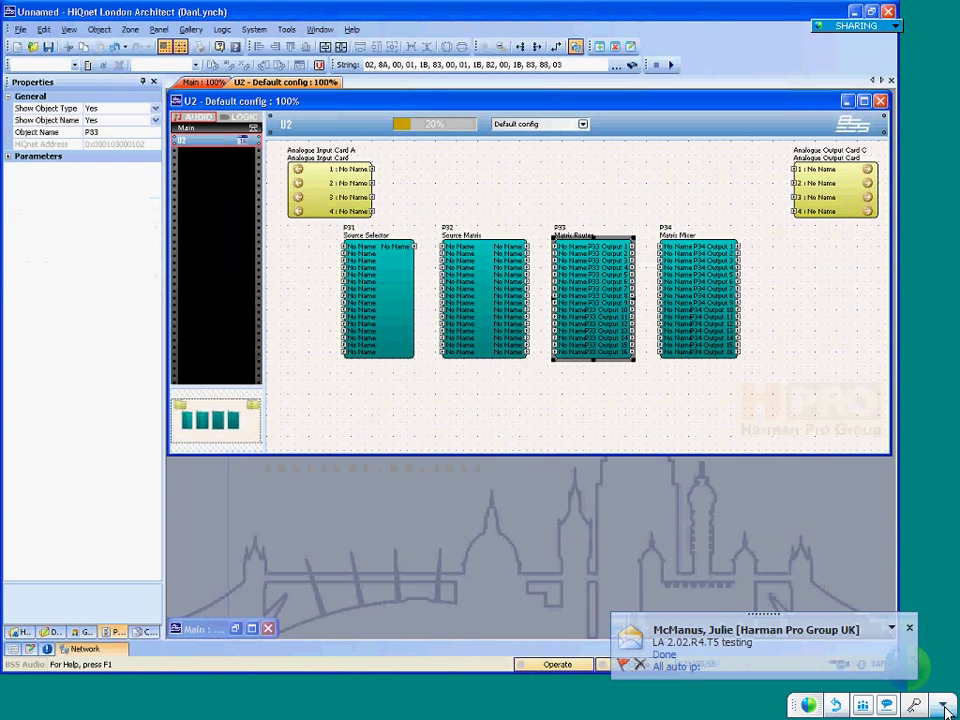
- Enlarge the control panel of the Matrix Mixer P34 and route inputs 1, 3 and 4 to Output 1
double_click(698, 300)
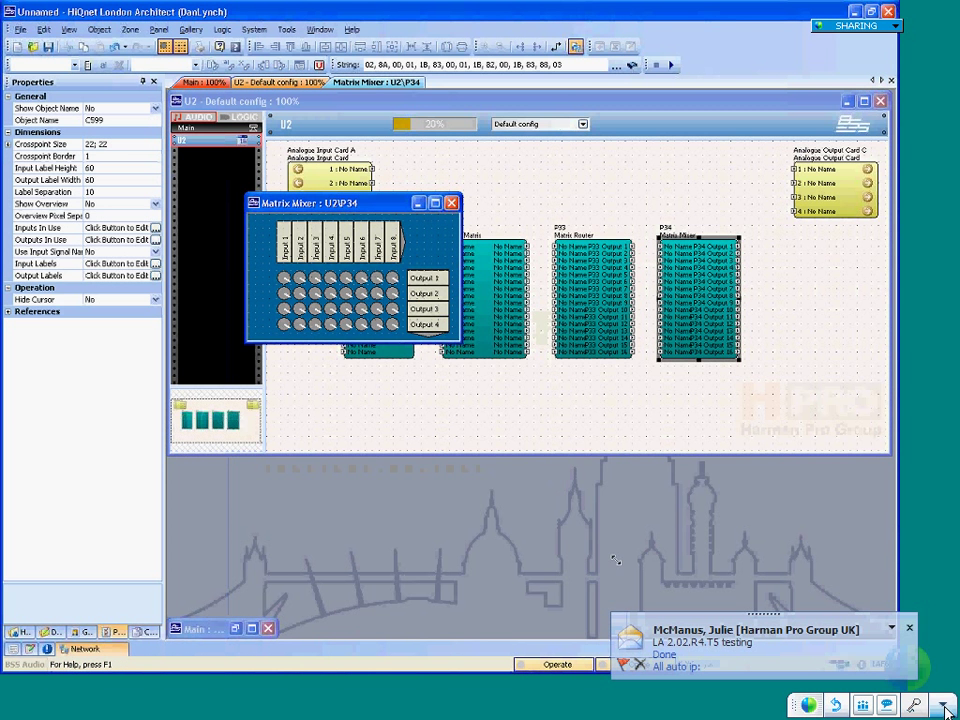
left_click_drag(461, 343, 623, 560)
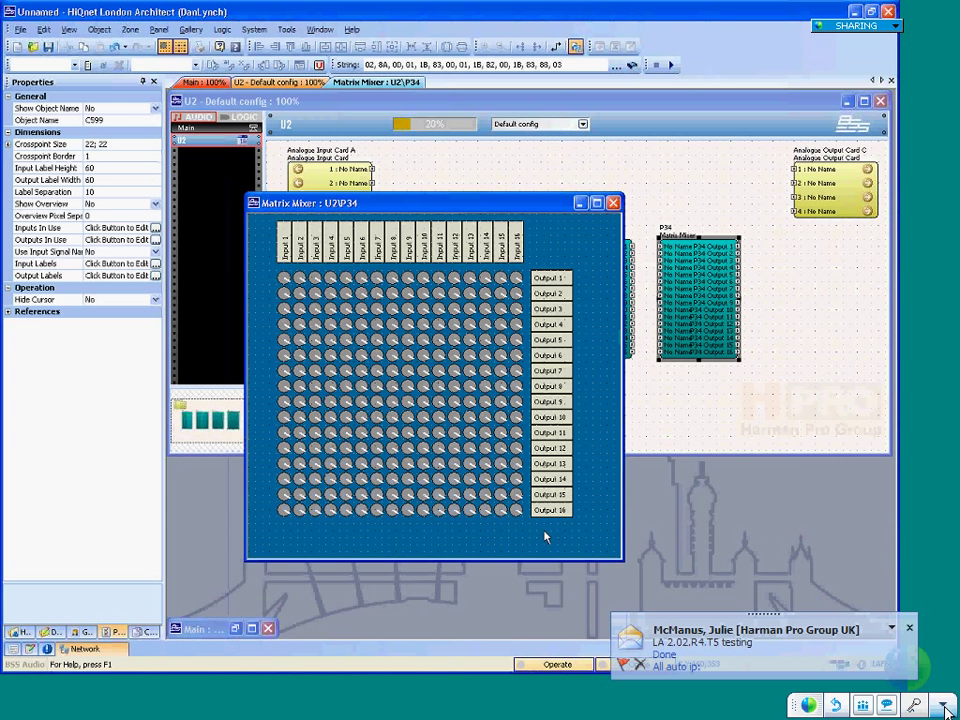
left_click(285, 278)
left_click(315, 278)
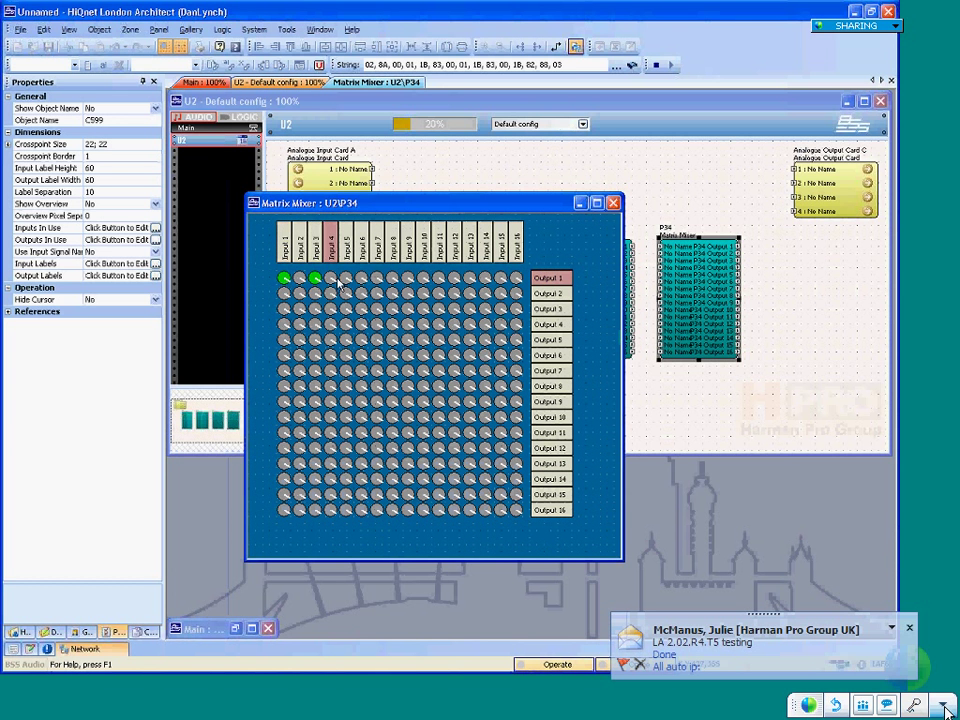
left_click(331, 278)
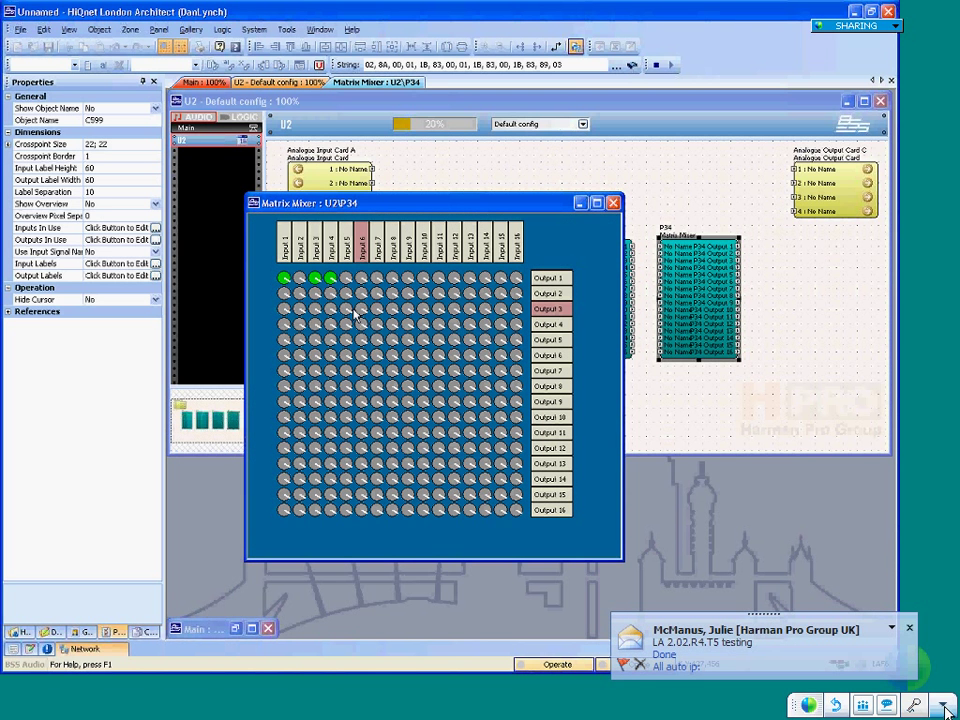
- Adjust the crosspoint gains of inputs 4 and 3 on Output 1, and route both inputs to Output 2
left_click_drag(331, 281, 329, 329)
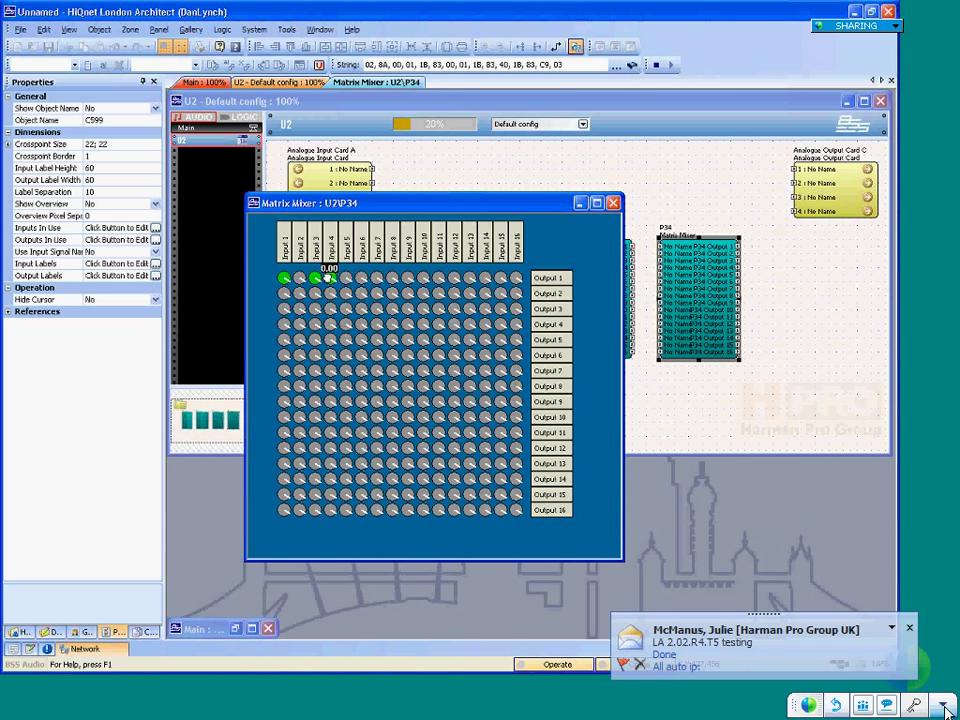
mouse_move(315, 279)
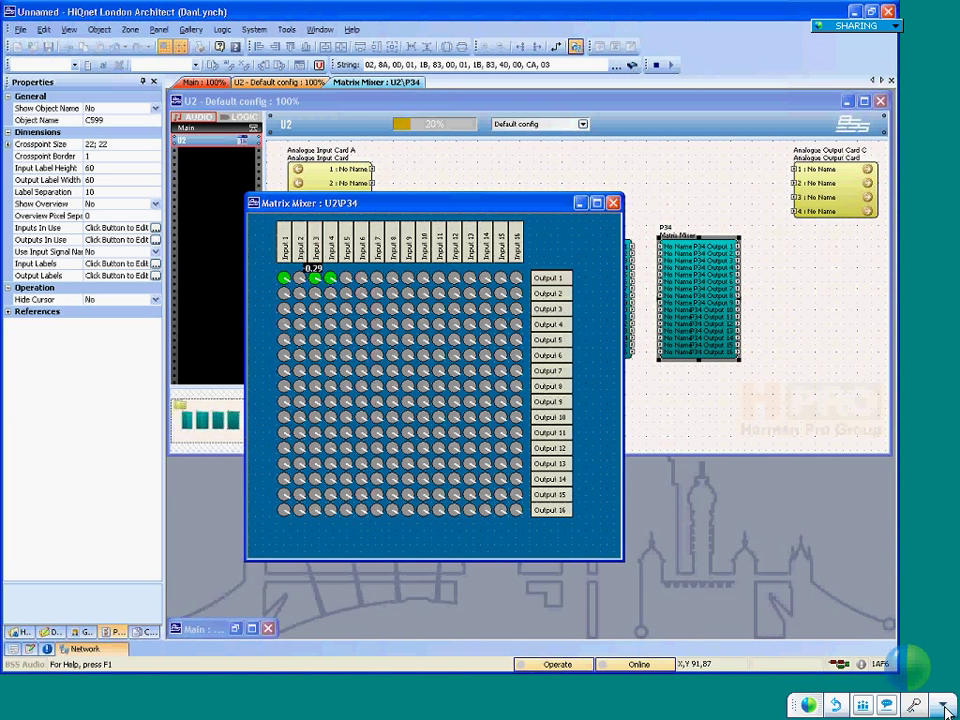
left_click_drag(316, 284, 313, 313)
mouse_move(317, 282)
left_mouse_down()
mouse_move(317, 336)
mouse_move(322, 284)
left_mouse_up()
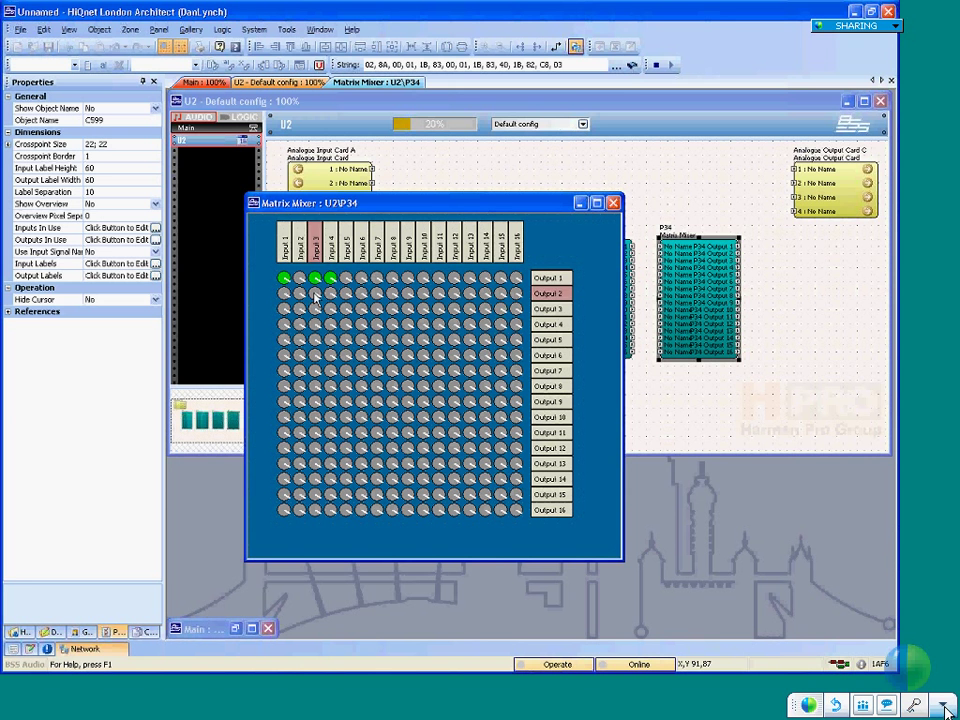
left_click(314, 293)
left_click(330, 293)
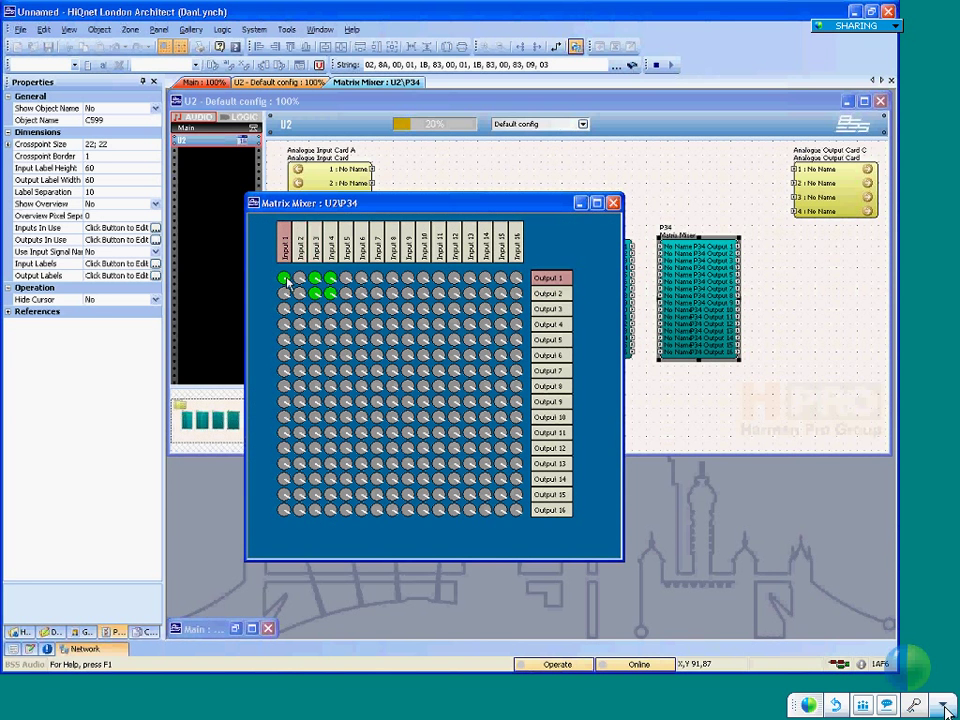
- Clear the active mixer crosspoints as a block, then route inputs 1–15 to outputs 1–9 in a single block
left_click_drag(287, 283, 407, 420)
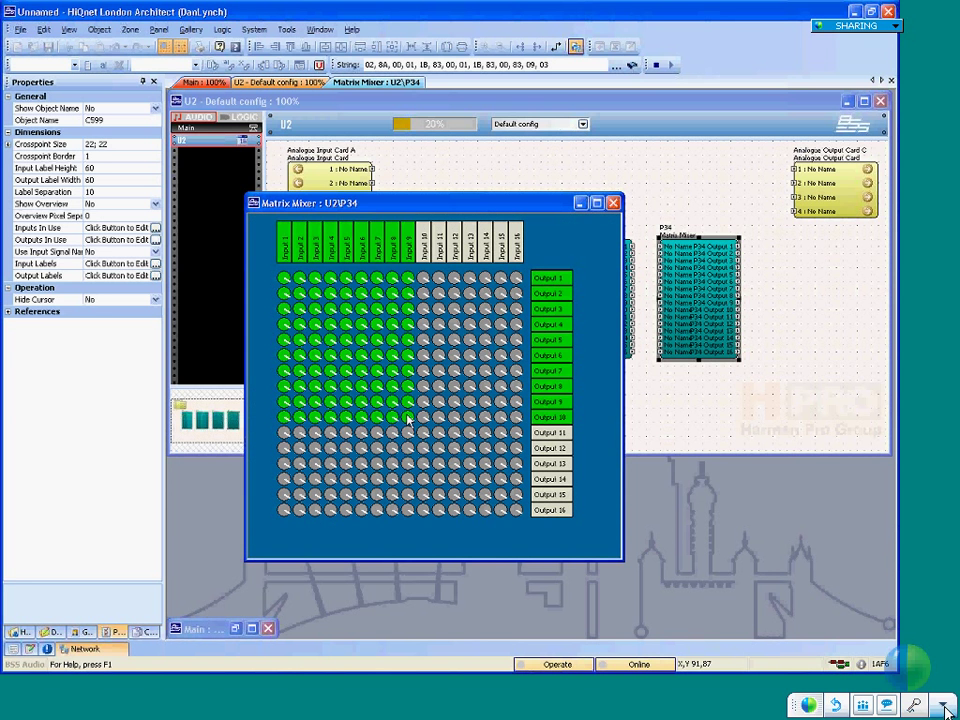
left_click(432, 404)
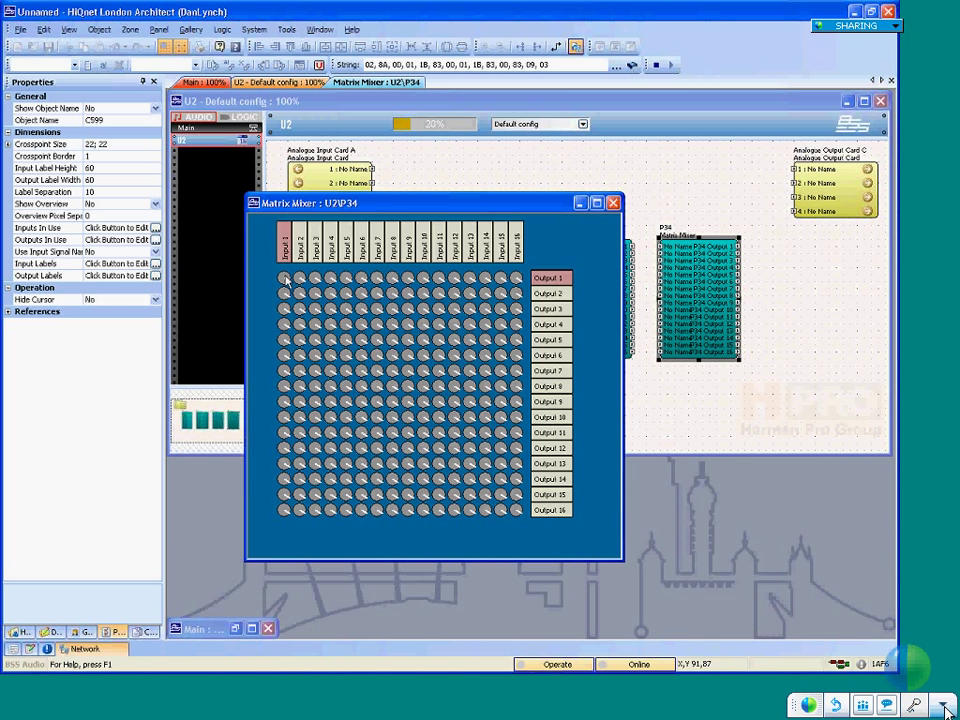
left_click_drag(286, 282, 498, 401)
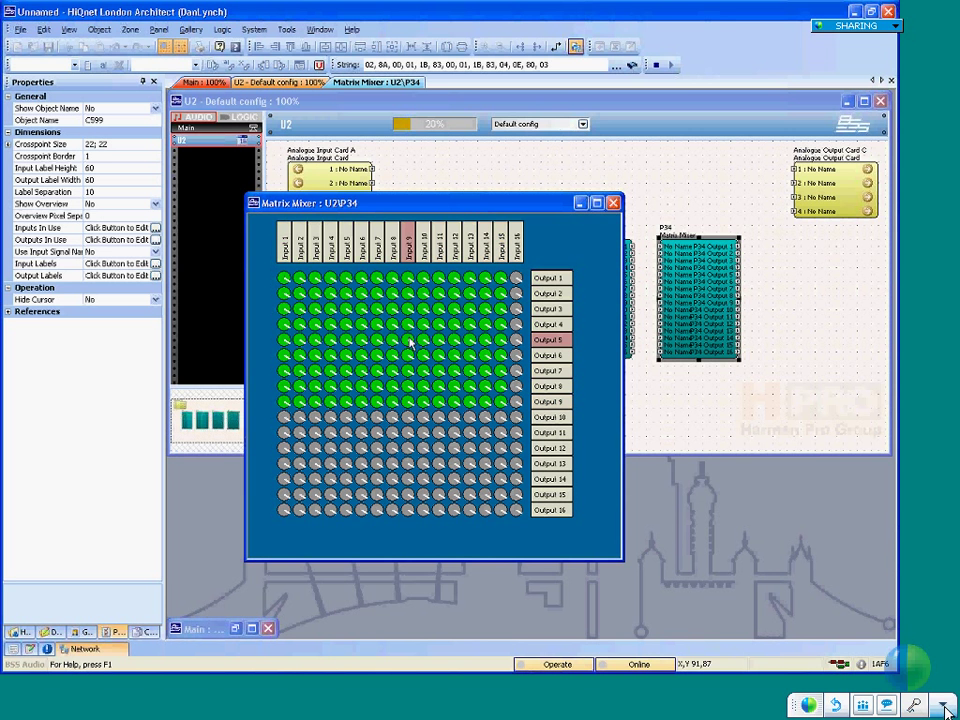
- Switch off three rectangular blocks of crosspoints within outputs 3–8, around inputs 8–9, 4–8 and 11–14
left_click_drag(410, 343, 392, 309)
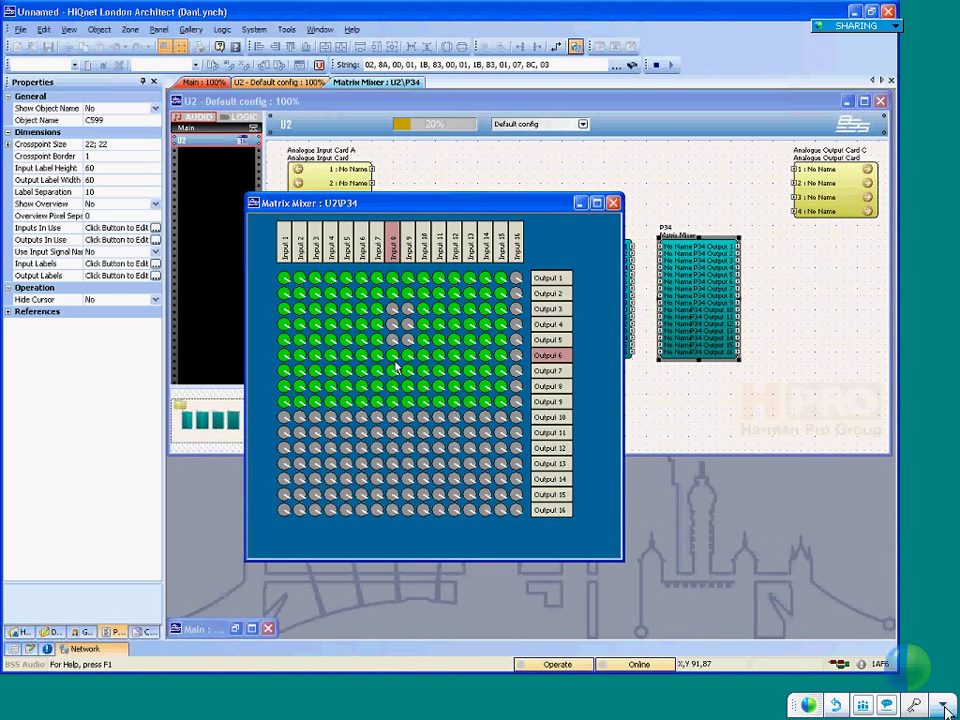
left_click_drag(367, 362, 393, 340)
left_click_drag(486, 372, 448, 345)
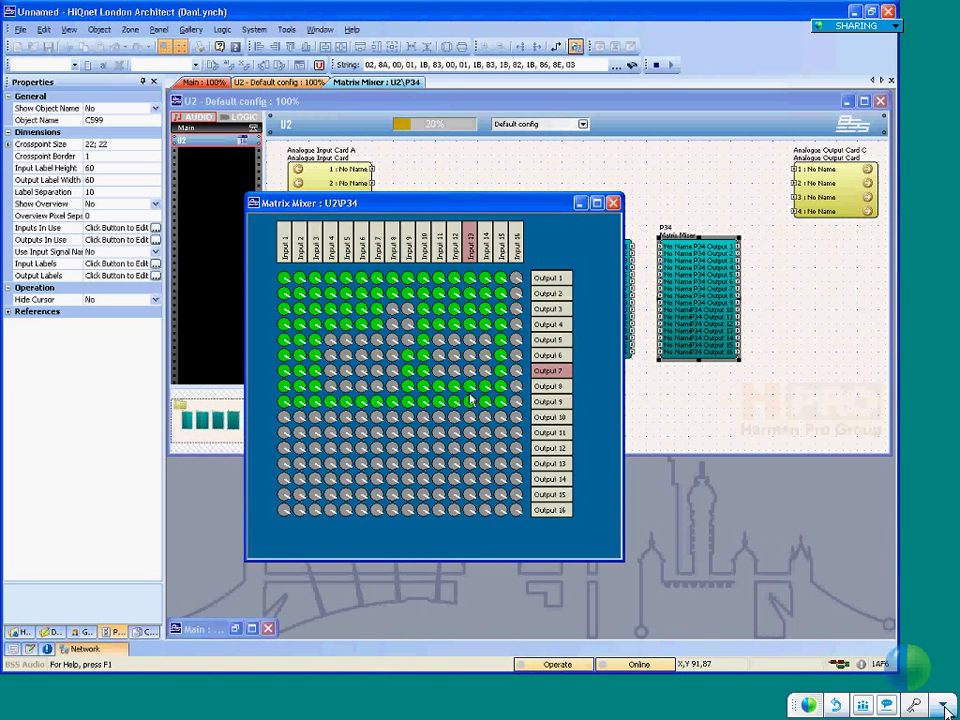
- Route inputs 8–10 to outputs 12–14, inputs 1–4 to outputs 12–15 and inputs 14–16 to outputs 13–16 as blocks
left_click_drag(424, 448, 386, 481)
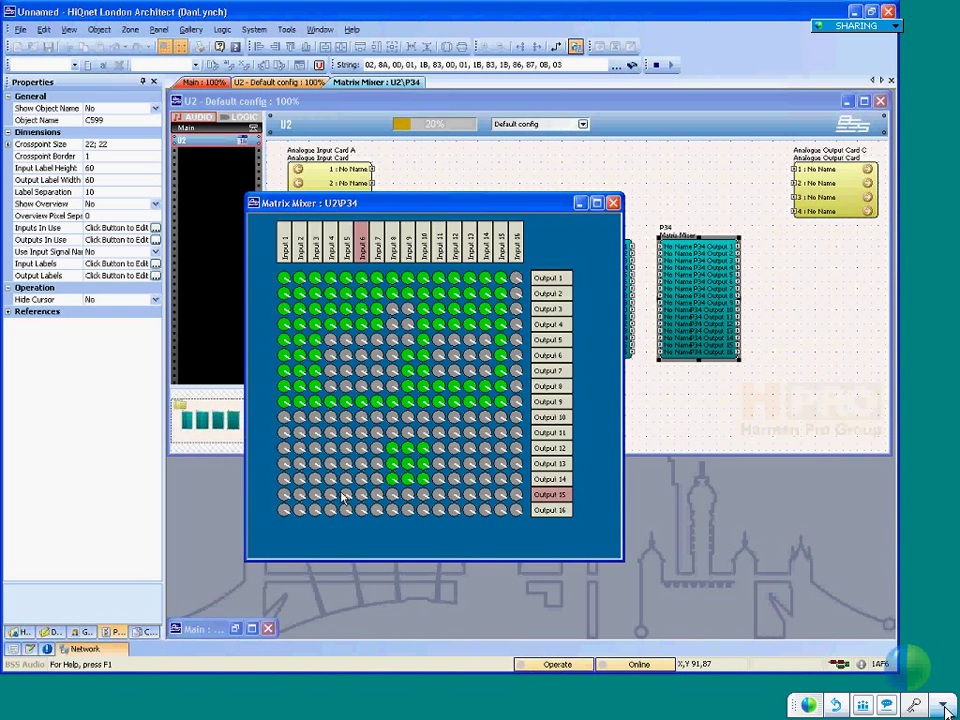
left_click_drag(331, 448, 300, 494)
left_click_drag(501, 510, 476, 468)
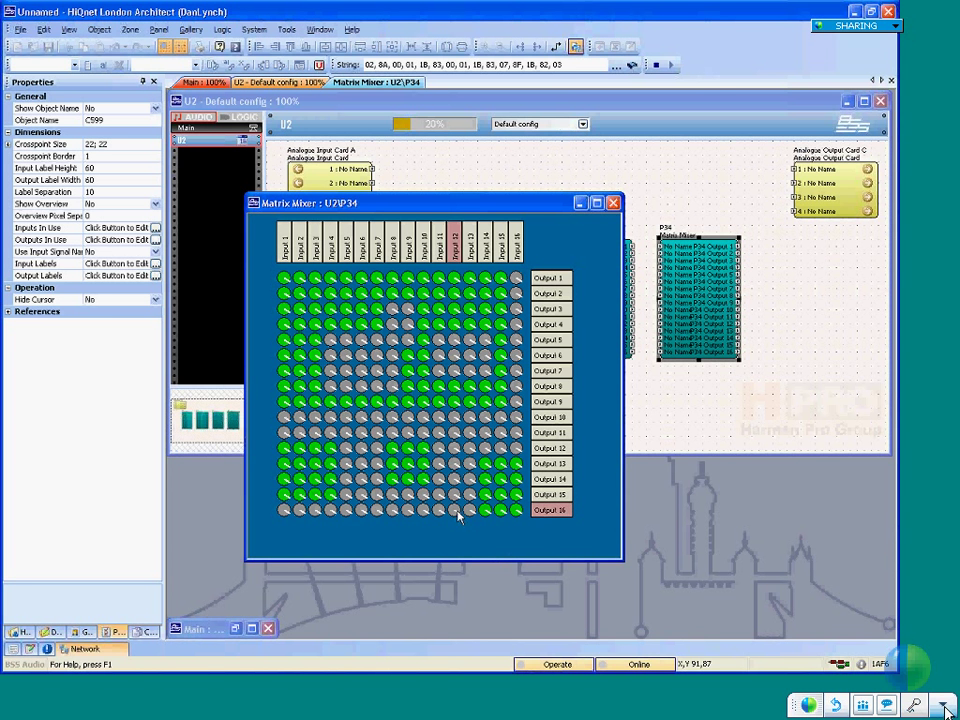
- Adjust the crosspoint gain of Input 3 on Output 1, and set the Matrix Mixer's Hide Cursor property to Yes
left_click(69, 301)
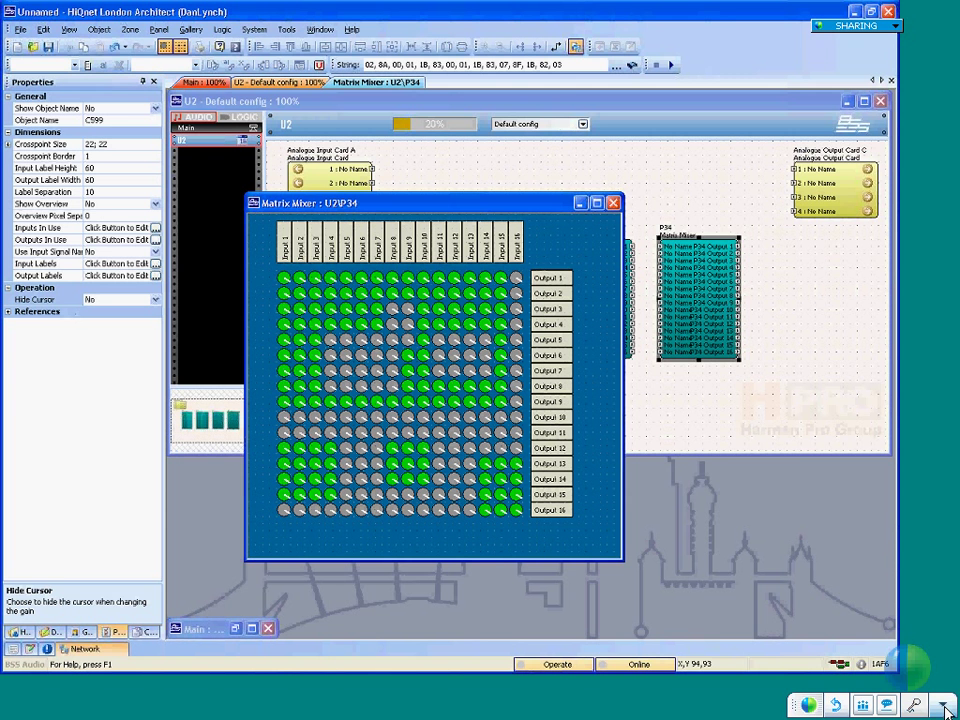
left_click(314, 279)
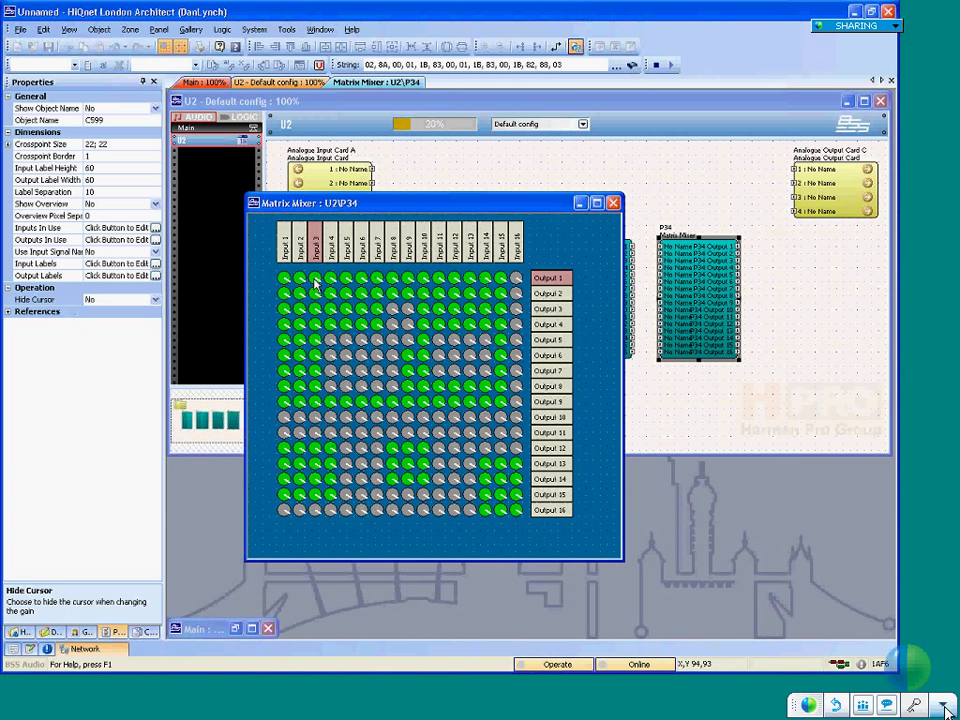
left_click_drag(314, 284, 311, 308)
left_click_drag(315, 279, 315, 267)
double_click(116, 300)
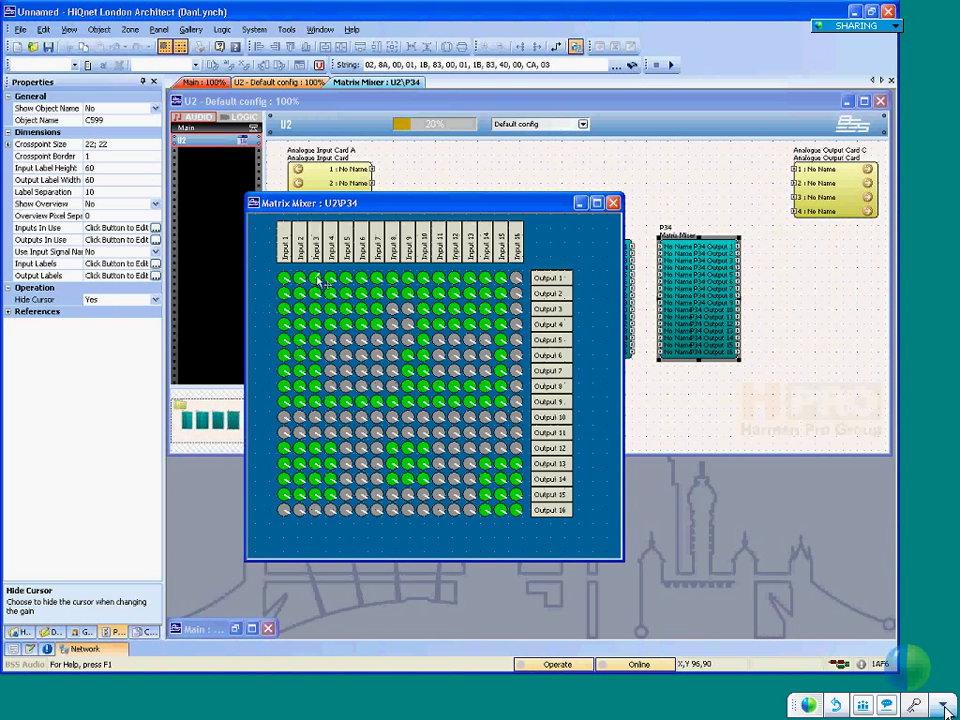
- Adjust the crosspoint gain of Input 3 on Output 1 with the cursor hidden, then close the Matrix Mixer control panel
mouse_move(316, 284)
left_mouse_down()
mouse_move(316, 304)
mouse_move(316, 284)
left_mouse_up()
left_click(316, 279)
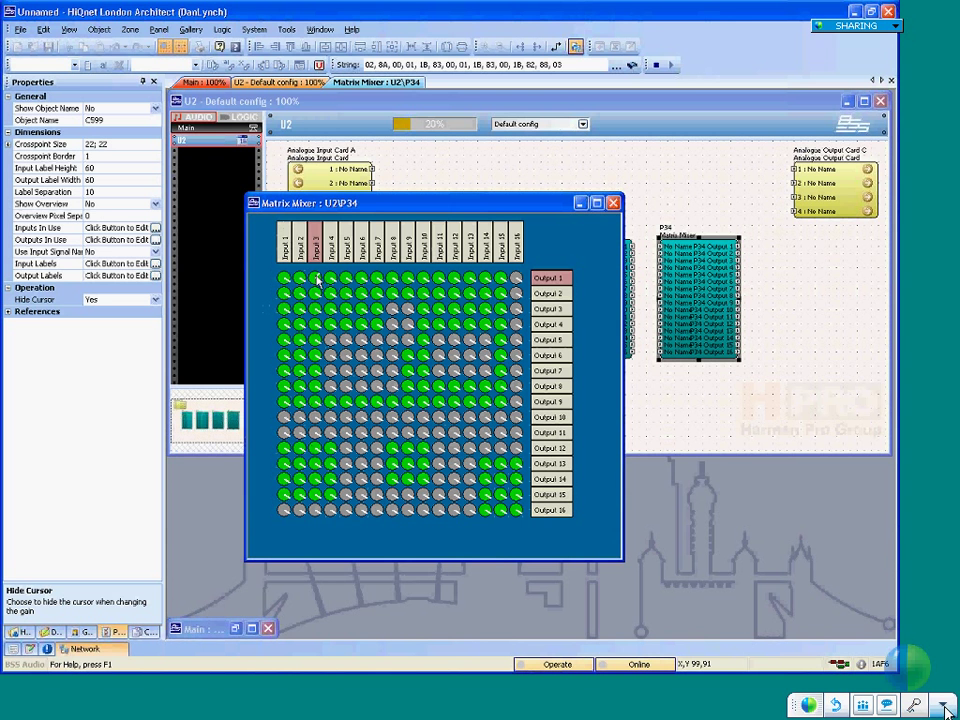
left_click_drag(316, 282, 316, 267)
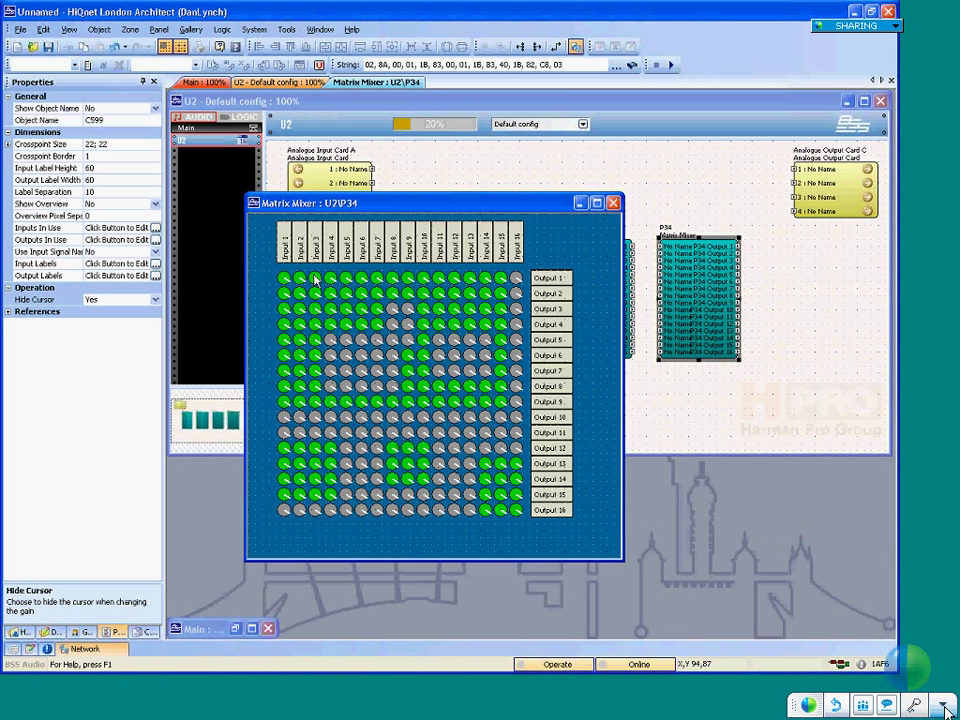
left_click(613, 203)
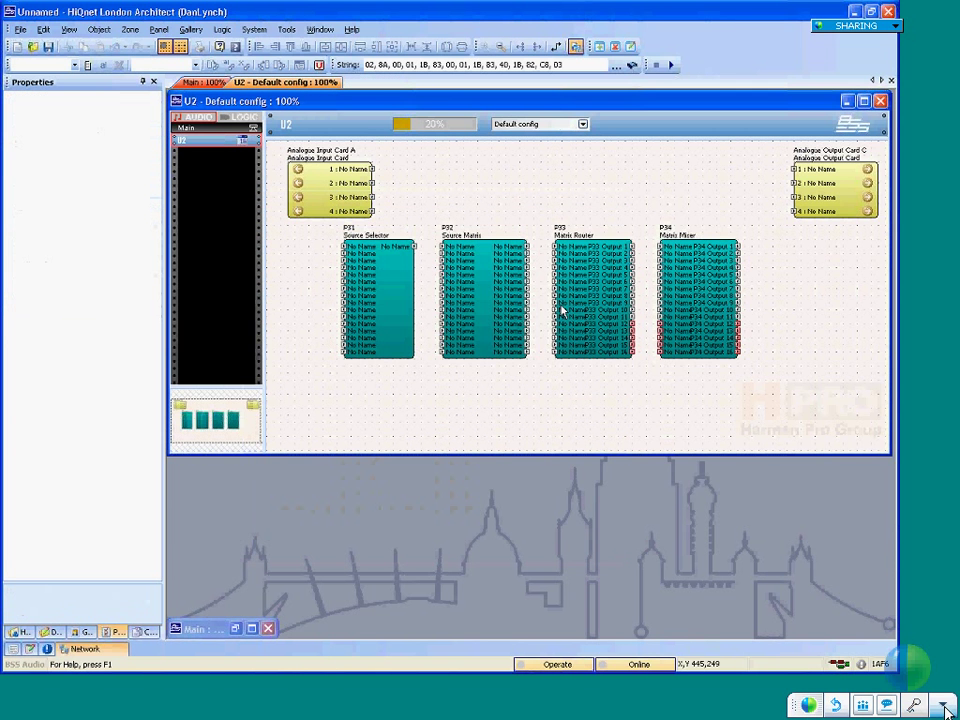
- Compare the properties of the Source Selector, Source Matrix, Matrix Router and Matrix Mixer, including the Source Selector's Use Signal Names setting
left_click(390, 270)
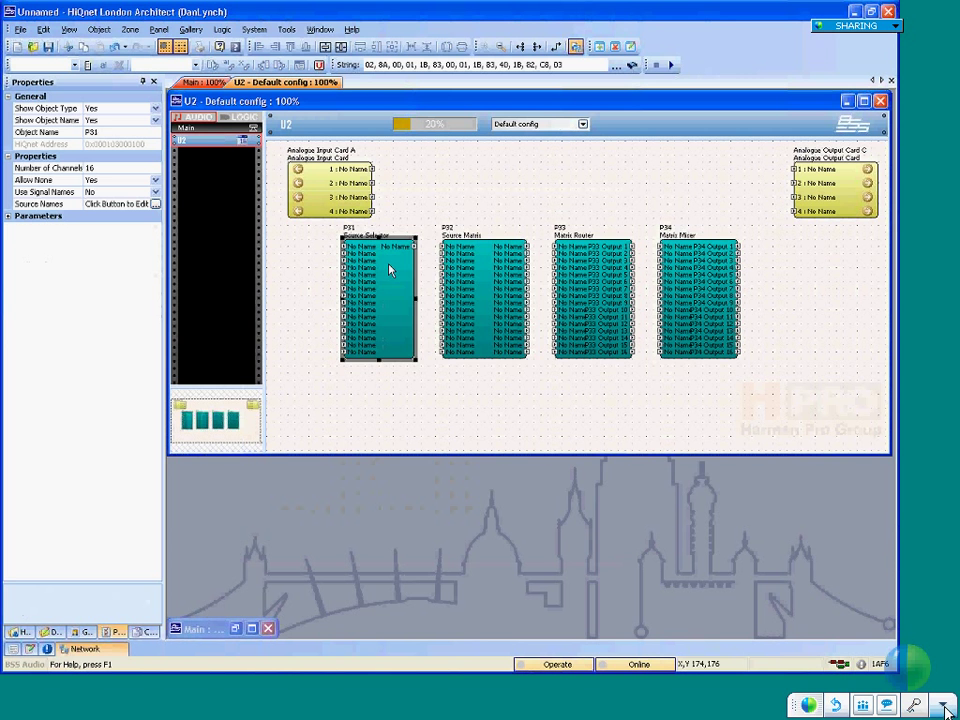
left_click(490, 287)
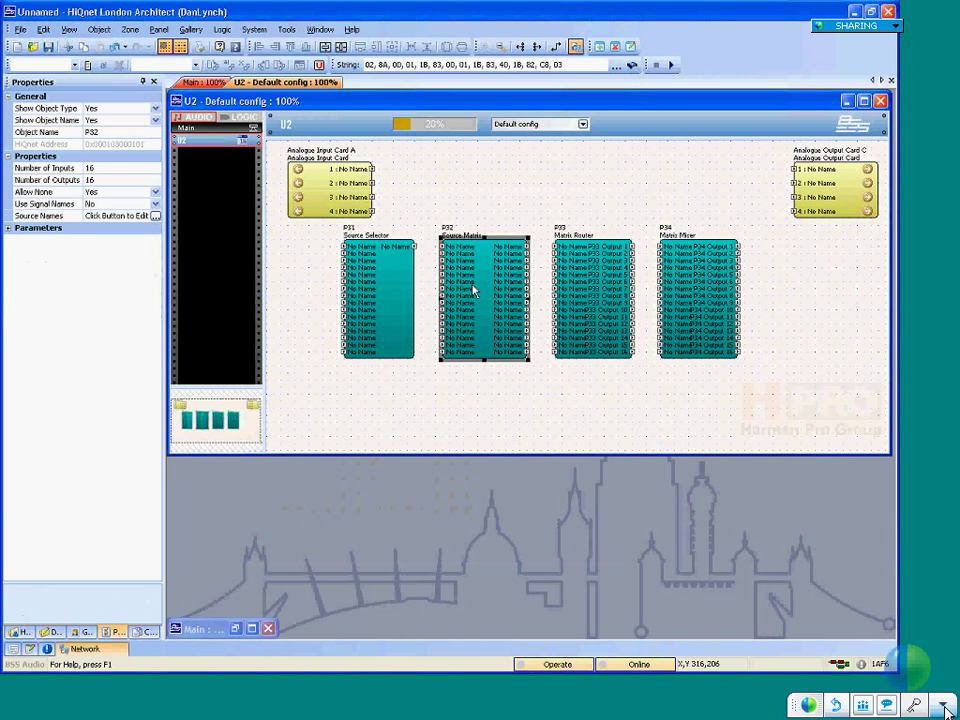
left_click(410, 297)
left_click(503, 298)
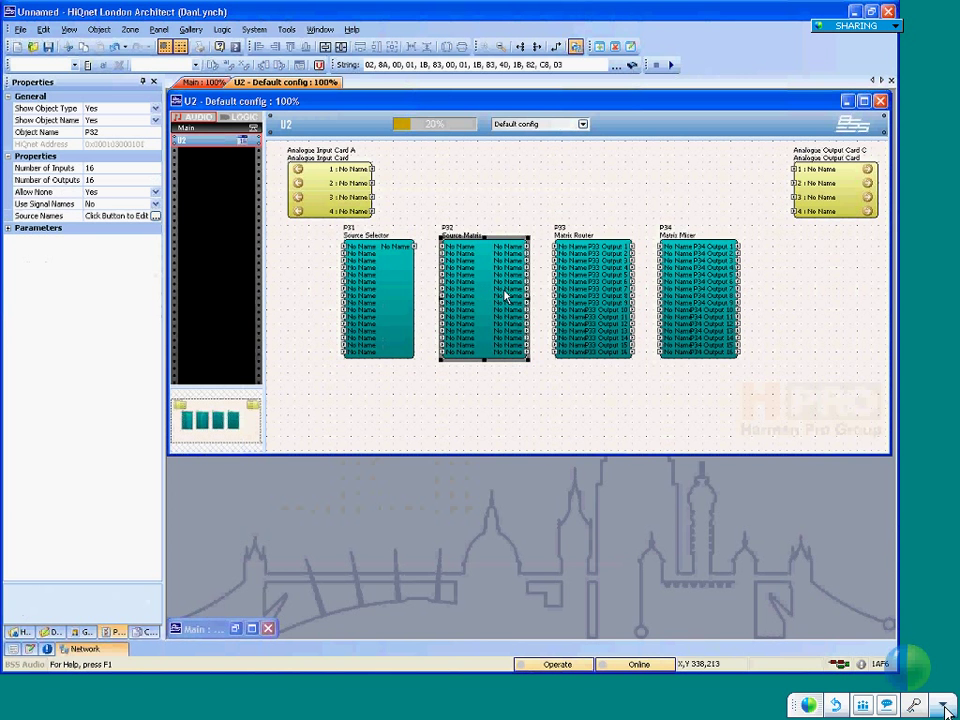
left_click(603, 298)
left_click(695, 298)
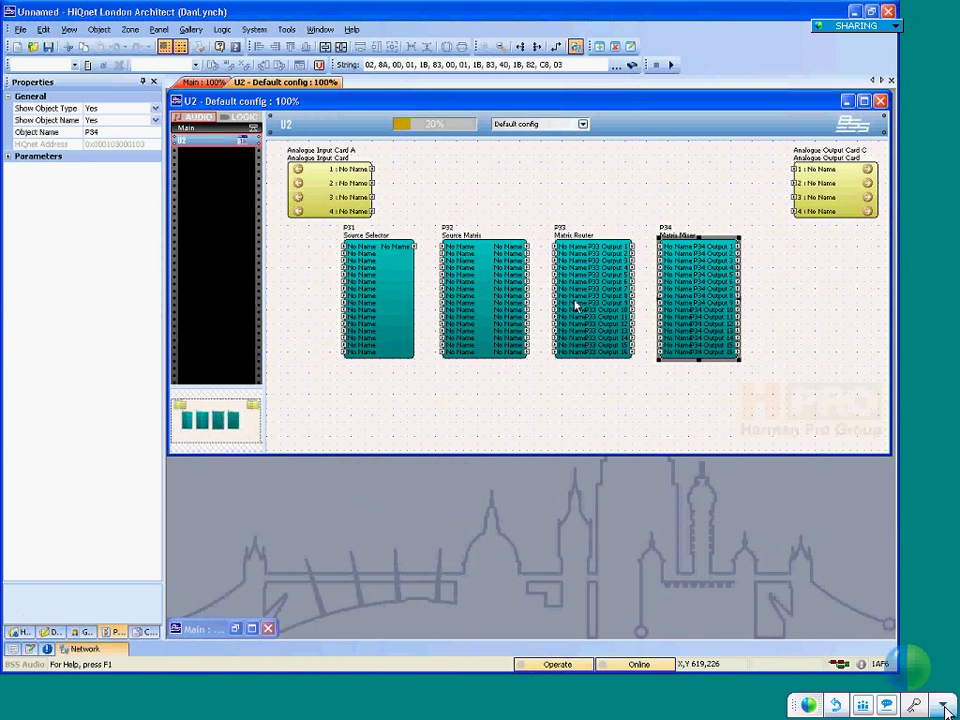
left_click(403, 308)
left_click(483, 303)
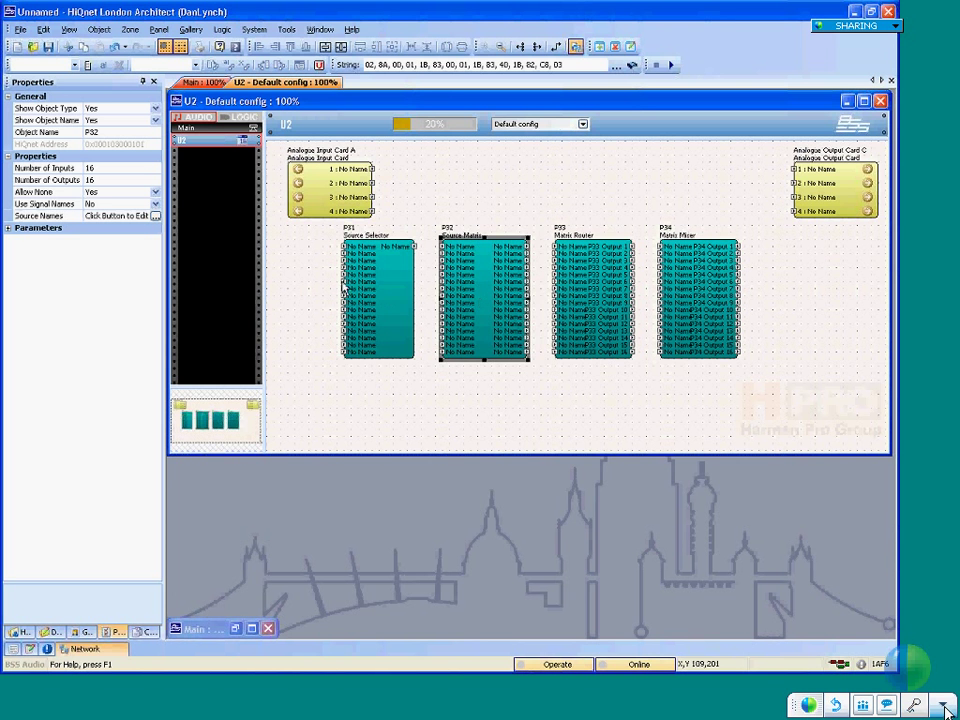
left_click(392, 292)
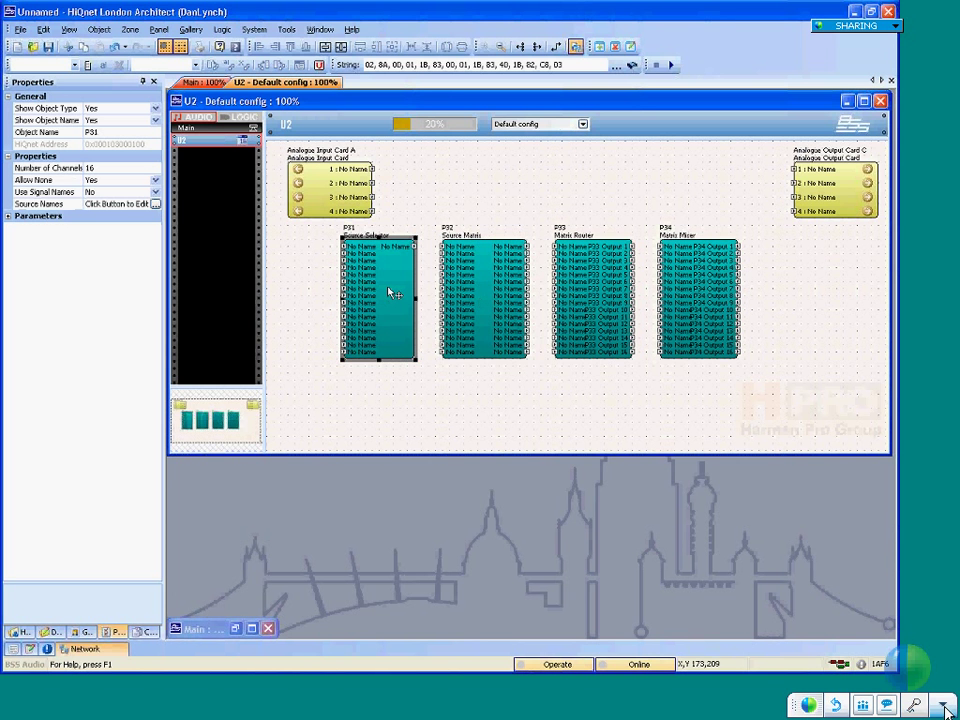
left_click(485, 296)
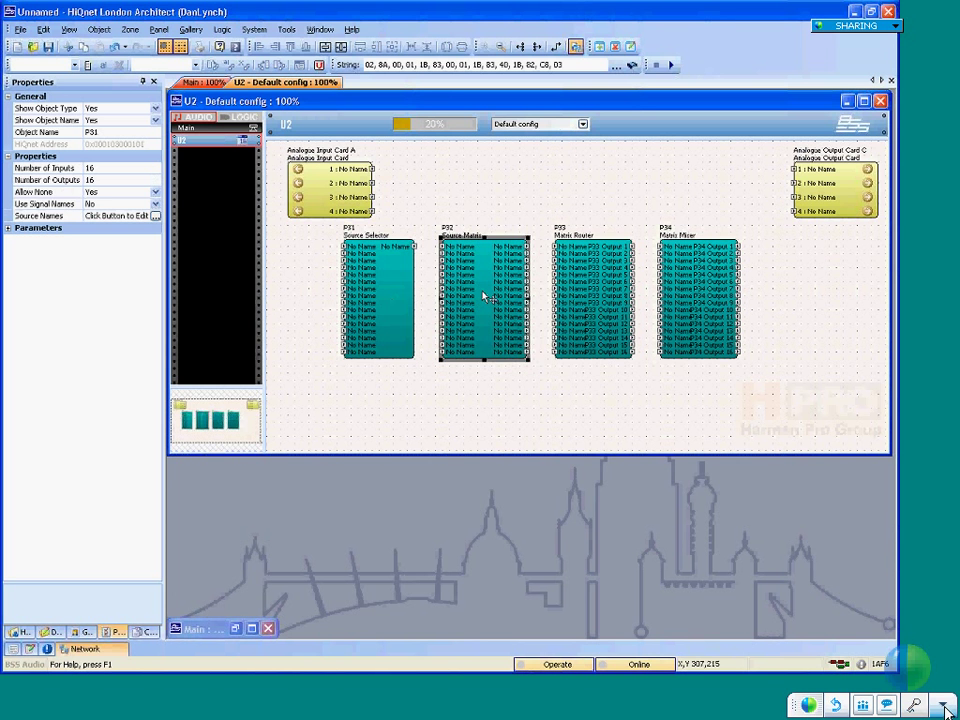
left_click(416, 295)
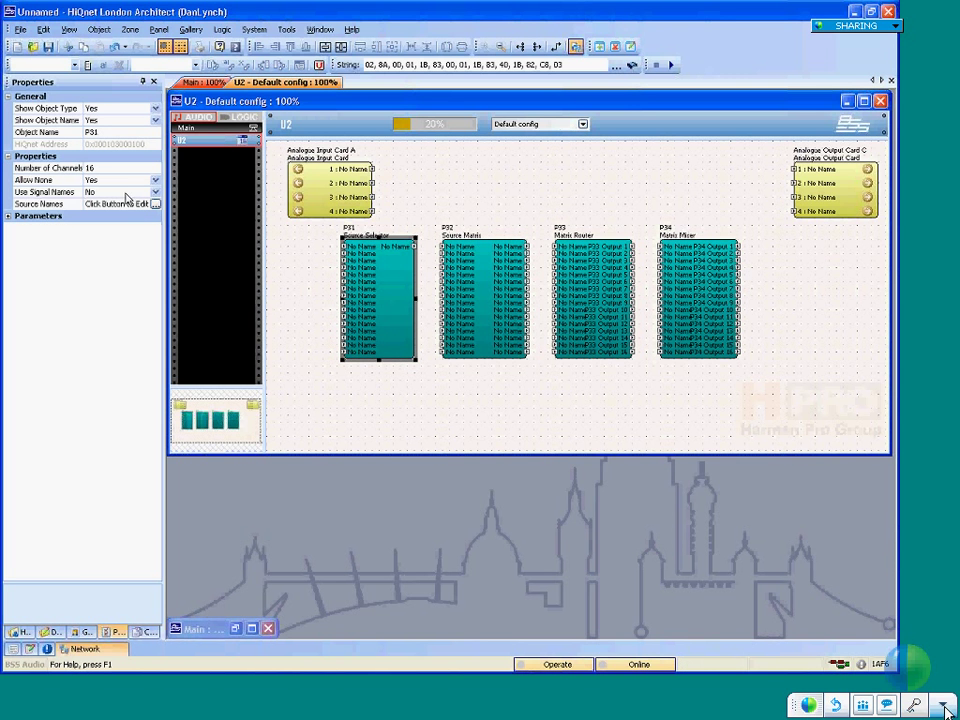
left_click(125, 192)
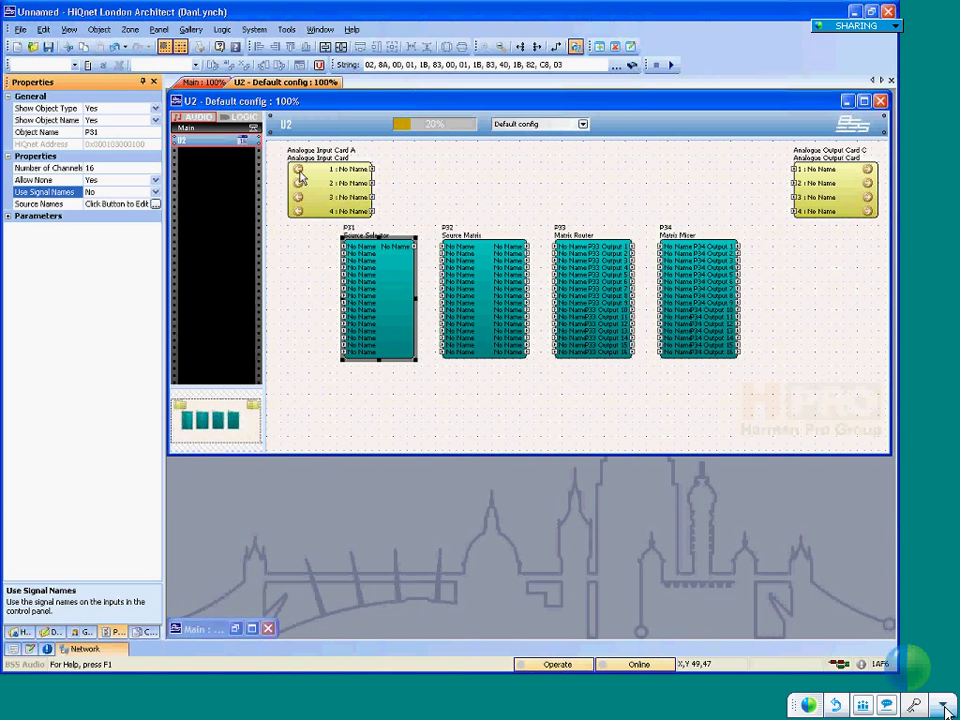
- Show the Main layout full size and add a Mic input device below the BLU-16
left_click(298, 173)
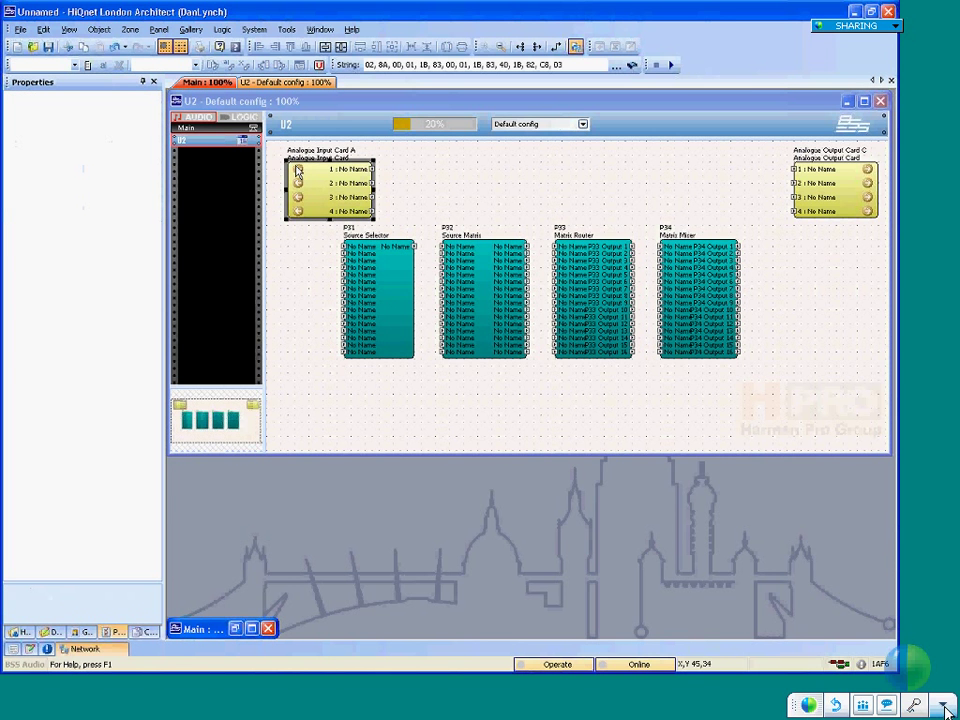
left_click(254, 633)
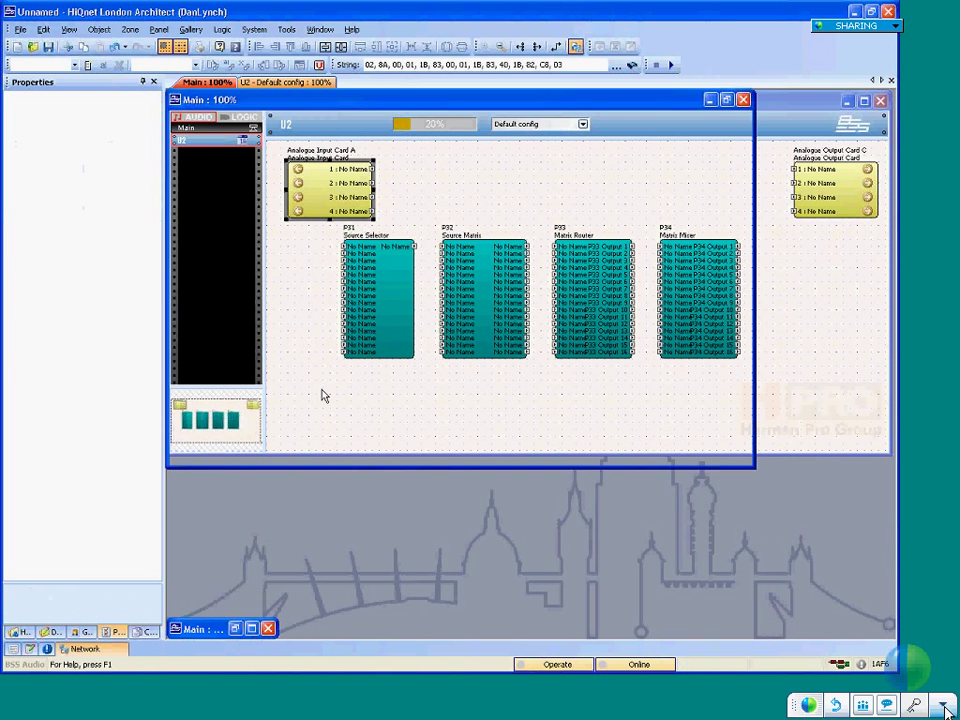
left_click_drag(336, 262, 392, 262)
right_click(379, 328)
mouse_move(450, 332)
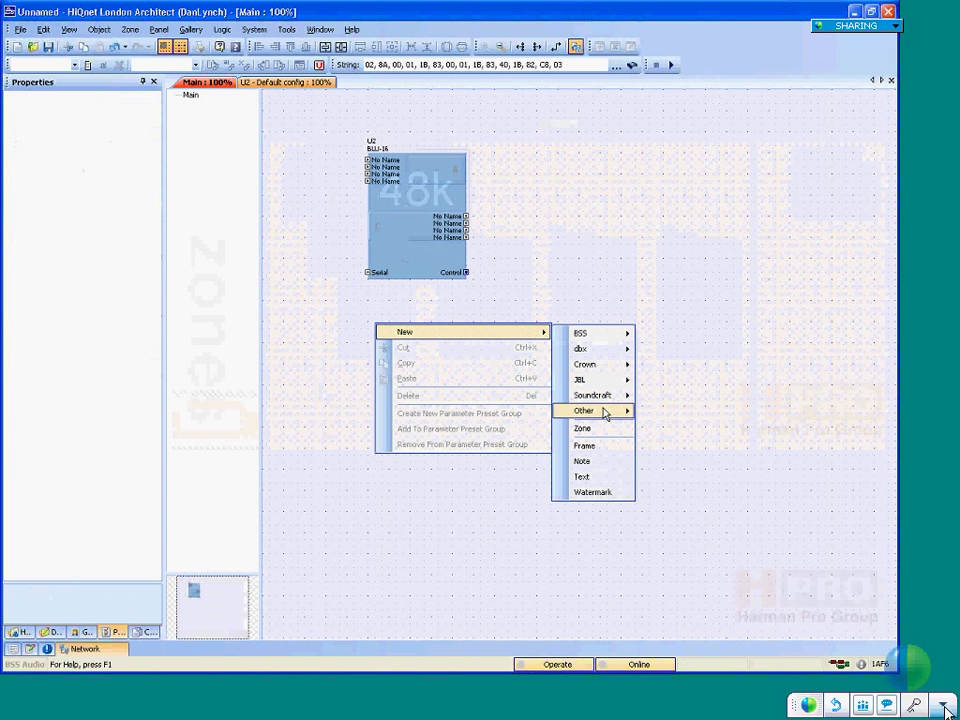
mouse_move(611, 411)
mouse_move(690, 474)
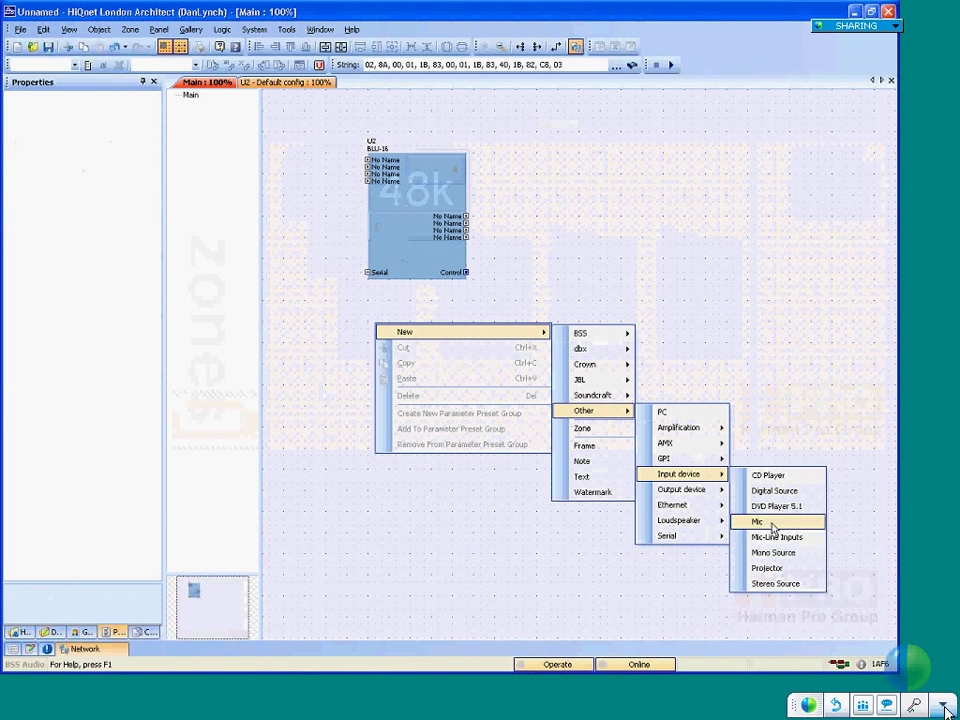
left_click(767, 535)
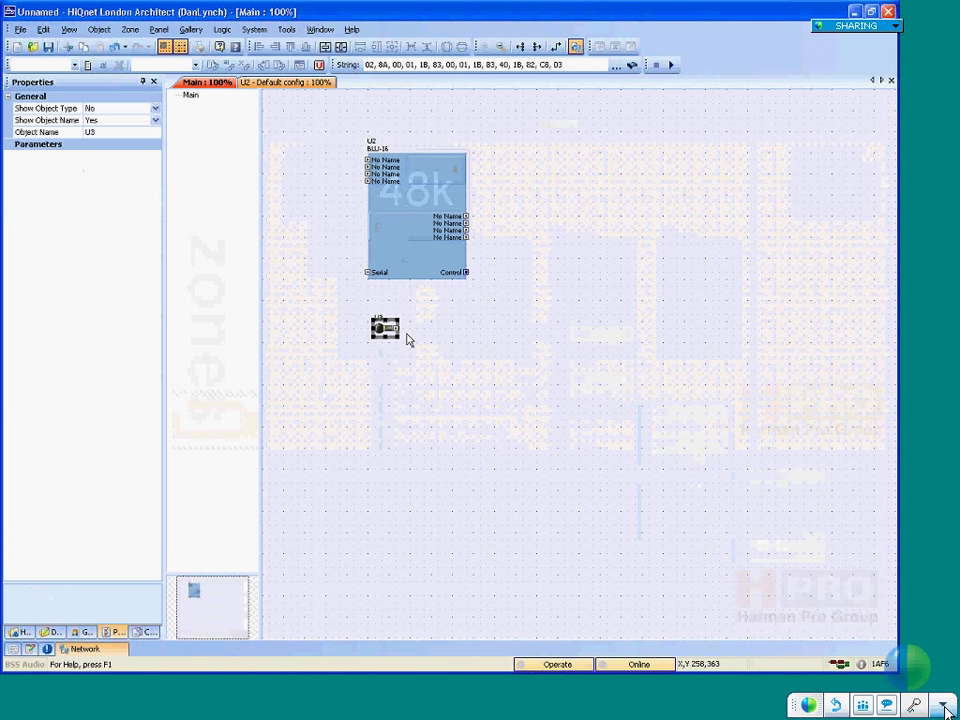
- Stack four mics beside the BLU-16 by duplicating the first one, and wire them to its four analogue inputs
left_click_drag(388, 322, 301, 164)
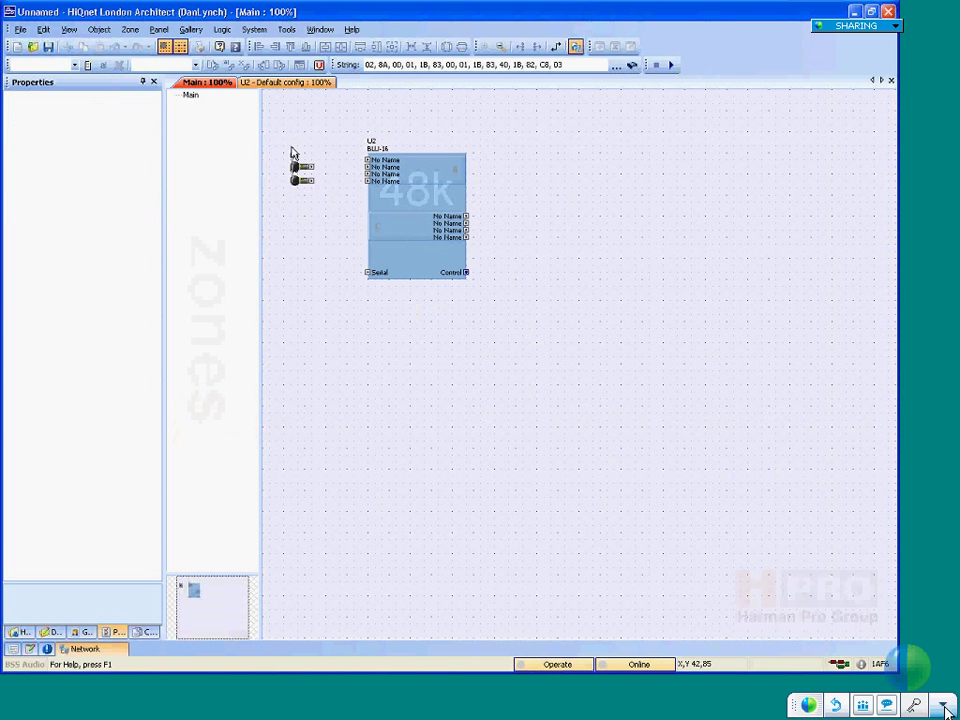
mouse_move(291, 150)
left_mouse_down()
mouse_move(259, 141)
mouse_move(282, 170)
mouse_move(302, 157)
left_mouse_up()
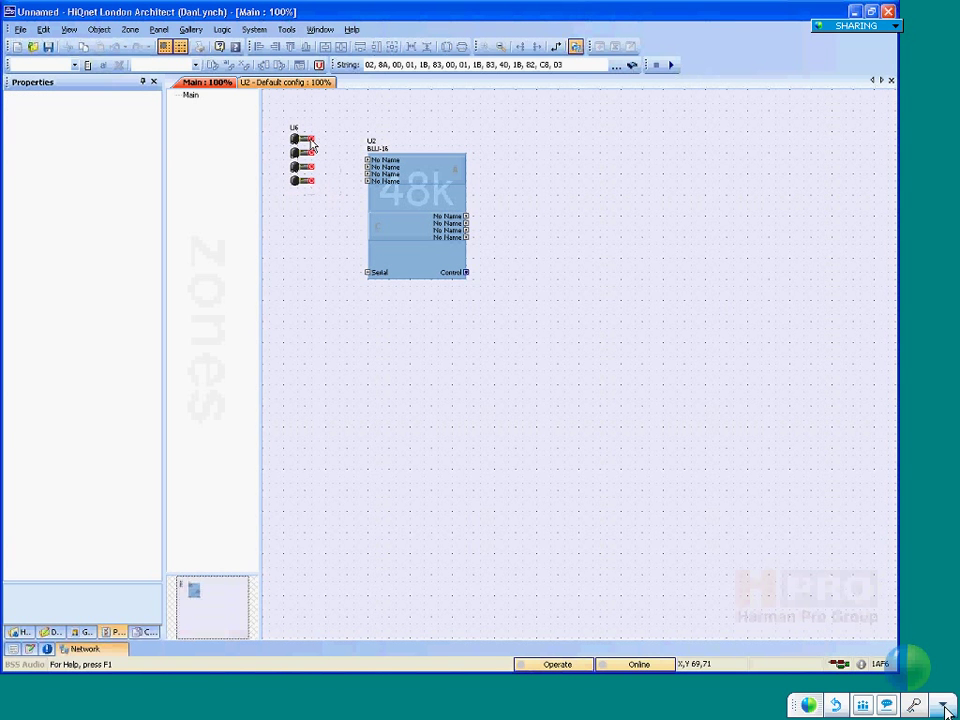
left_click_drag(310, 138, 366, 167)
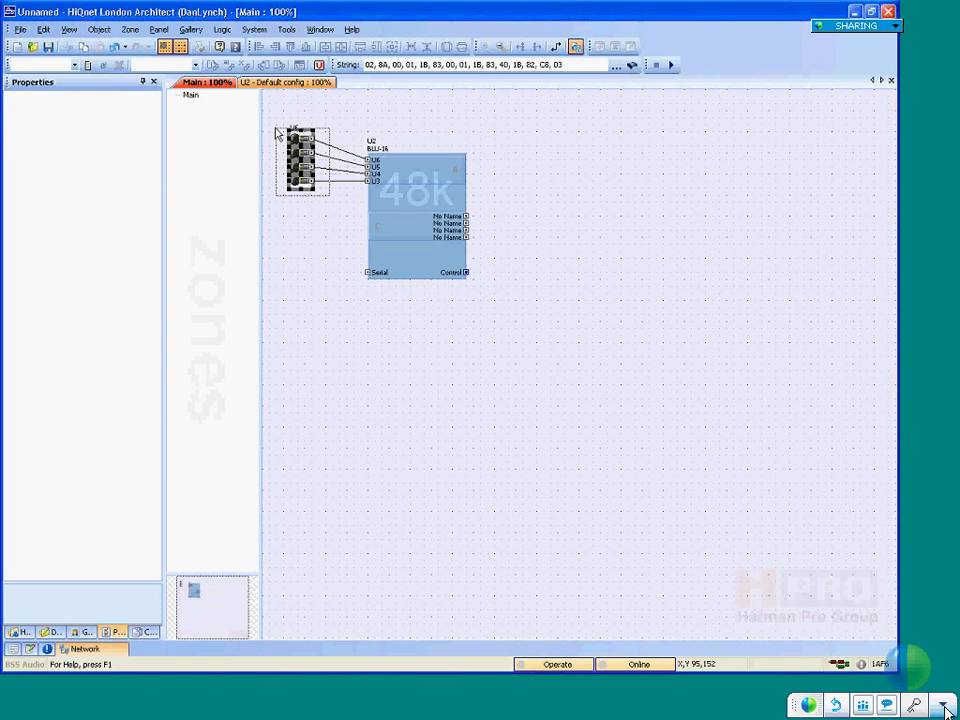
- Rename the four selected mics together as Mic#, numbering from 1 in reverse order
left_click(43, 29)
left_click(56, 255)
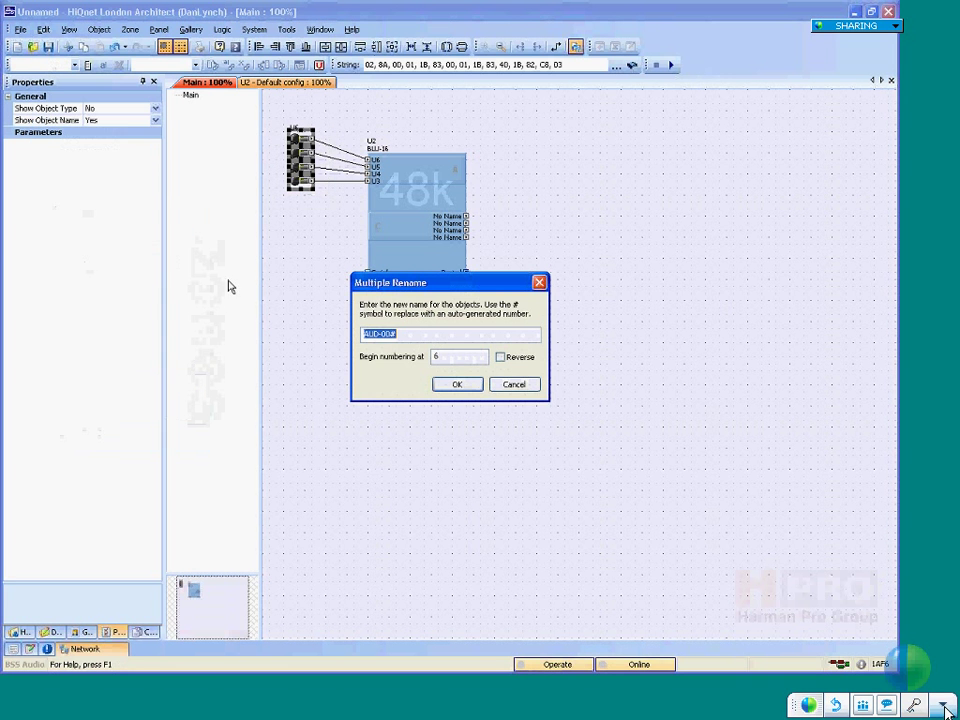
type("Mic#")
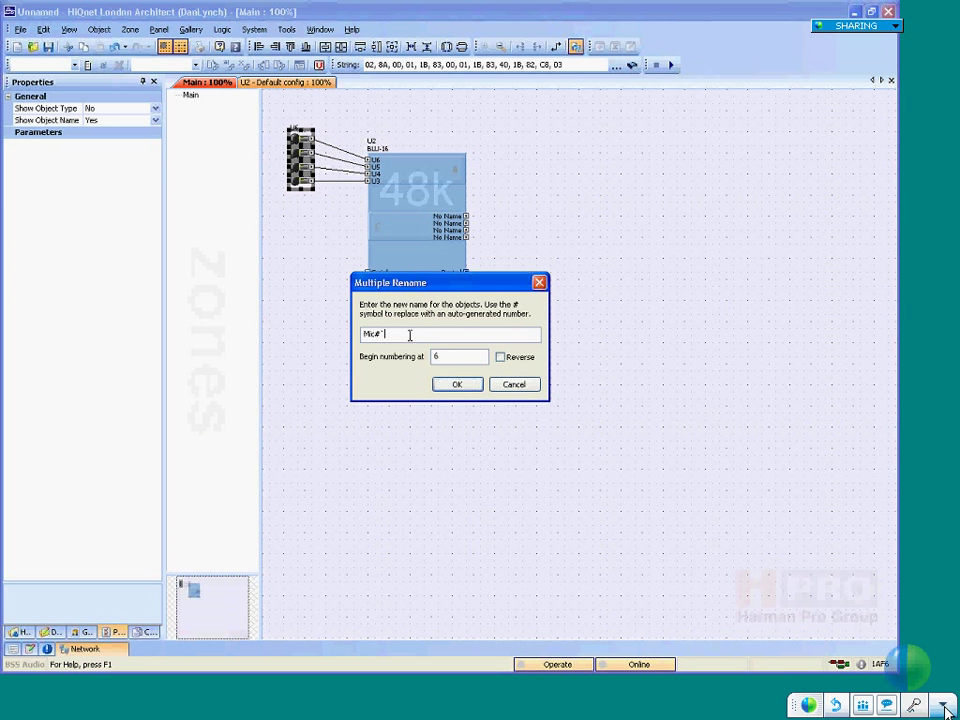
double_click(455, 357)
type("1")
left_click(500, 357)
left_click(471, 386)
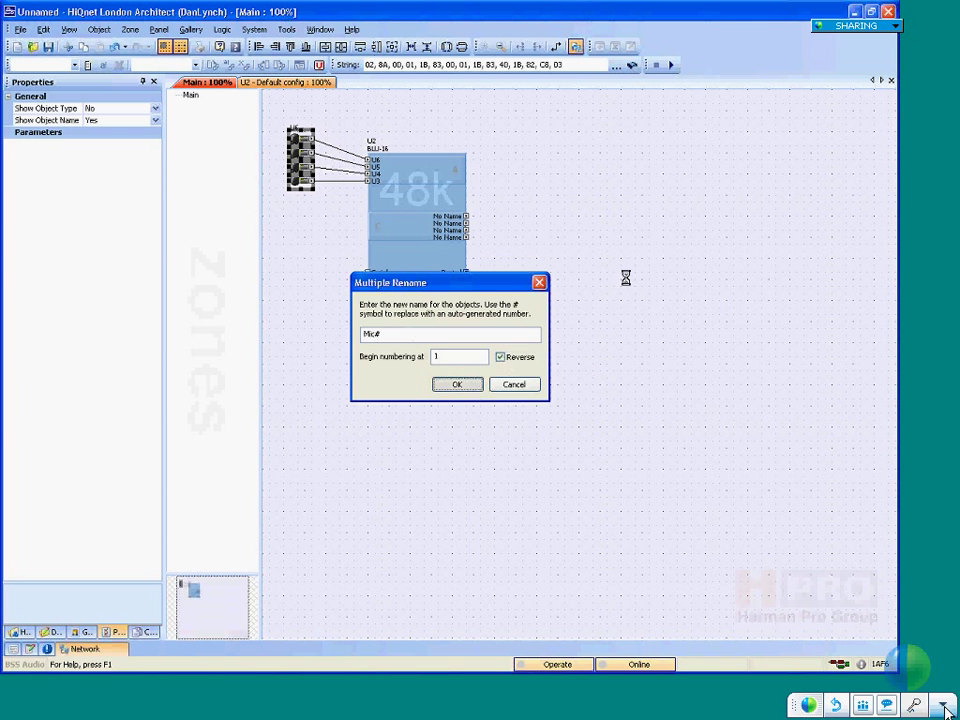
- In the U2 configuration, move the Source Selector beside the Analogue Input Card and wire the card's four channels to its first four inputs
left_click(410, 217)
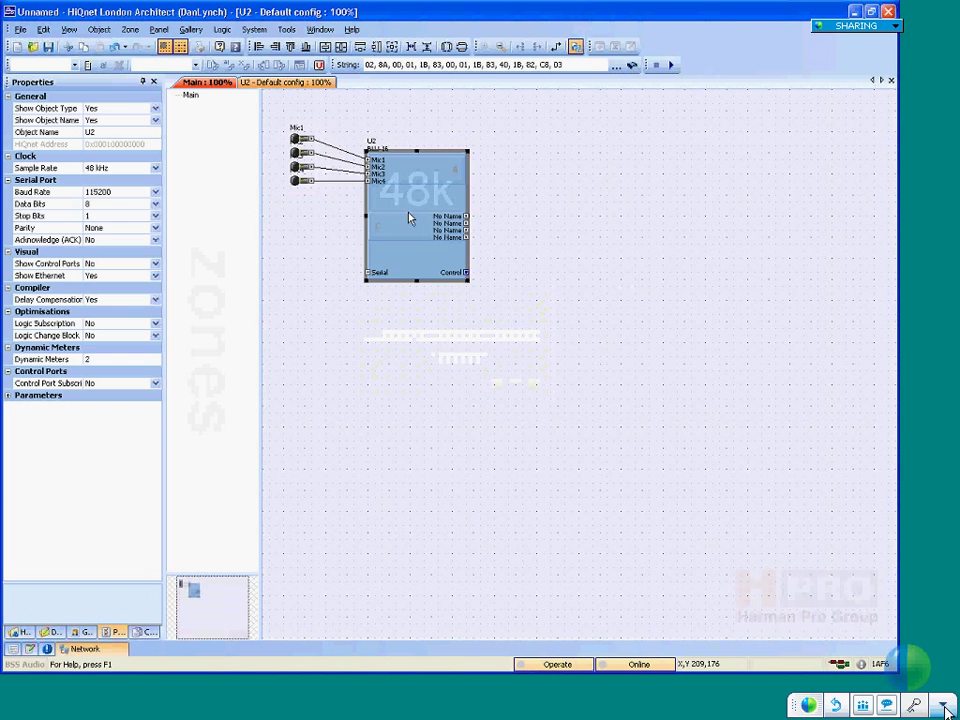
double_click(408, 217)
left_click_drag(377, 270, 431, 186)
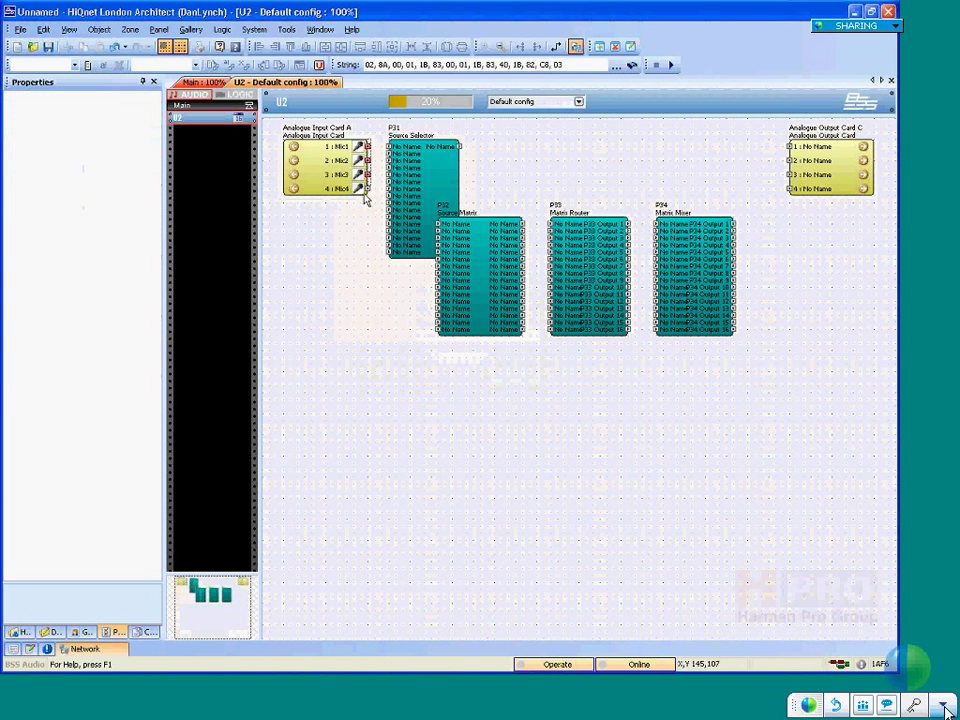
left_click_drag(368, 150, 418, 184)
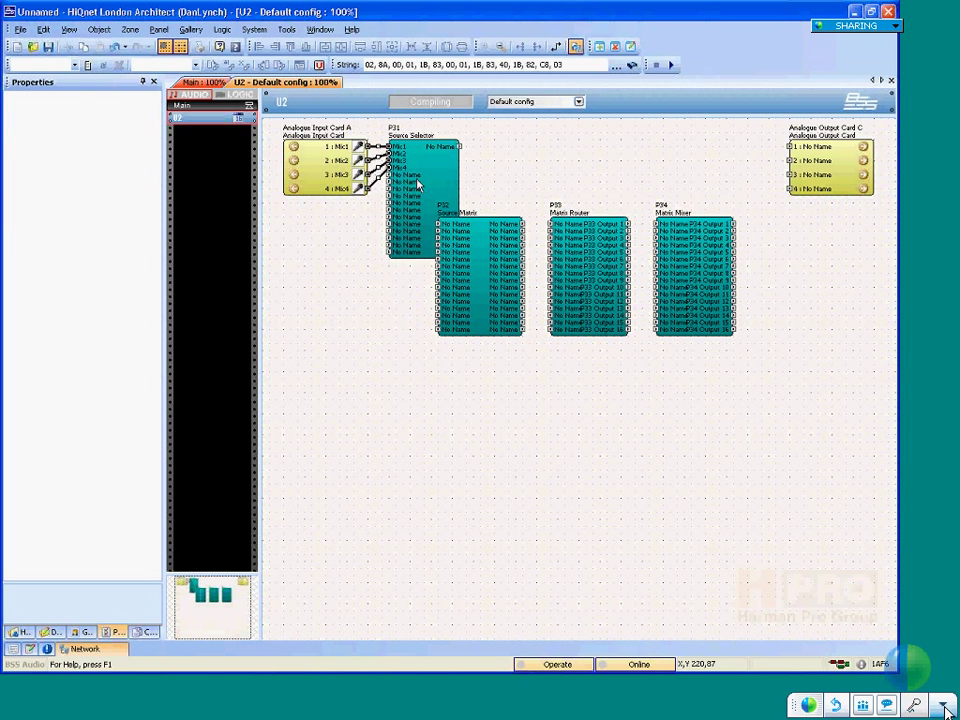
- Examine the list of selectable inputs in the Source Selector's control panel, then return to the U2 configuration
double_click(417, 182)
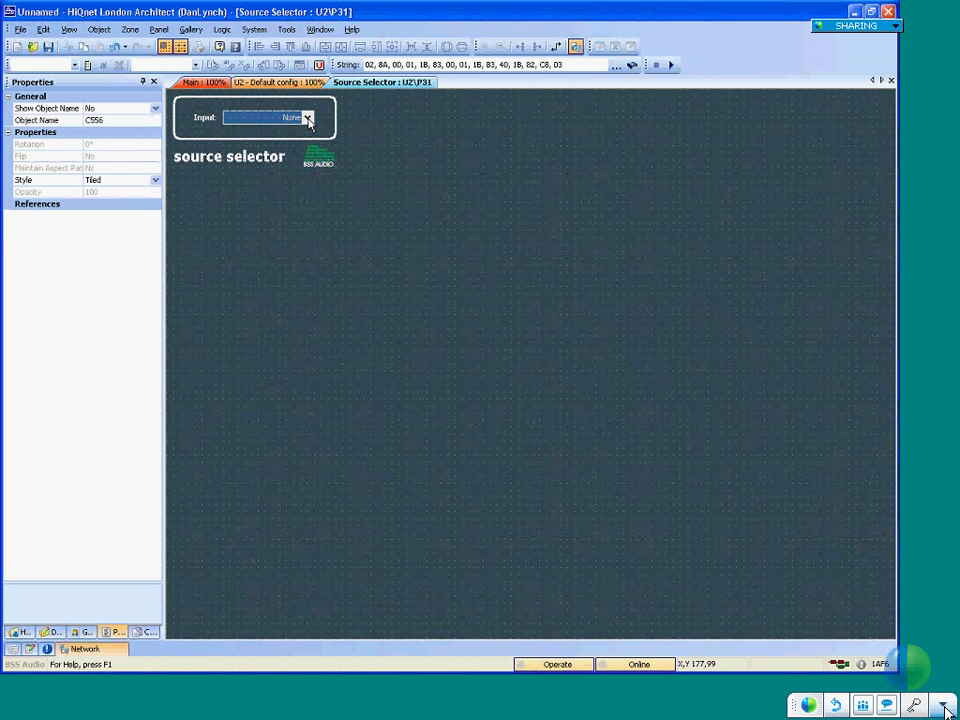
left_click(308, 118)
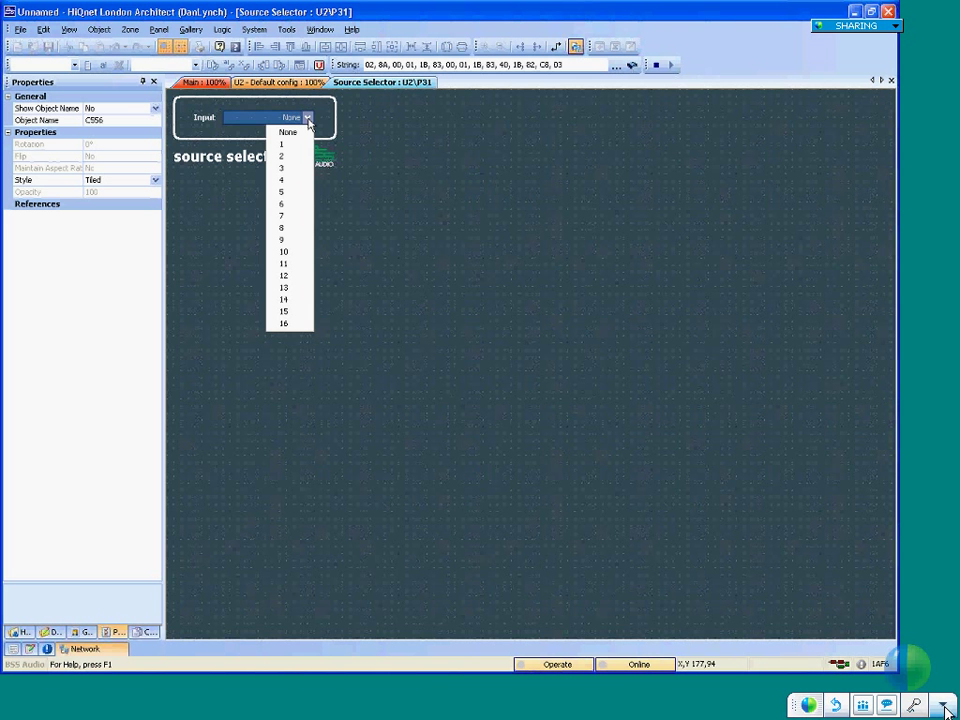
left_click(308, 118)
left_click(275, 83)
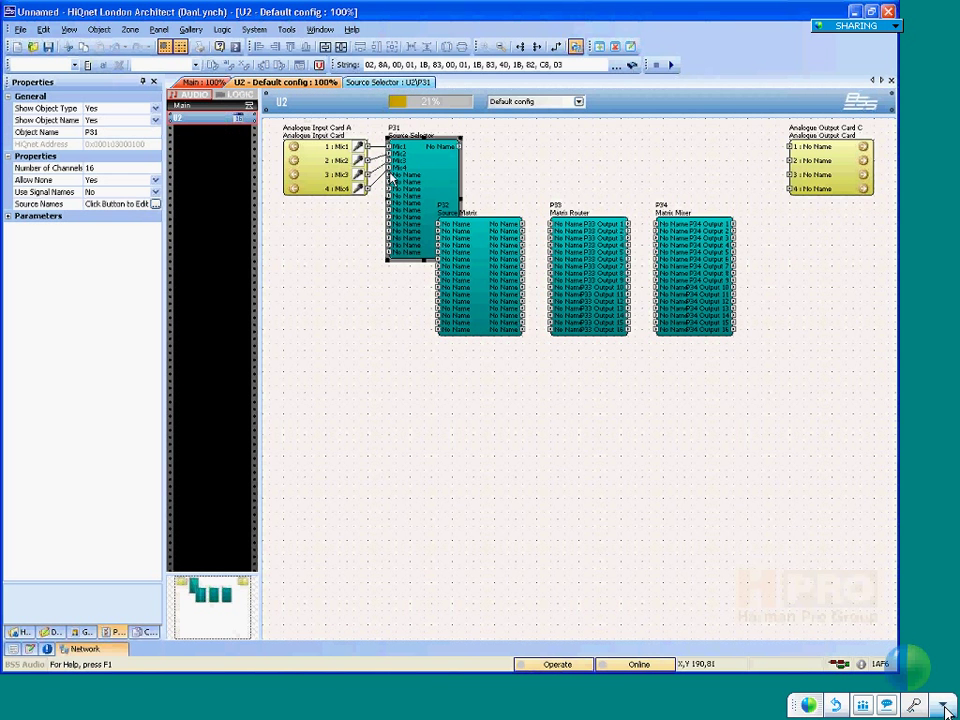
- Set the Source Selector's Use Signal Names property to Yes and check the input names offered in its control panel
double_click(110, 193)
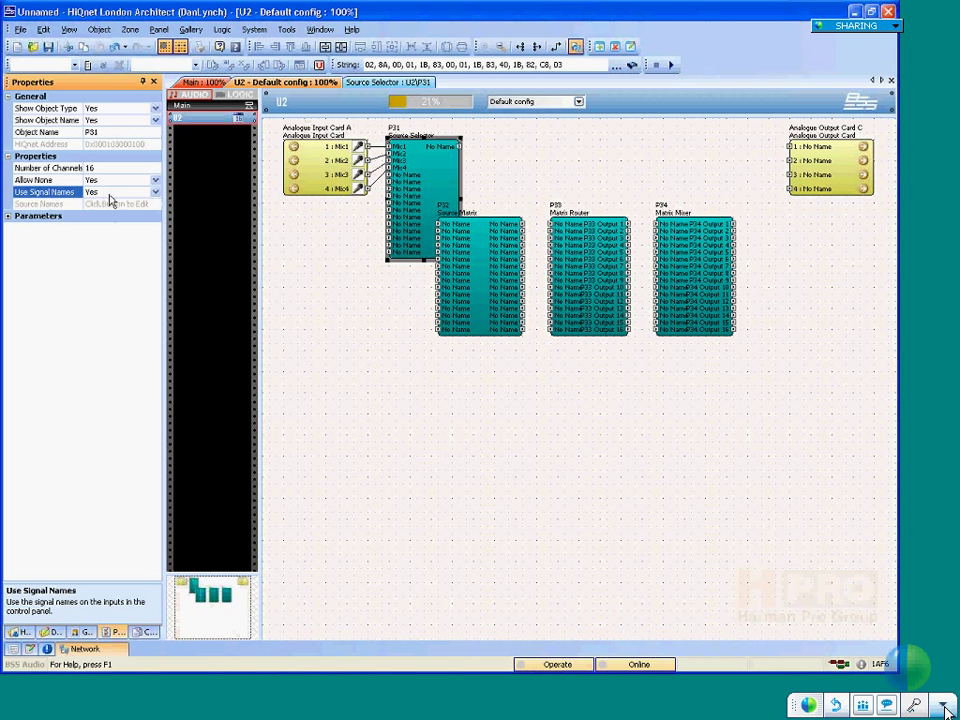
double_click(420, 181)
left_click(308, 118)
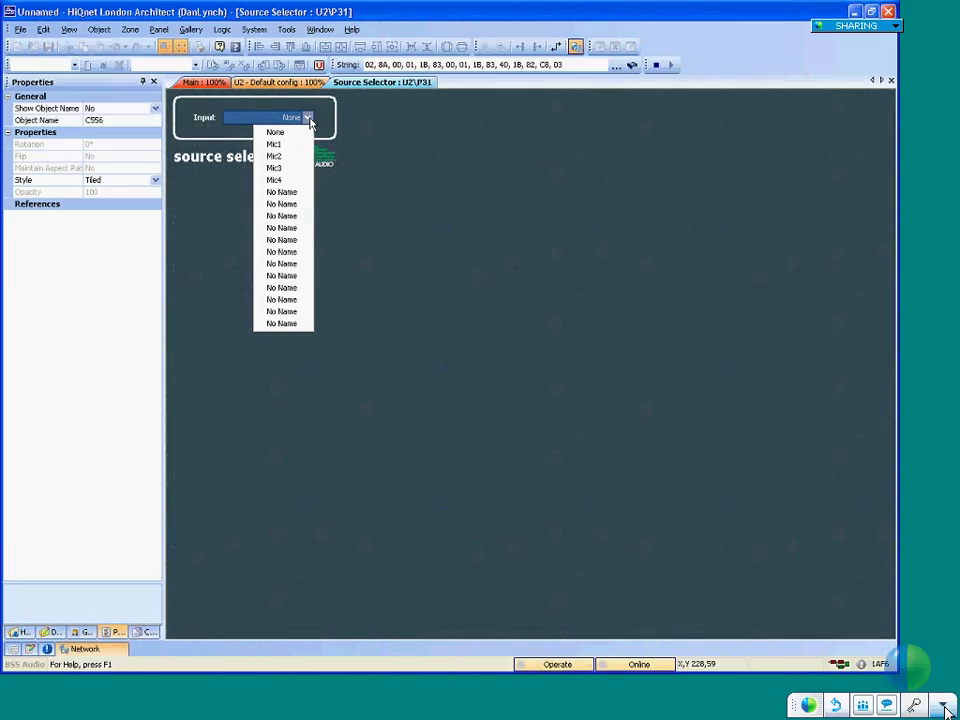
left_click(878, 92)
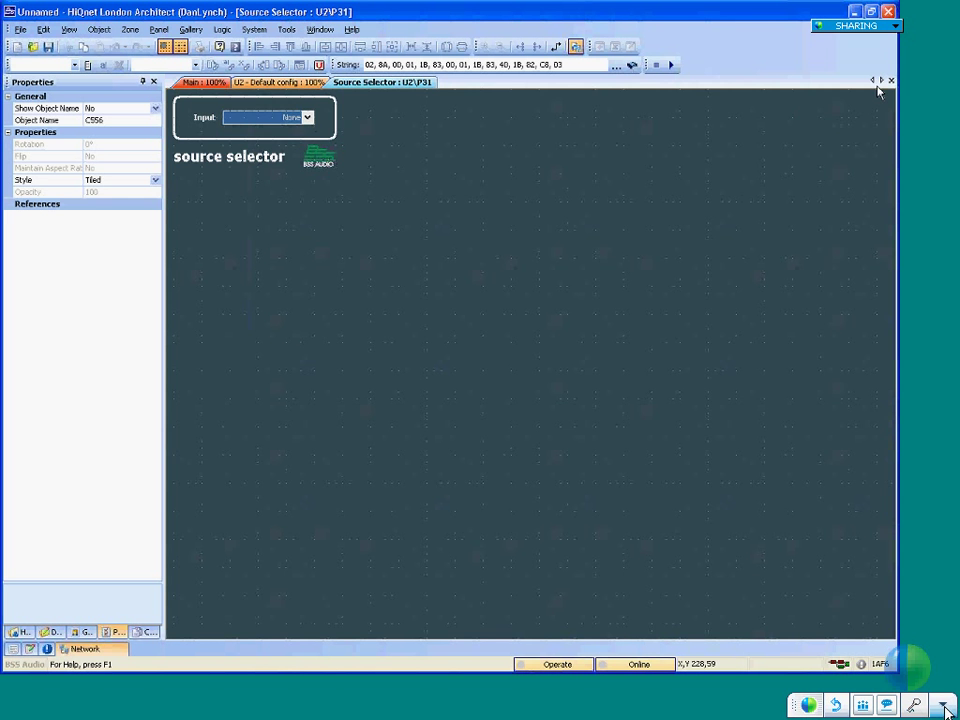
left_click(890, 80)
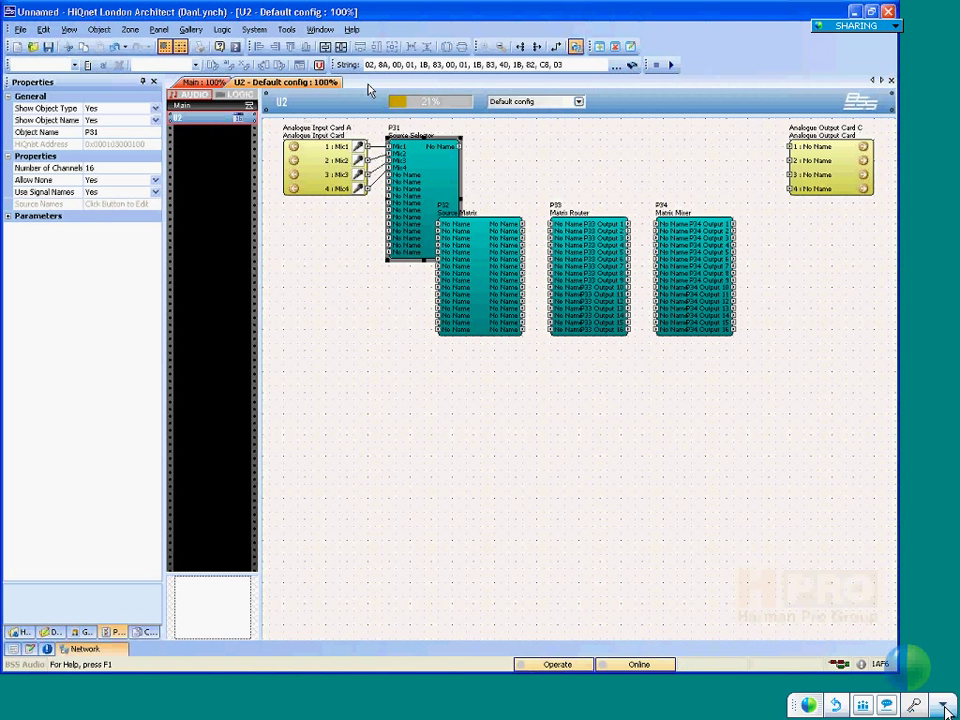
- Set the Source Selector's Use Signal Names property to No
double_click(115, 193)
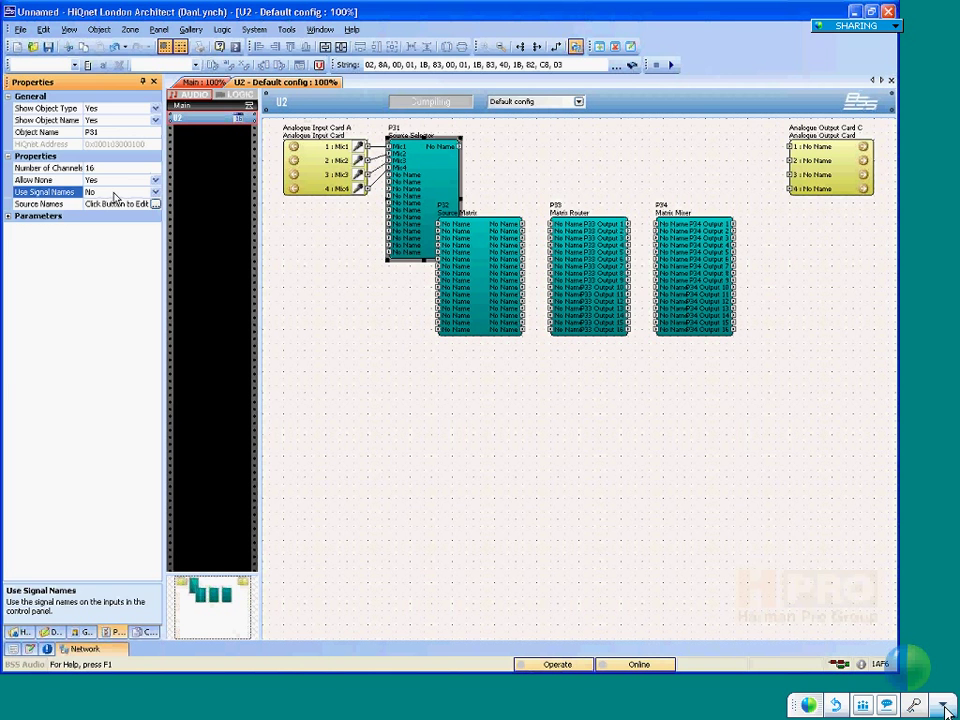
left_click(360, 210)
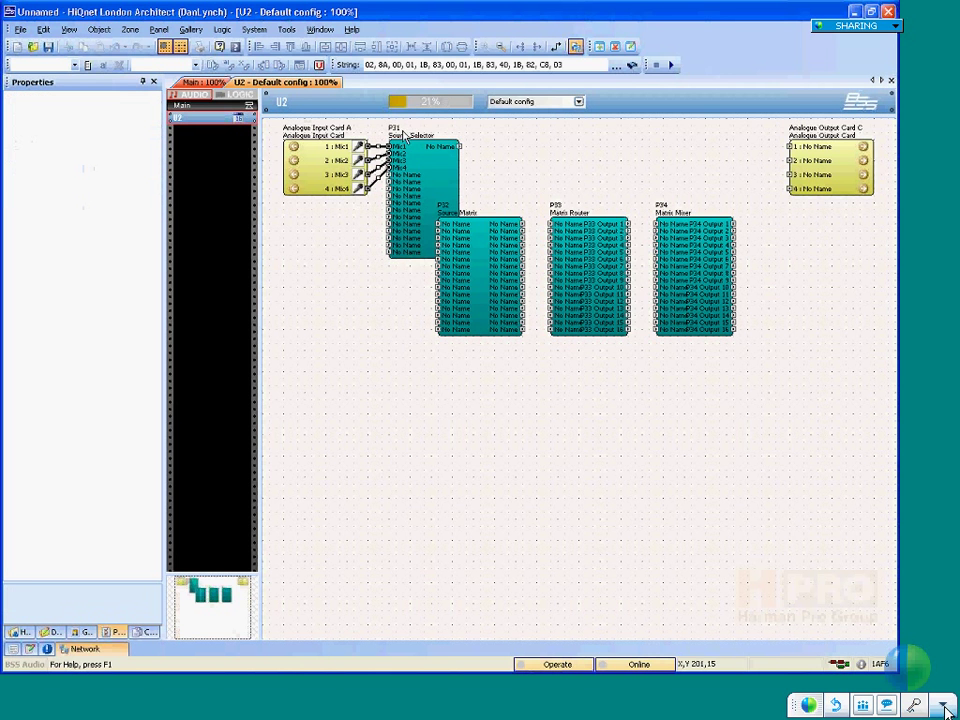
- Move the unwired Source Selector back into the row beside the Source Matrix and view its Source Names list
left_click_drag(427, 172, 369, 245)
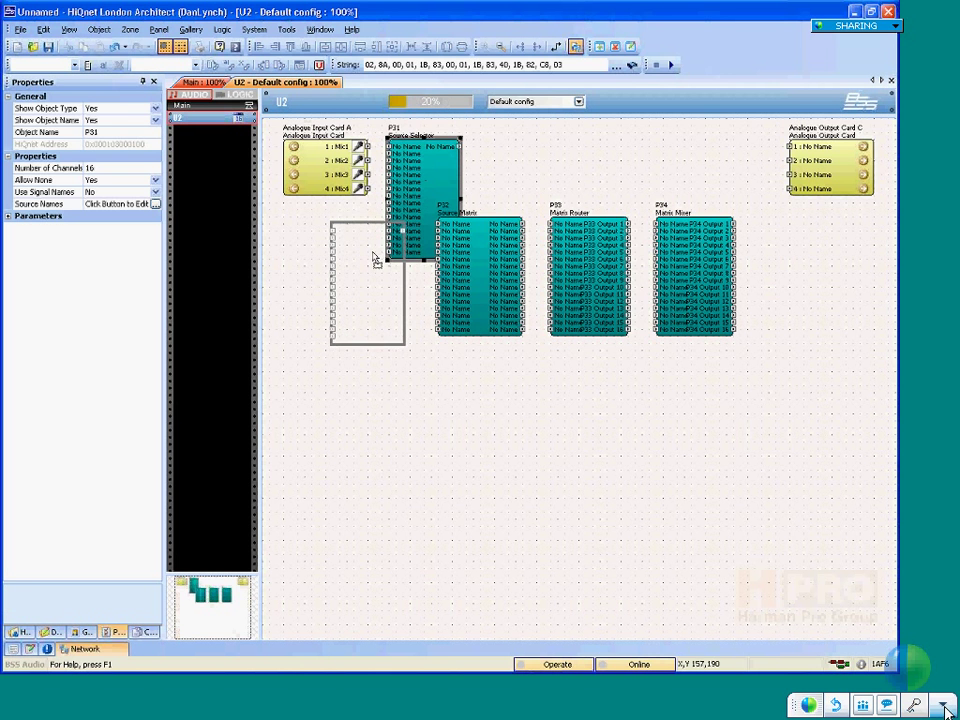
left_click(50, 205)
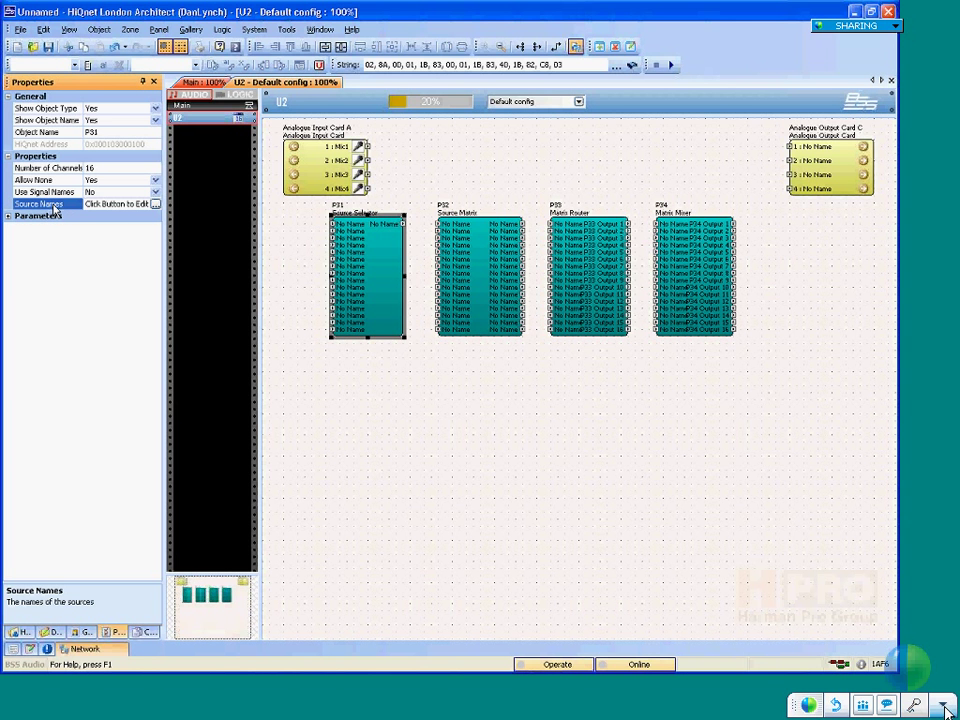
left_click(157, 205)
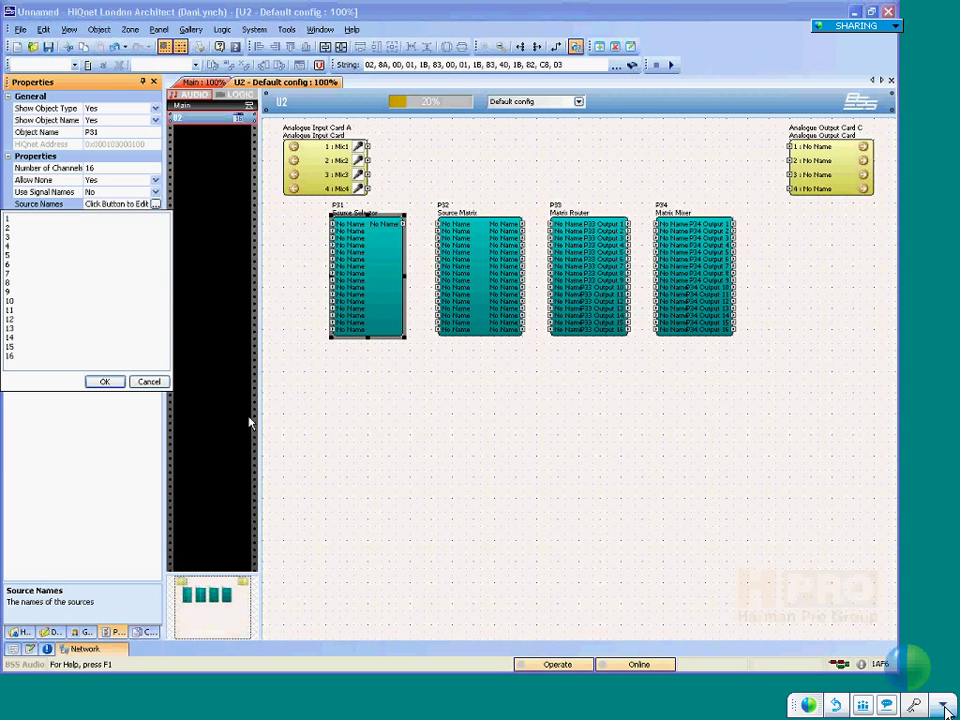
left_click(155, 384)
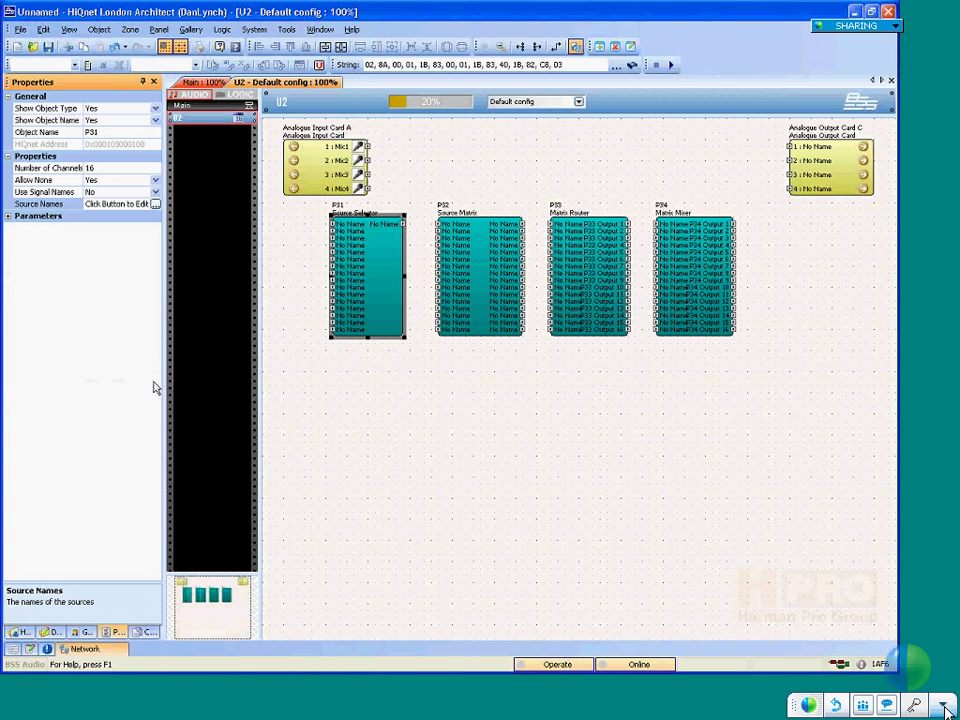
- Check which properties the existing Matrix Router and Matrix Mixer offer
left_click(585, 292)
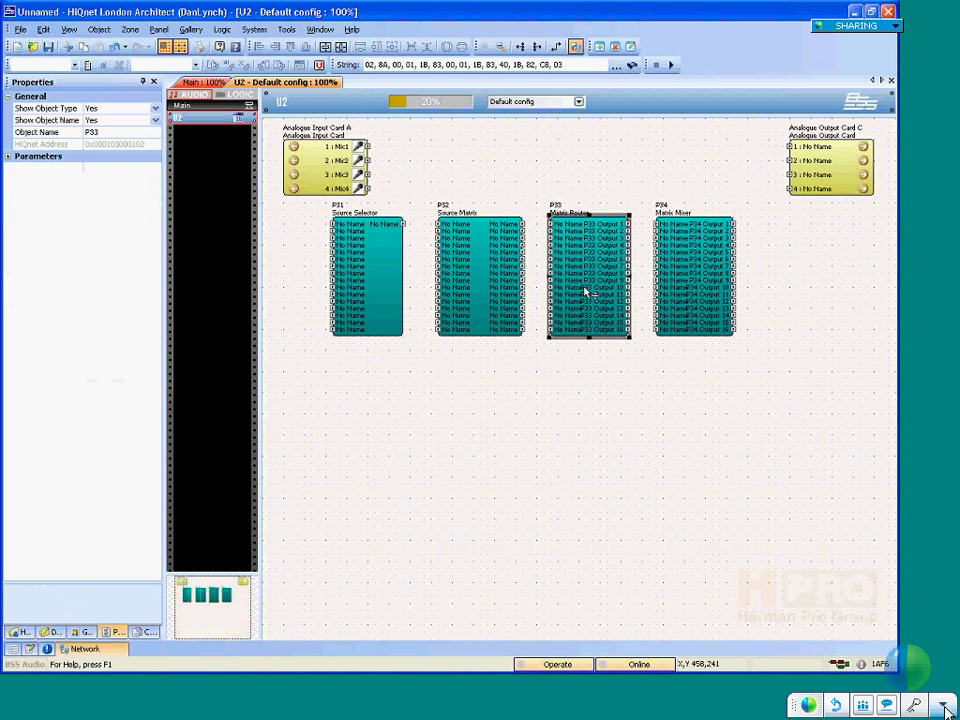
left_click(688, 283)
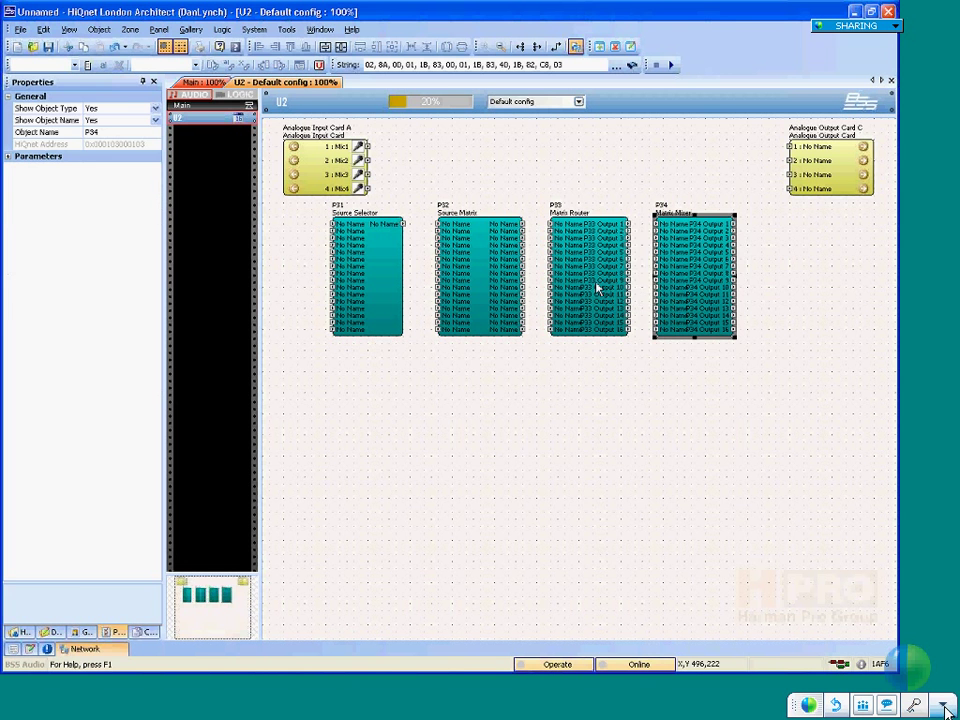
- Add a Matrix Router with an adjustable number of inputs and outputs, starting at 8 and 4, and place it below the existing objects
right_click(389, 349)
mouse_move(558, 355)
mouse_move(630, 464)
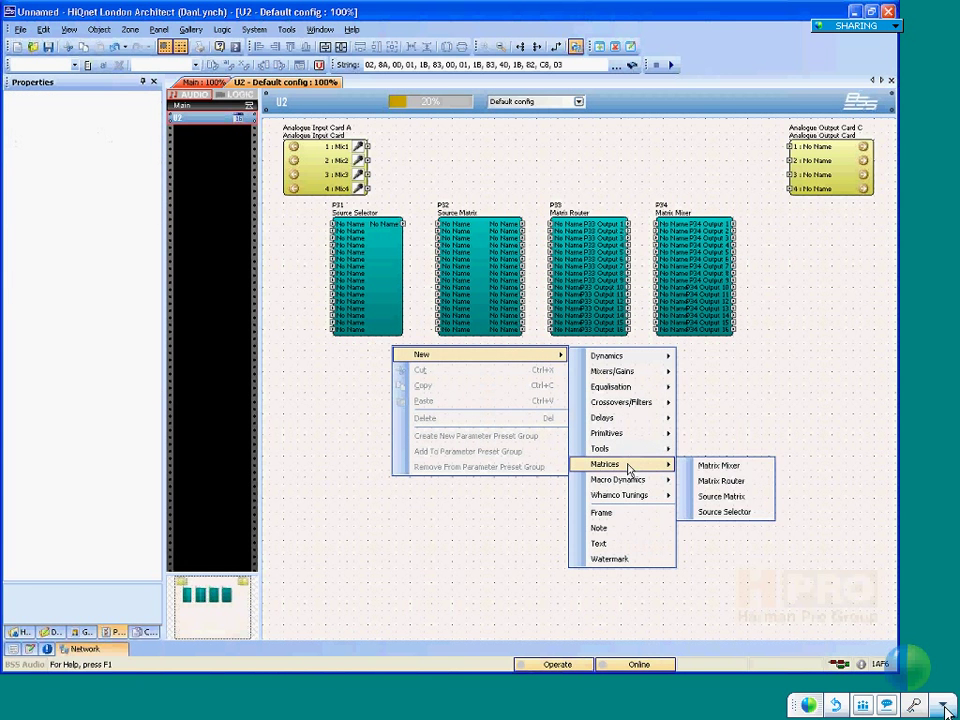
left_click(720, 482)
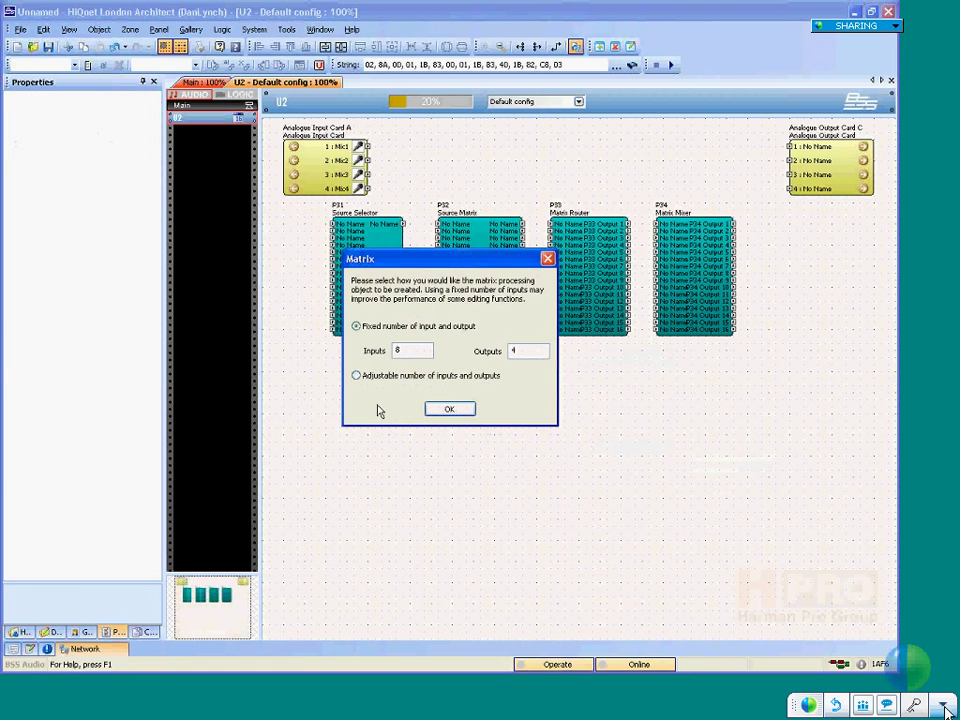
left_click(356, 375)
left_click(357, 327)
left_click(357, 377)
left_click(445, 410)
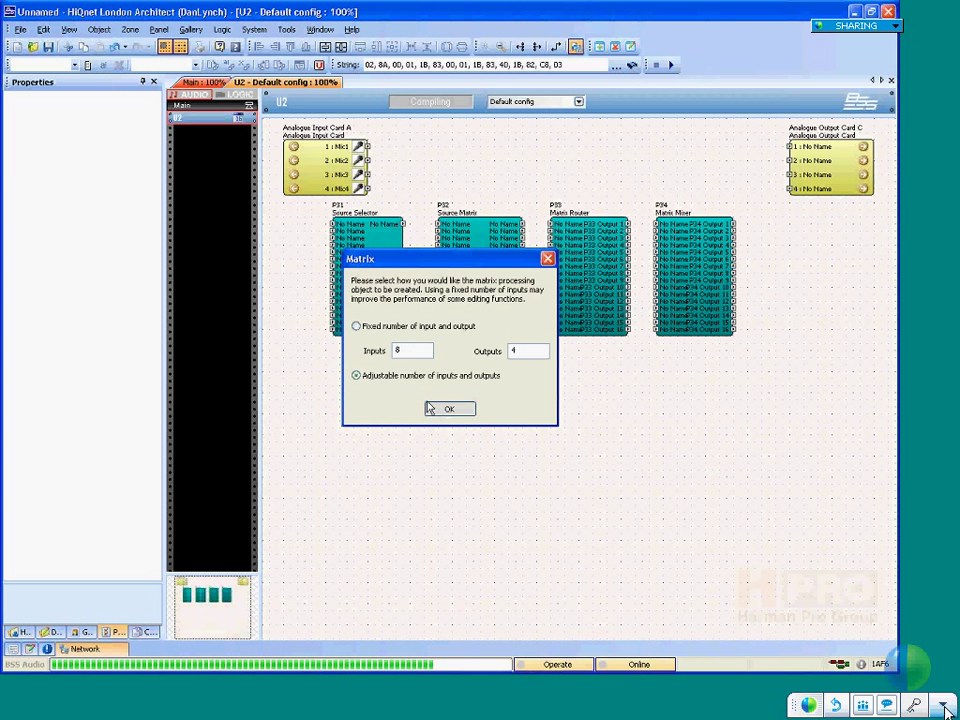
left_click(449, 409)
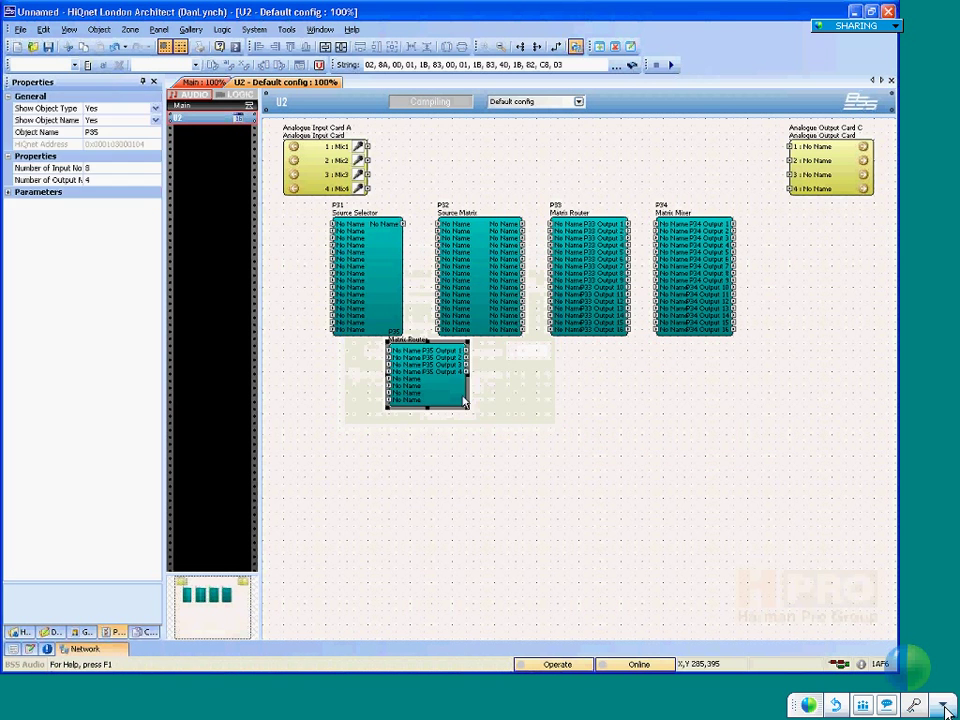
left_click_drag(456, 391, 468, 450)
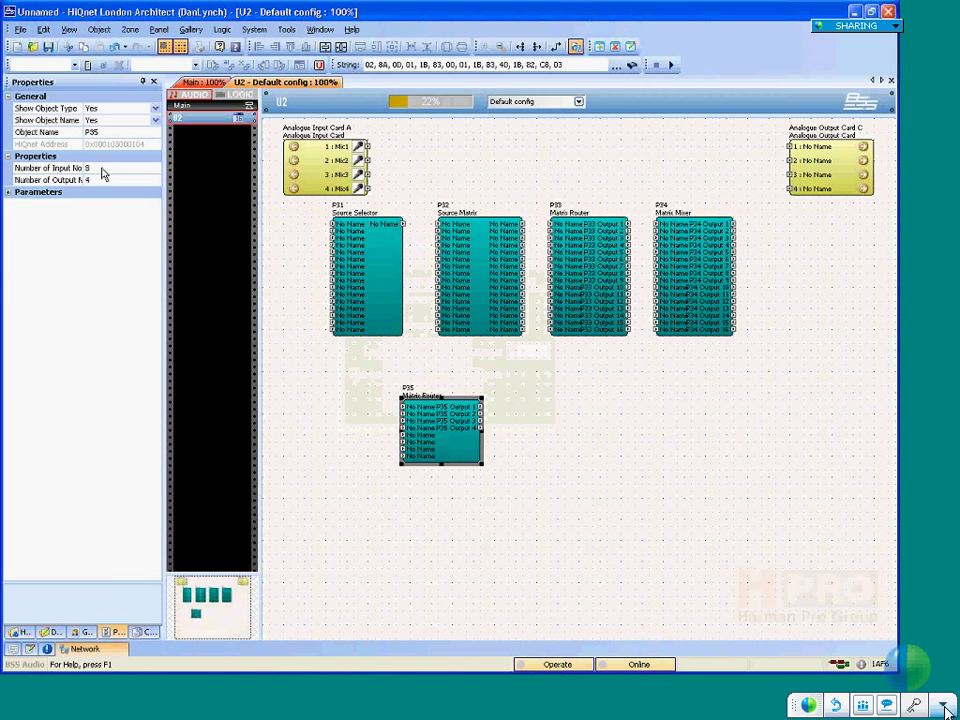
- Raise the new Matrix Router's number of inputs to 9, and further to 14
left_click(102, 170)
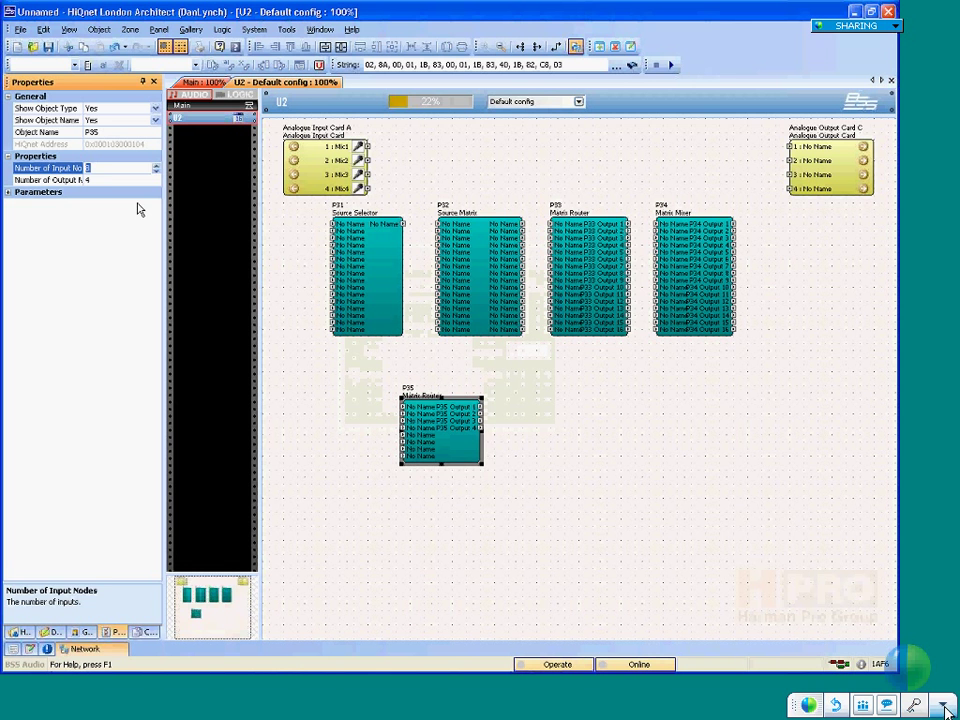
type("9")
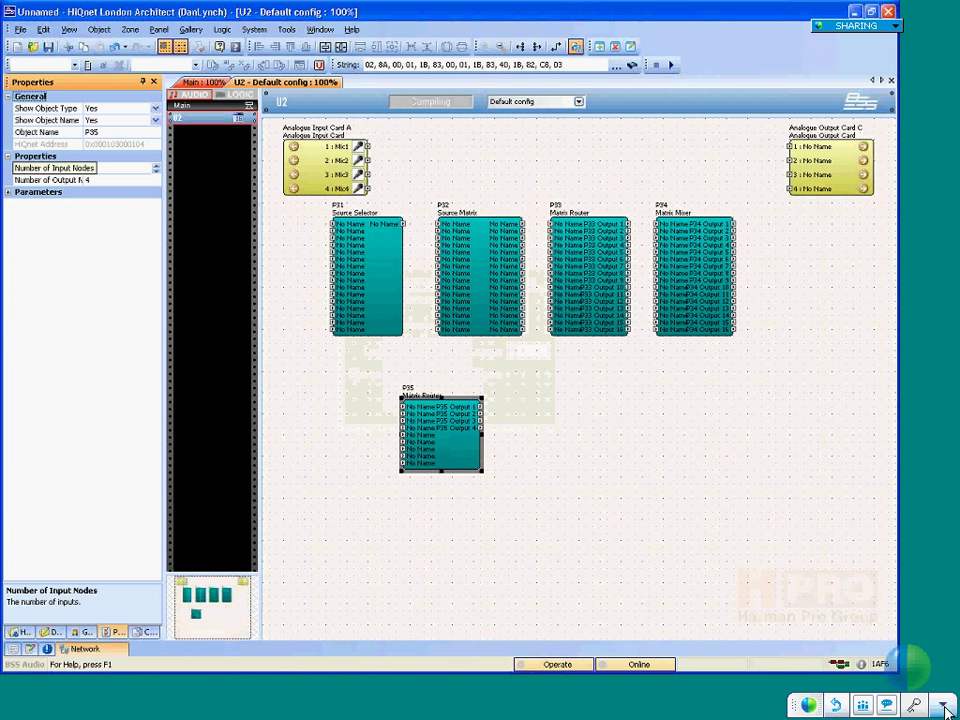
key("Return")
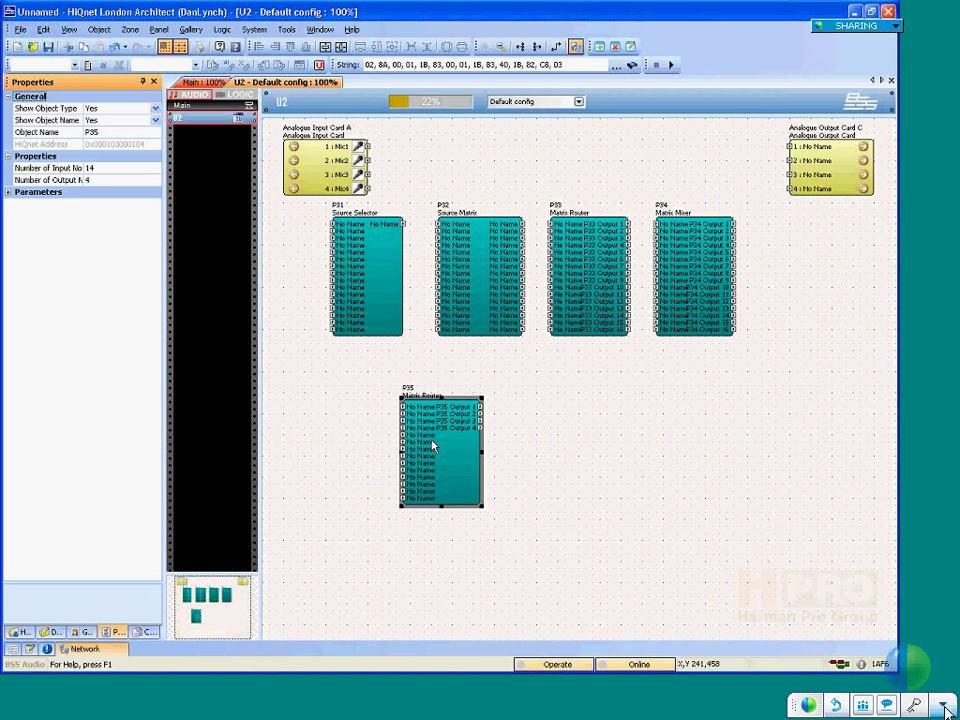
- Try to set the new Matrix Router's number of inputs and number of outputs to 4000 each
left_click(100, 168)
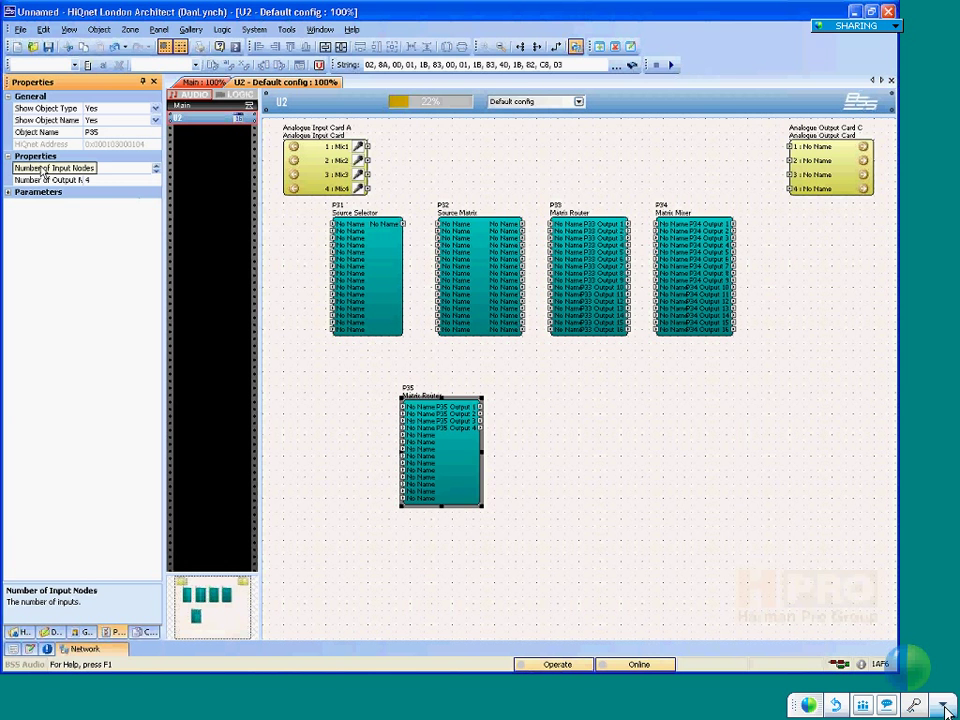
type("128")
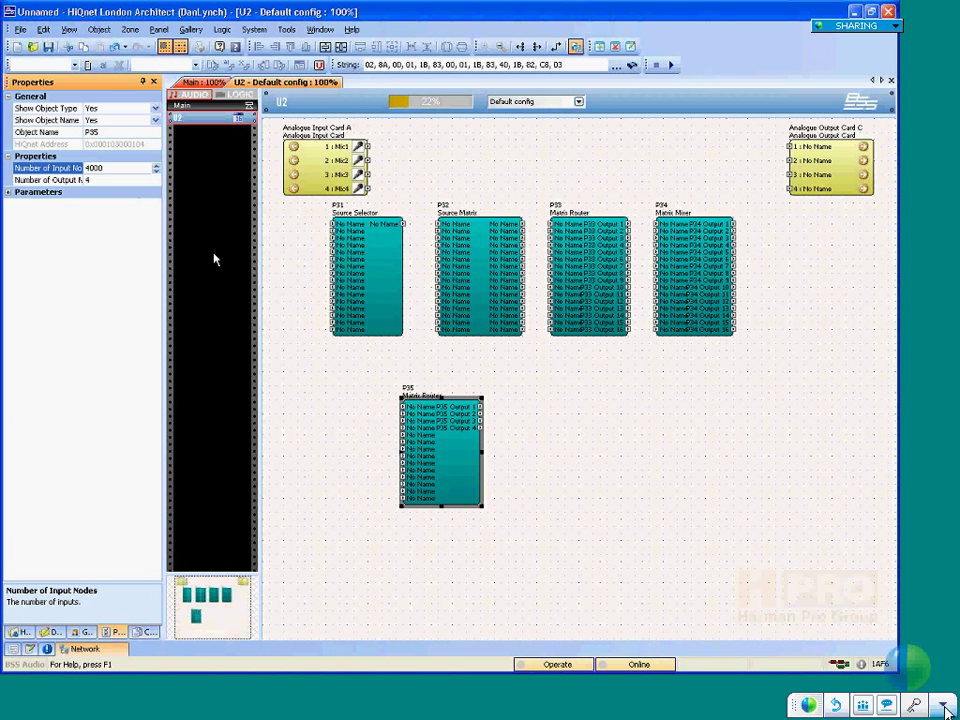
key("Tab")
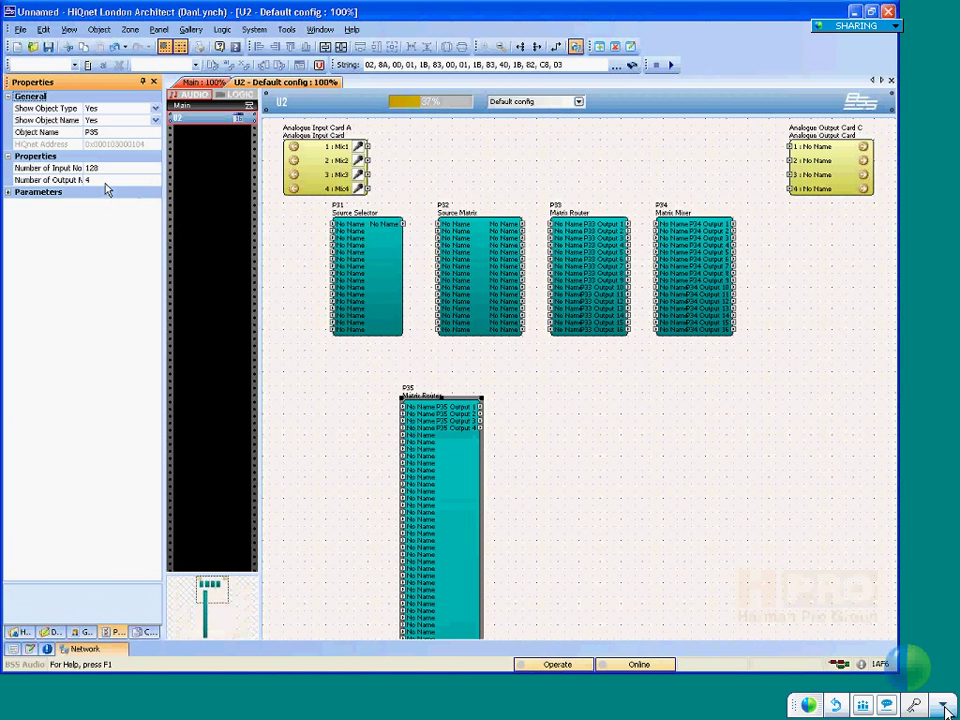
type("4000")
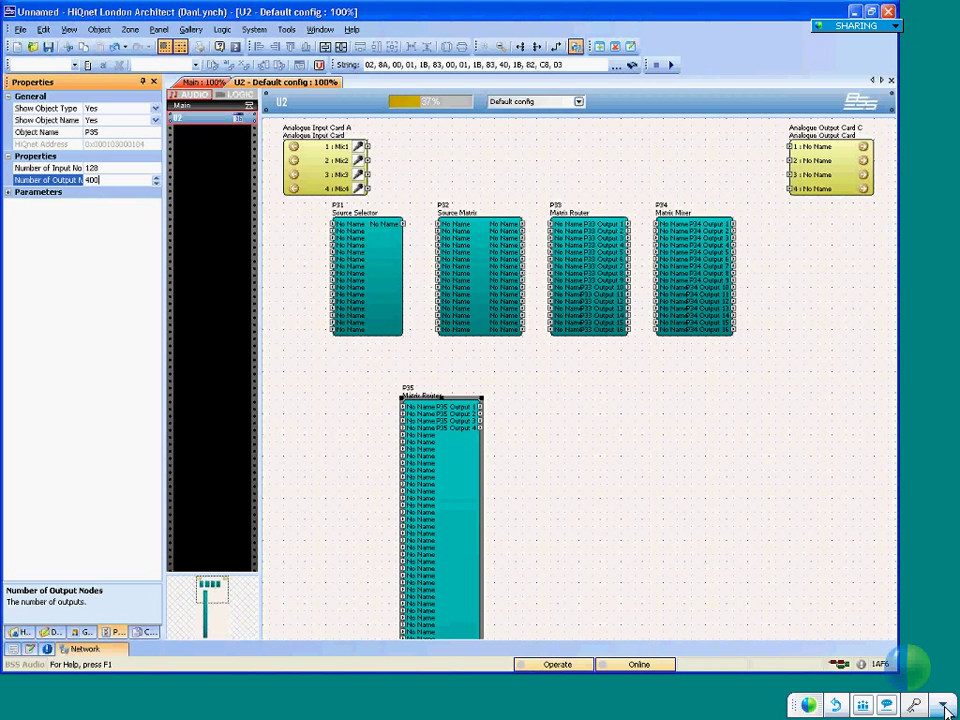
key("Return")
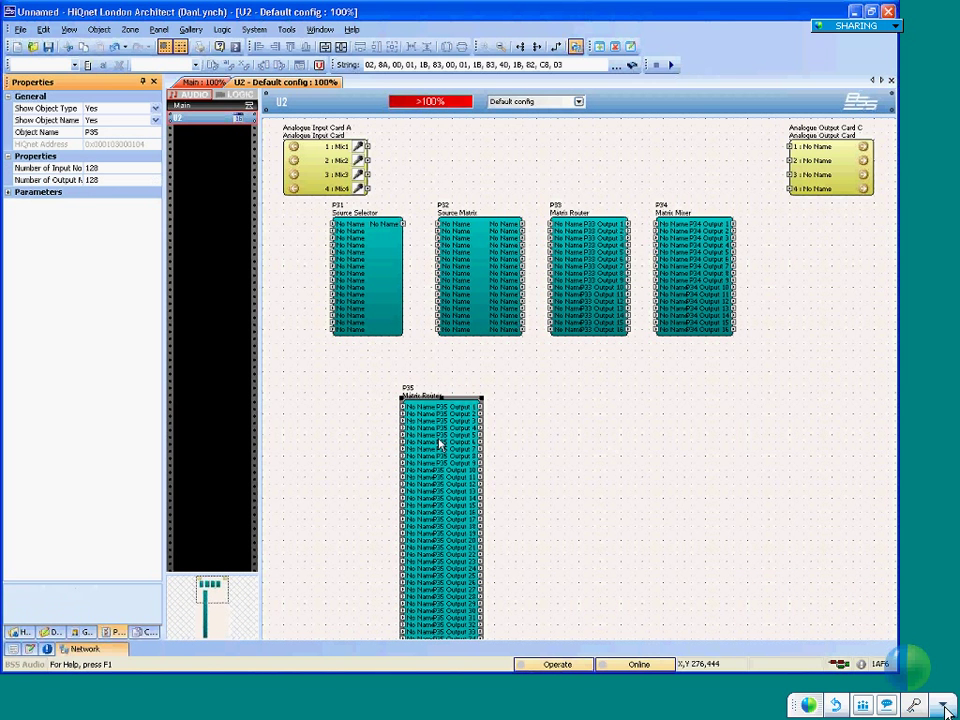
- Delete the Source Selector, Source Matrix, original Matrix Router and Matrix Mixer, and move the adjustable Matrix Router between the input and output cards
left_click_drag(441, 443, 770, 350)
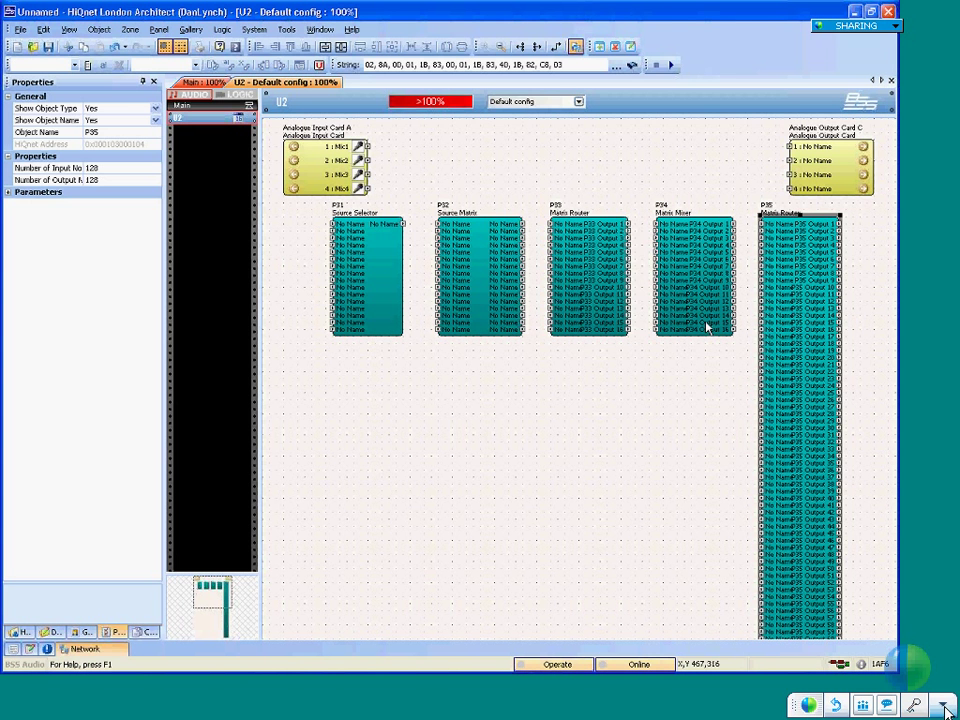
left_click_drag(744, 349, 312, 196)
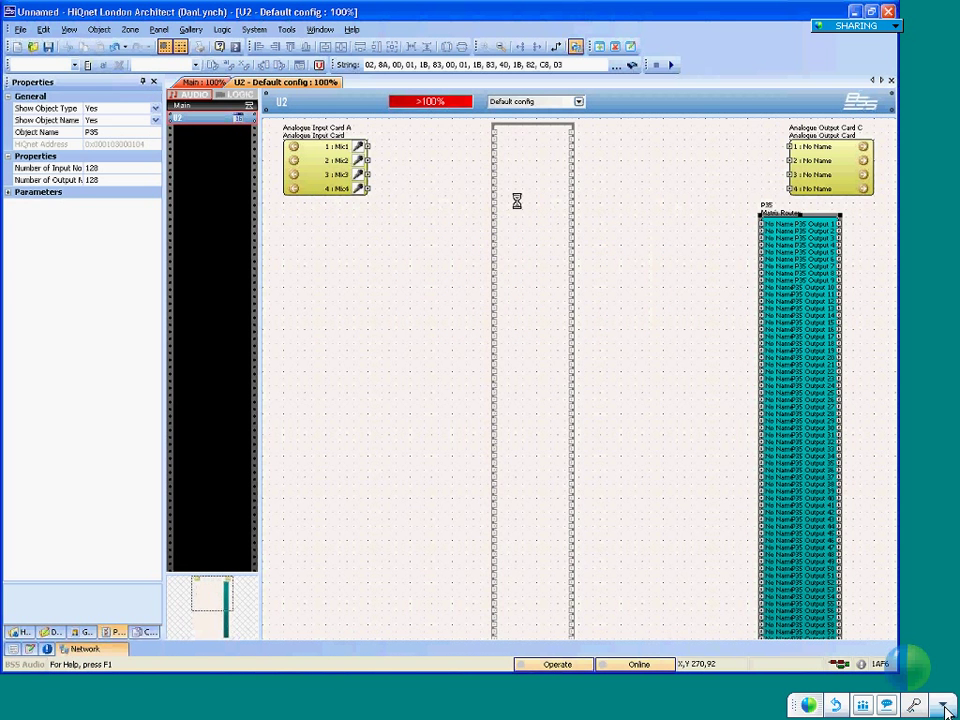
left_click_drag(537, 230, 531, 258)
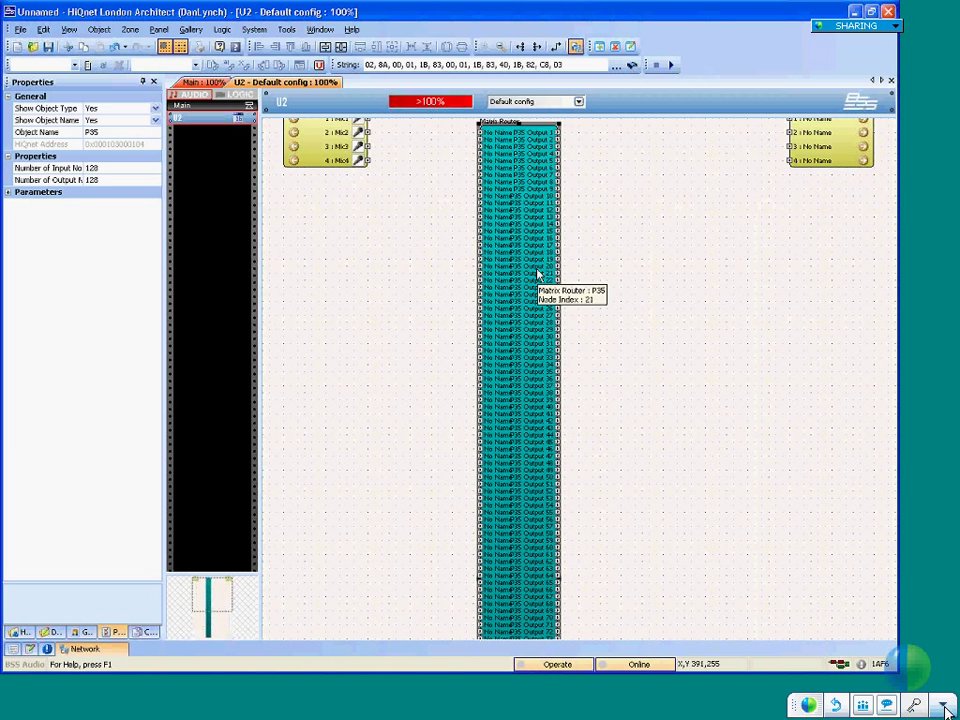
- Set the Matrix Router's number of inputs to 3 and its number of outputs to 2
left_click(108, 169)
type("3")
left_click(103, 181)
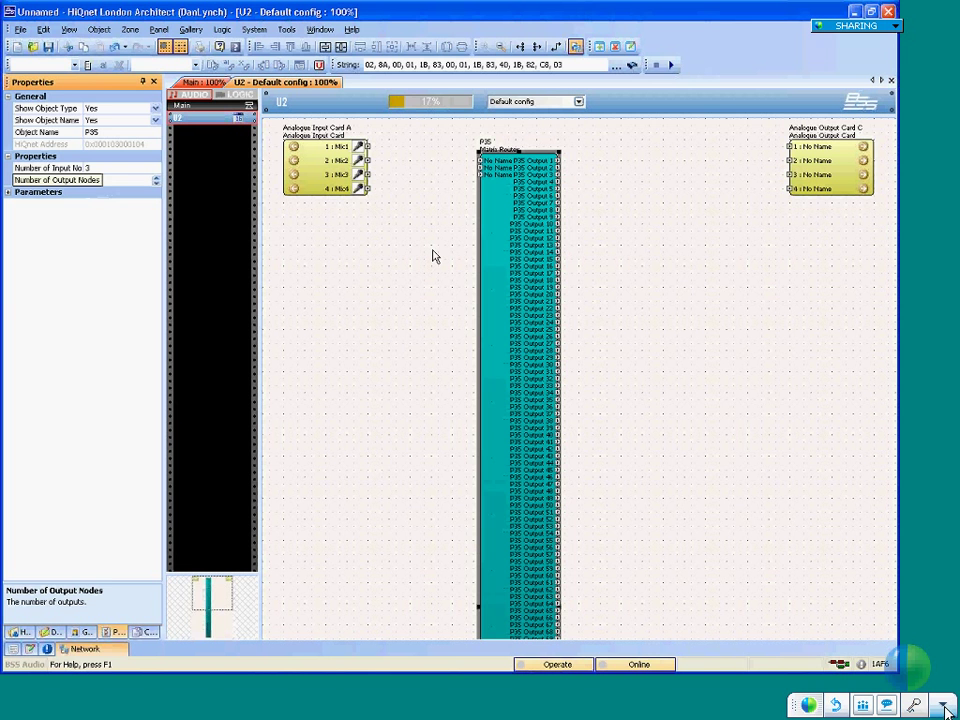
key("Return")
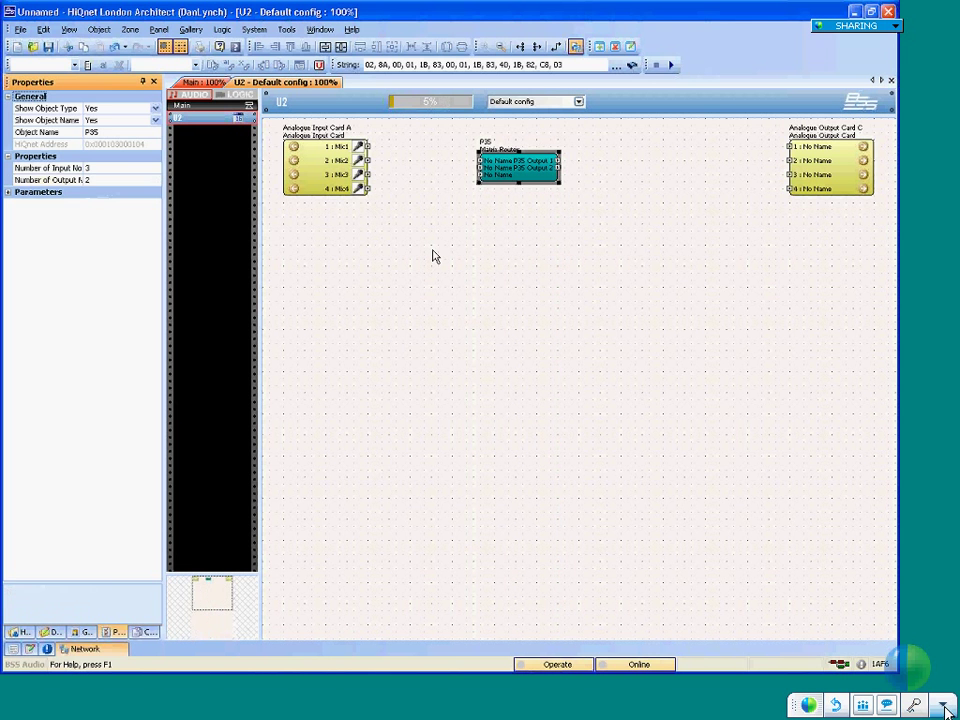
left_click(520, 234)
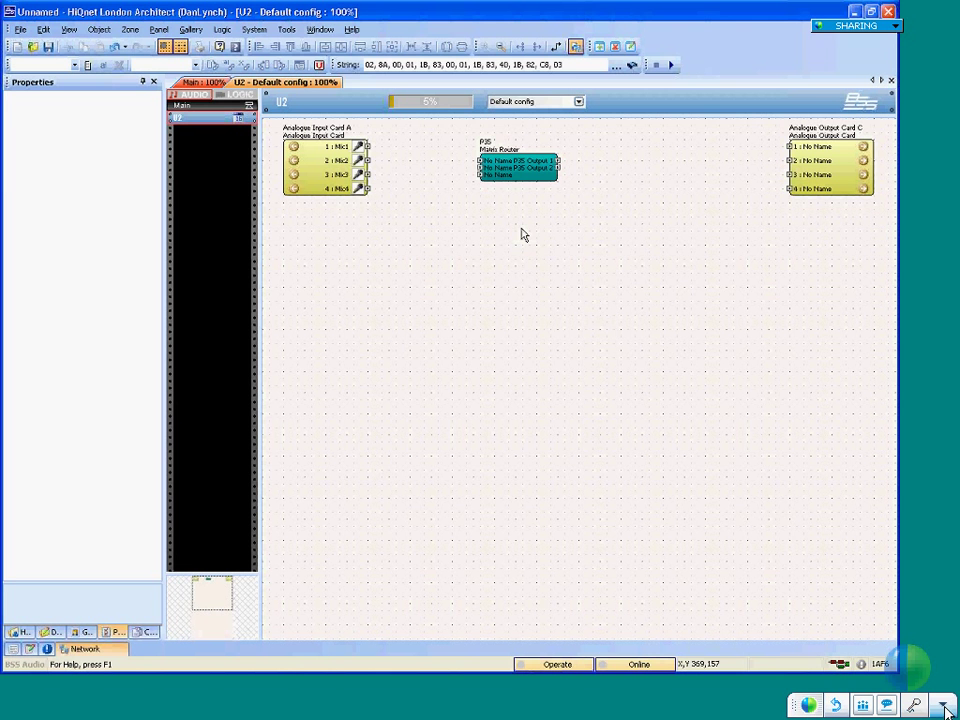
- Convert the Matrix Router to a fixed object and convert it back to dynamic
left_click(520, 174)
right_click(520, 175)
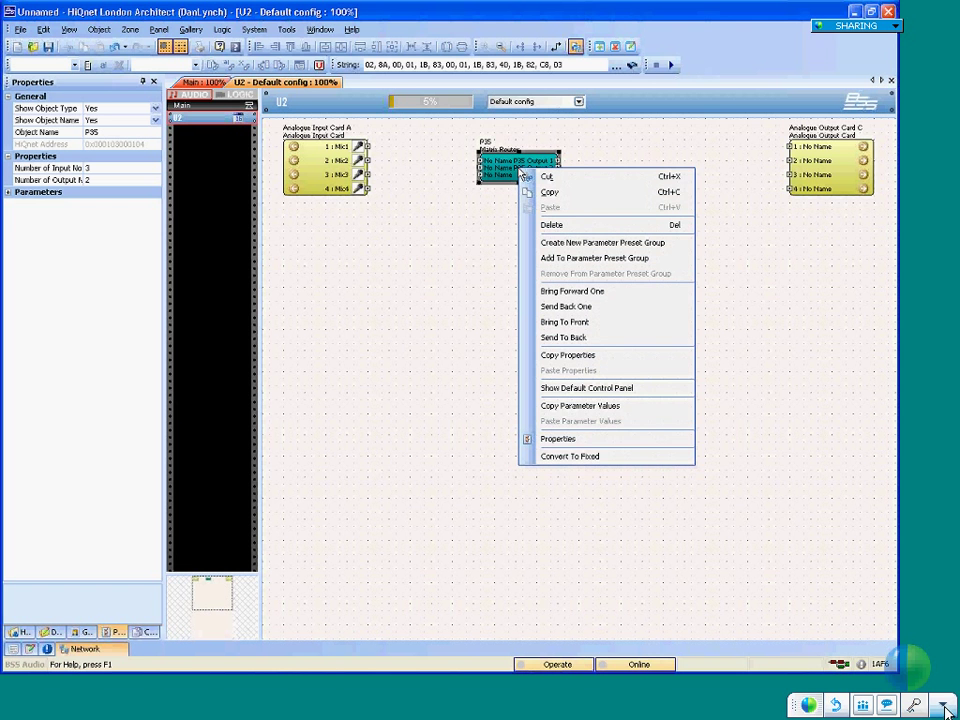
left_click(570, 456)
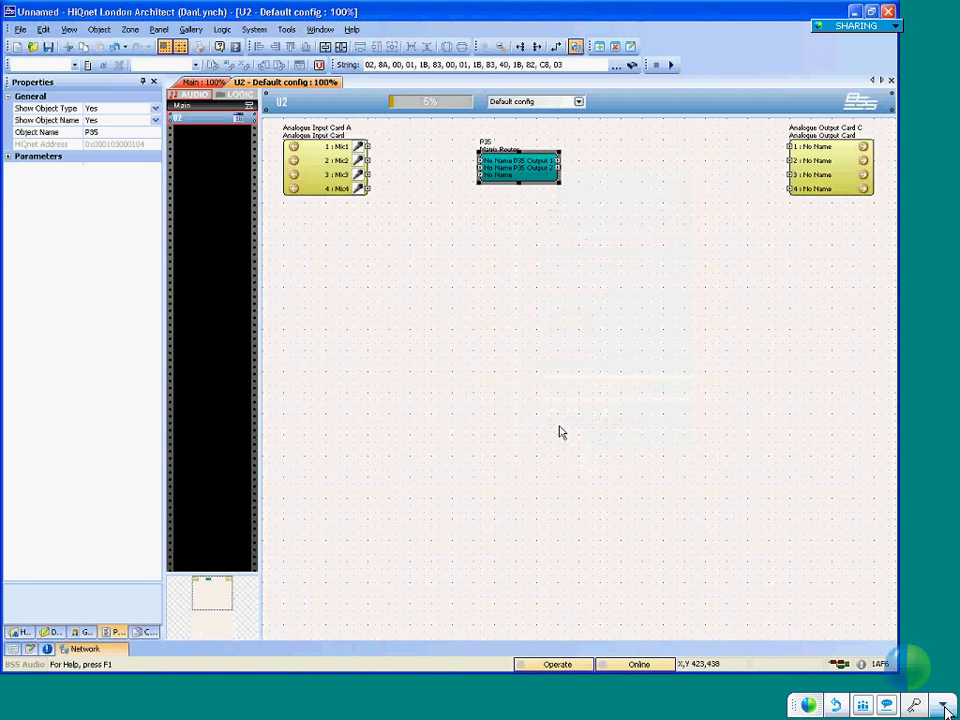
right_click(516, 165)
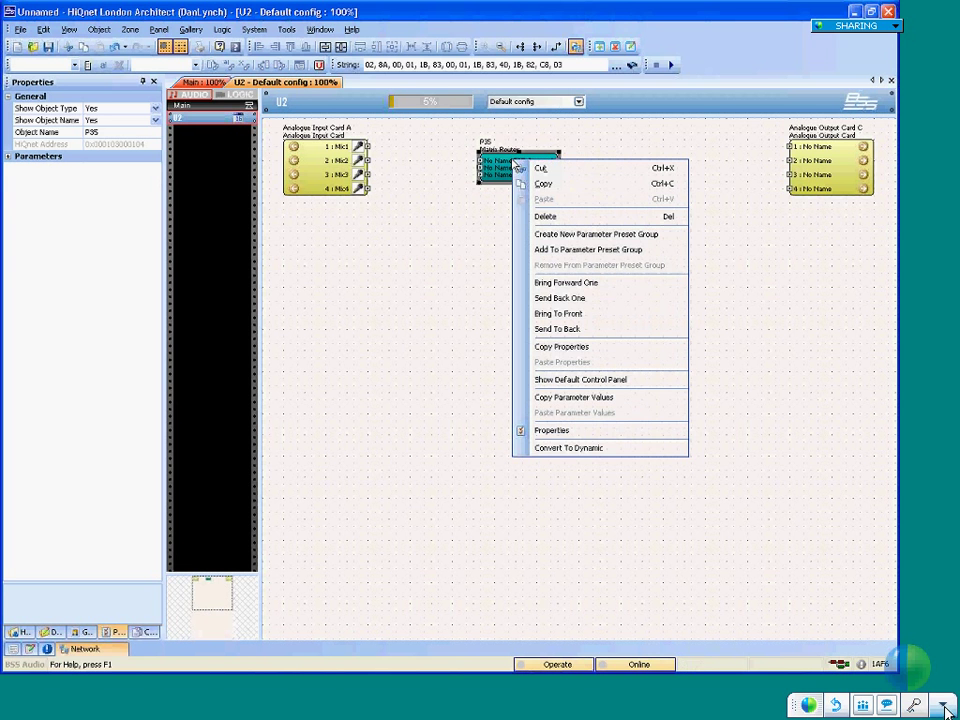
left_click(628, 450)
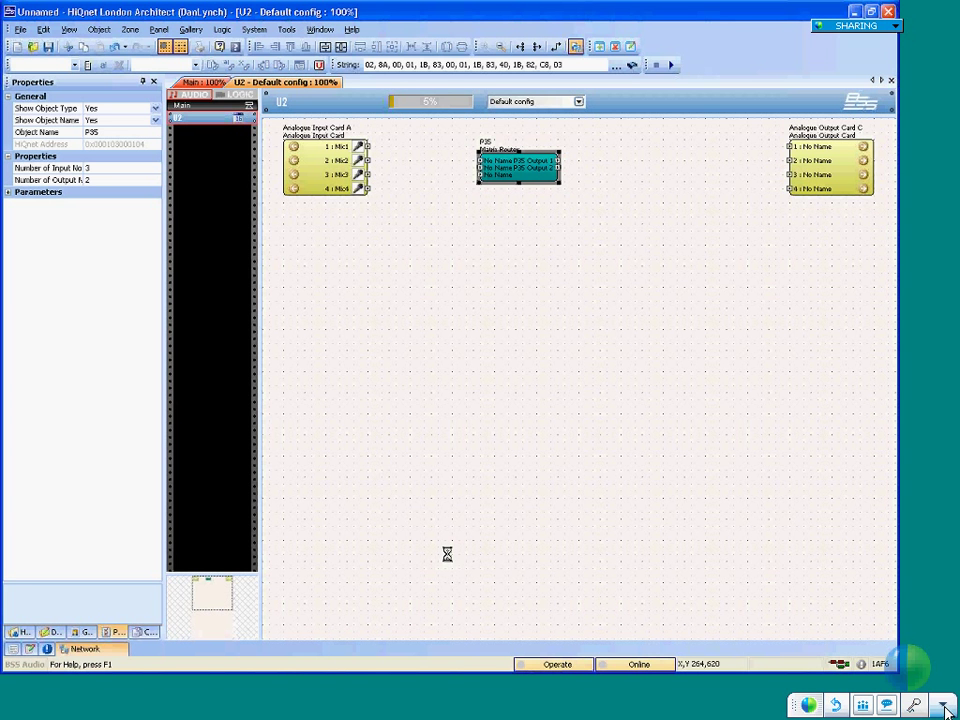
- View the Matrix Router's control panel, close it and delete the router from the U2 configuration
double_click(521, 172)
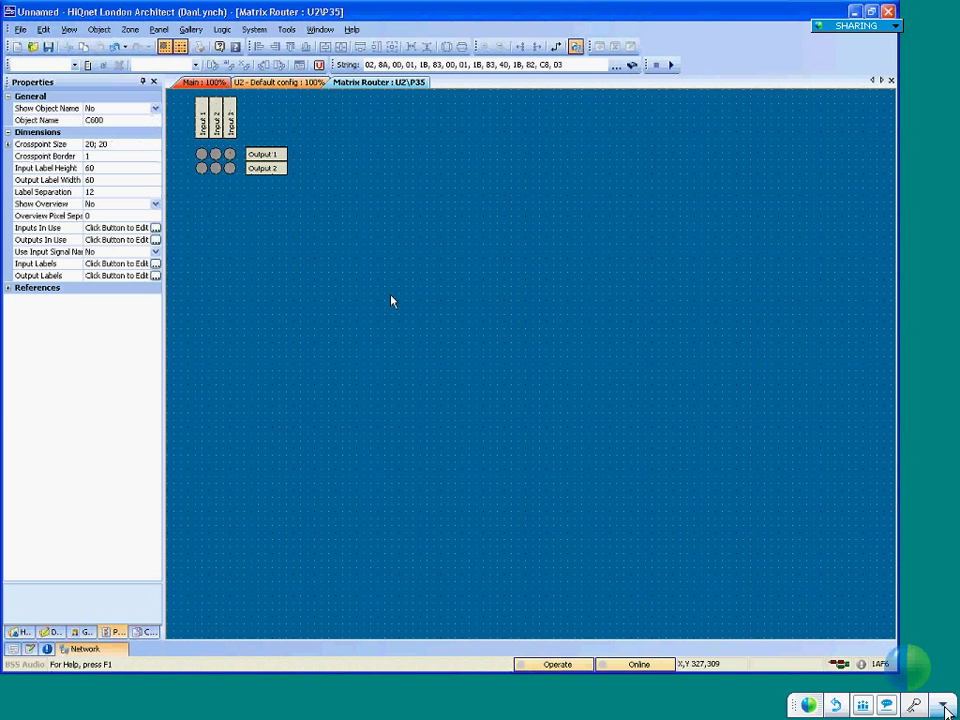
left_click(891, 81)
right_click(518, 224)
left_click(549, 233)
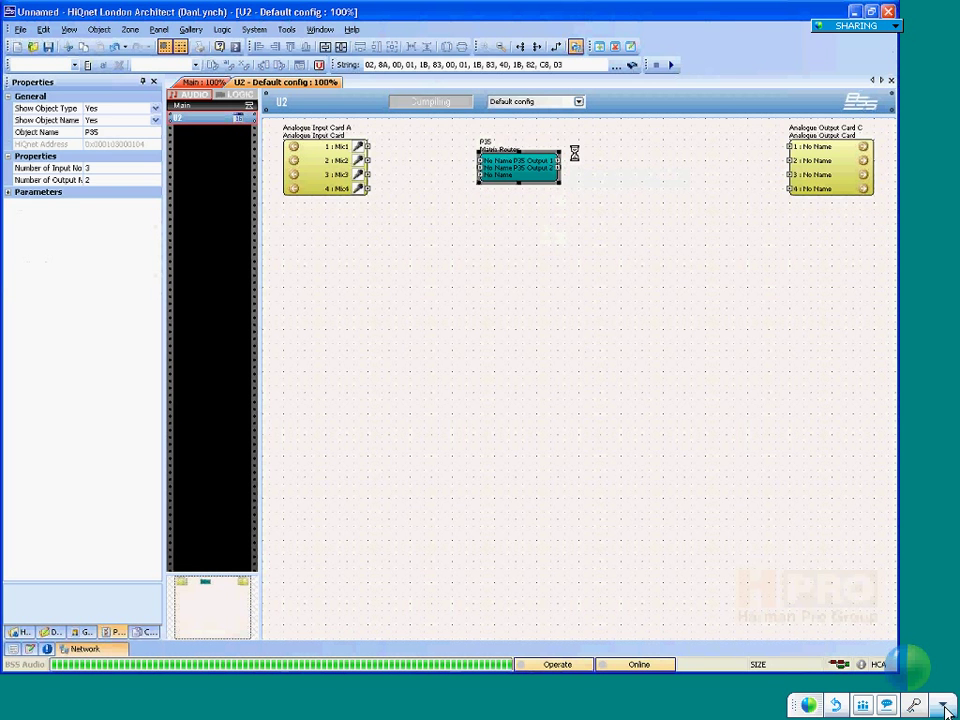
- Add a Meter from the Tools category between the input and output cards
right_click(550, 153)
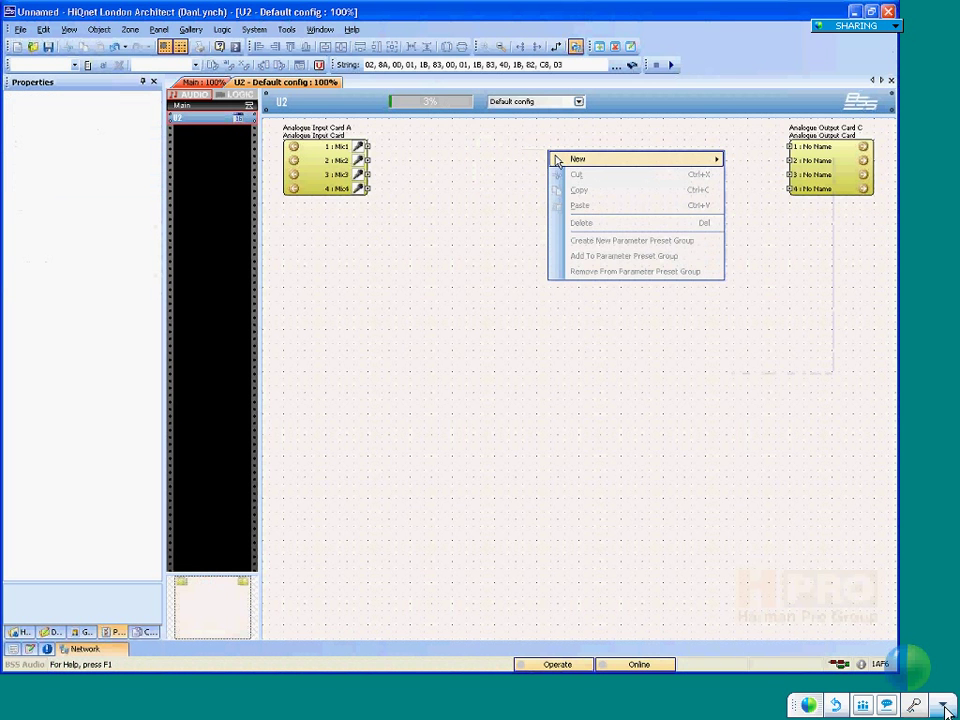
mouse_move(557, 160)
mouse_move(750, 270)
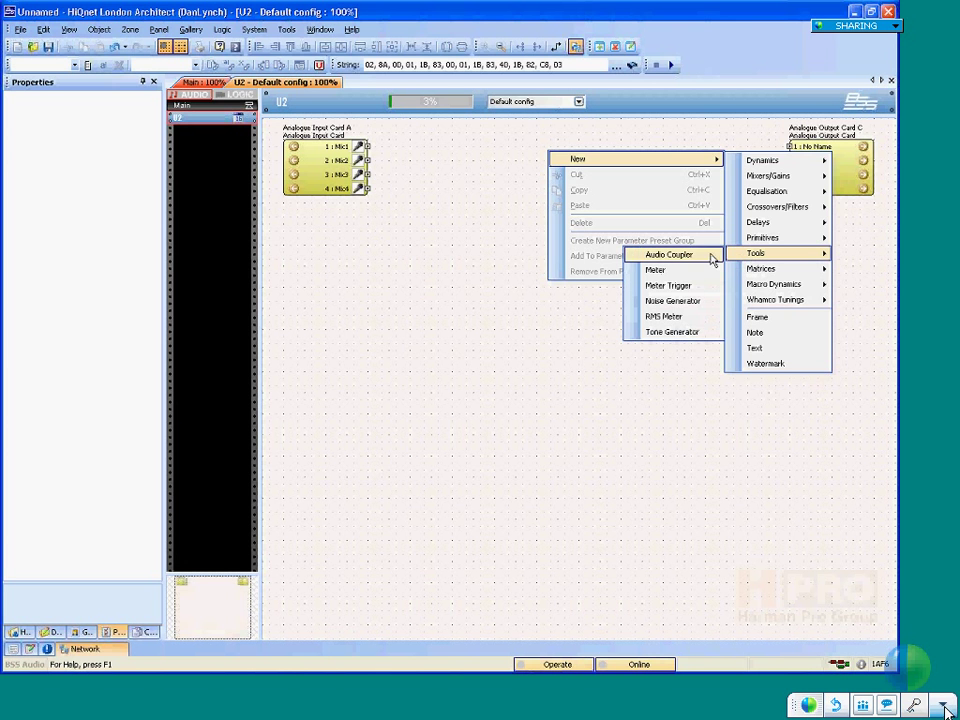
left_click(685, 290)
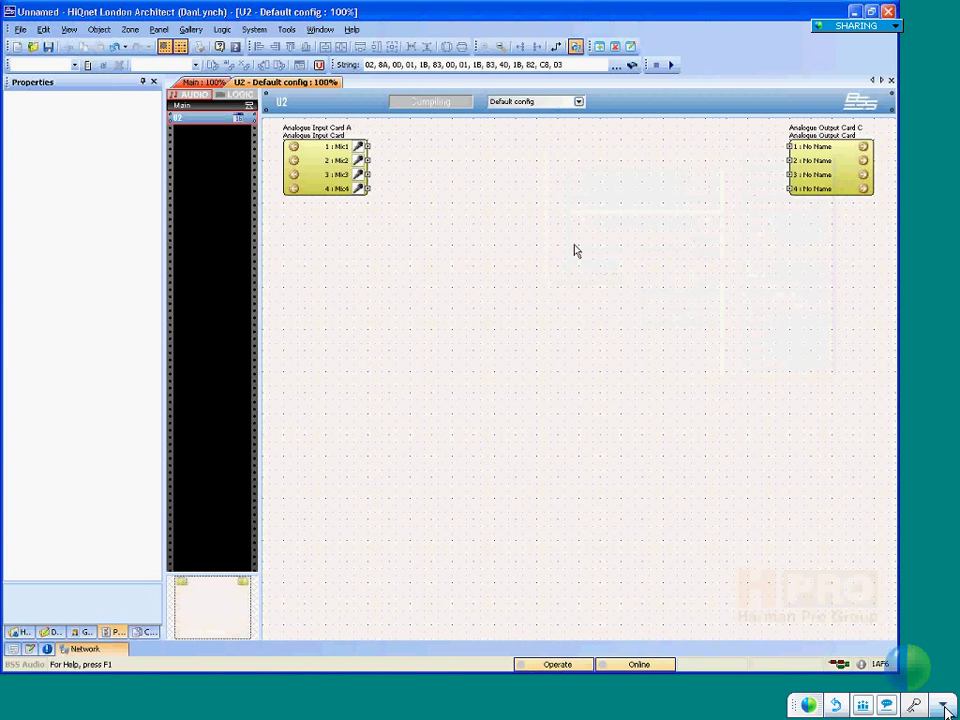
- Add a Meter Trigger from the Tools category just below the Meter
left_click(552, 186)
right_click(547, 182)
mouse_move(574, 188)
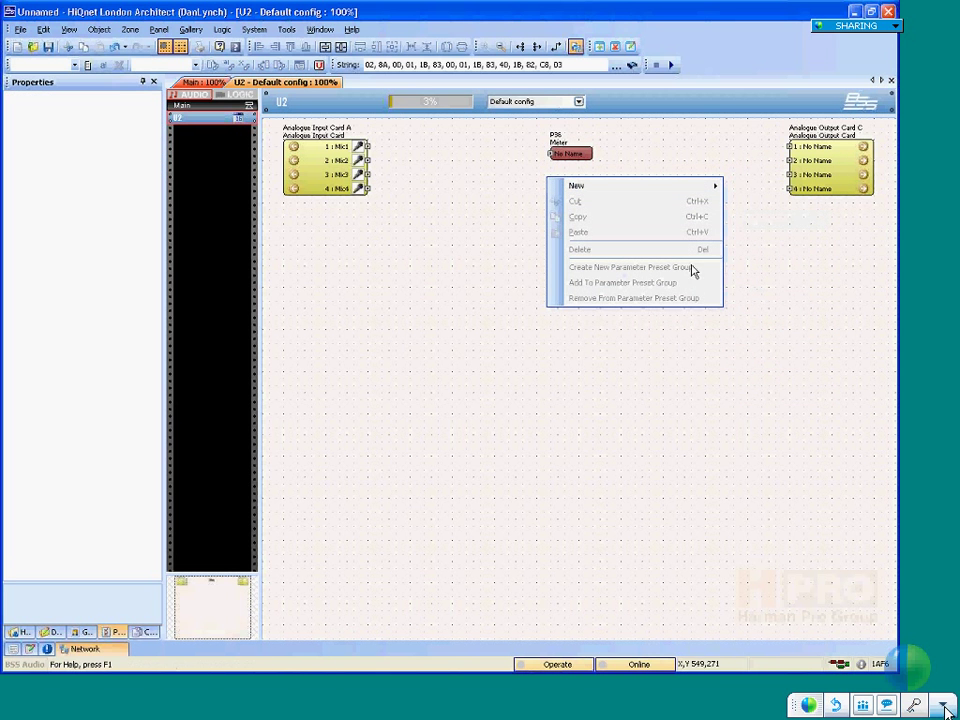
mouse_move(707, 187)
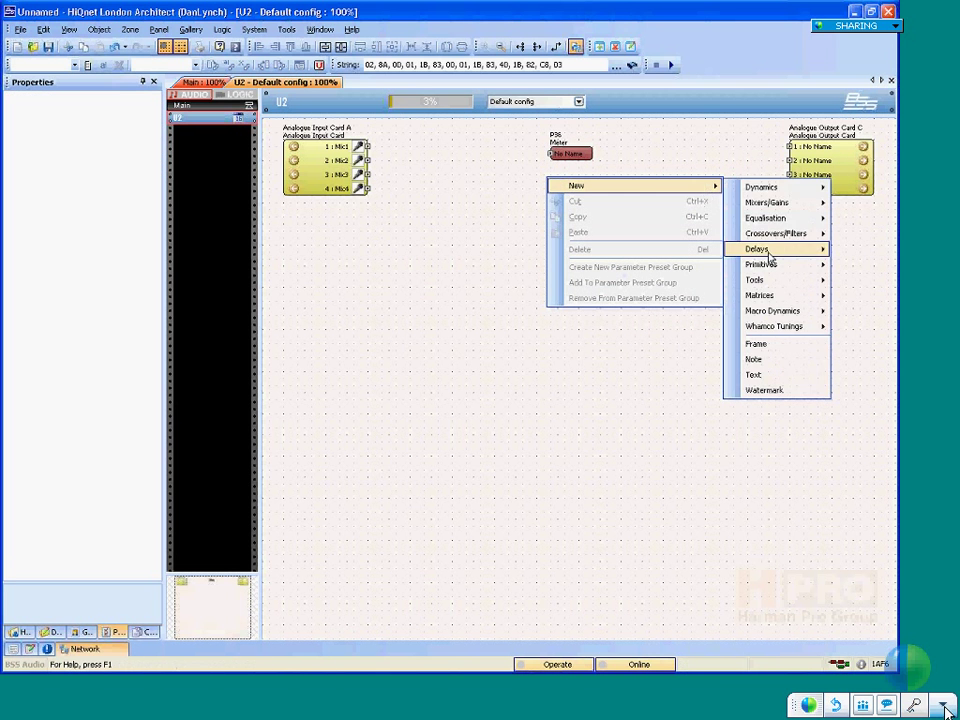
left_click(685, 315)
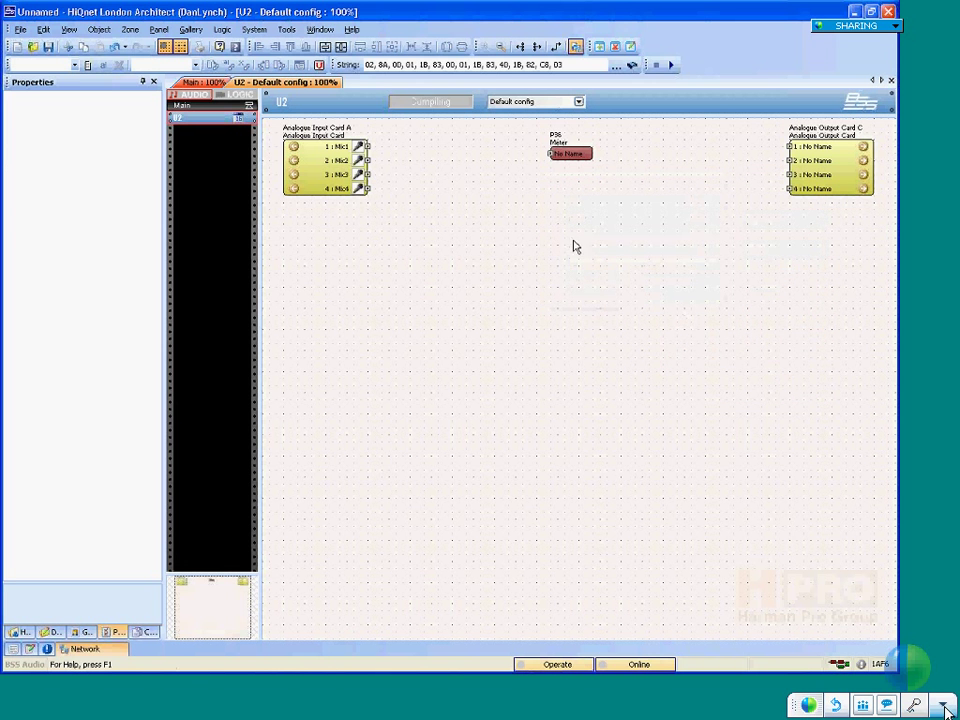
- Add a Noise Generator from the Tools category and place it below the Meter Trigger, leaving a gap between them
right_click(538, 212)
mouse_move(620, 218)
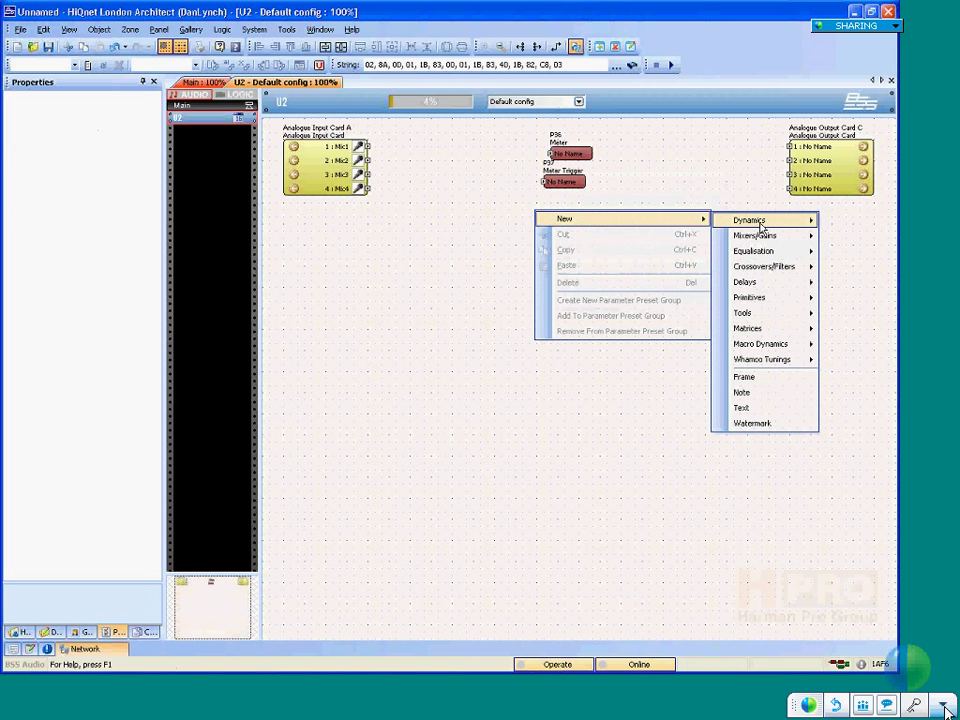
mouse_move(742, 313)
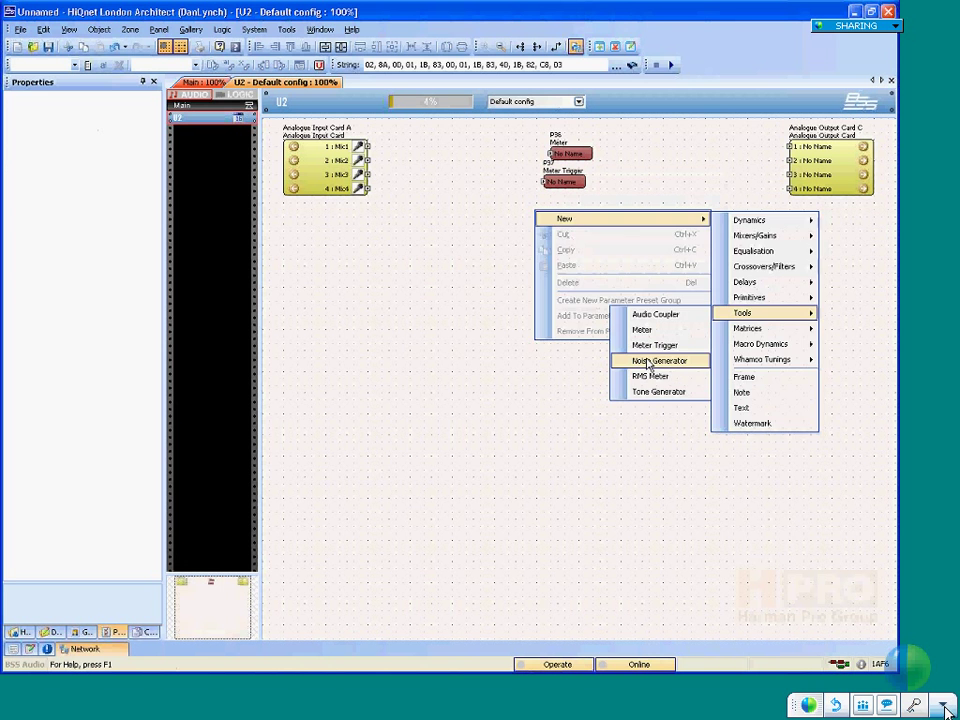
left_click(648, 361)
left_click_drag(557, 214, 564, 263)
- Add an RMS Meter from the Tools category between the Meter Trigger and the Noise Generator
right_click(549, 204)
mouse_move(600, 207)
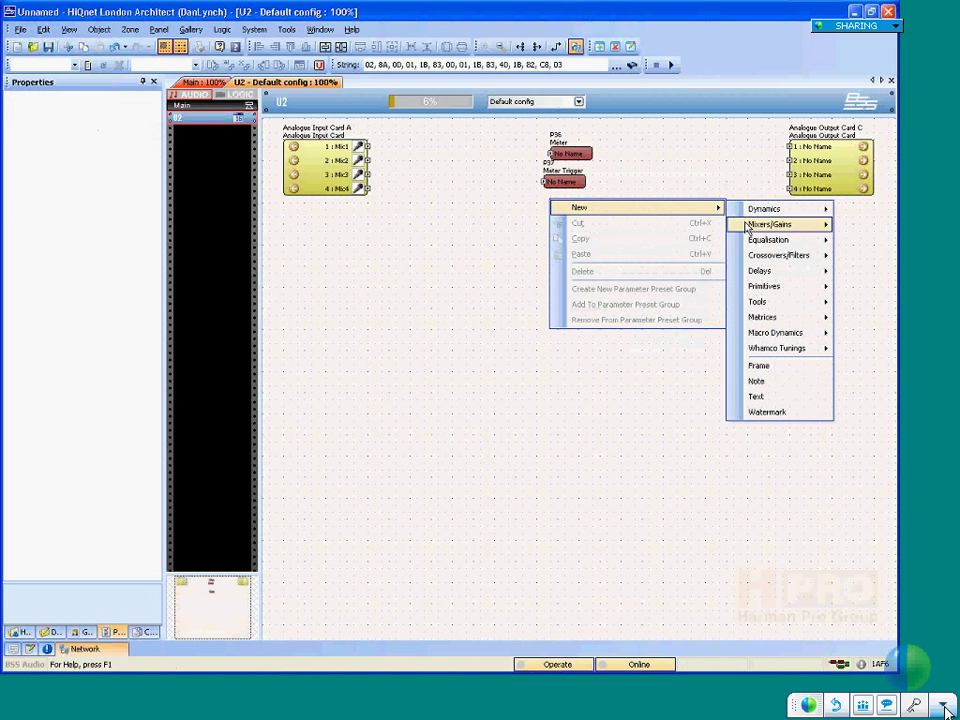
left_click(665, 364)
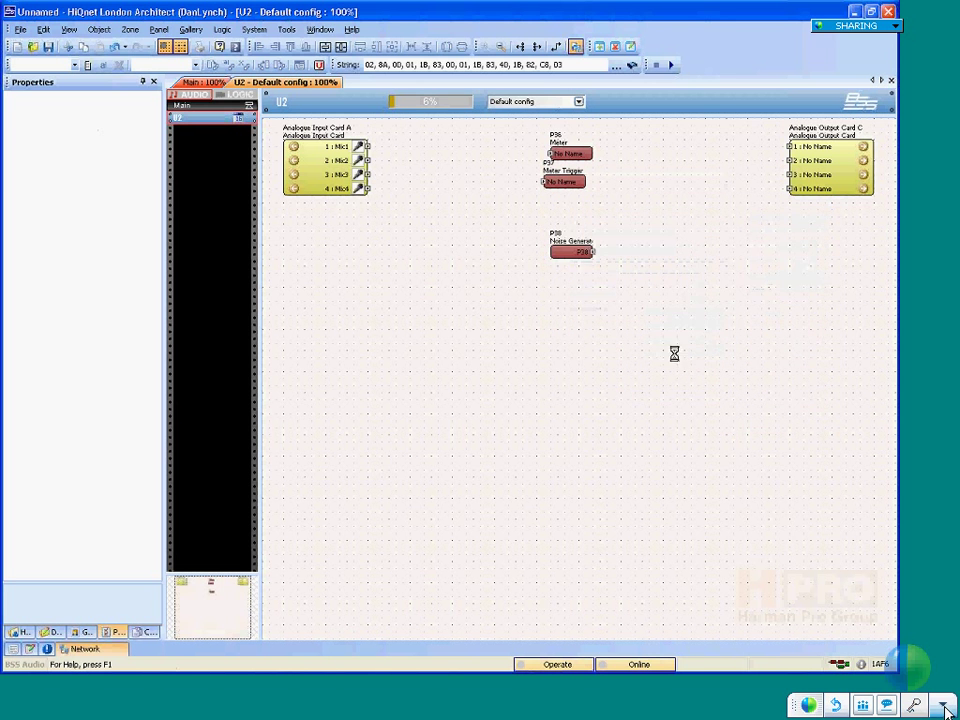
left_click(572, 208)
left_click_drag(573, 210, 562, 238)
- Add a Tone Generator from the Tools category just below the Noise Generator
right_click(557, 278)
mouse_move(694, 285)
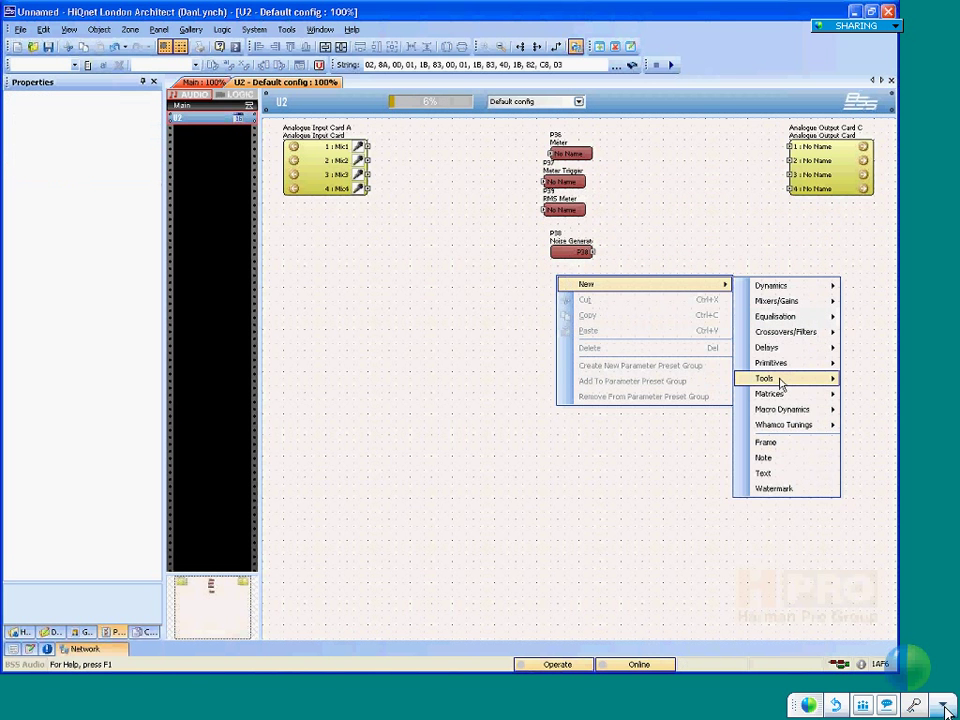
mouse_move(780, 384)
left_click(688, 456)
left_click(603, 340)
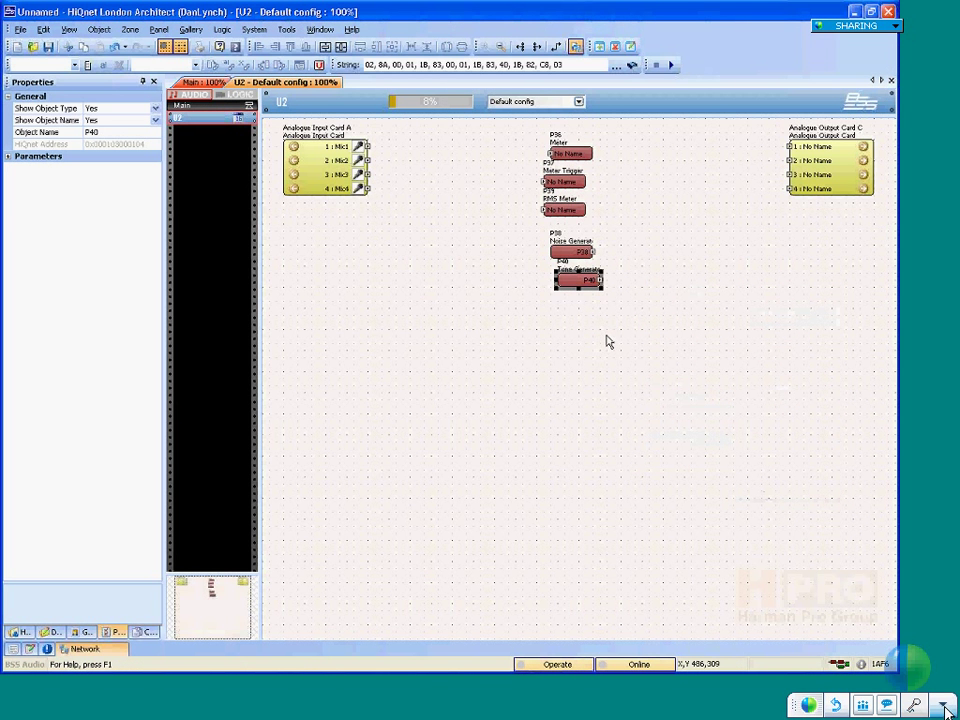
- Add an Audio Coupler from the Tools category and move it to just below the Analogue Input Card
right_click(561, 308)
mouse_move(700, 315)
mouse_move(755, 411)
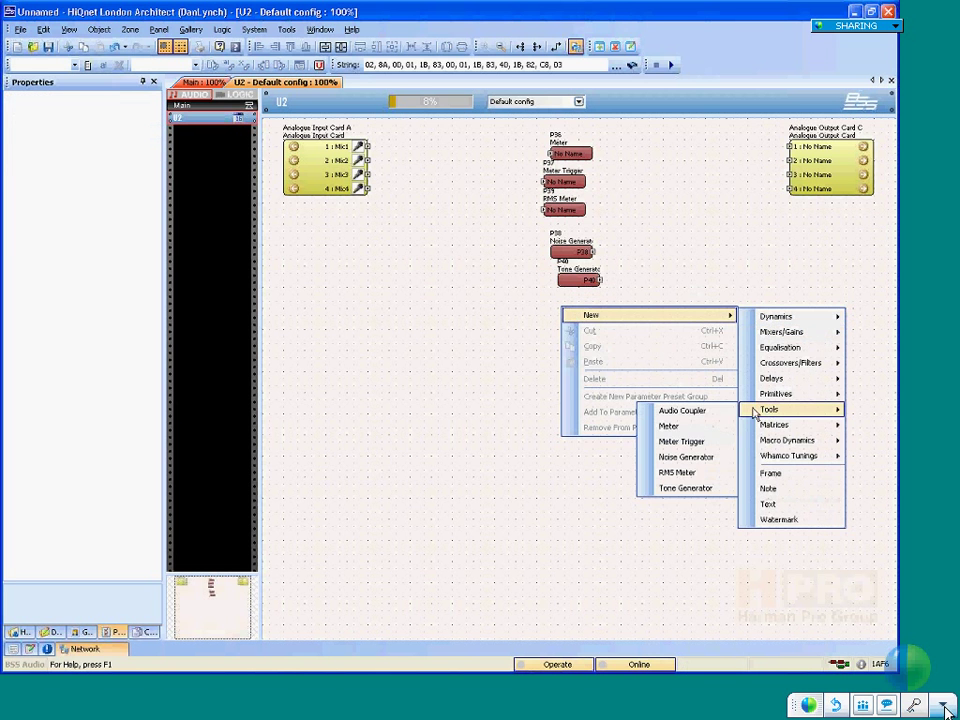
left_click(700, 411)
left_click(596, 326)
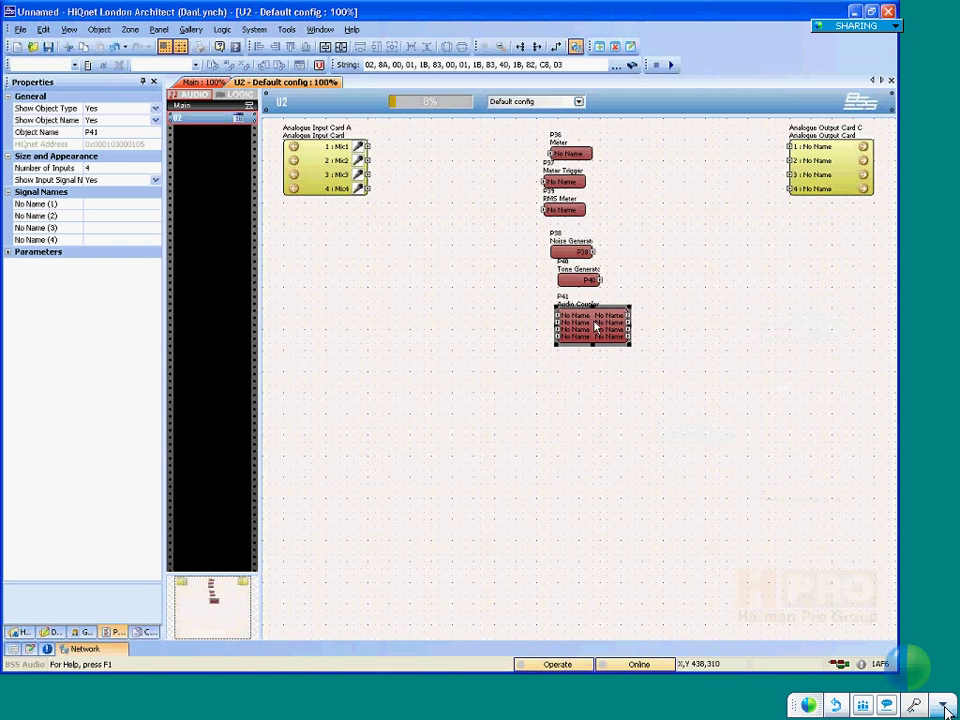
left_click_drag(596, 326, 399, 233)
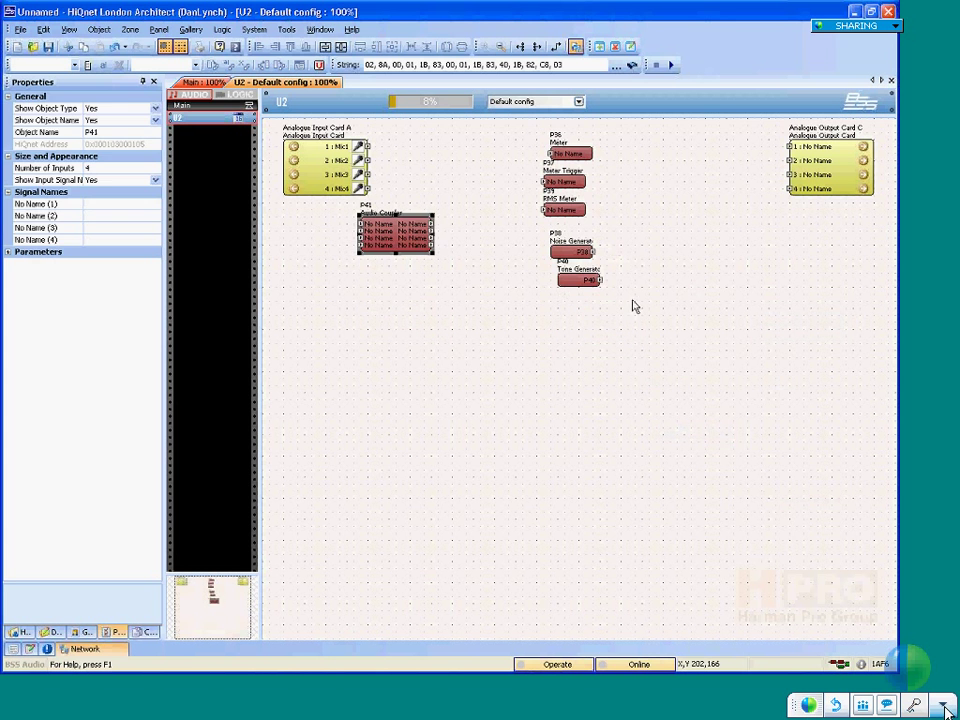
- Align the left edges of the three meter objects and the two generators
left_click_drag(633, 306, 539, 150)
right_click(578, 157)
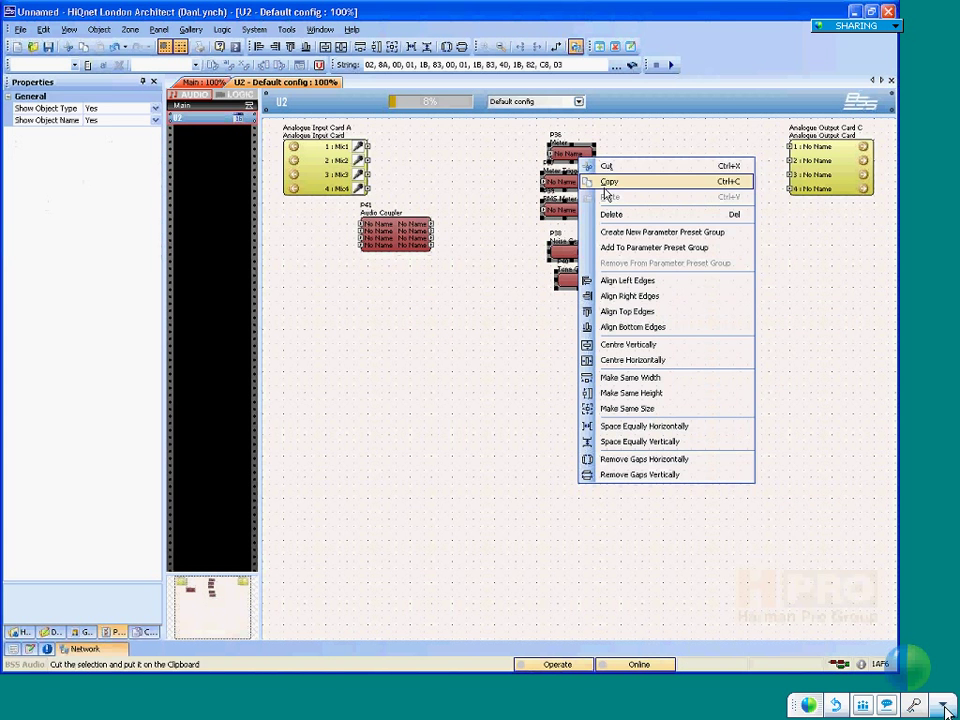
left_click(624, 288)
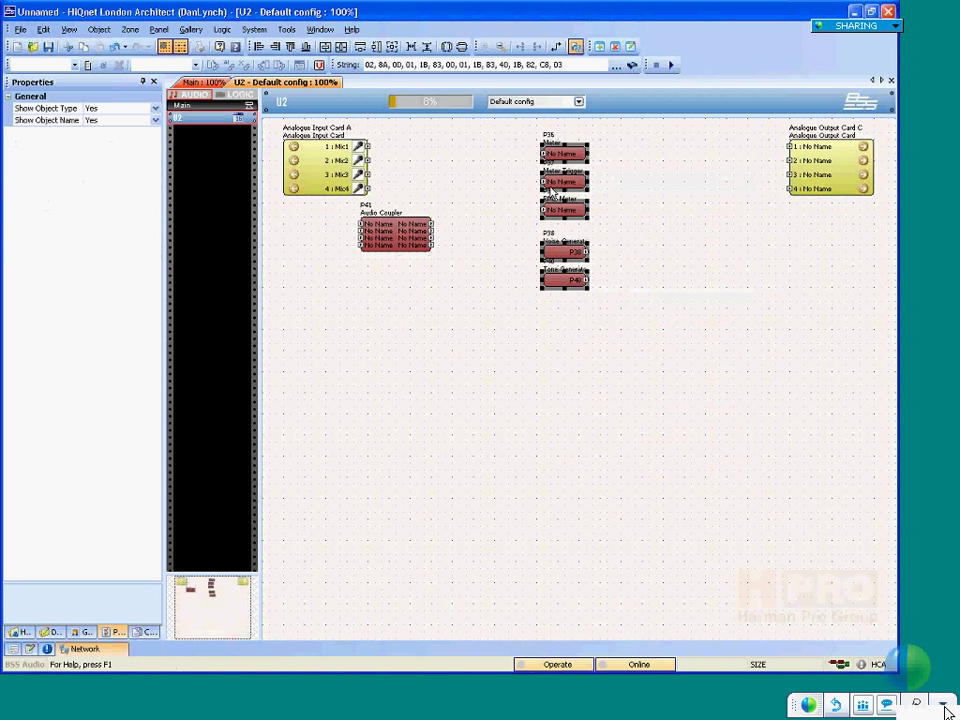
left_click(638, 229)
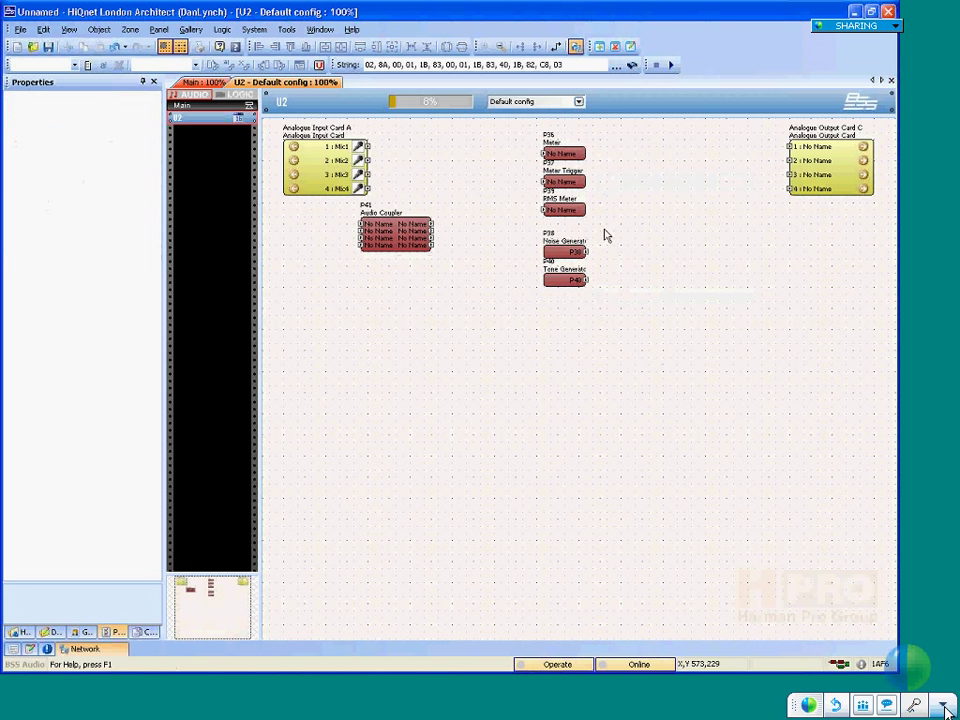
- Open the Meter's control panel and shorten the U2 configuration window to make room for panels beneath it
double_click(563, 153)
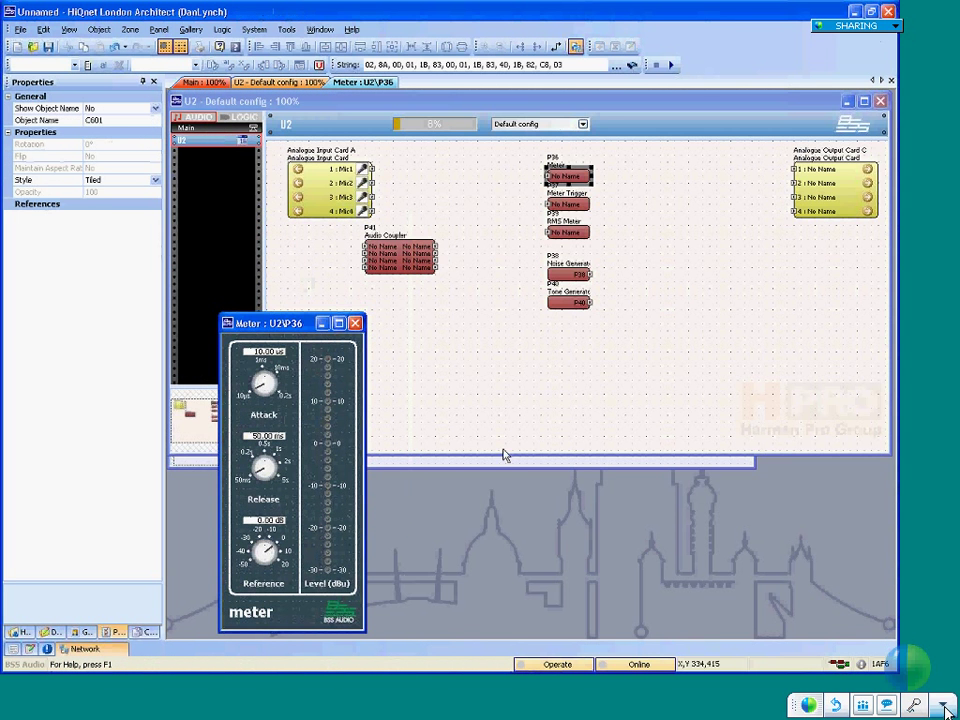
left_click(512, 462)
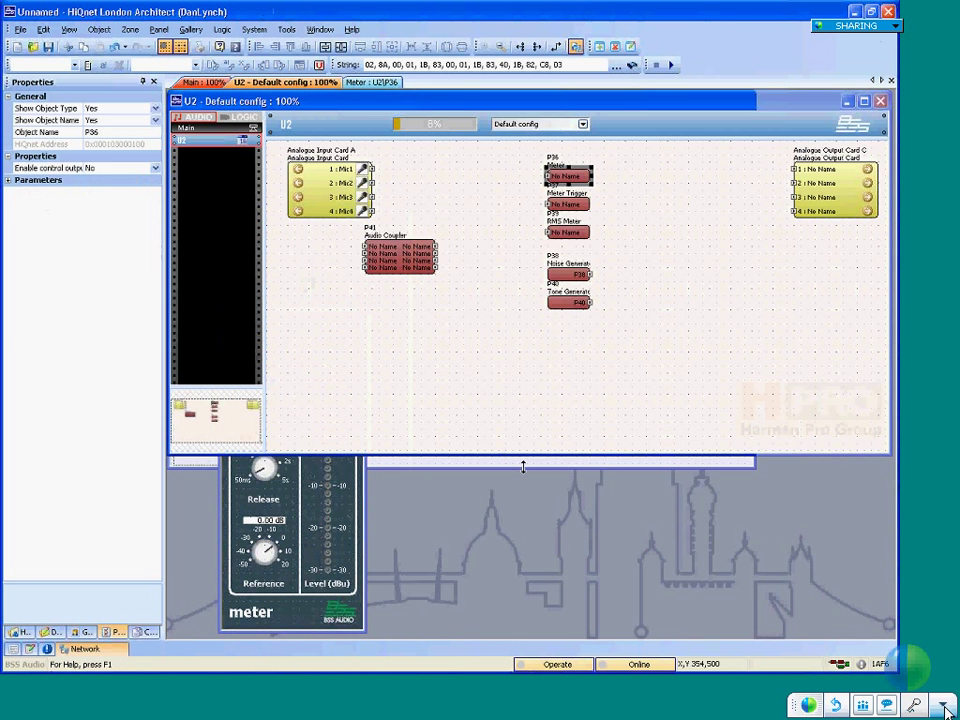
left_click(523, 466)
left_click(713, 102)
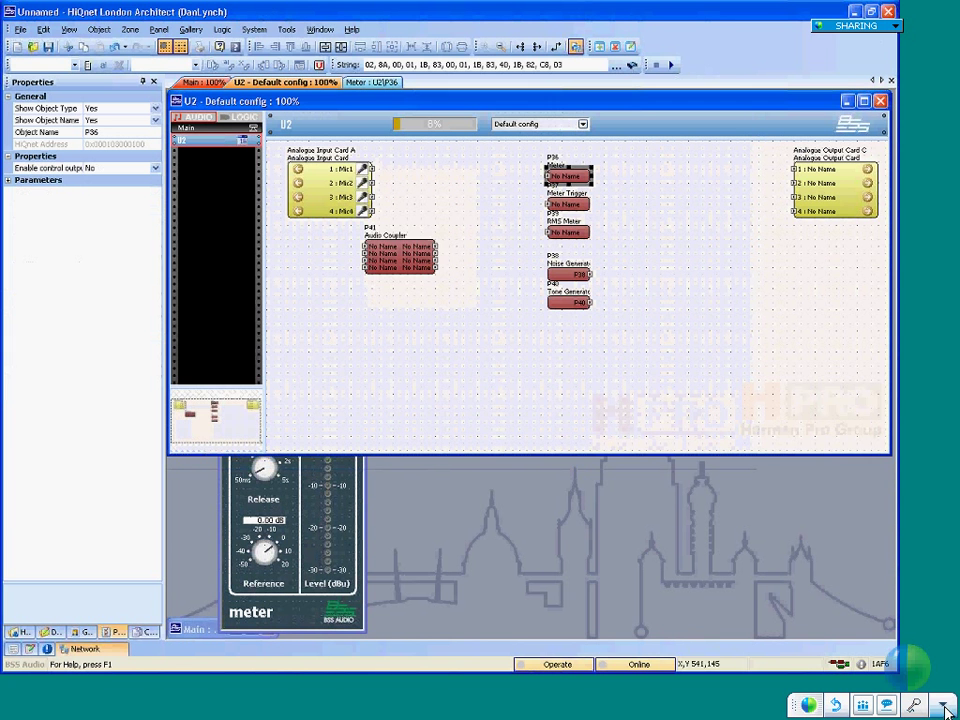
left_click_drag(634, 454, 634, 230)
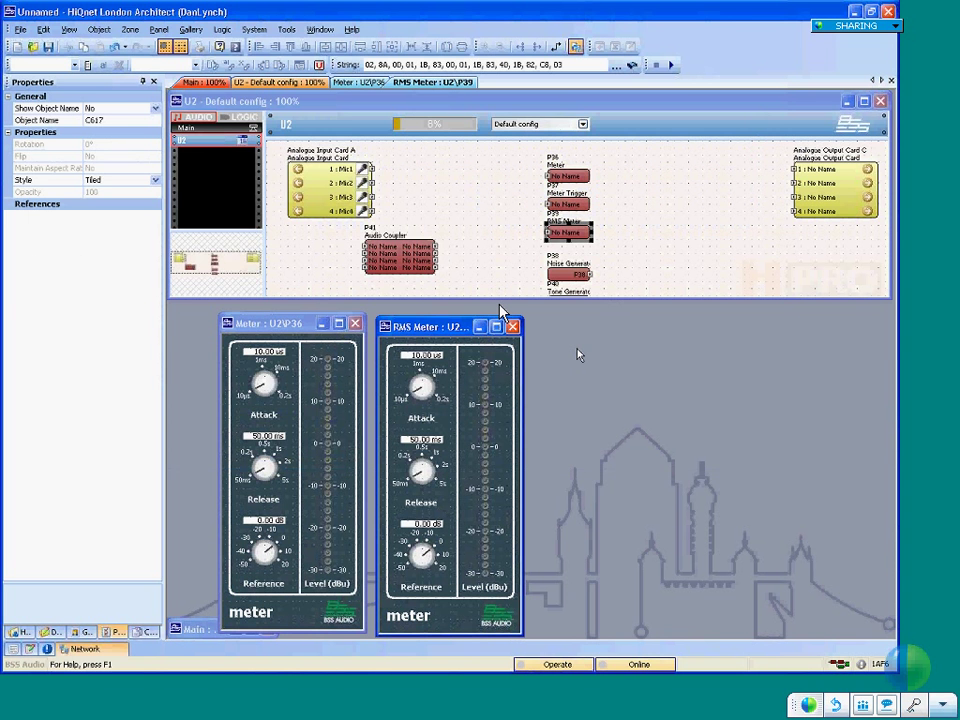
- Create a new custom control panel, add an Analogue VU Meter to it and close the panel
left_click(158, 29)
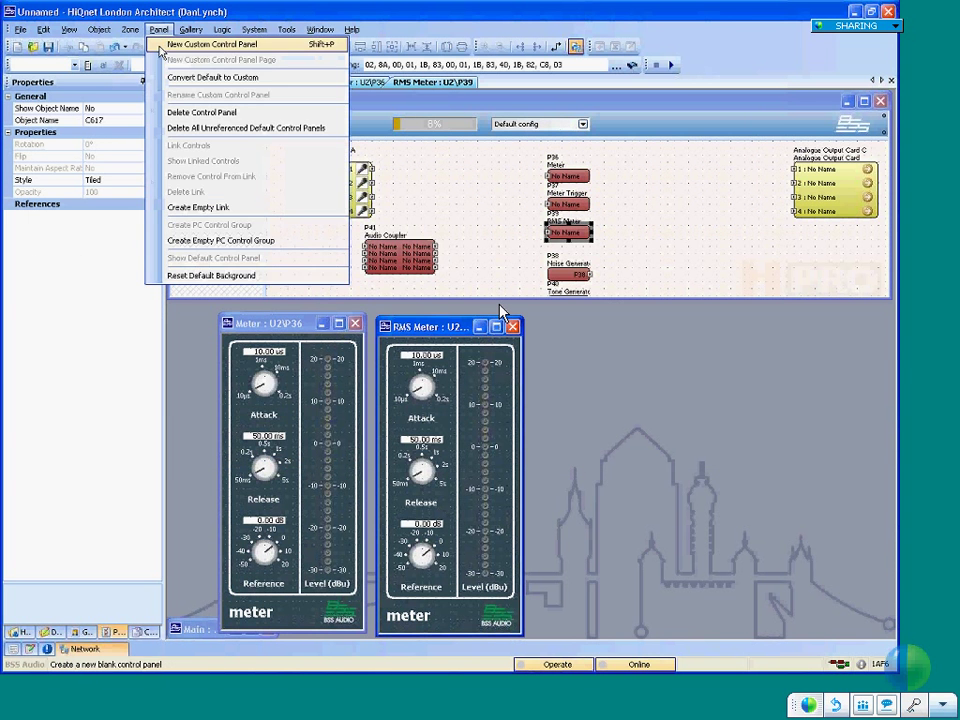
left_click(162, 45)
right_click(469, 222)
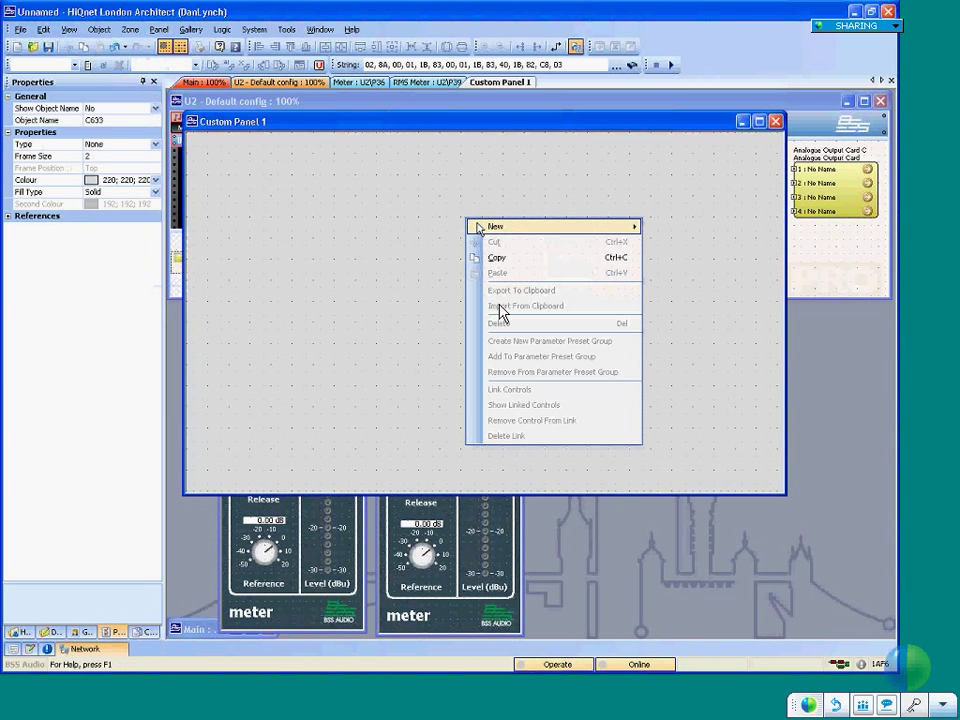
mouse_move(636, 230)
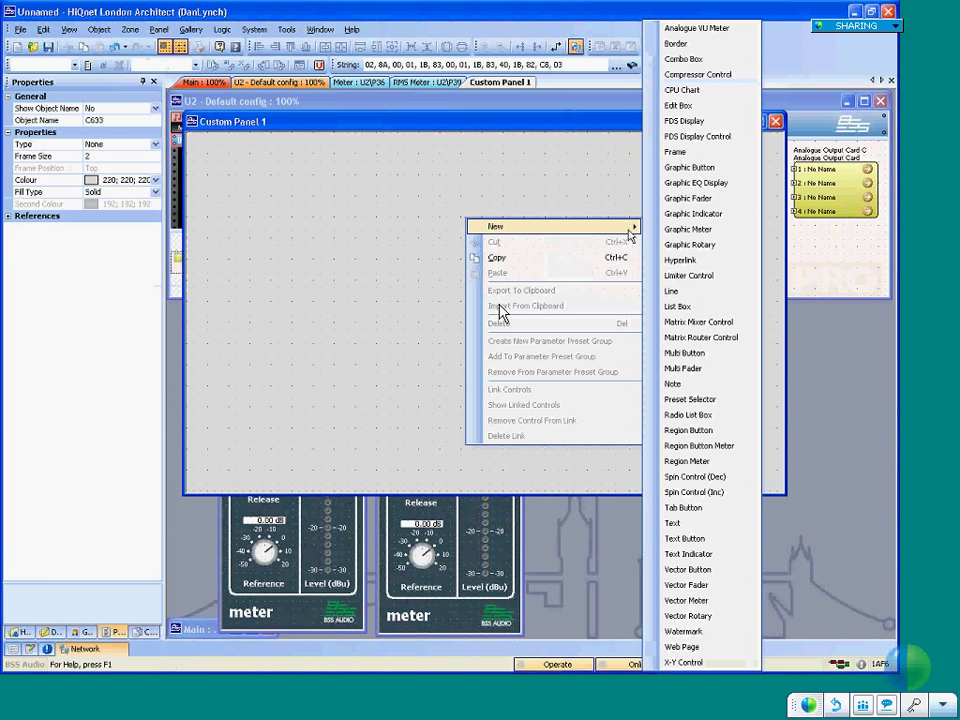
left_click(676, 44)
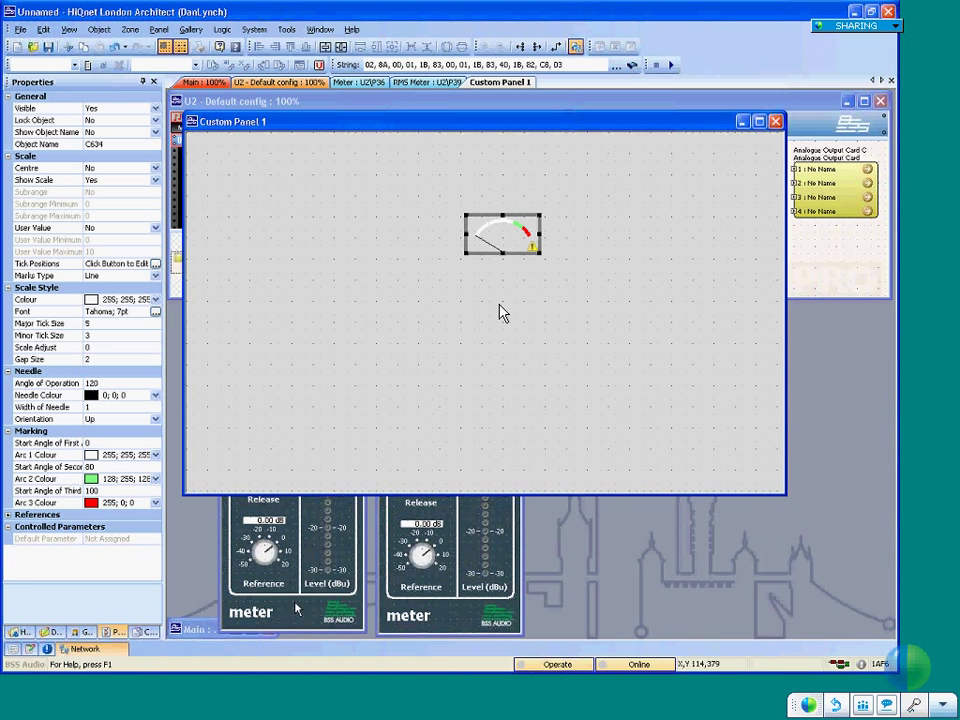
left_click(776, 121)
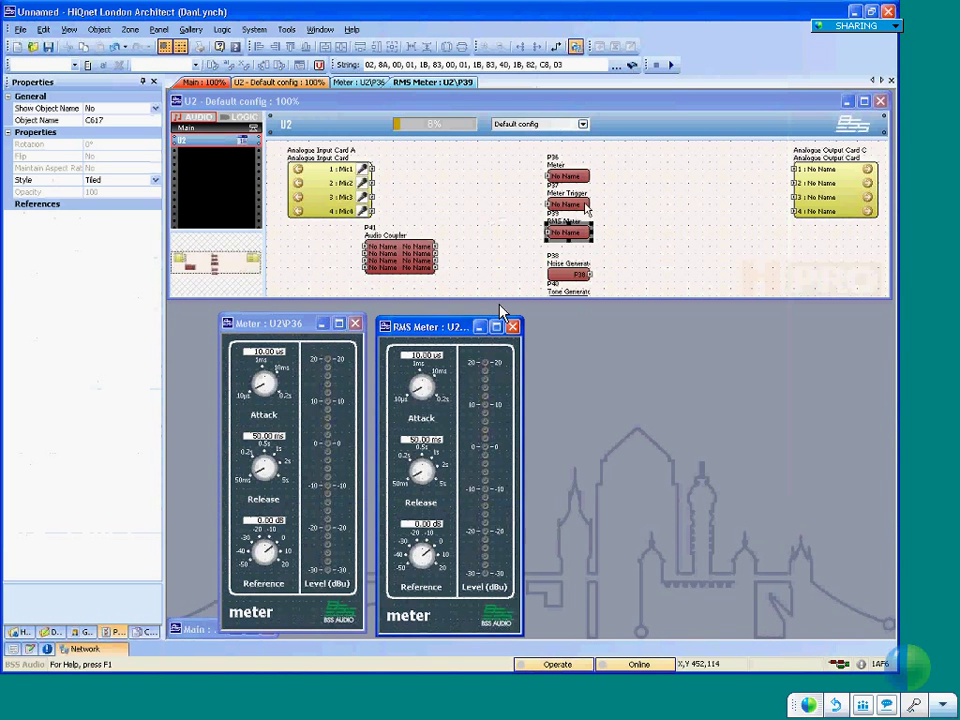
- Open the Meter Trigger's control panel and place it beside the RMS Meter's panel
left_click(572, 203)
double_click(572, 203)
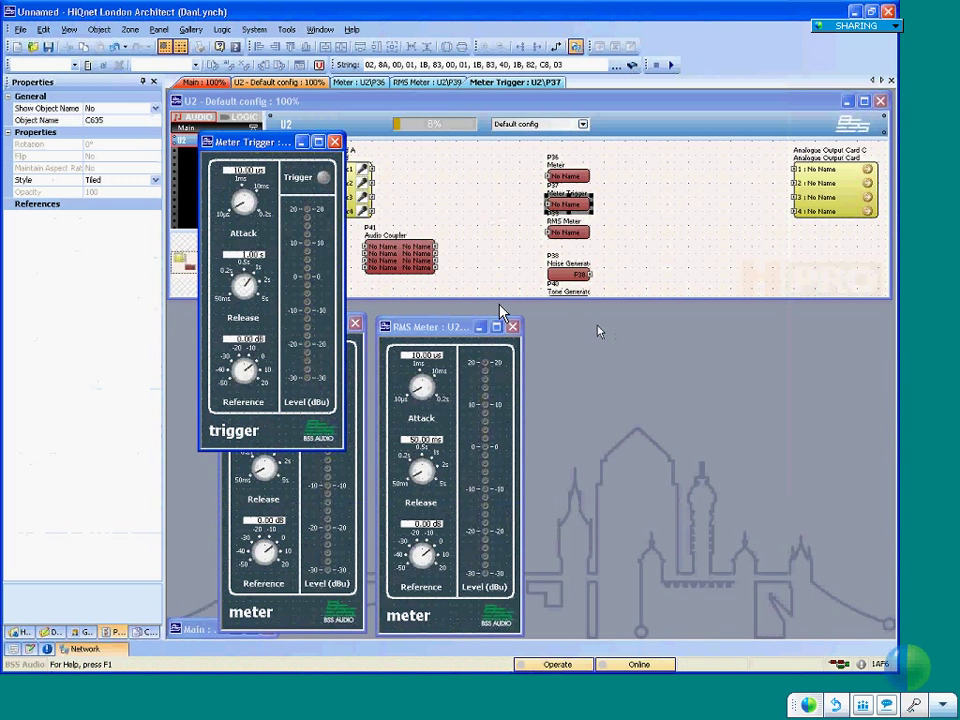
key("ctrl+v")
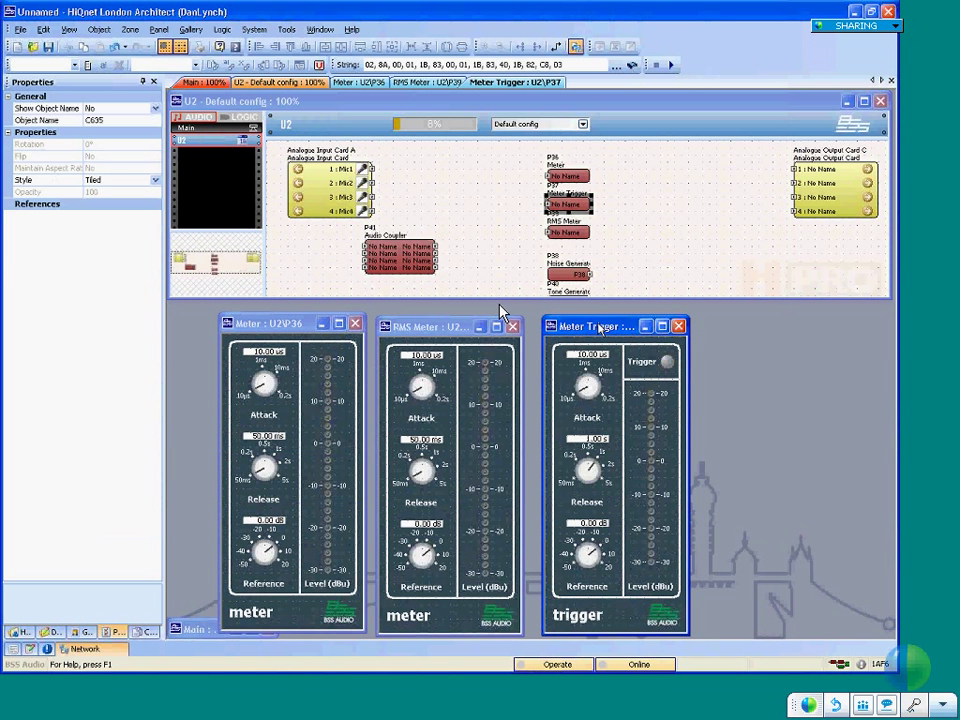
- Set the Meter Trigger's Reference level to -3.27 dB
left_click(667, 362)
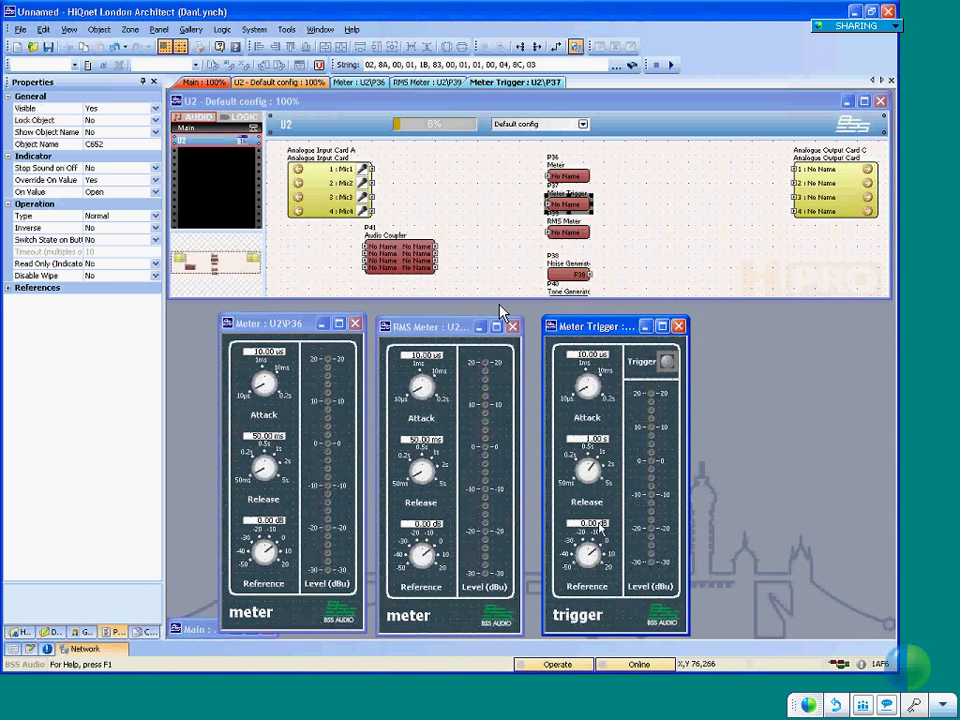
left_click(600, 526)
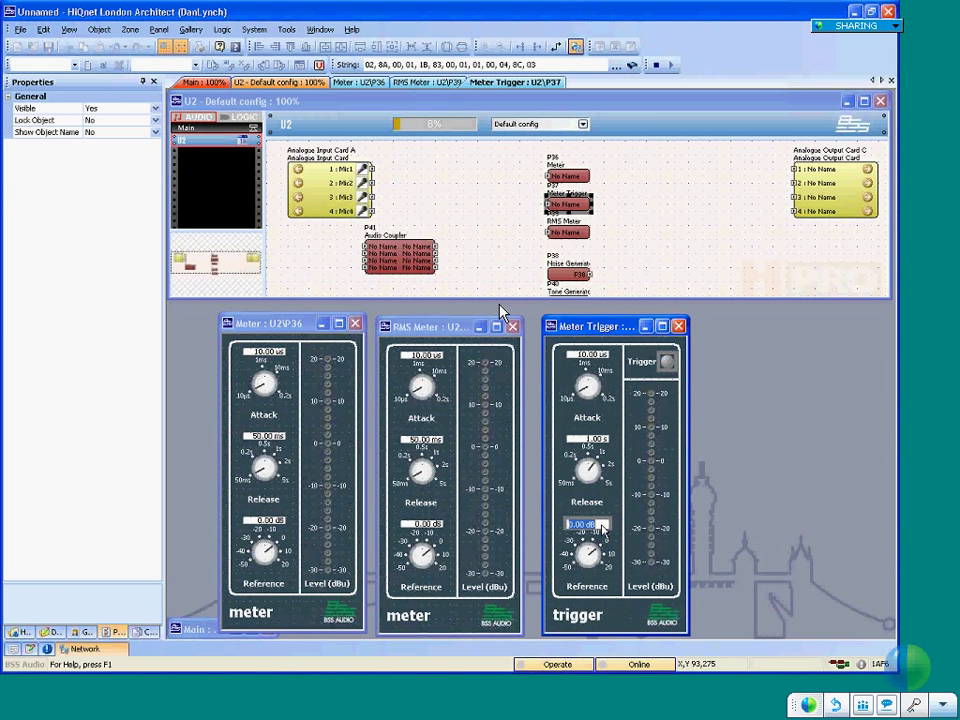
type("-3.8")
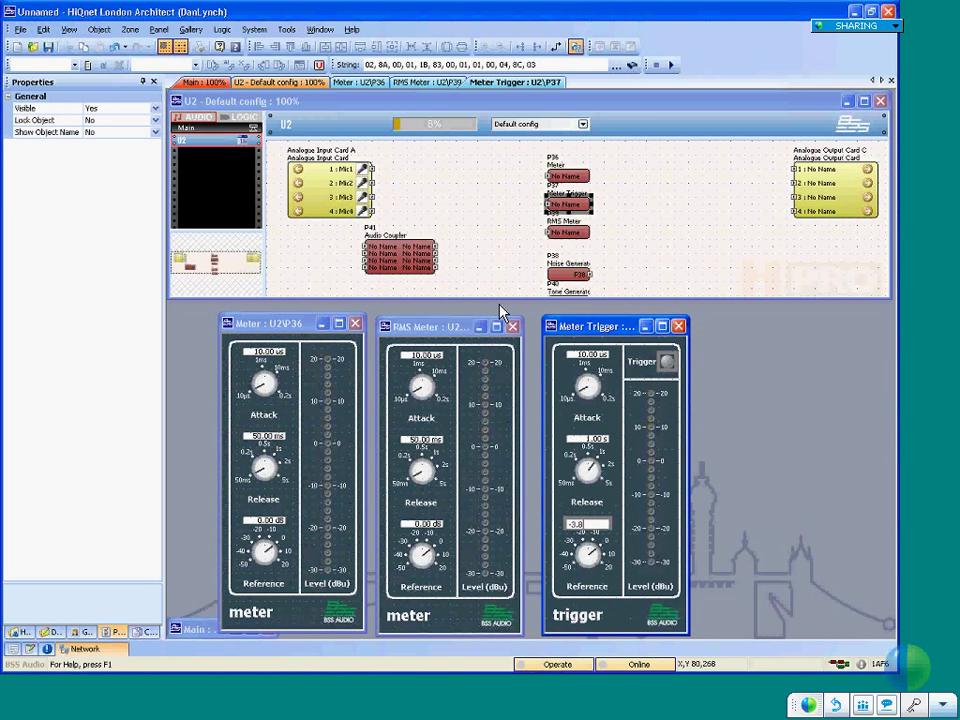
key("BackSpace")
type("27")
key("Return")
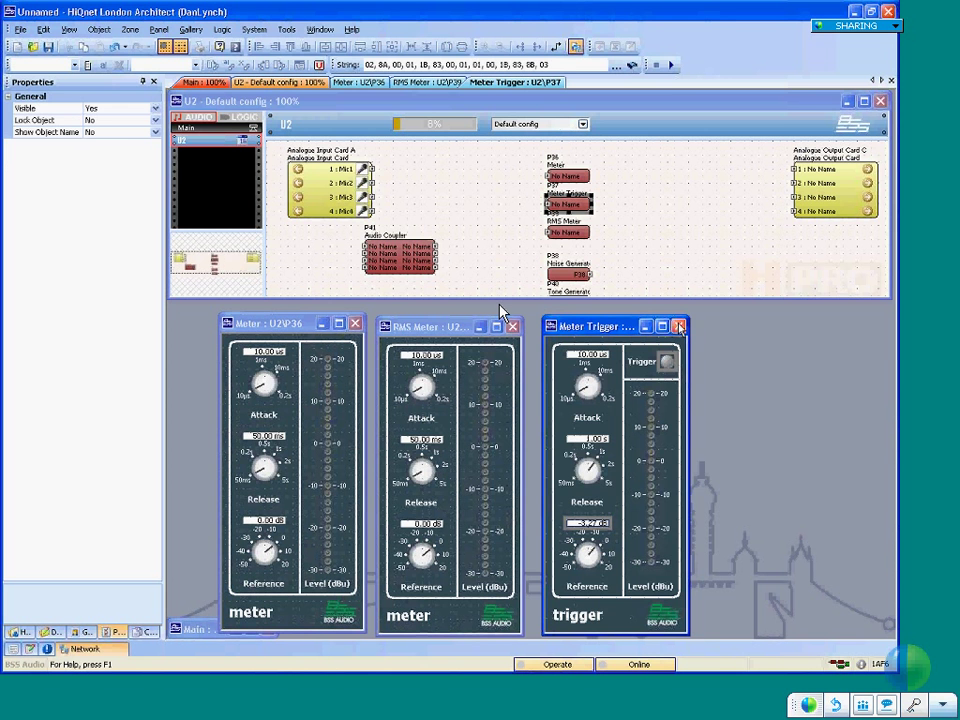
- Compare the properties of the Meter Trigger, Meter and RMS Meter objects
left_click(580, 201)
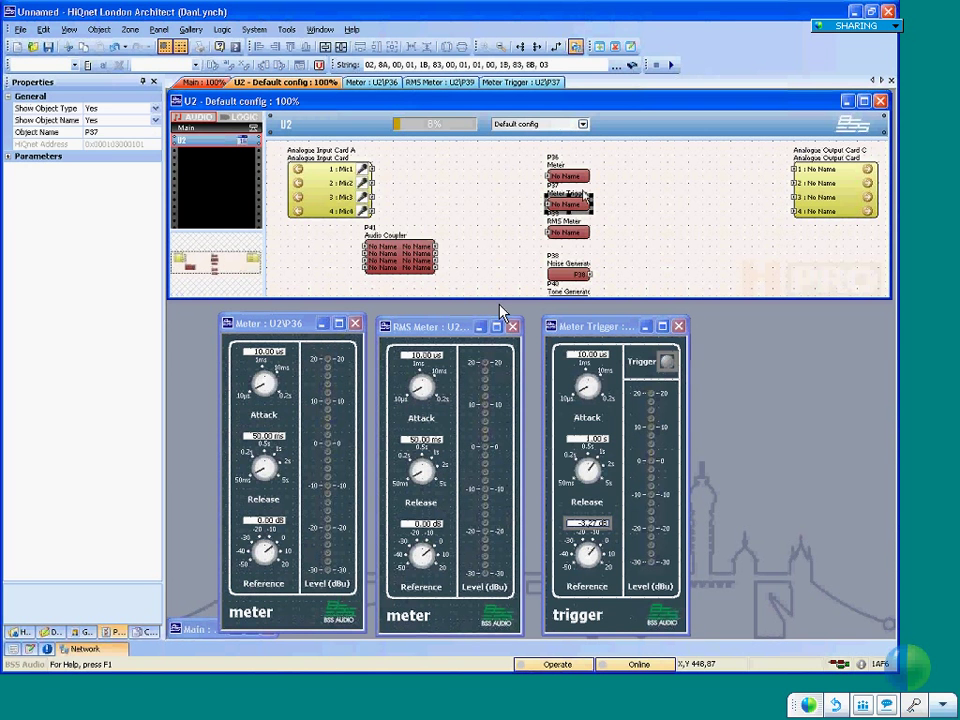
left_click(574, 175)
left_click(578, 232)
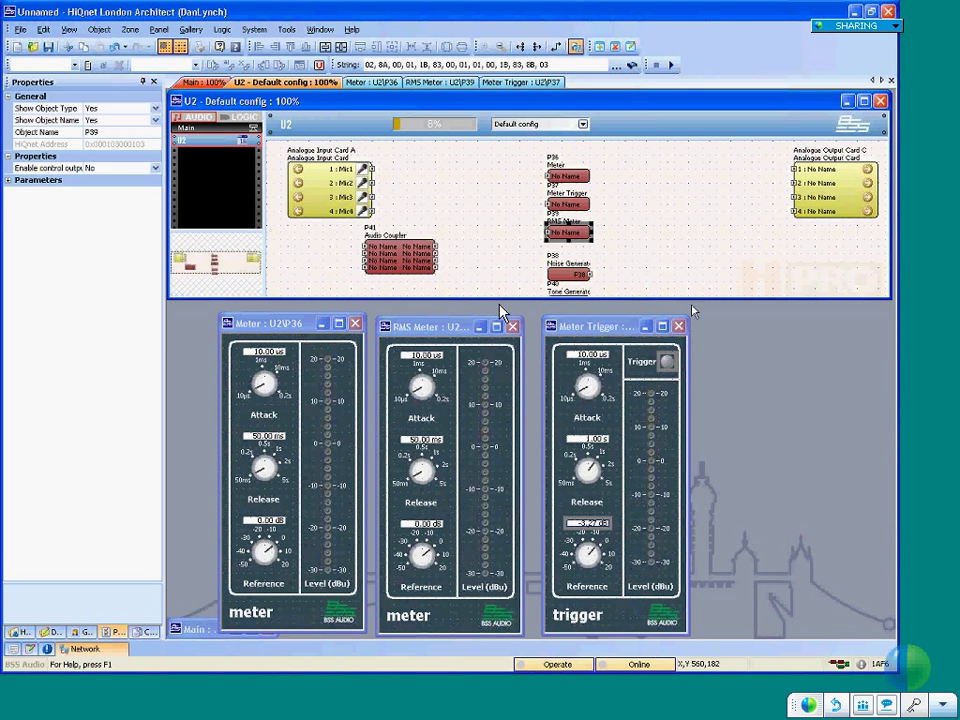
- Close the control panels of the Meter Trigger, RMS Meter and Meter
left_click(678, 326)
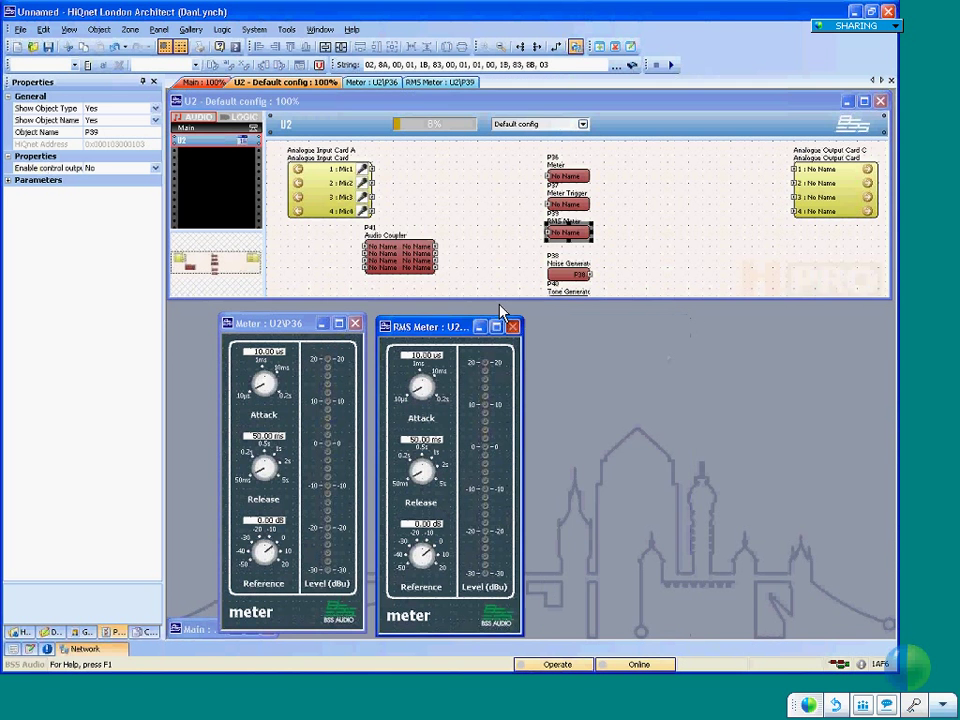
left_click(512, 326)
left_click(354, 324)
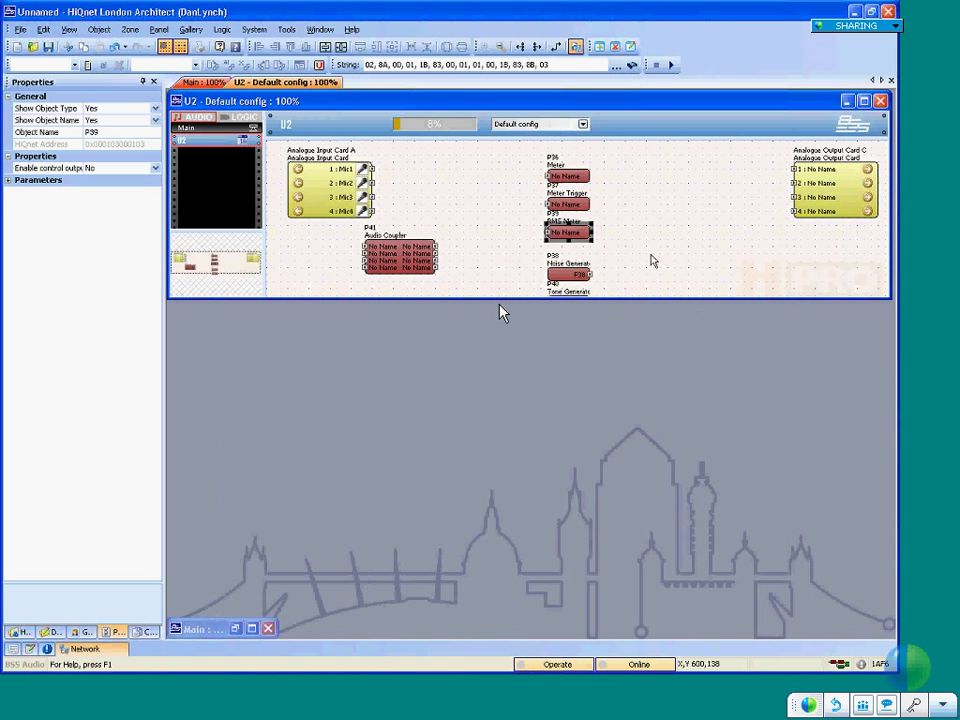
- Delete the Meter, Meter Trigger and RMS Meter objects and move the Noise Generator and Tone Generator up into the freed space
left_click_drag(621, 249, 508, 155)
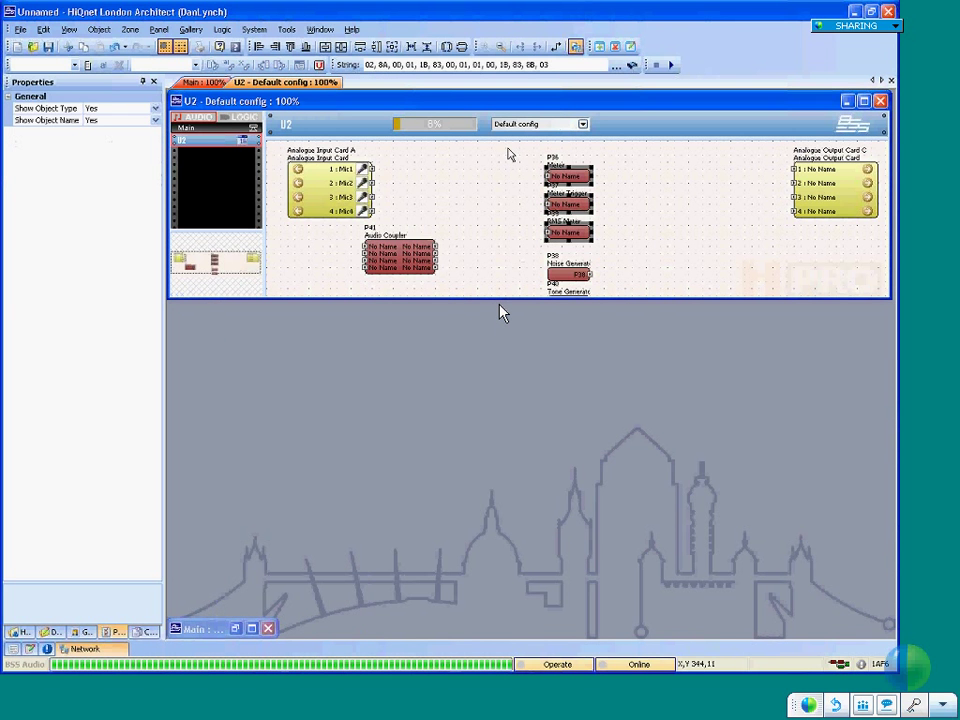
key("Delete")
left_click_drag(578, 274, 548, 194)
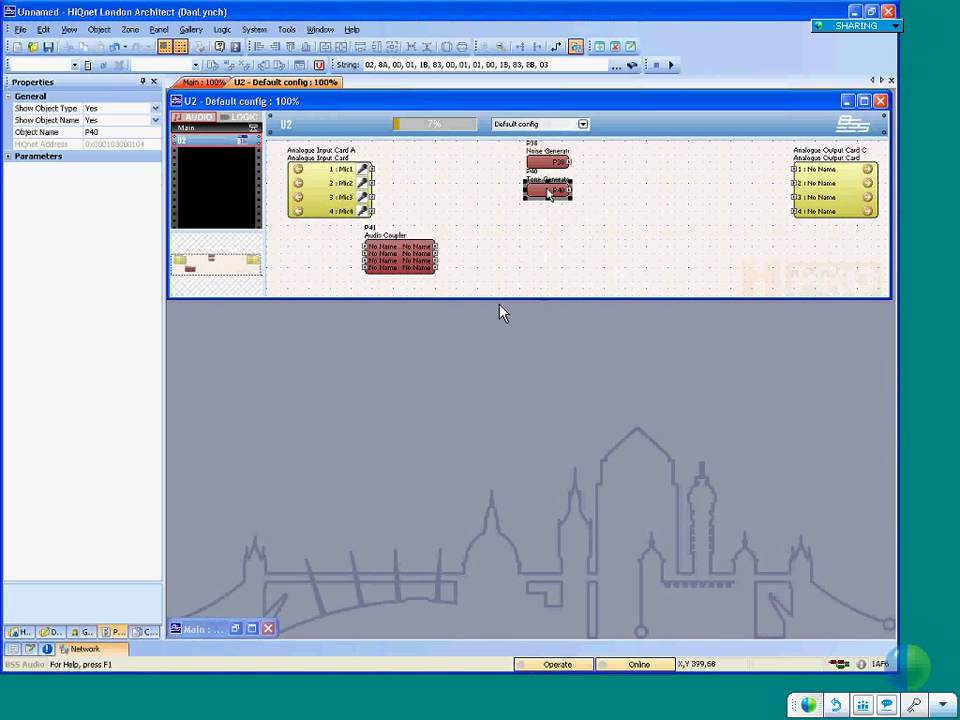
- Open the Tone Generator and Noise Generator control panels below the configuration window and view the noise type options
double_click(548, 191)
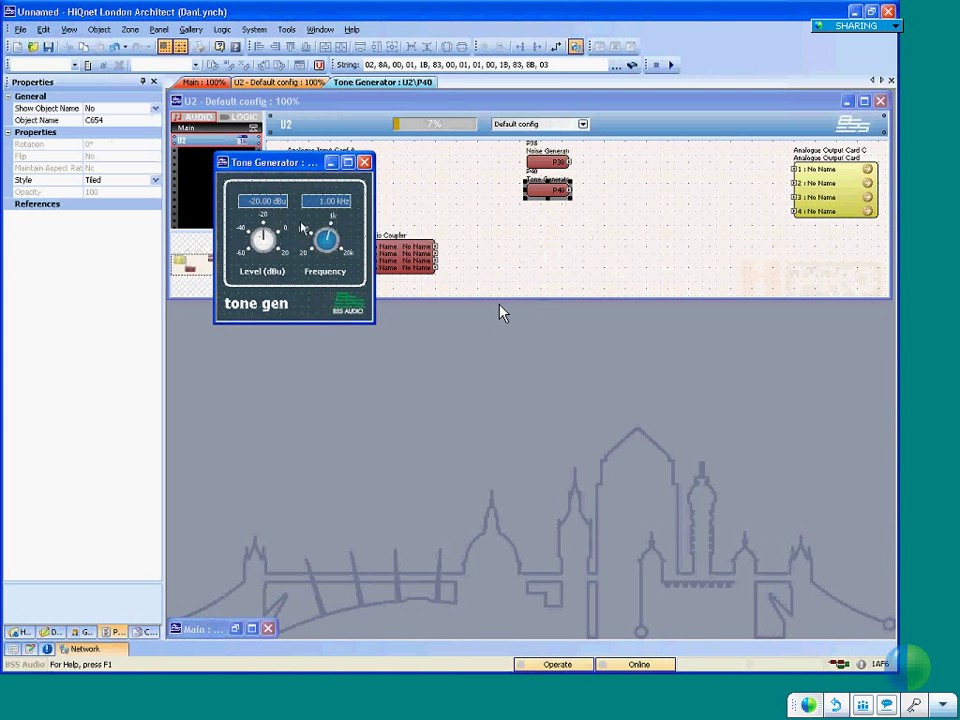
left_click_drag(270, 162, 249, 323)
double_click(548, 161)
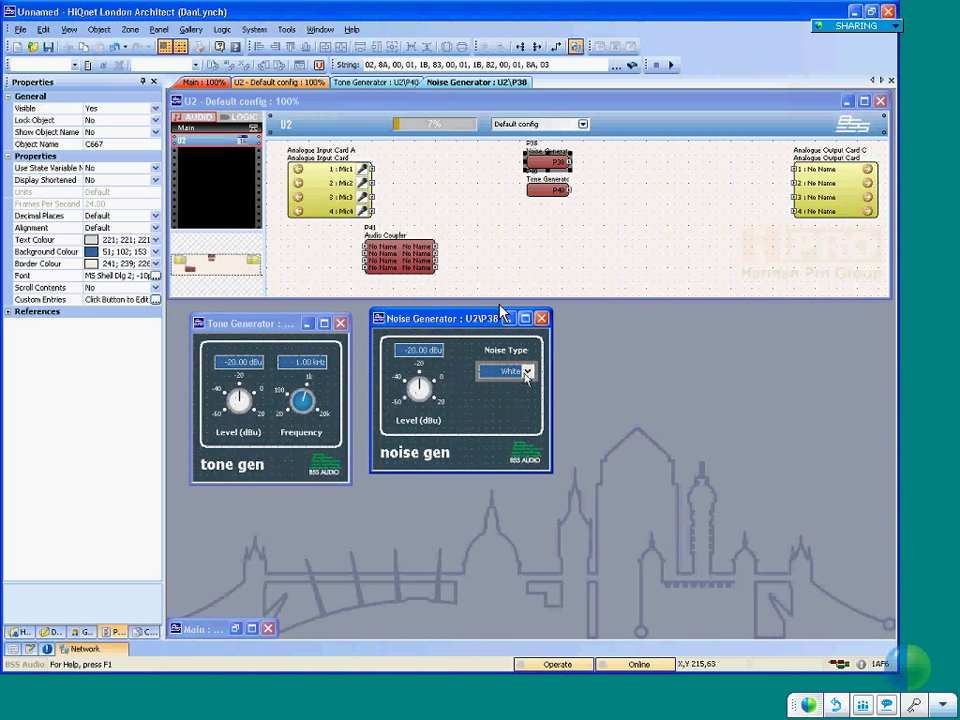
left_click(527, 372)
left_click(527, 372)
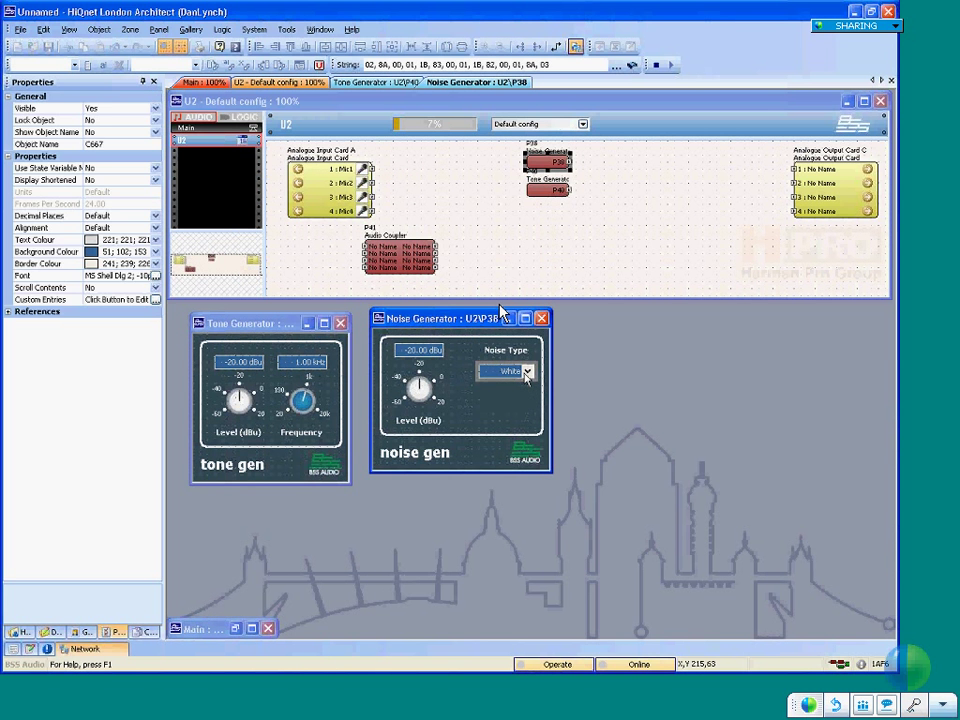
left_click(527, 372)
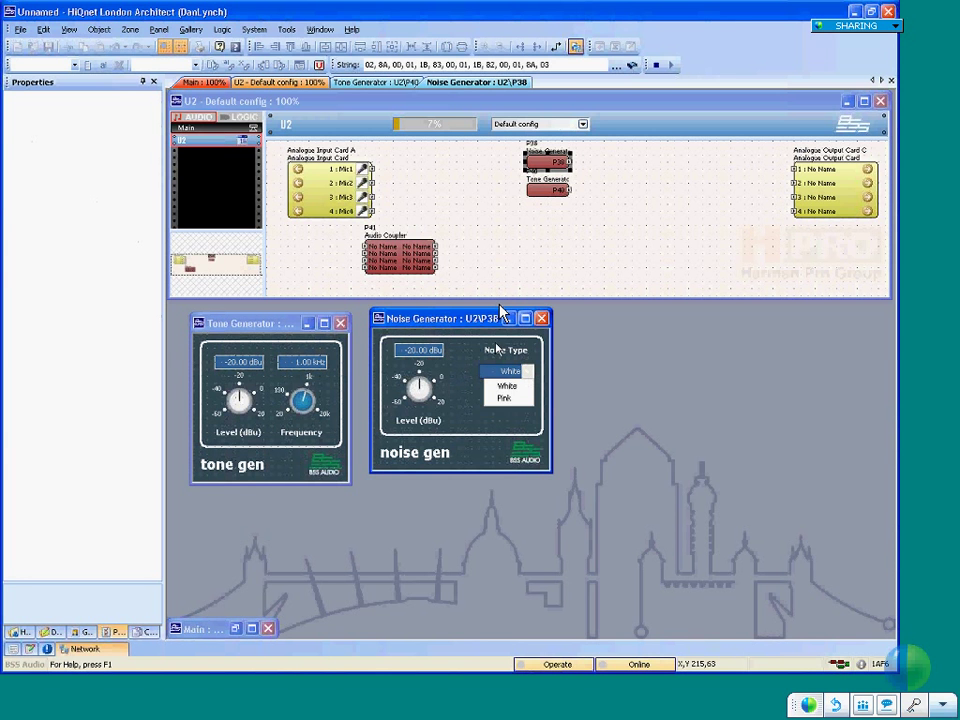
- Close the Noise Generator's control panel and delete both the Noise Generator and Tone Generator objects
left_click(541, 318)
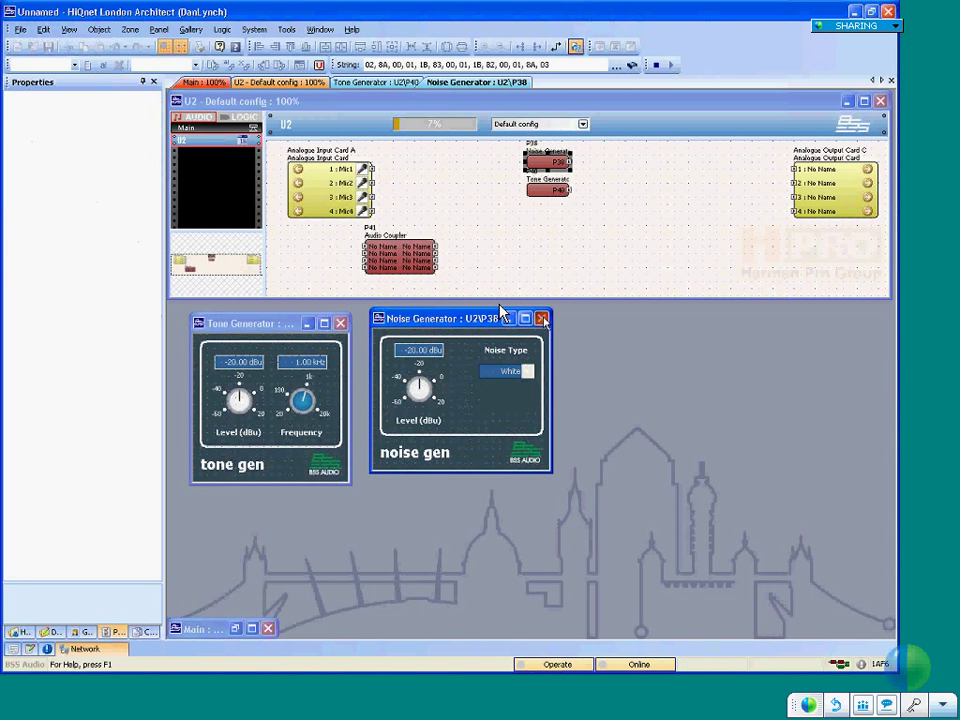
left_click(541, 318)
left_click_drag(583, 198, 522, 143)
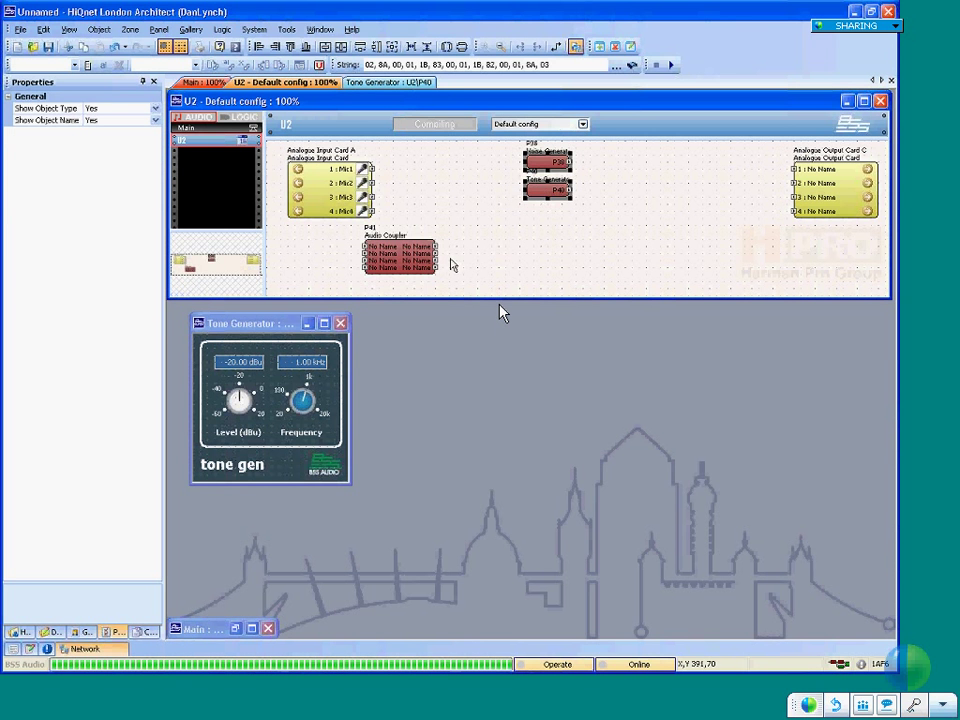
key("Delete")
- Move the Audio Coupler toward the middle of the design, open its control panel and place the panel below the configuration window
left_click_drag(395, 259, 479, 221)
double_click(479, 221)
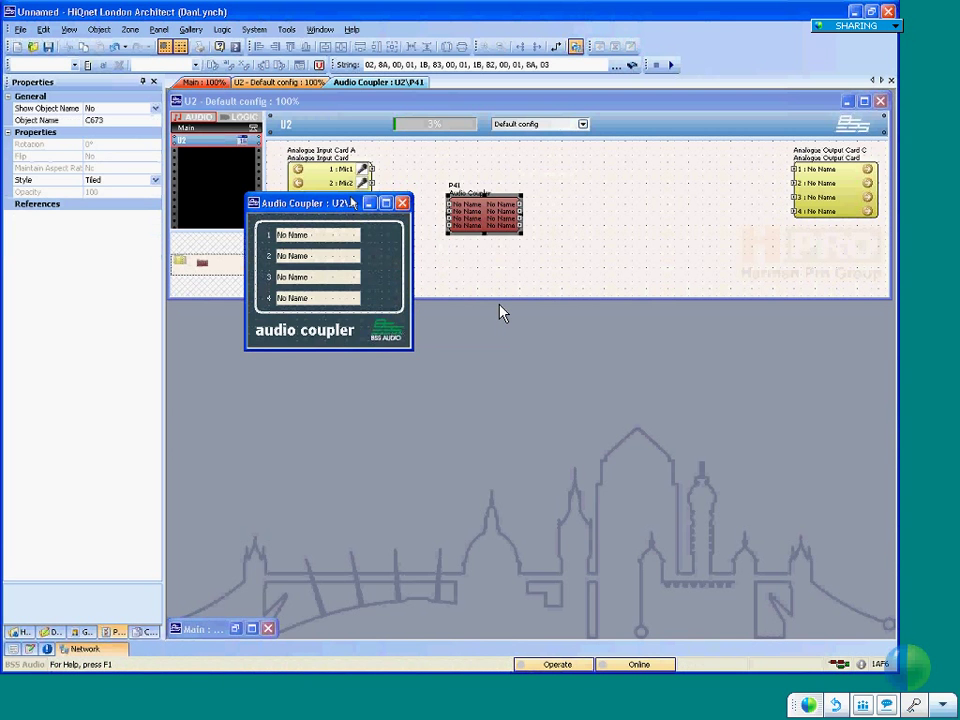
left_click_drag(336, 200, 389, 332)
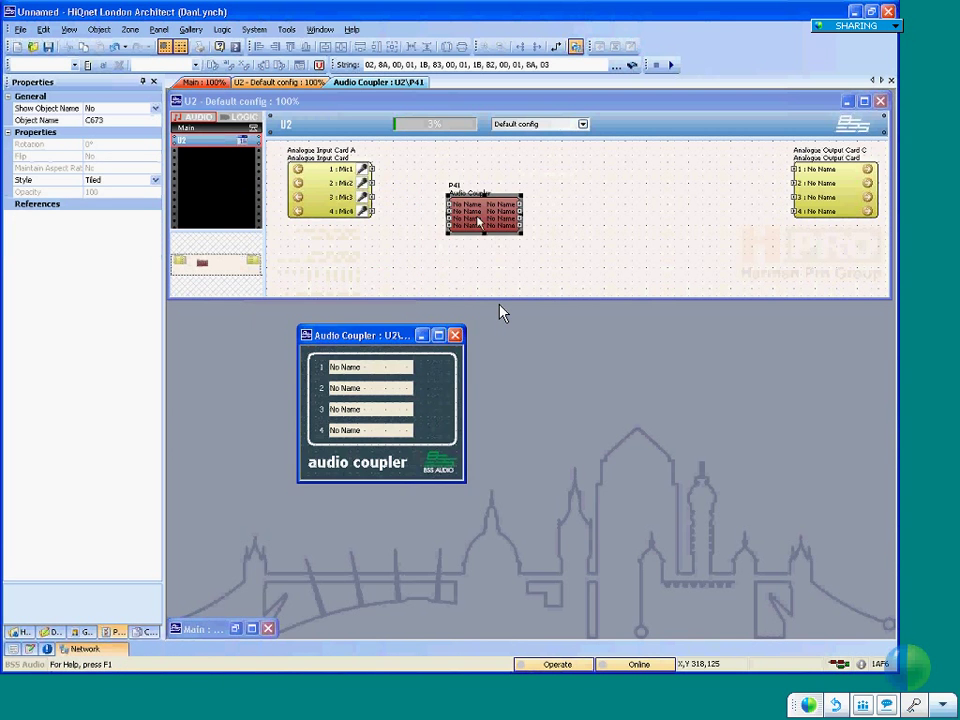
- Move the Audio Coupler beside the input card and wire all four channels from the input card through it to the output card
left_click_drag(482, 222, 448, 194)
left_click_drag(390, 217, 416, 176)
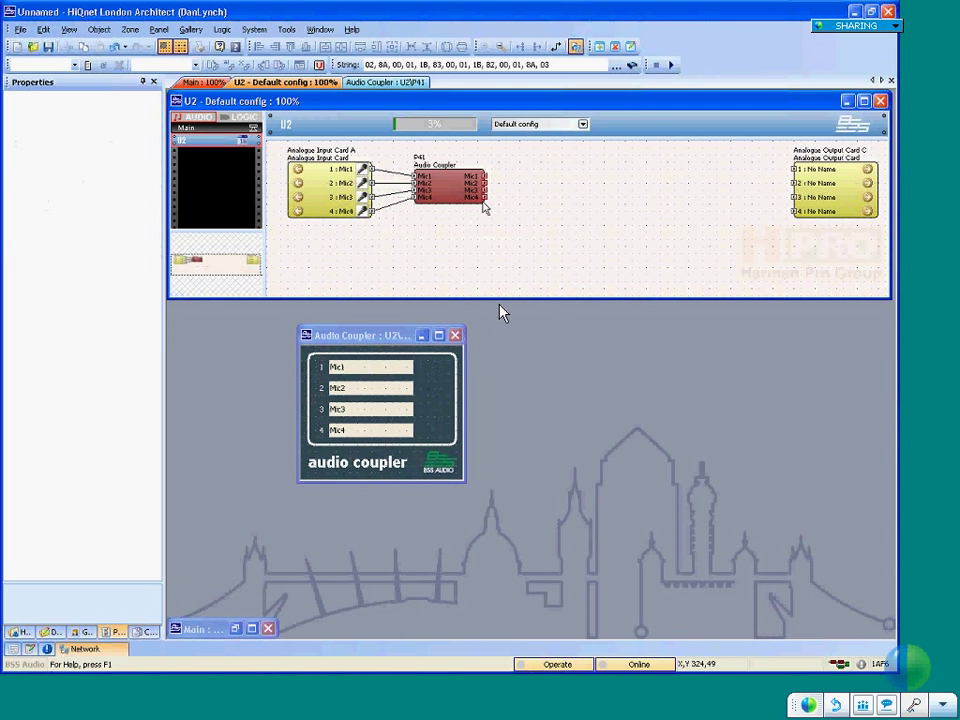
left_click_drag(479, 214, 795, 183)
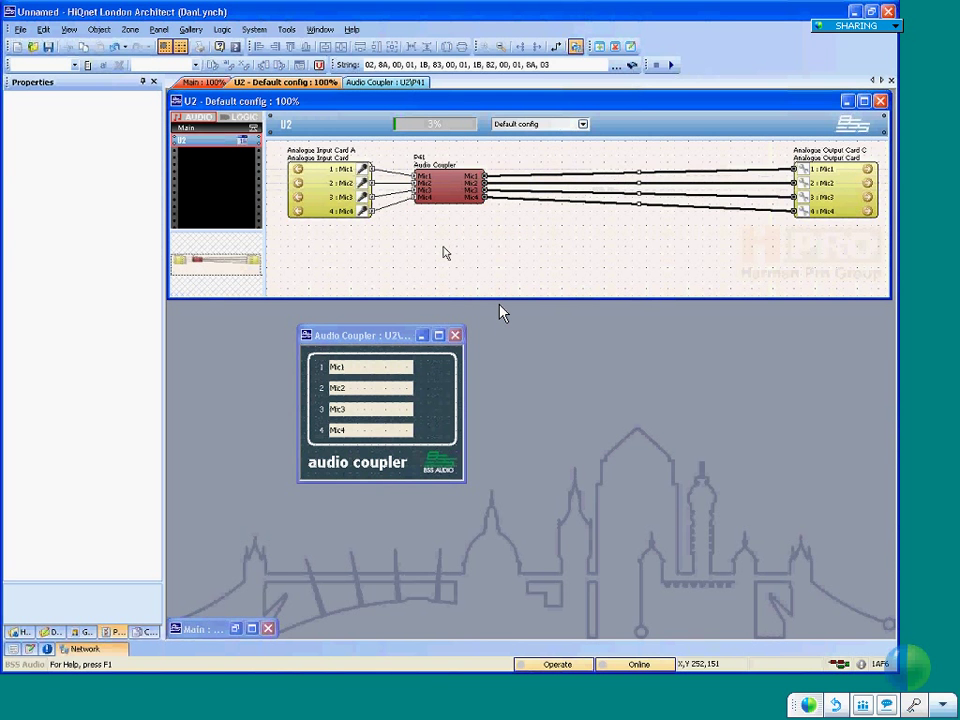
- Enter sample first names as the Audio Coupler's output signal names for channels 1 and 2
left_click(450, 188)
left_click(129, 205)
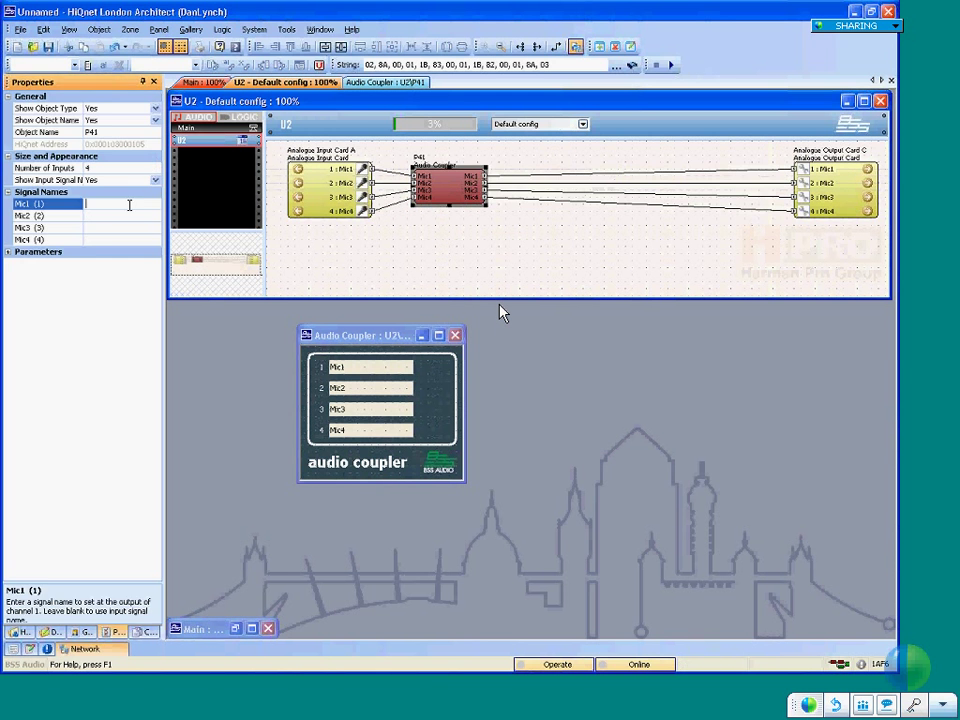
type("Bob")
key("Return")
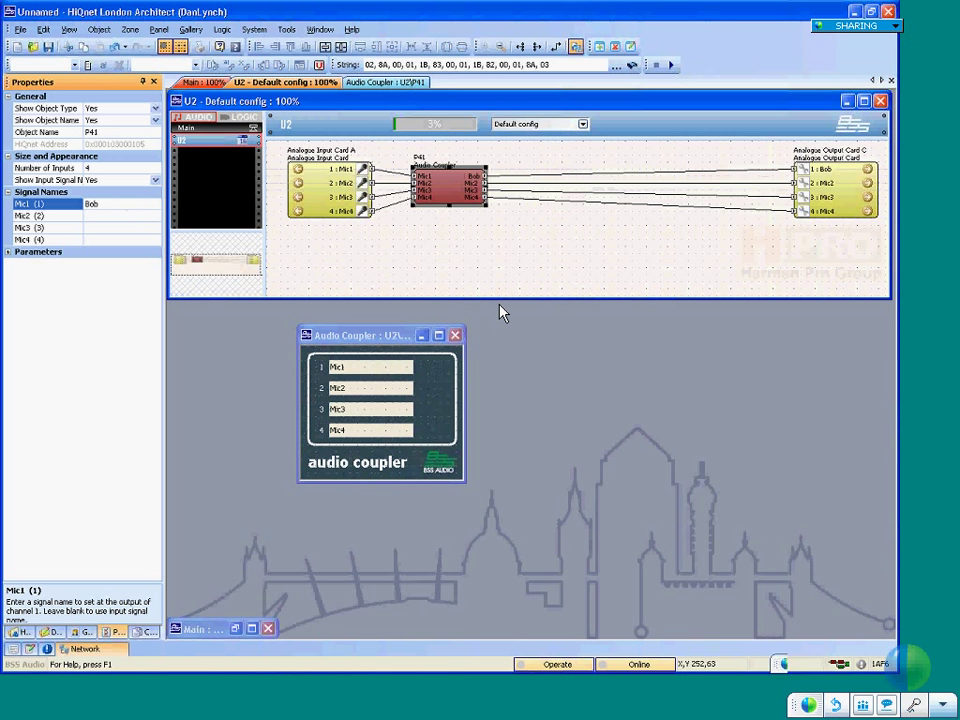
left_click(107, 218)
type("Steve")
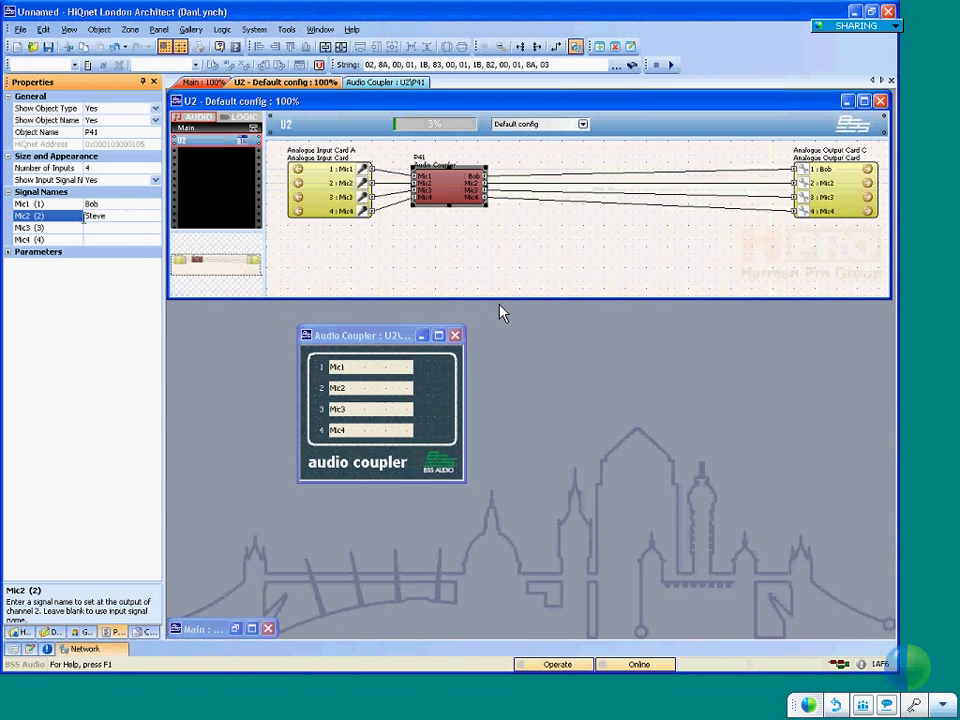
left_click(96, 227)
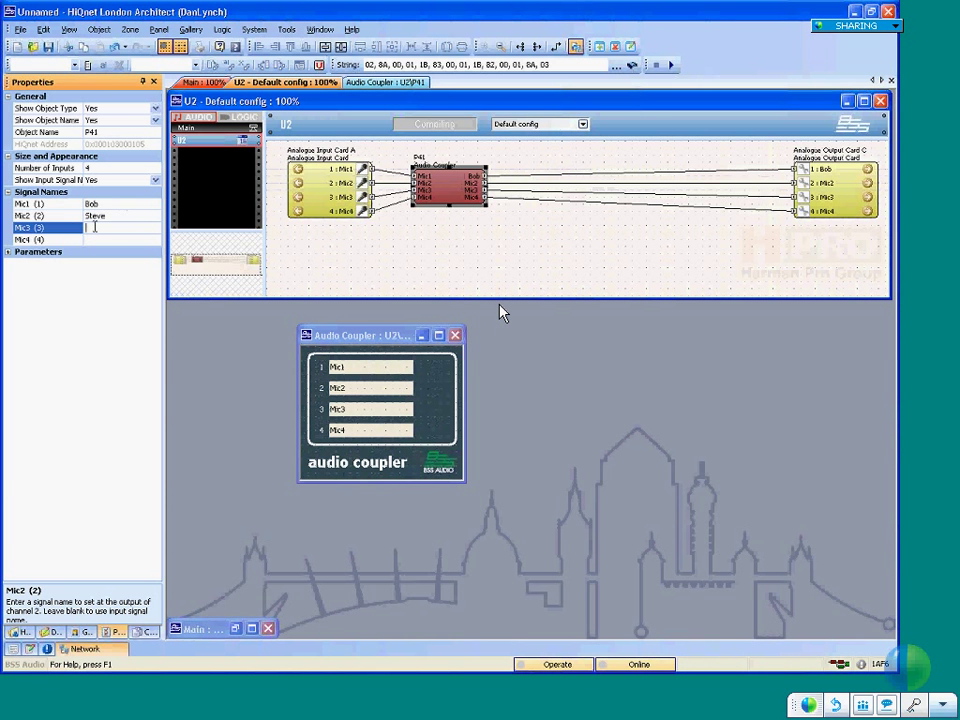
type("Willy")
left_click(111, 240)
type("Catsup")
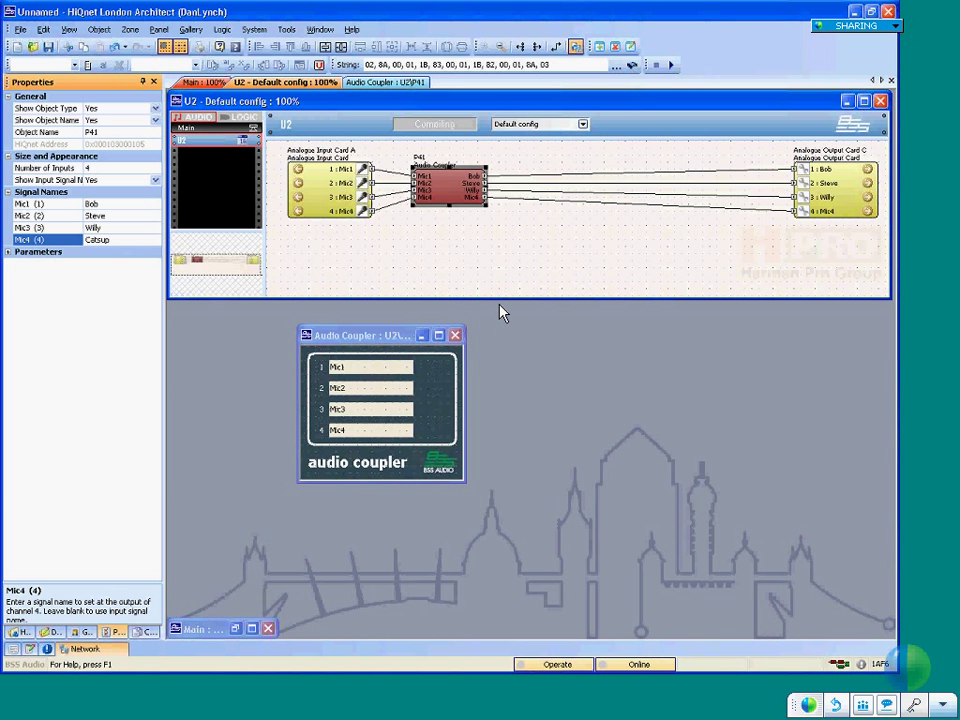
key("Return")
left_click(124, 241)
left_click(420, 257)
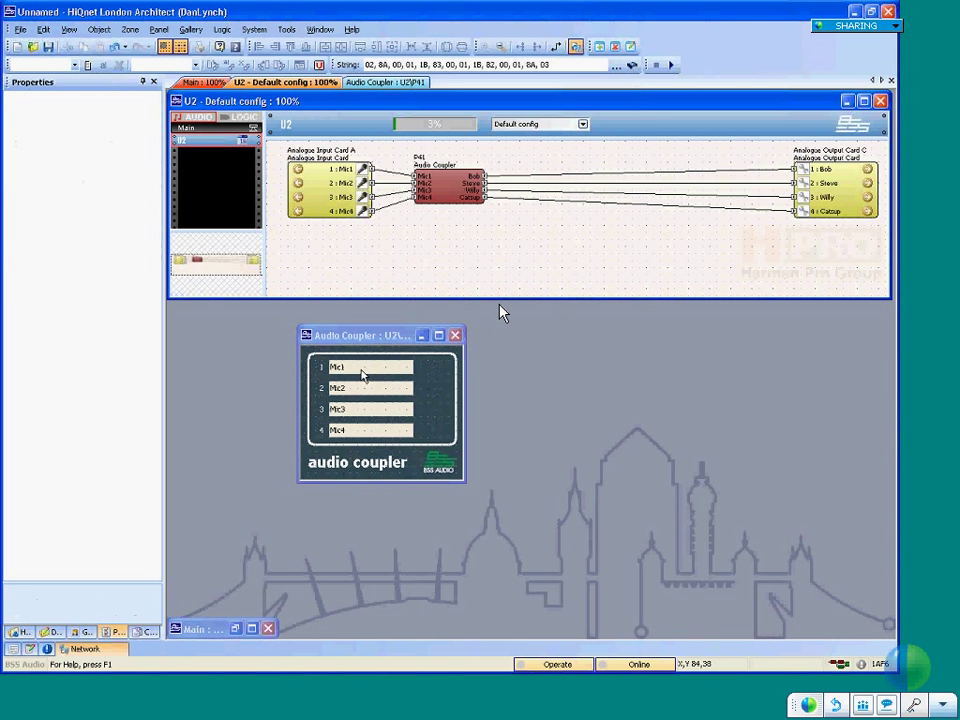
- Inspect the channel 1 name field in the Audio Coupler's control panel and close the panel
left_click(361, 373)
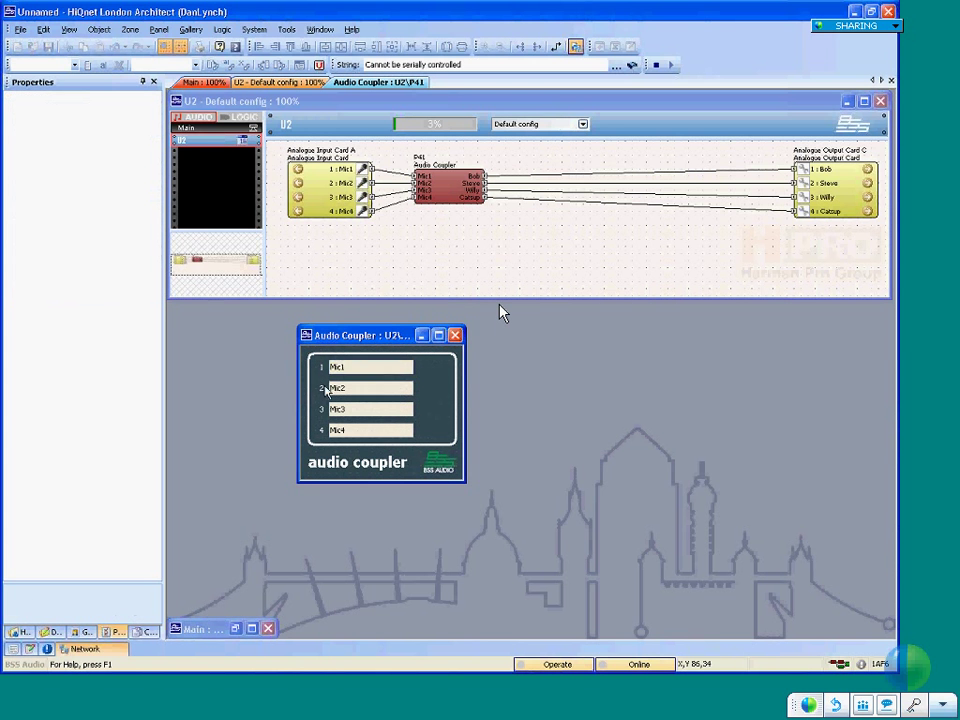
left_click(340, 368)
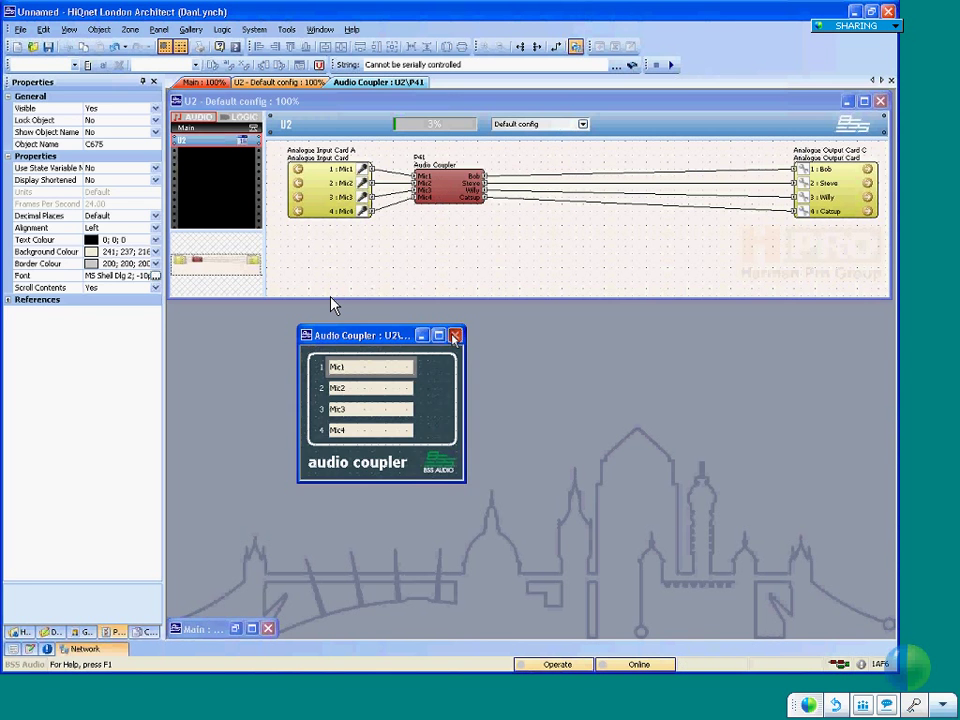
left_click(455, 334)
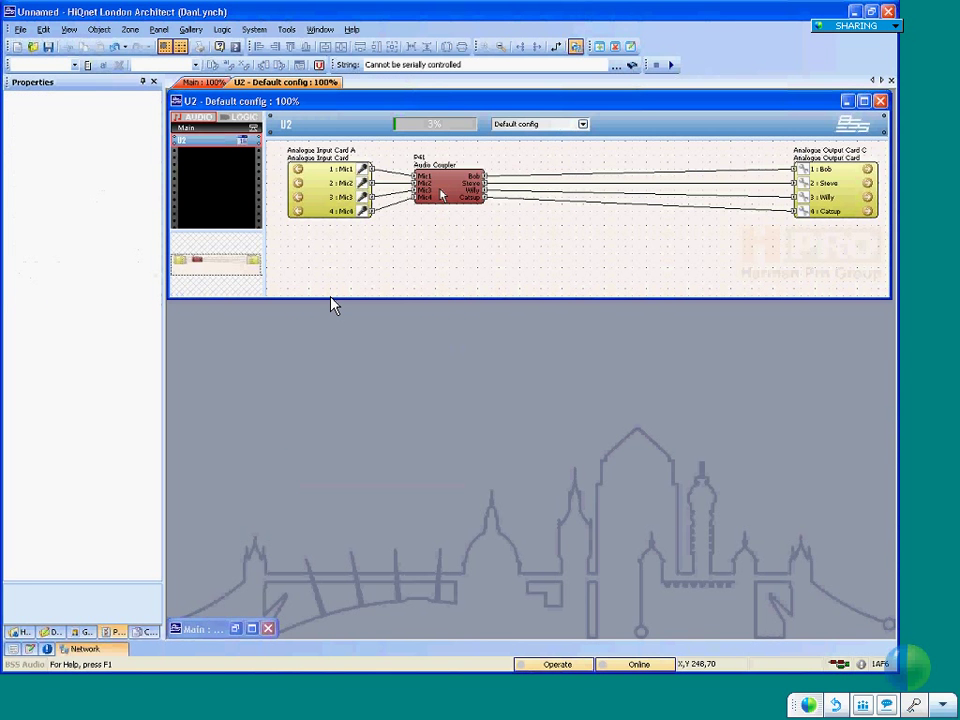
- Set Show Input Signal Names to No for the Audio Coupler
left_click(441, 195)
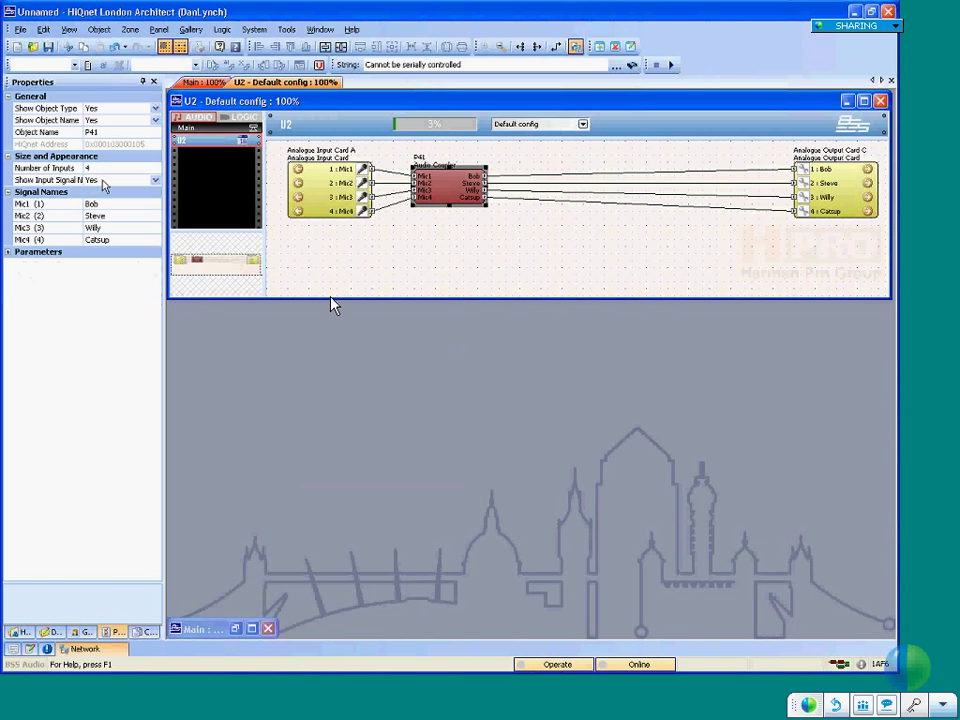
double_click(101, 181)
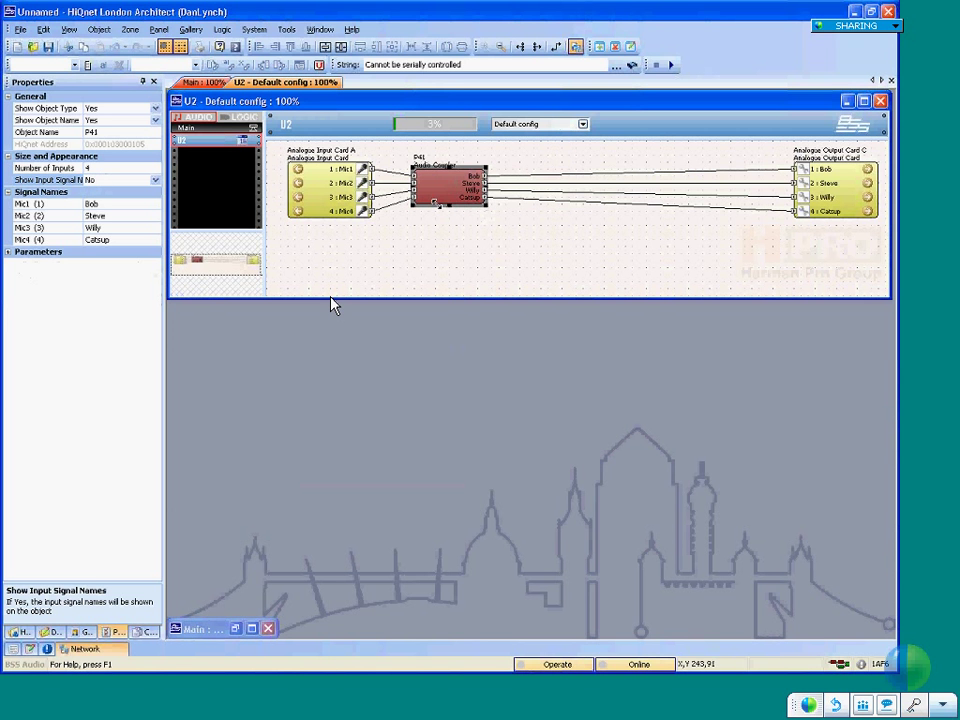
left_click(431, 228)
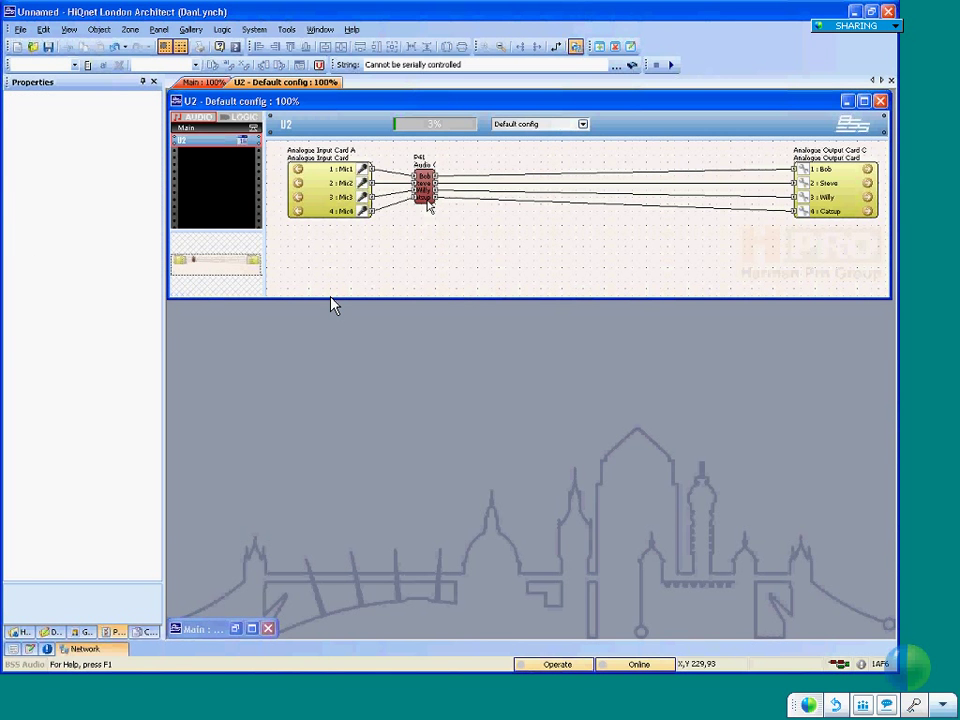
- Set the Audio Coupler's number of inputs to 48
left_click(420, 196)
left_click(45, 168)
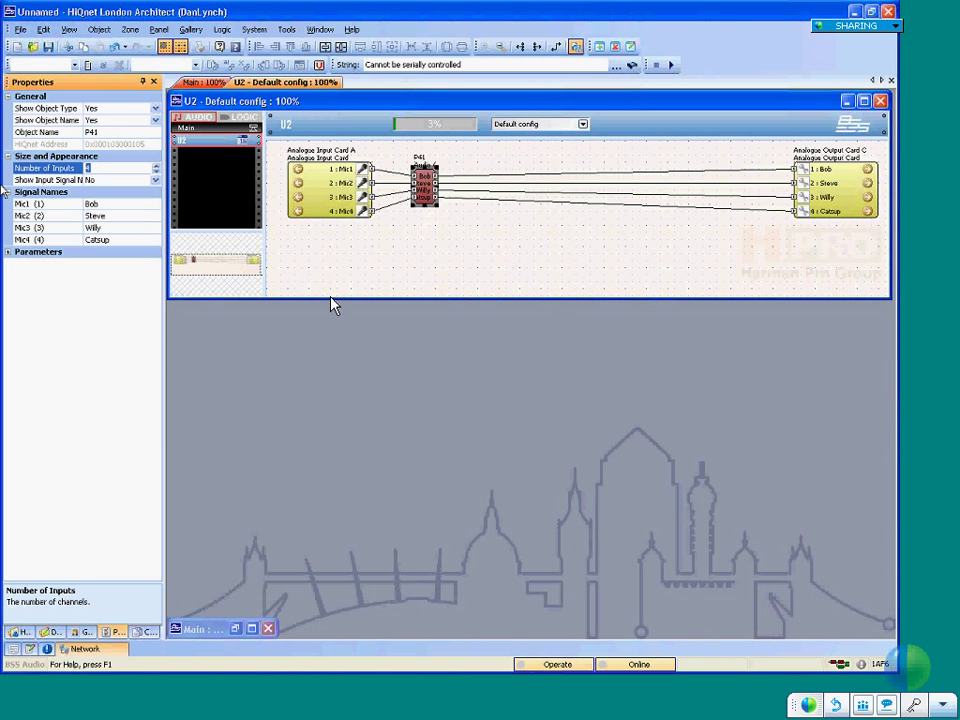
type("48")
key("Return")
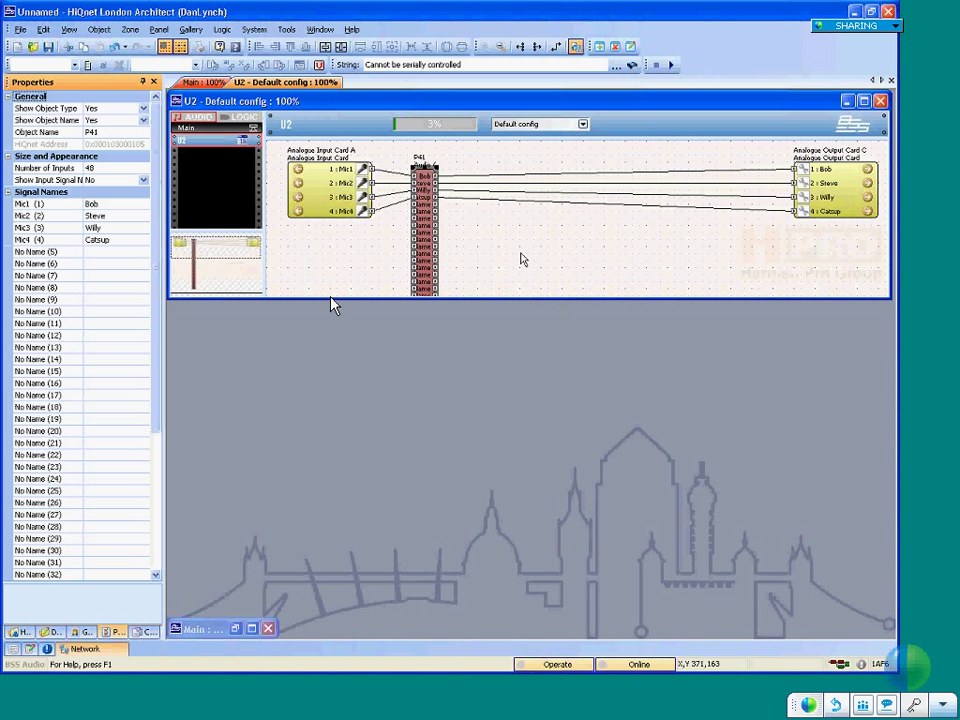
- Set the Audio Coupler's number of inputs to 4 and delete the object with its wires
left_click(40, 169)
type("4")
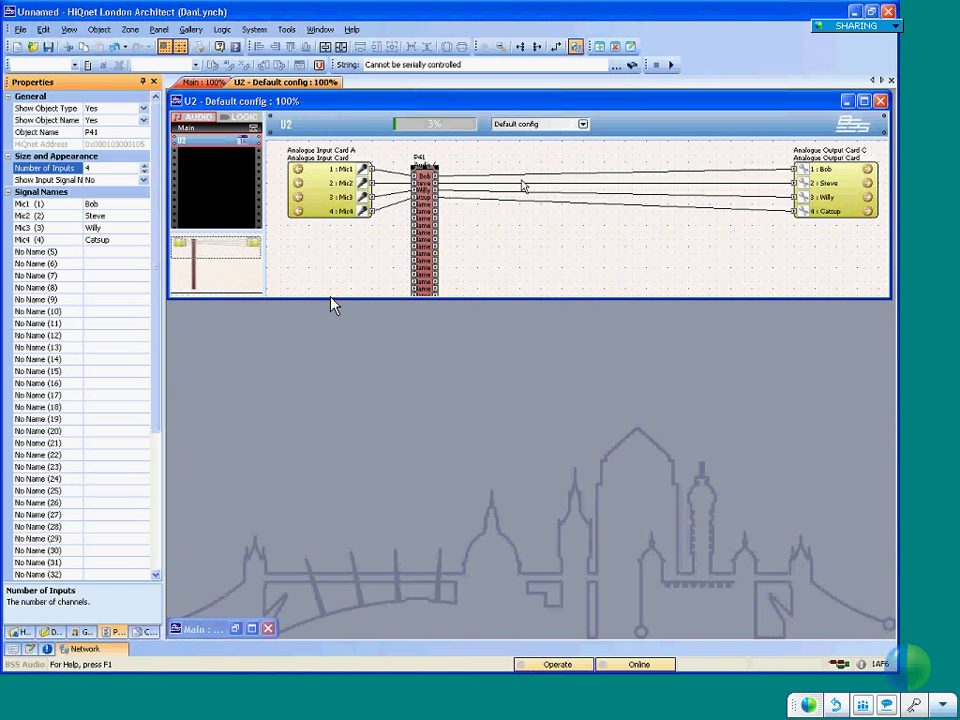
key("Return")
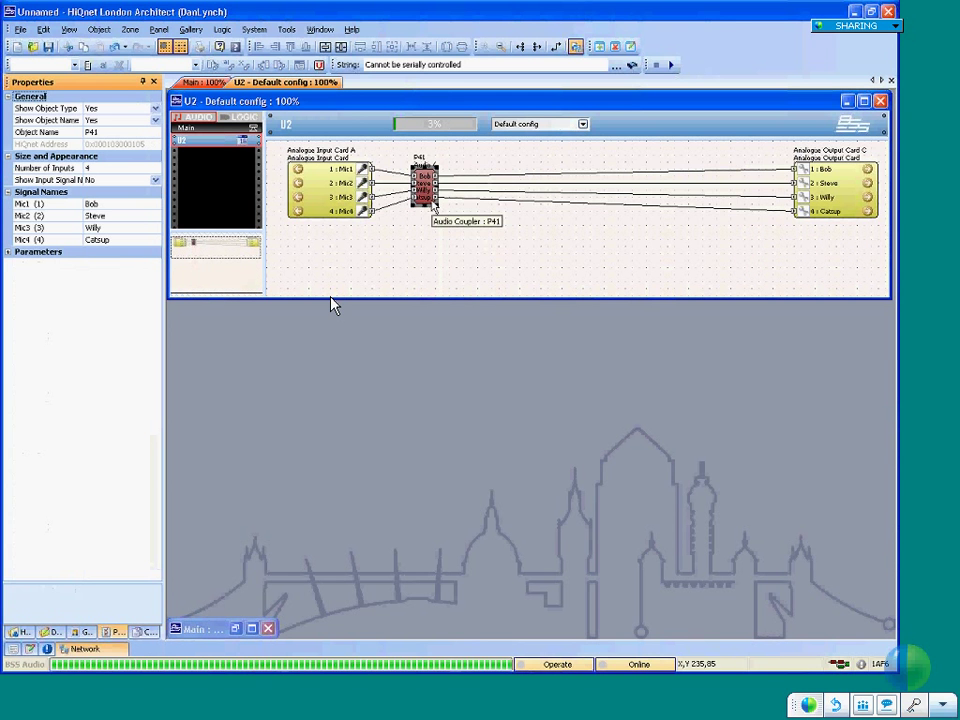
key("Delete")
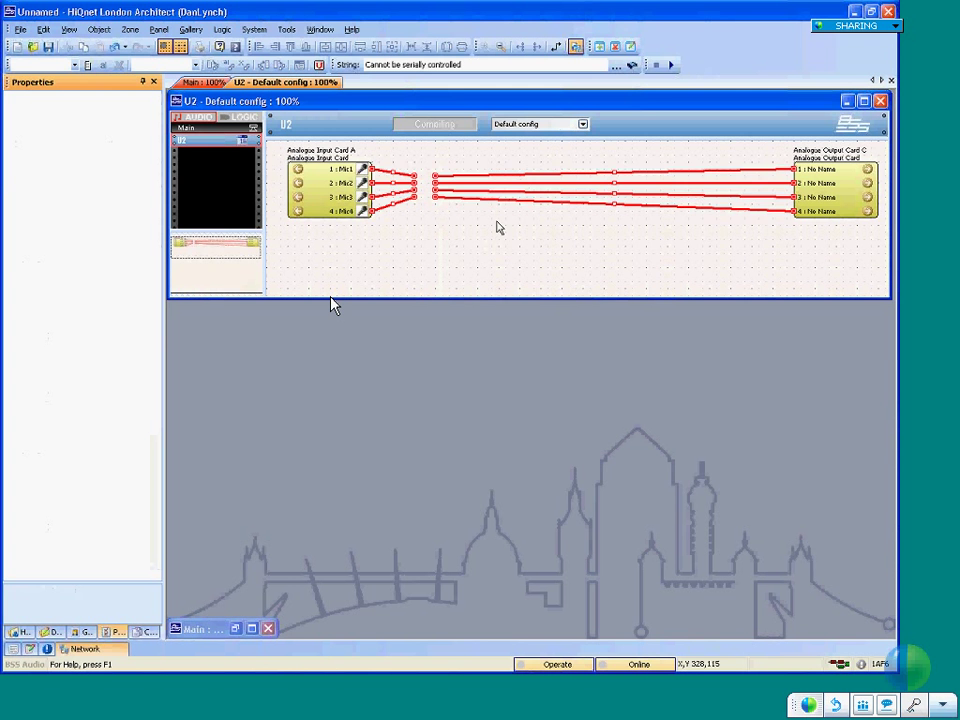
- Add a Low Pass Filter and, beside it, a High Pass Filter from the Crossovers/Filters objects
right_click(499, 228)
mouse_move(668, 228)
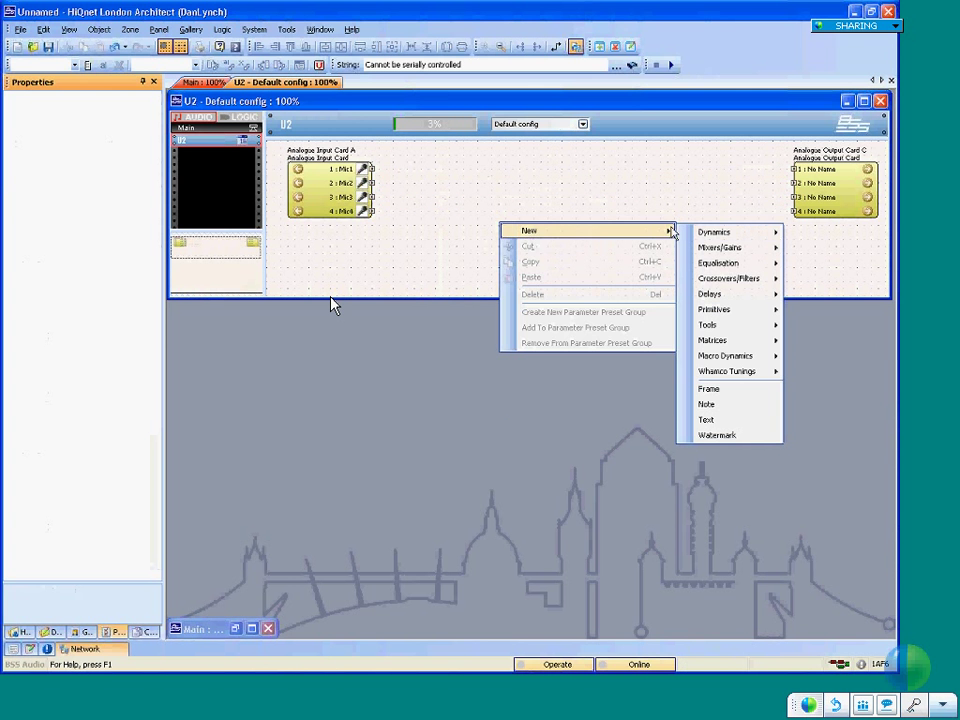
mouse_move(692, 280)
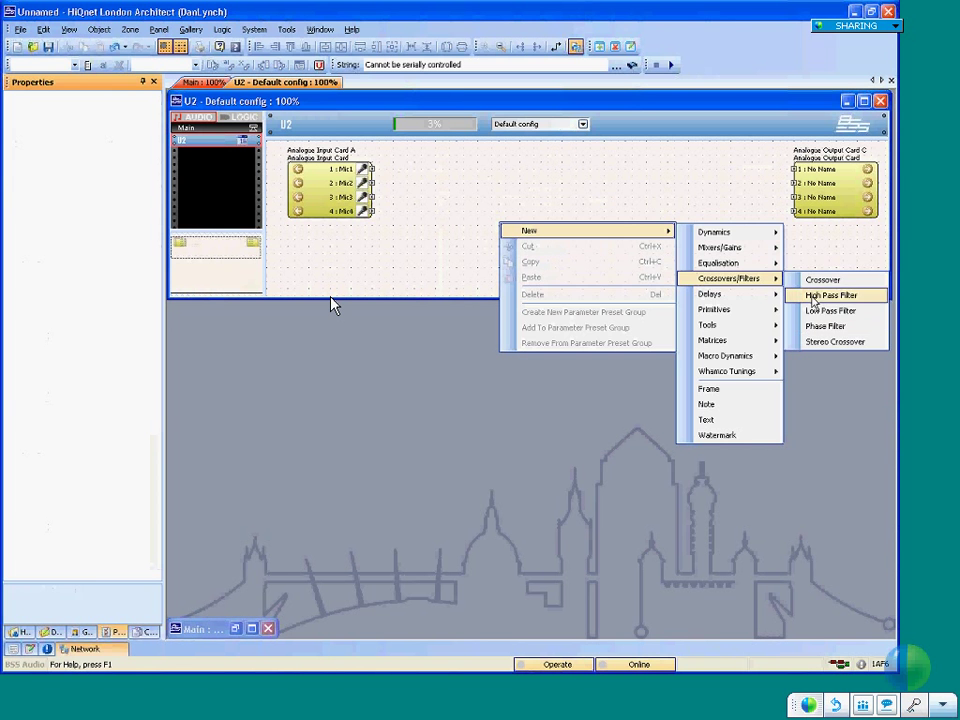
left_click(812, 310)
right_click(569, 221)
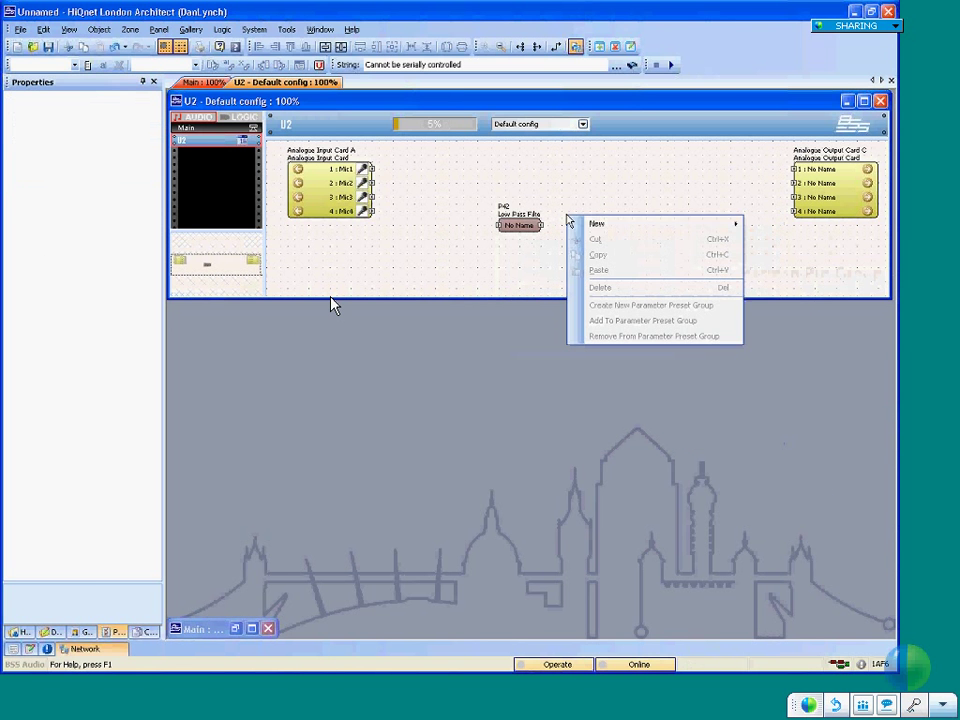
mouse_move(700, 223)
mouse_move(838, 273)
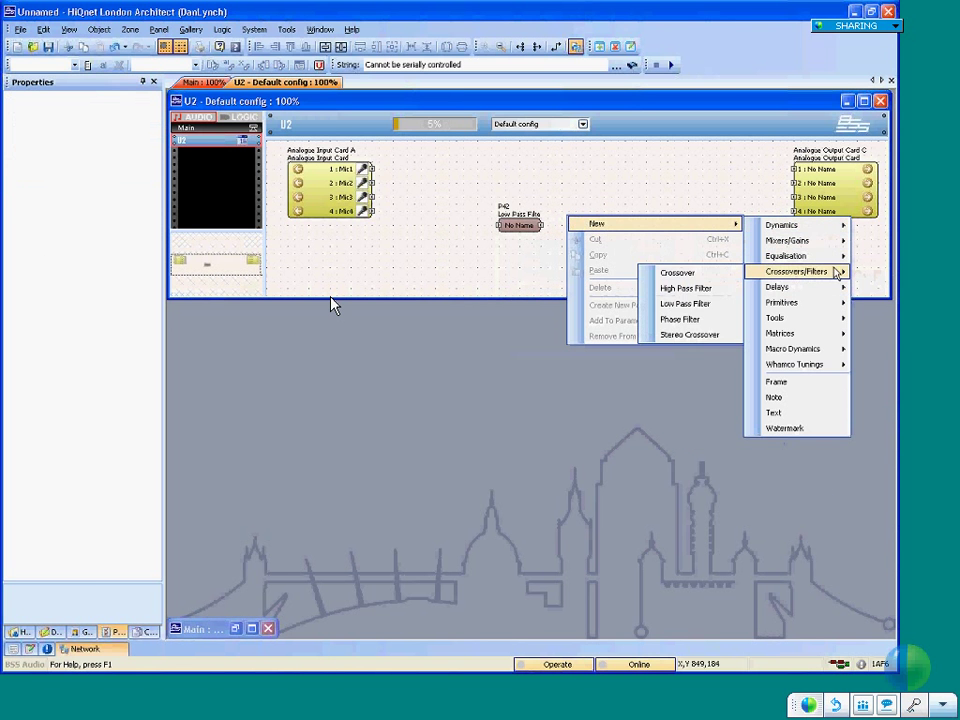
left_click(686, 288)
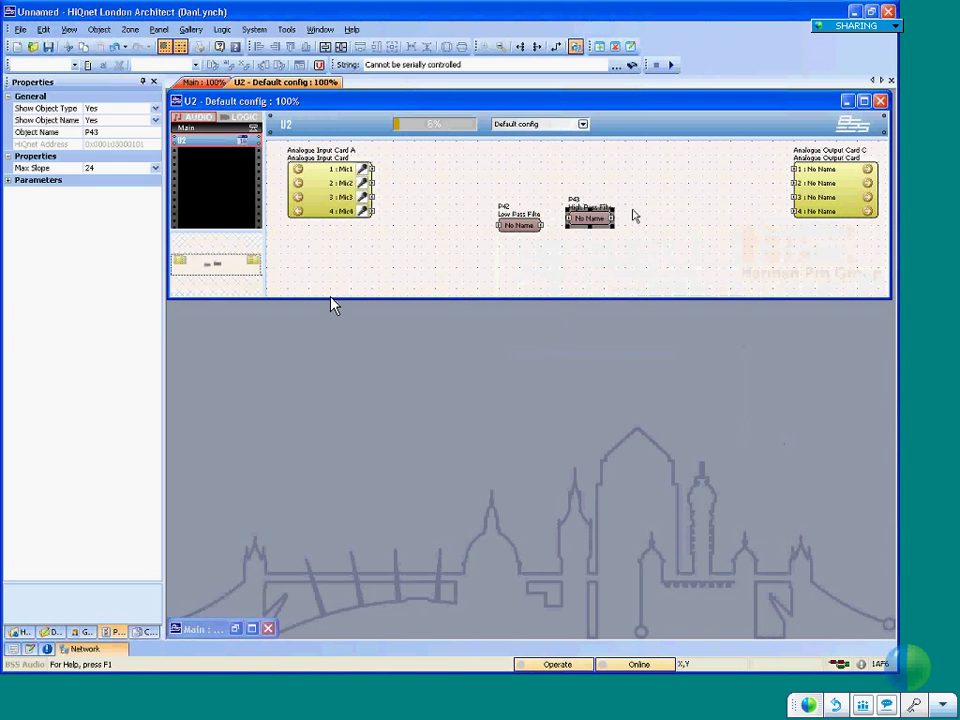
- Add a Phase Filter beside the High Pass Filter and align the Low Pass Filter in the same row
right_click(633, 216)
mouse_move(661, 220)
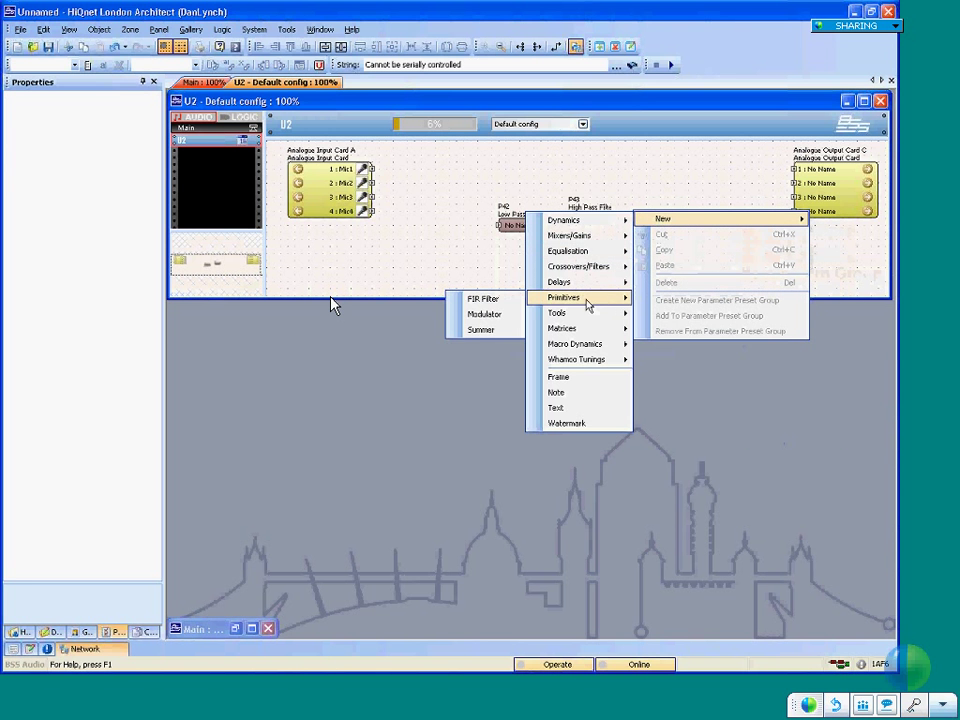
mouse_move(580, 266)
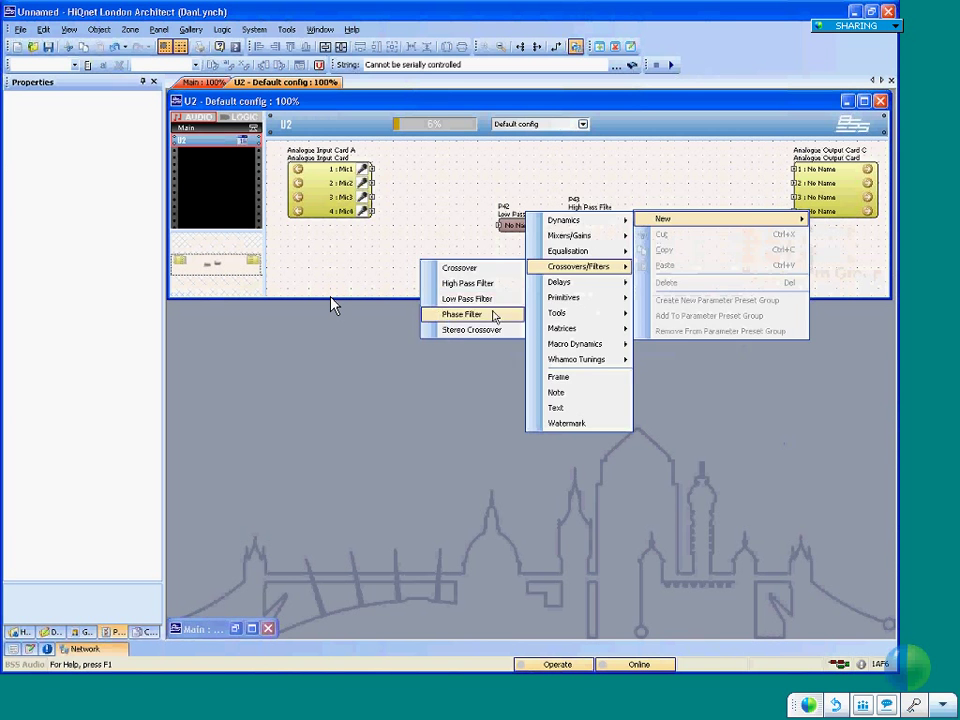
left_click(462, 314)
left_click_drag(520, 225, 518, 217)
left_click(662, 224)
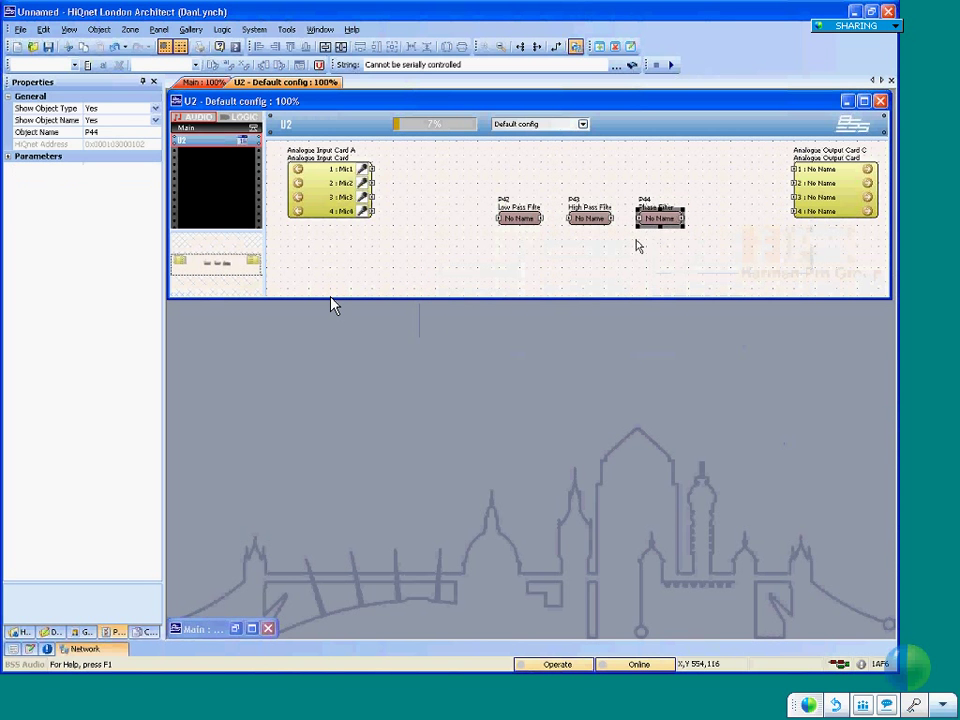
left_click(636, 246)
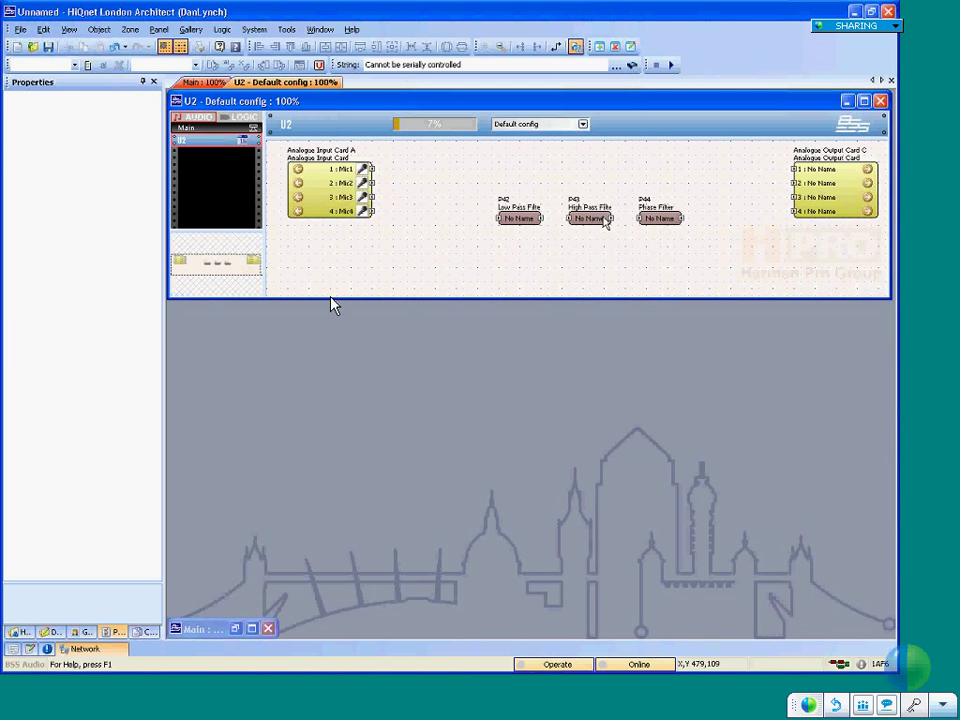
- Open the Low Pass Filter and High Pass Filter control panels and place them side by side below the configuration window
left_click(522, 218)
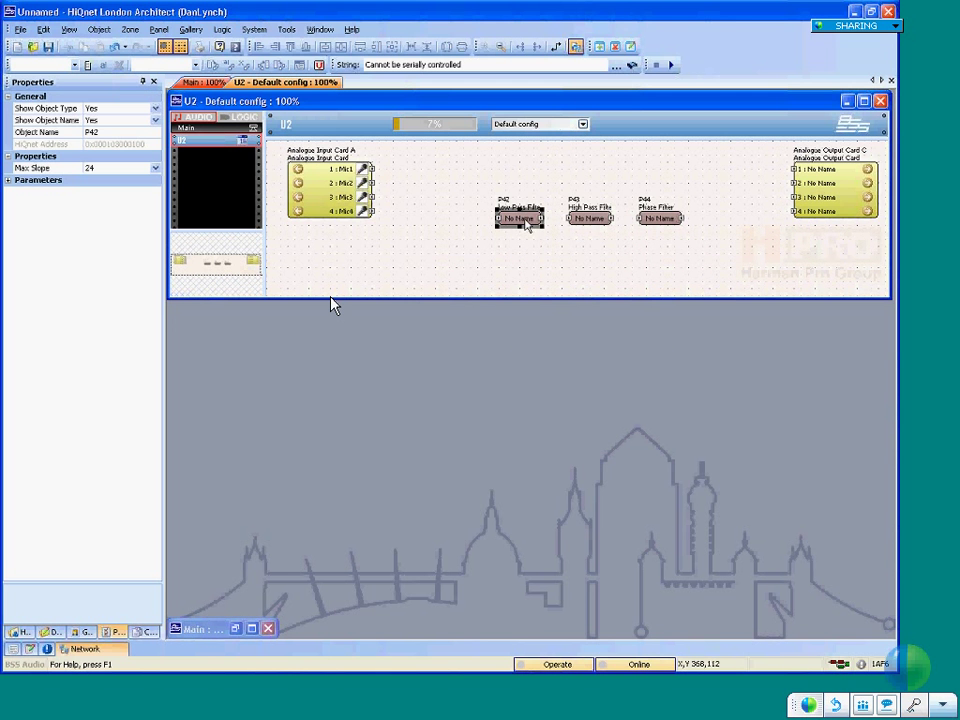
double_click(524, 218)
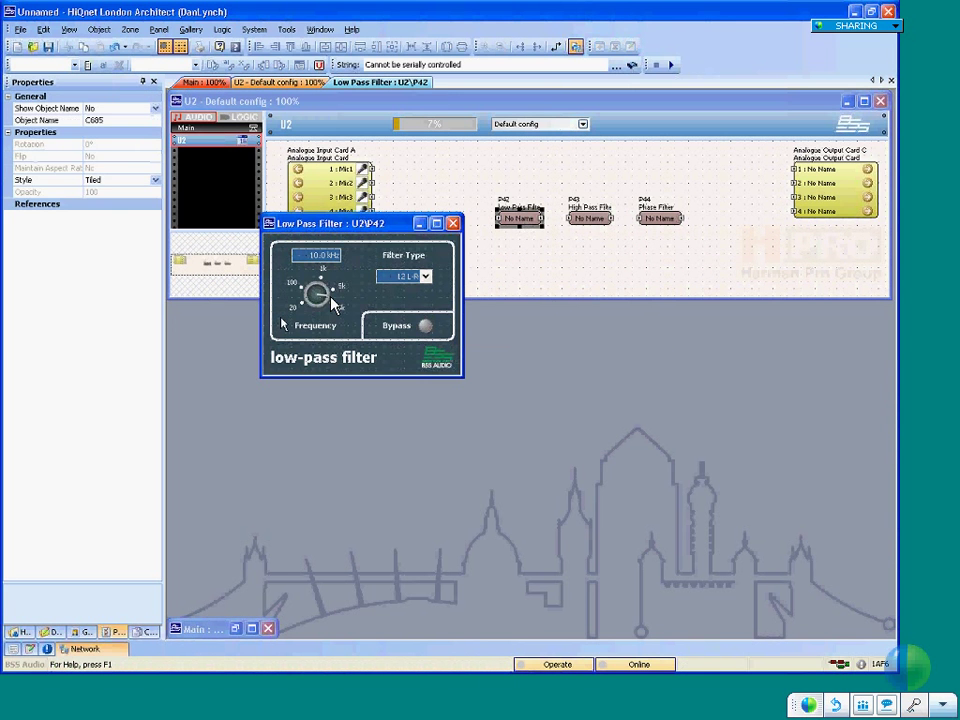
left_click(589, 218)
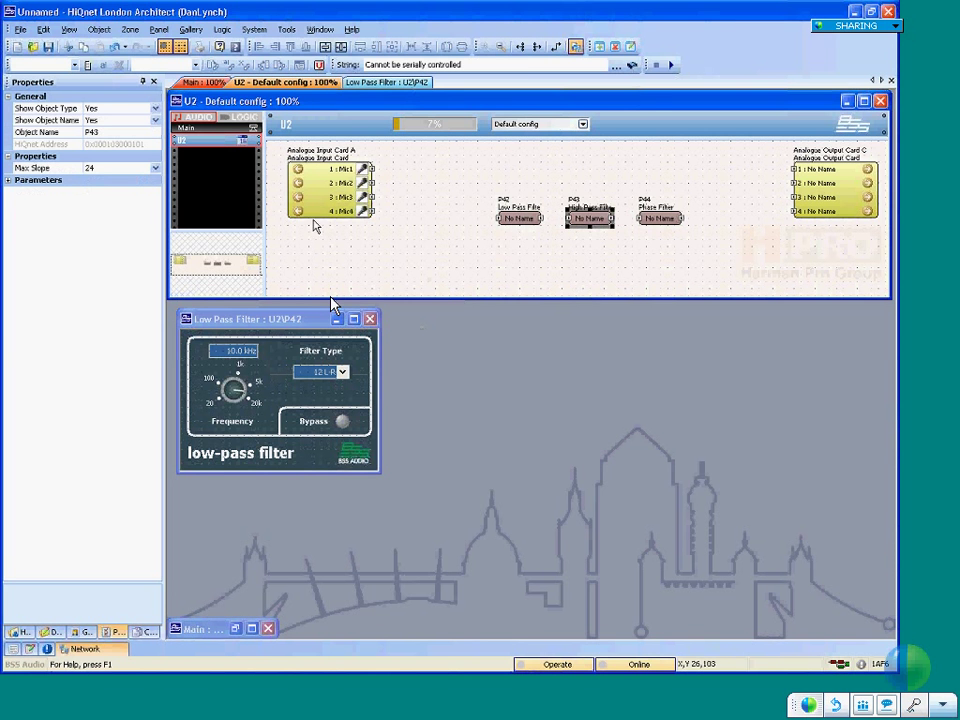
double_click(587, 219)
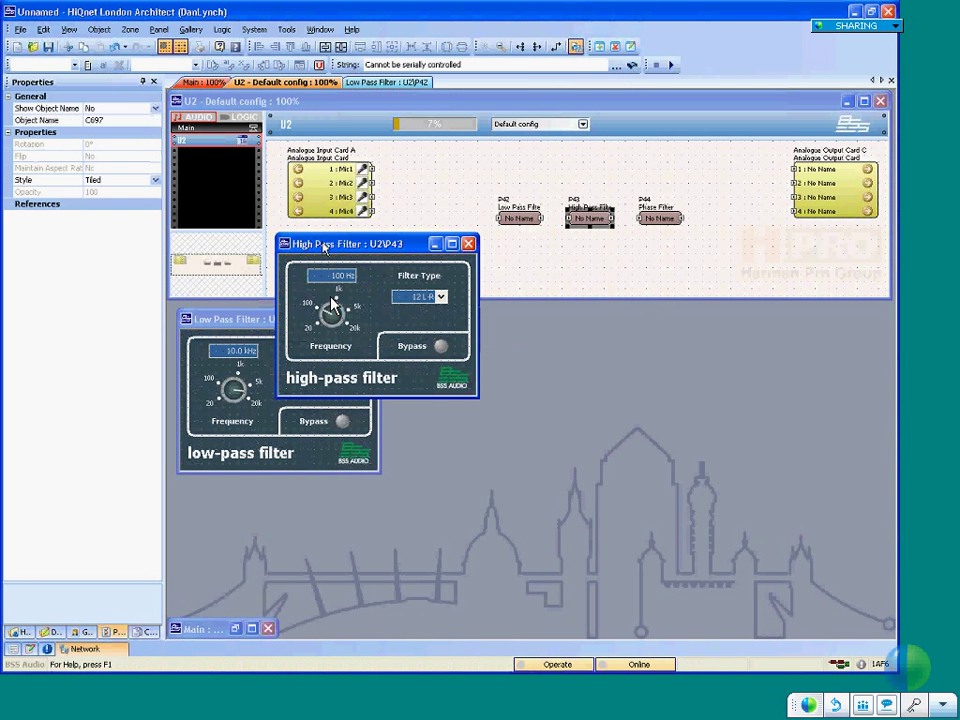
left_click_drag(327, 246, 444, 322)
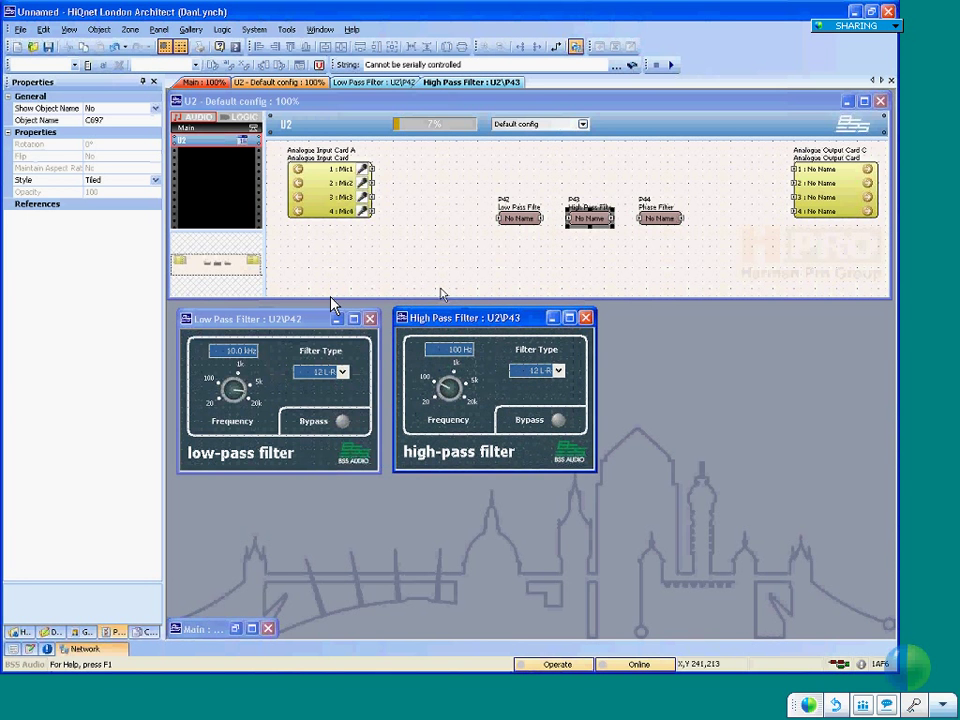
- Examine the available Max Slope options of the Low Pass Filter and the High Pass Filter
left_click(523, 222)
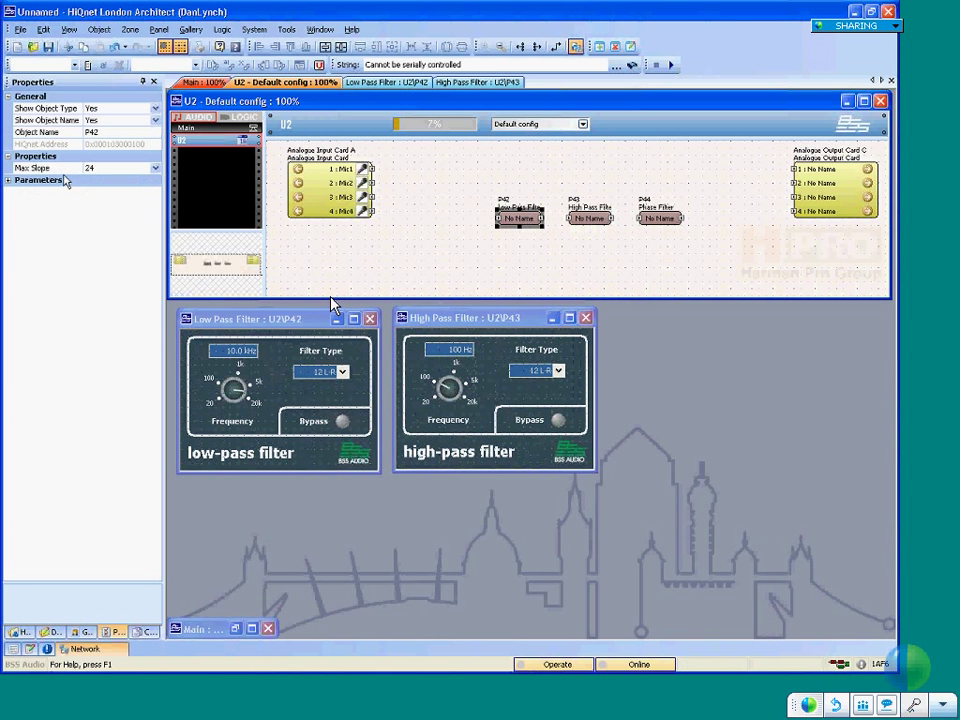
left_click(134, 169)
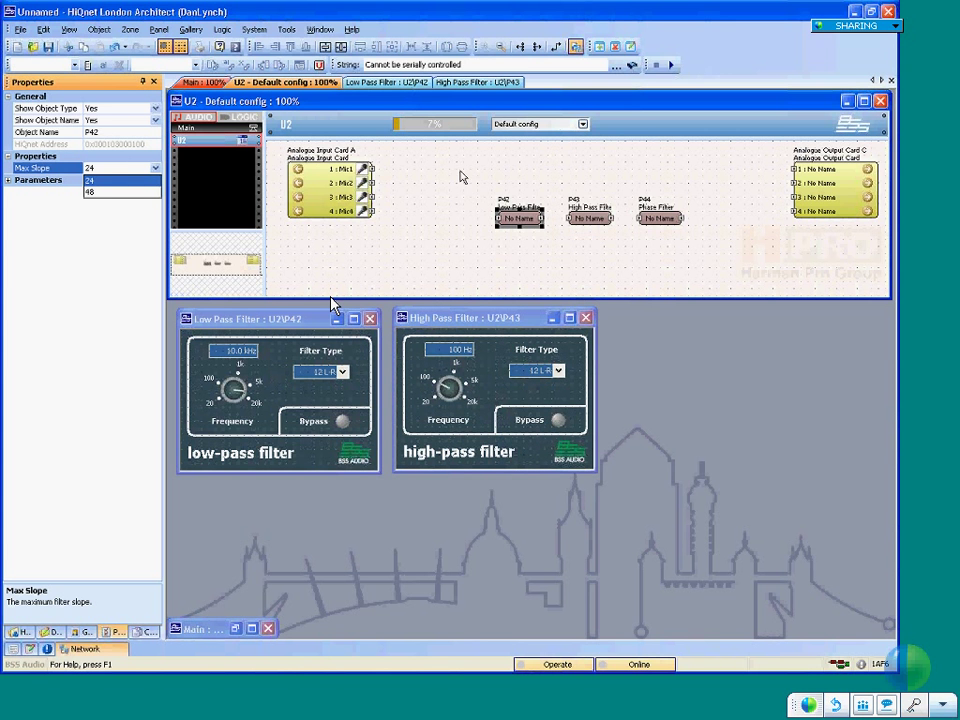
left_click(592, 222)
left_click(590, 218)
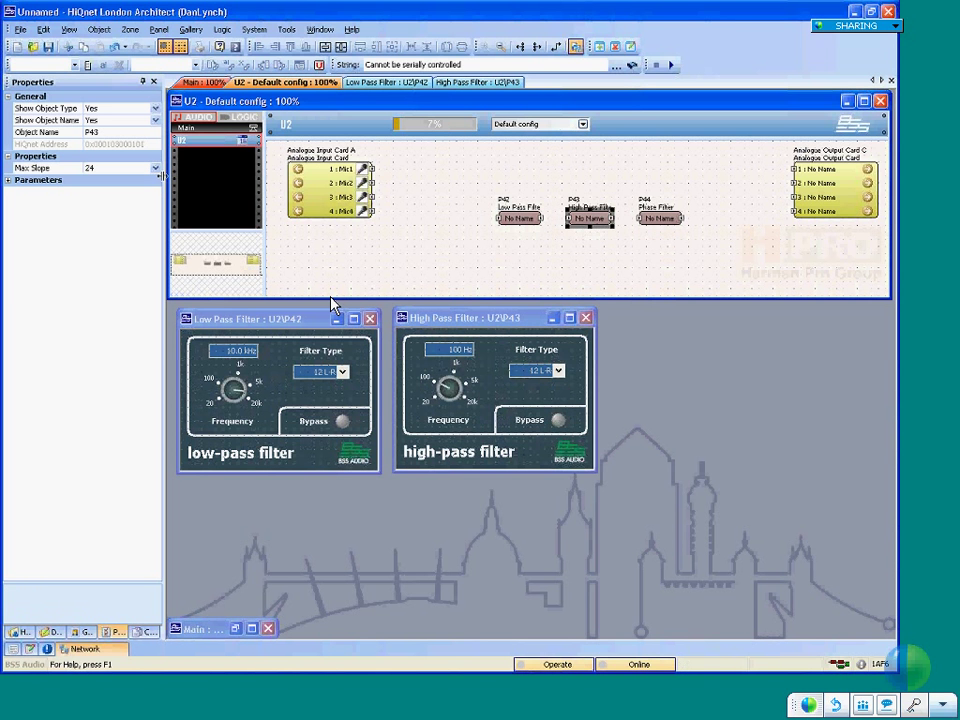
left_click(155, 168)
left_click(155, 168)
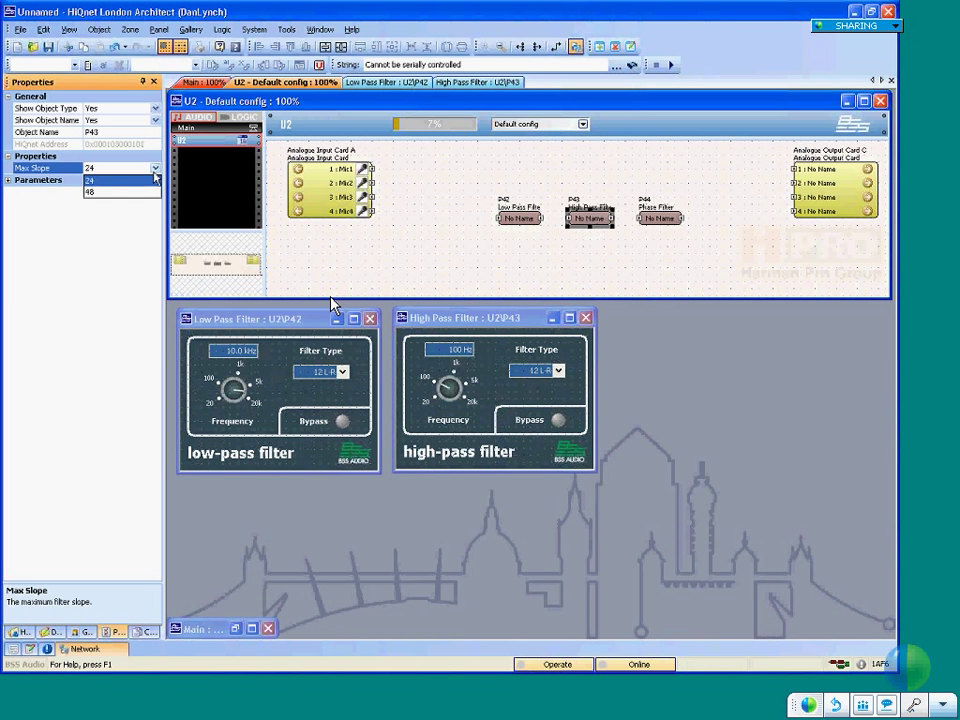
left_click(574, 263)
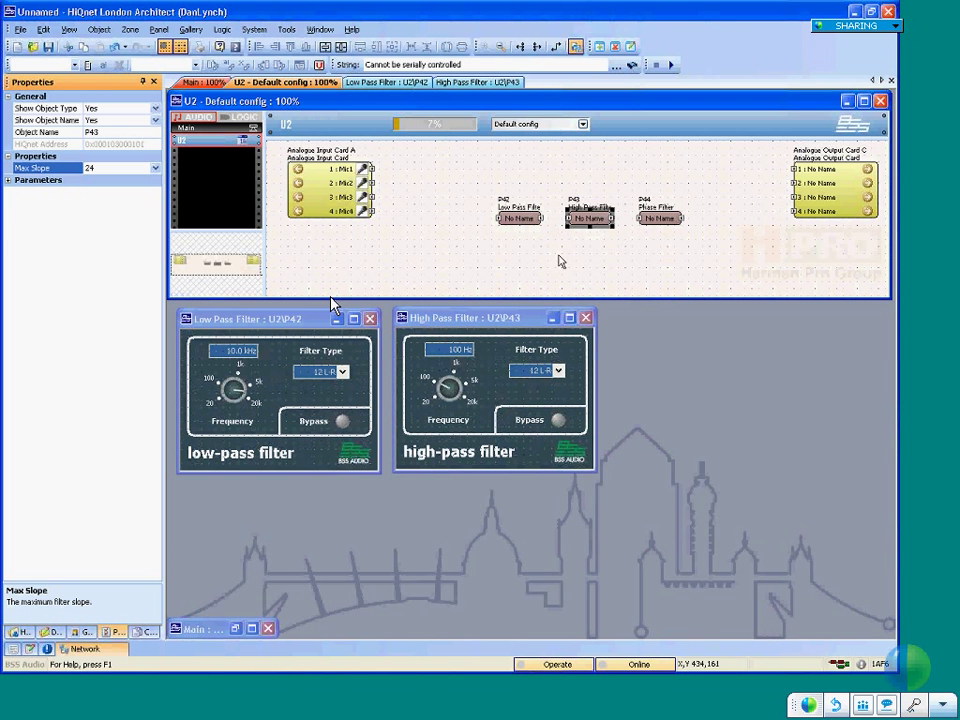
- Set the Low Pass Filter's Max Slope to 48 and its filter type to NTM-36
left_click(361, 390)
left_click(343, 373)
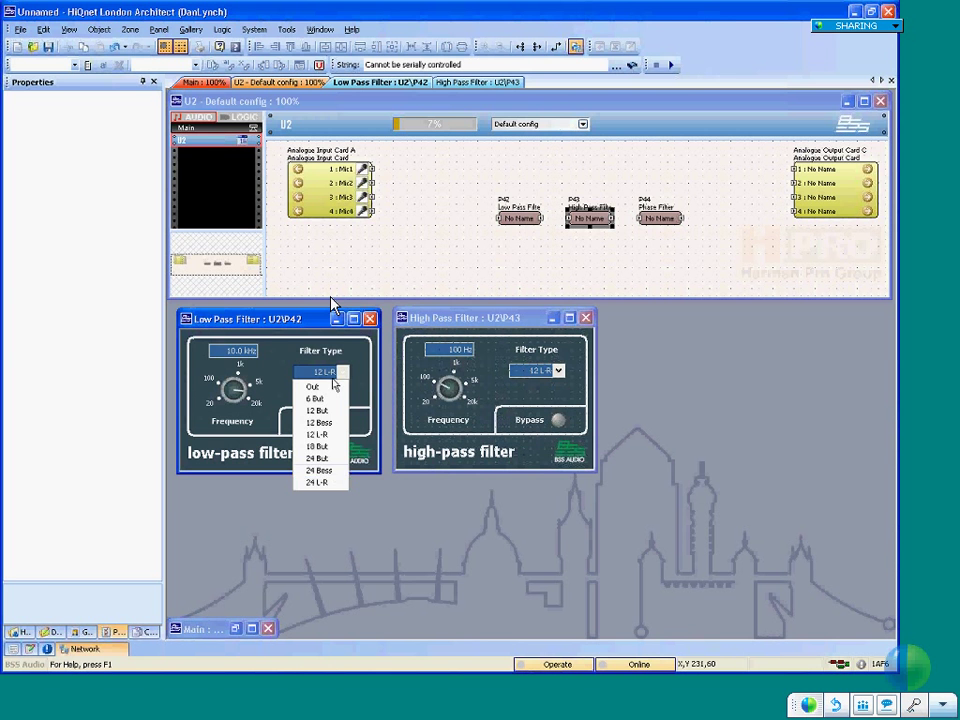
left_click(318, 352)
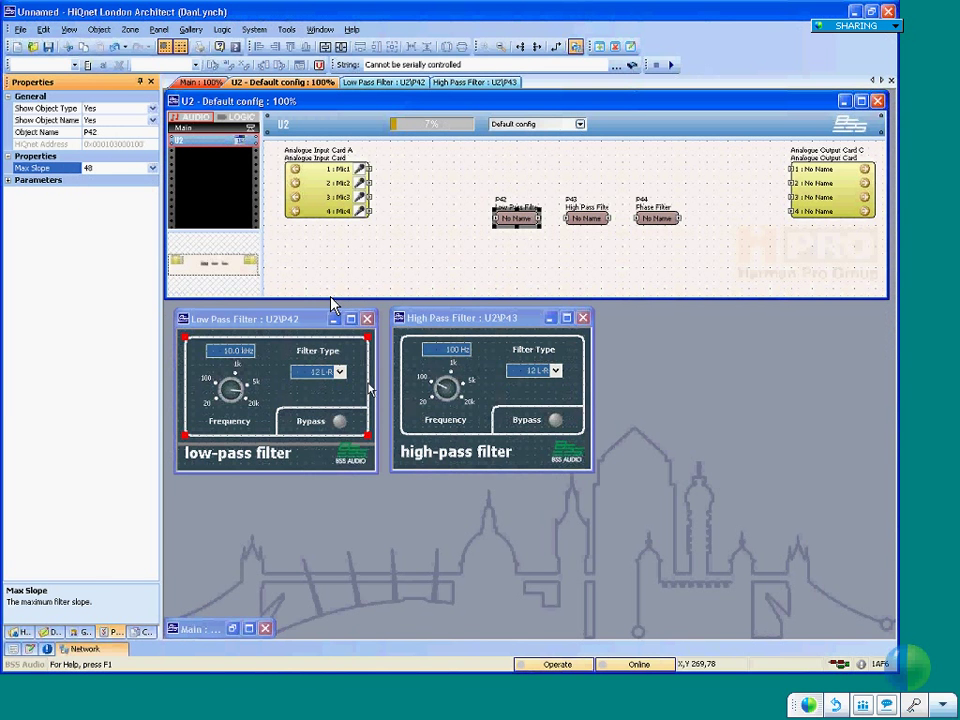
left_click(341, 374)
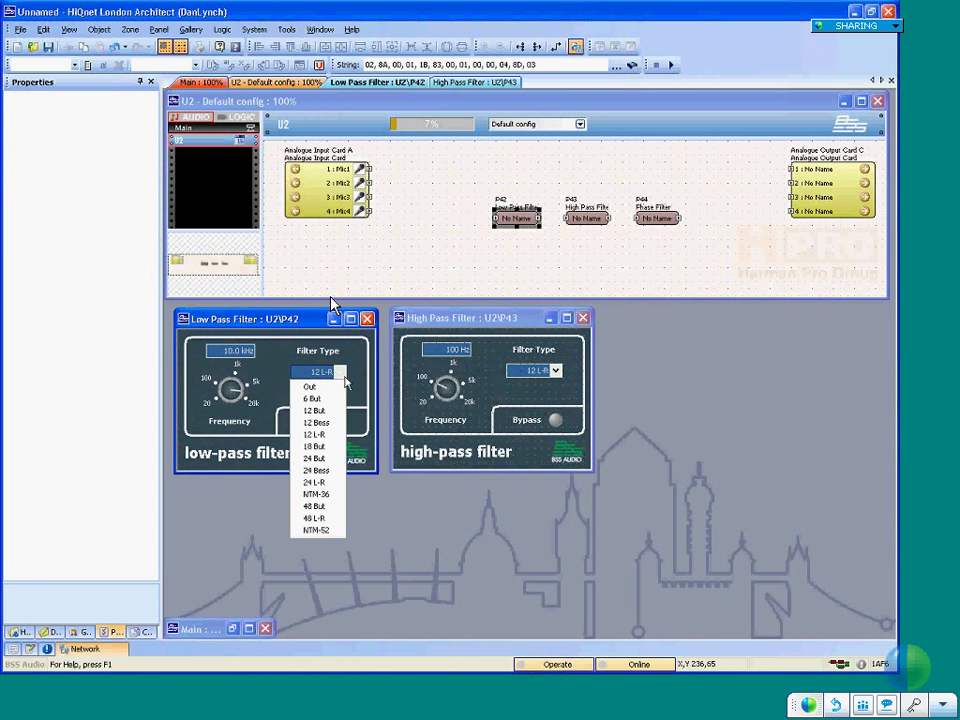
left_click(330, 495)
left_click(510, 253)
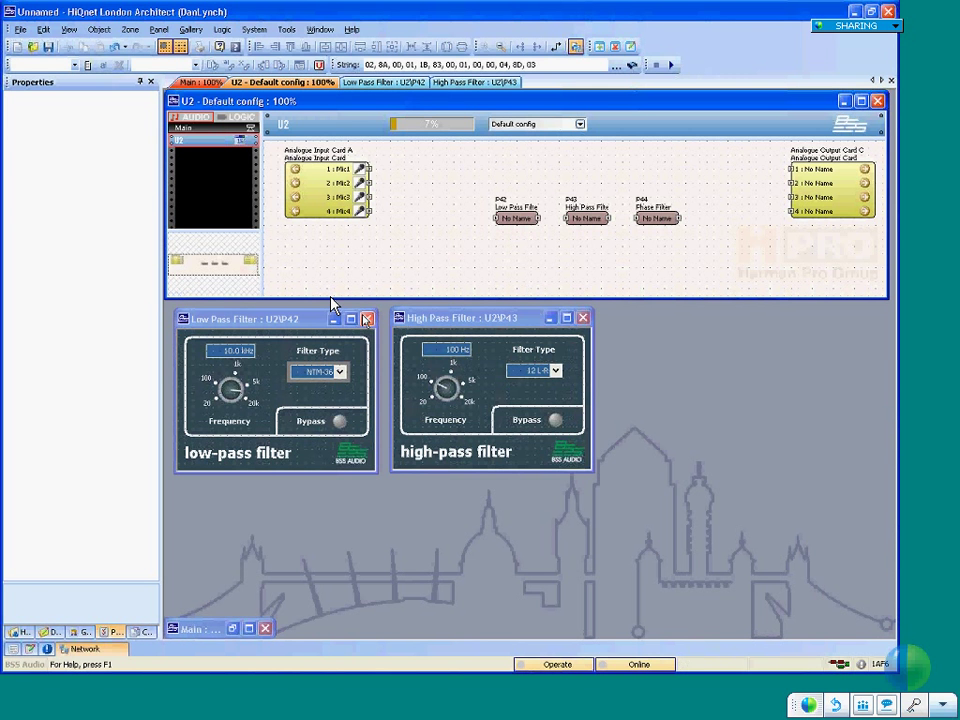
- Close the low-pass and high-pass control panels and view the Phase Filter's control panel
left_click(367, 319)
left_click(583, 318)
left_click(657, 217)
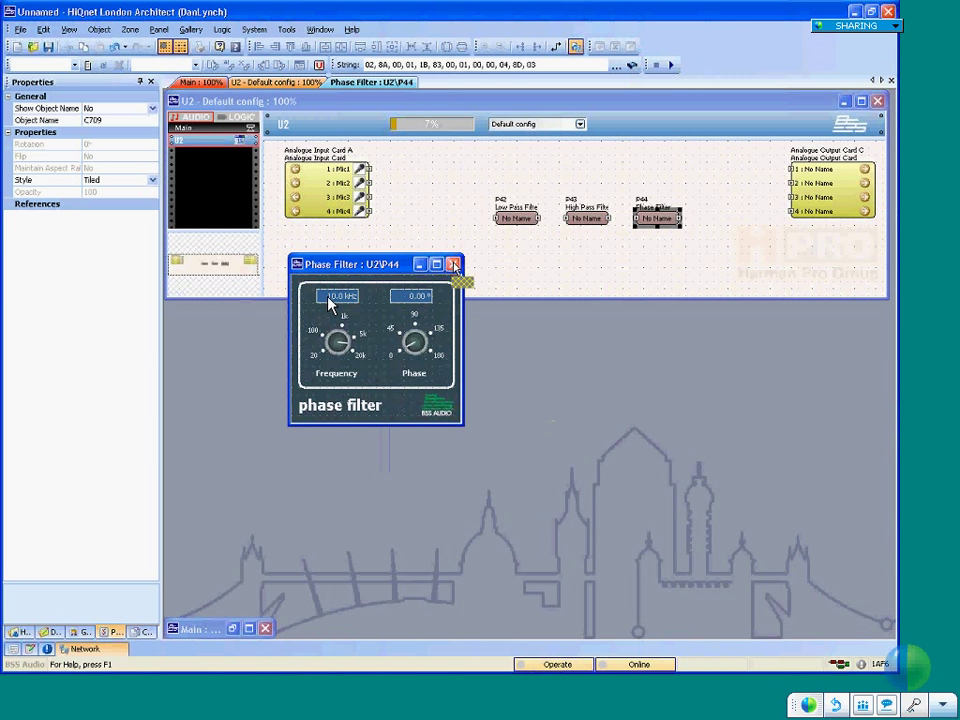
left_click(453, 265)
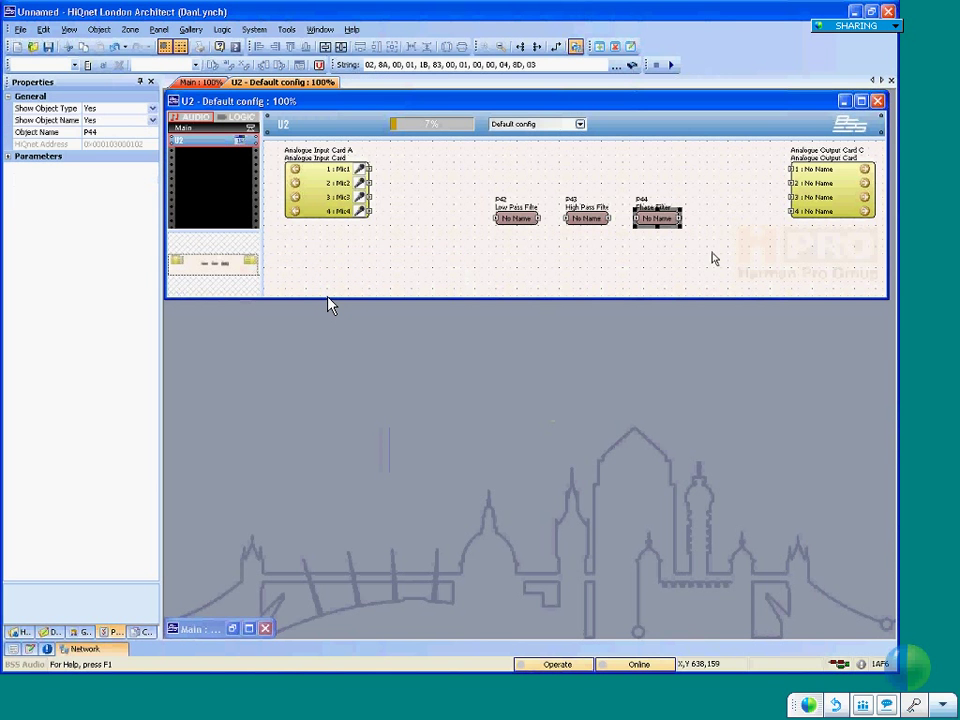
- Delete the three filter objects and add a Crossover object between the input and output cards
left_click_drag(712, 251, 460, 177)
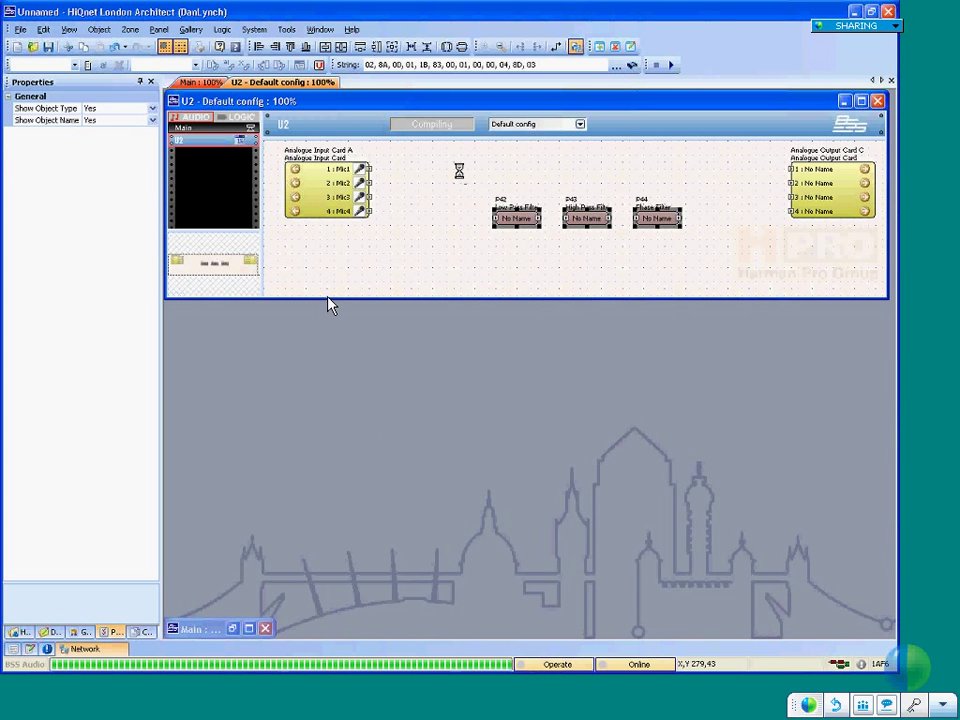
right_click(399, 209)
mouse_move(430, 215)
mouse_move(626, 263)
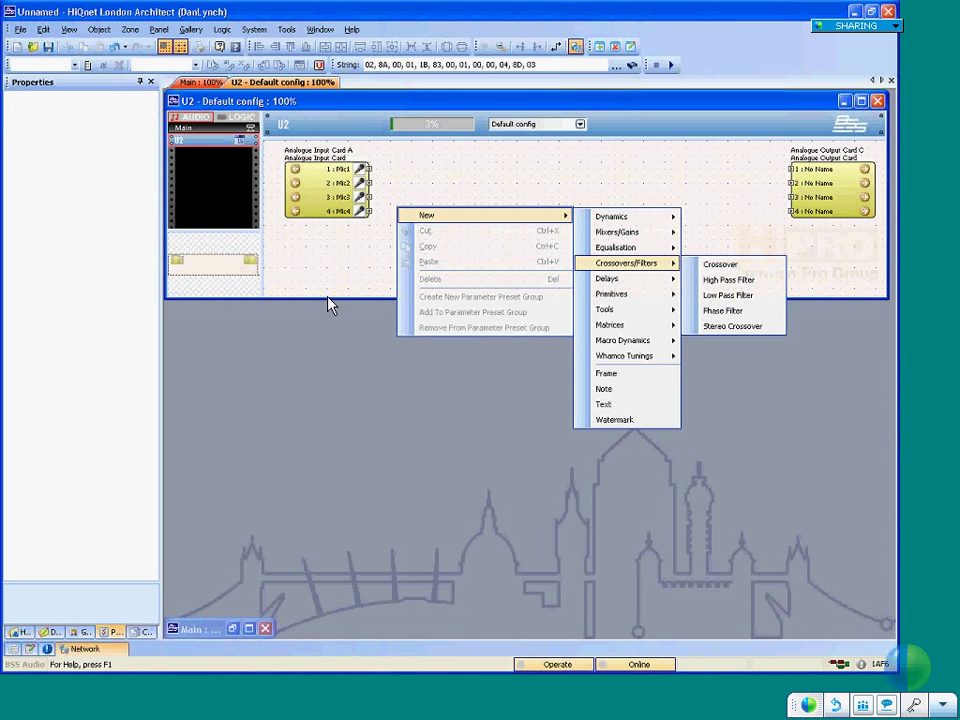
left_click(741, 270)
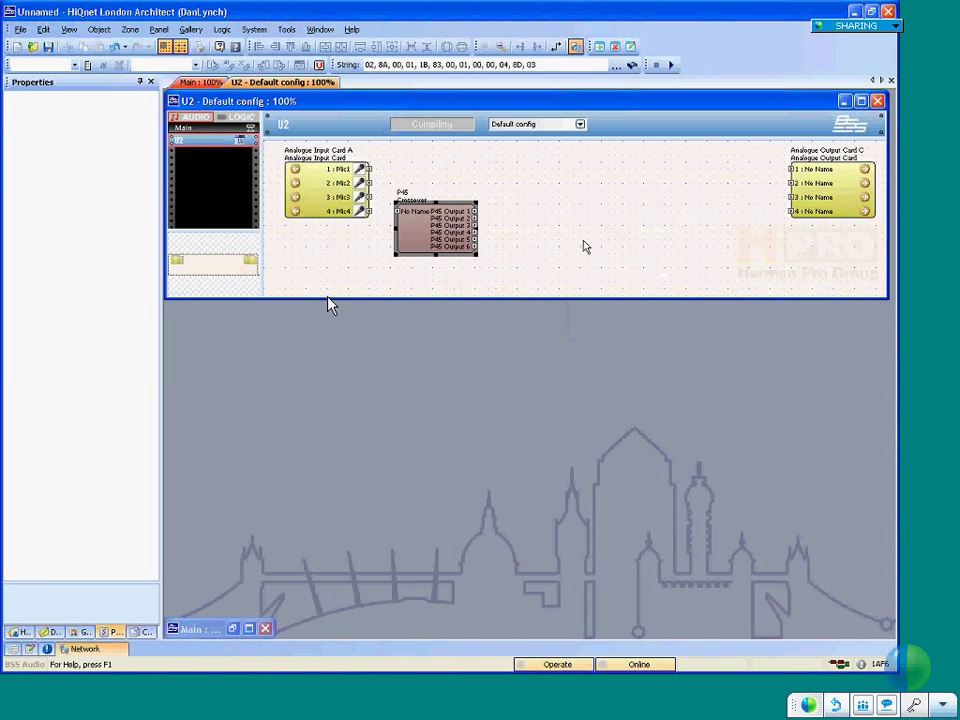
- Set the Crossover's number of bands to 4 and wire its four outputs to Analogue Output Card C
left_click(90, 168)
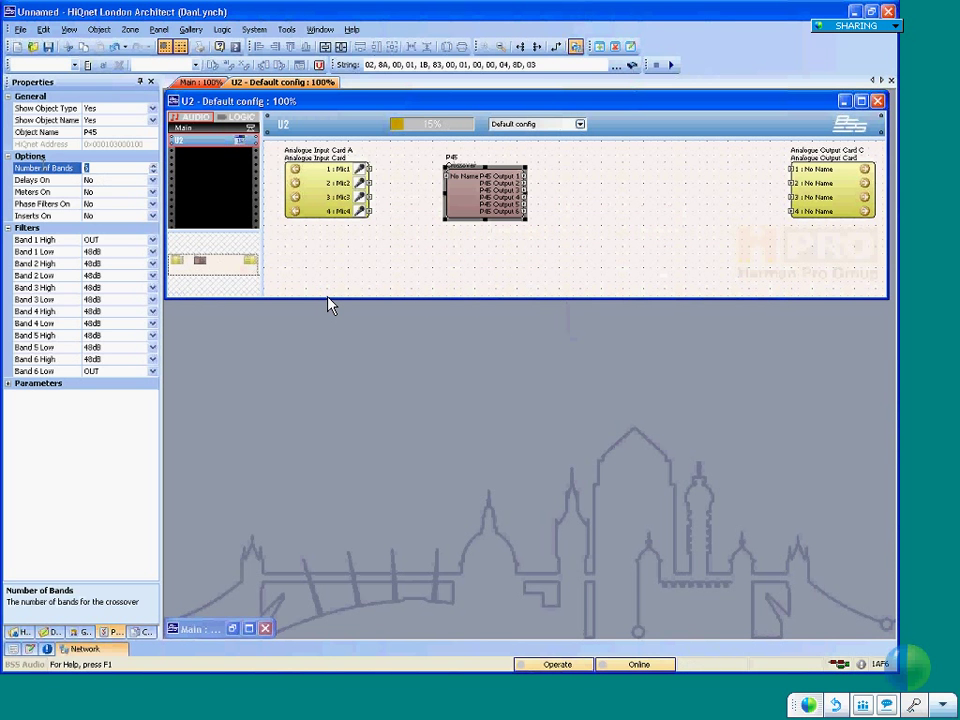
type("4")
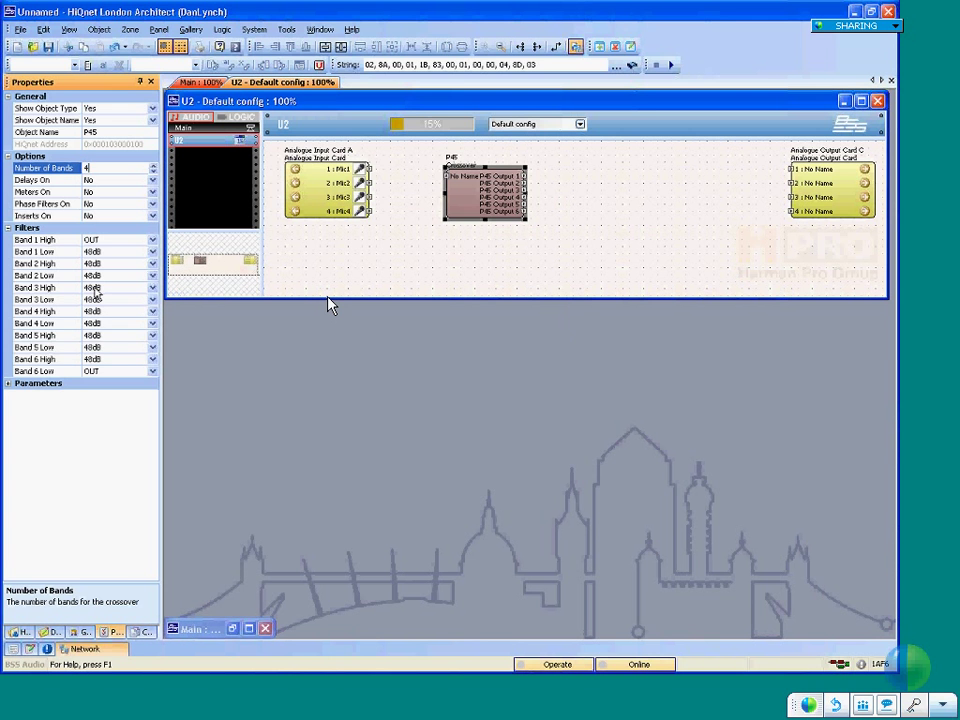
key("Return")
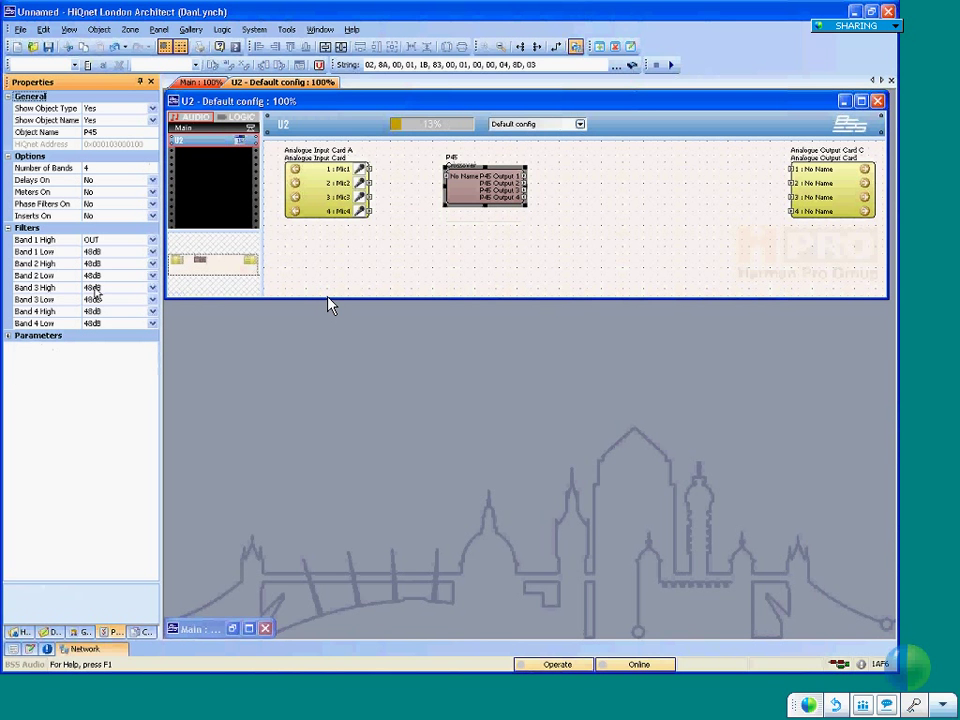
left_click(542, 225)
left_click_drag(522, 183, 792, 183)
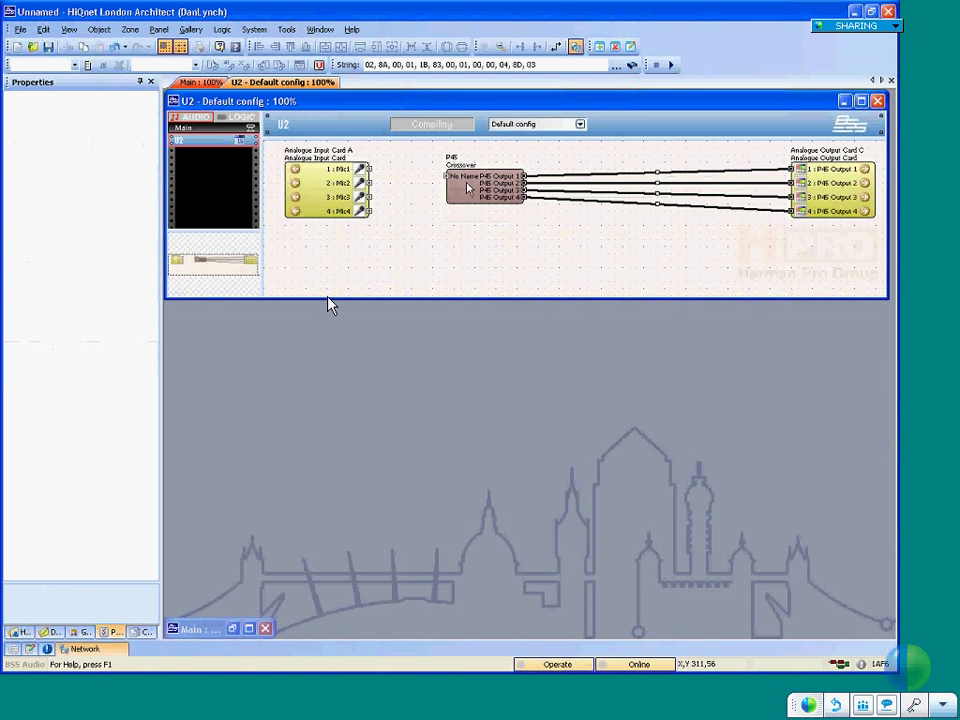
- Open the Crossover's control panel and arrange it below the configuration window, shortening that window so both are visible
double_click(467, 188)
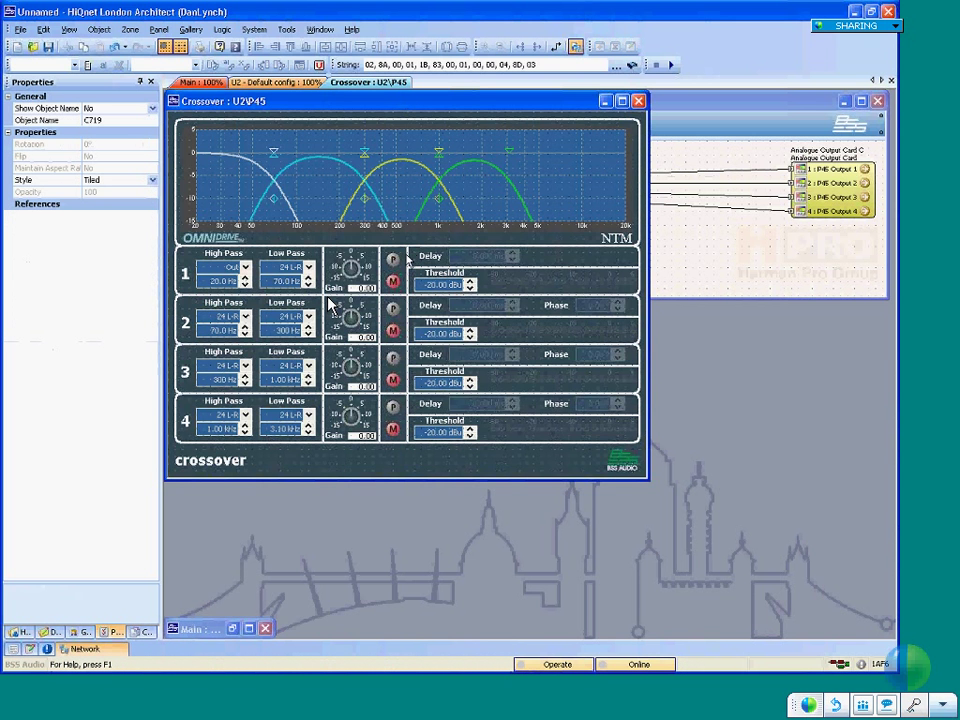
left_click(722, 295)
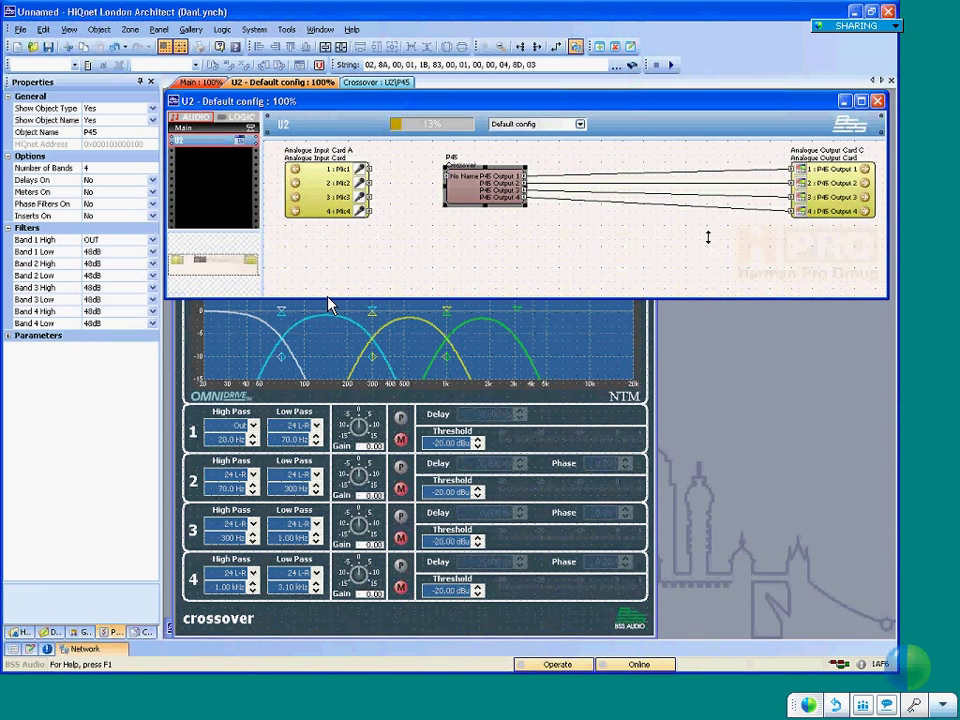
left_click_drag(708, 237, 622, 233)
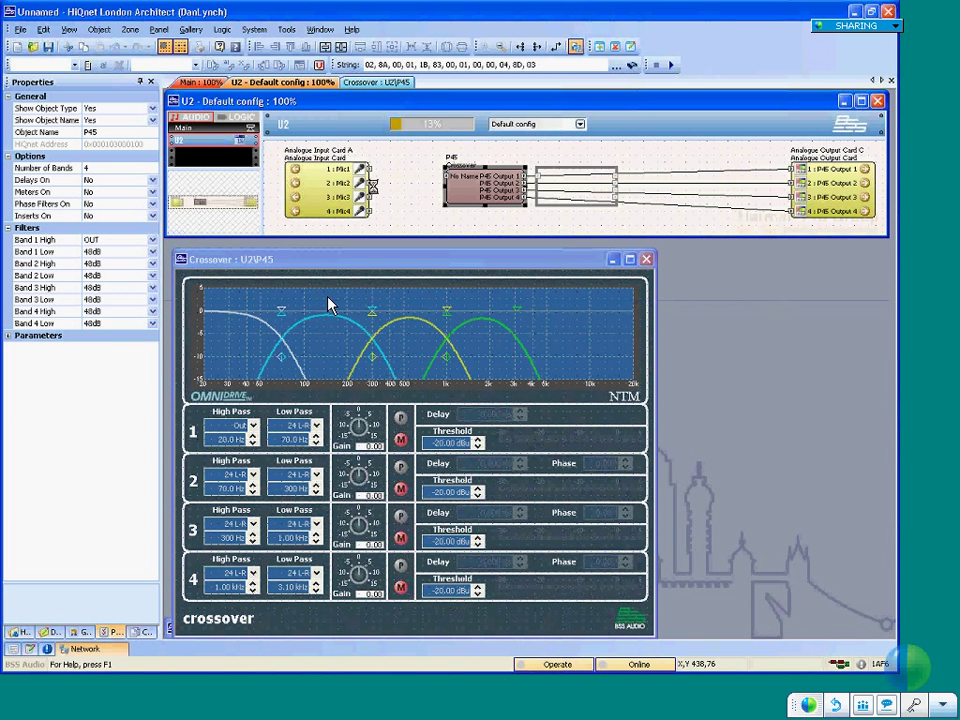
- Move the Crossover object nearer the output card and wire Mic1 to its input
left_click_drag(482, 185, 573, 185)
left_click_drag(369, 170, 538, 176)
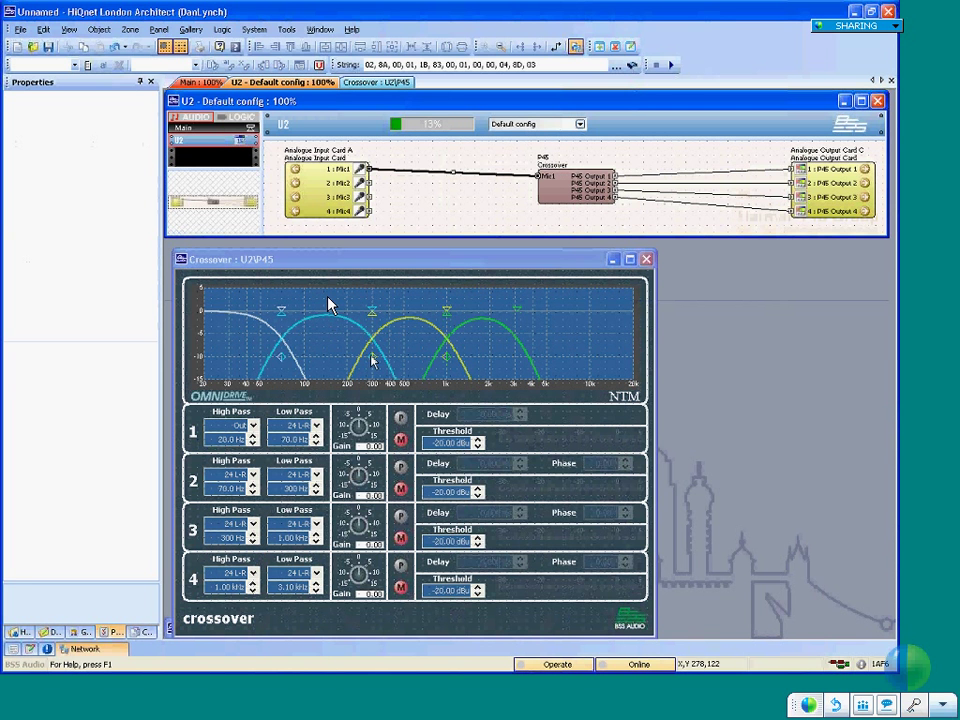
- Shift the crossover point between bands 2 and 3 to about 266 Hz, and band 3's high-pass frequency alone to about 257 Hz
left_click(372, 358)
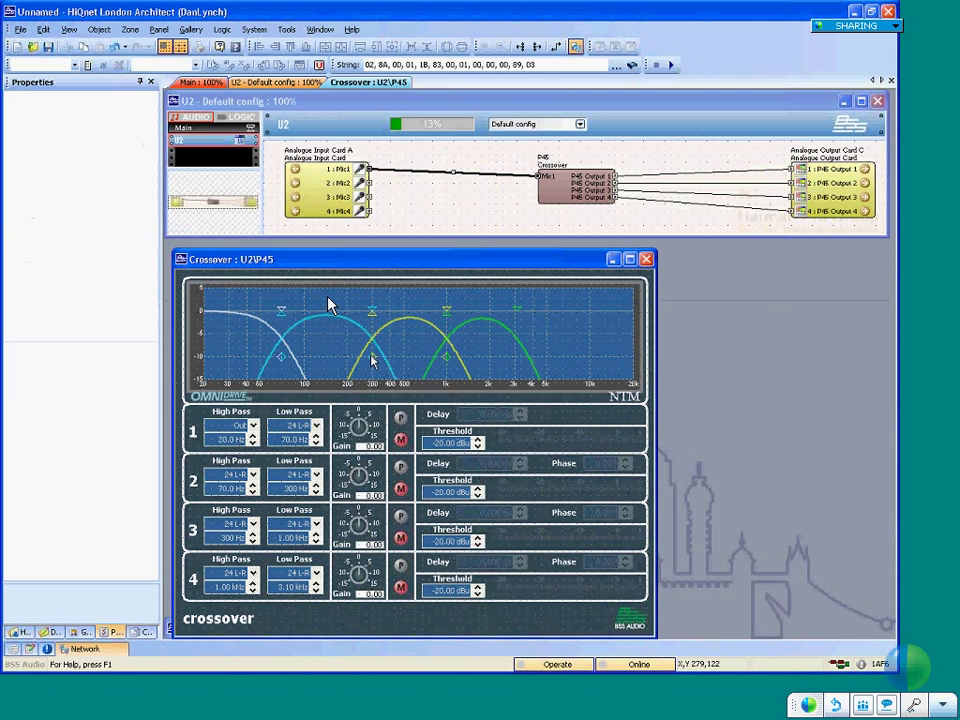
mouse_move(372, 358)
left_mouse_down()
mouse_move(385, 355)
mouse_move(350, 352)
mouse_move(416, 360)
mouse_move(364, 356)
left_mouse_up()
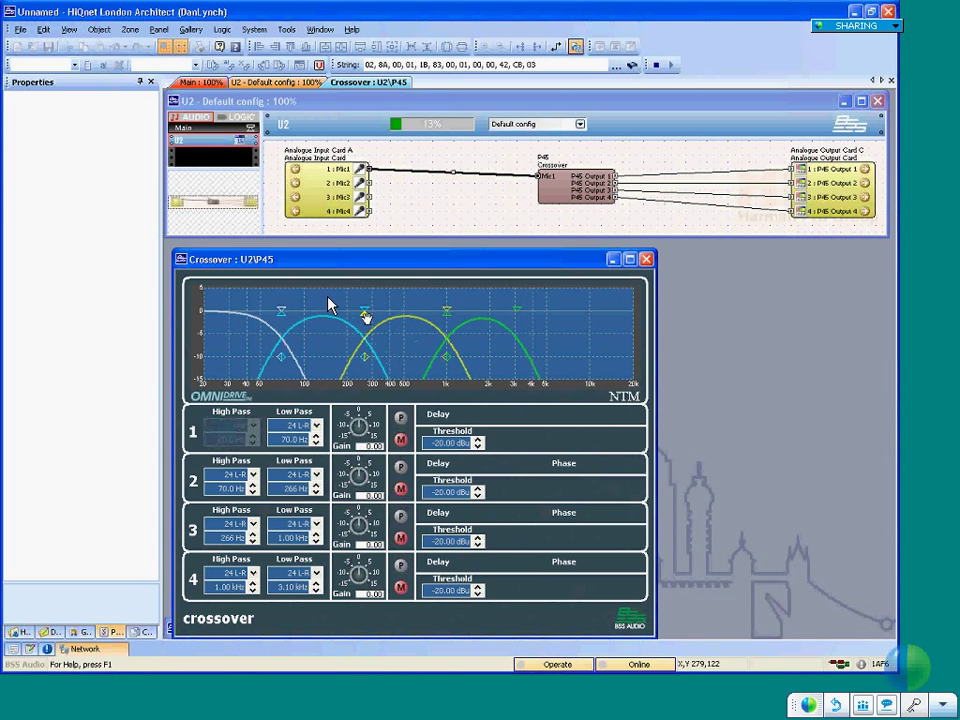
mouse_move(367, 317)
left_mouse_down()
mouse_move(324, 314)
mouse_move(421, 316)
mouse_move(361, 312)
left_mouse_up()
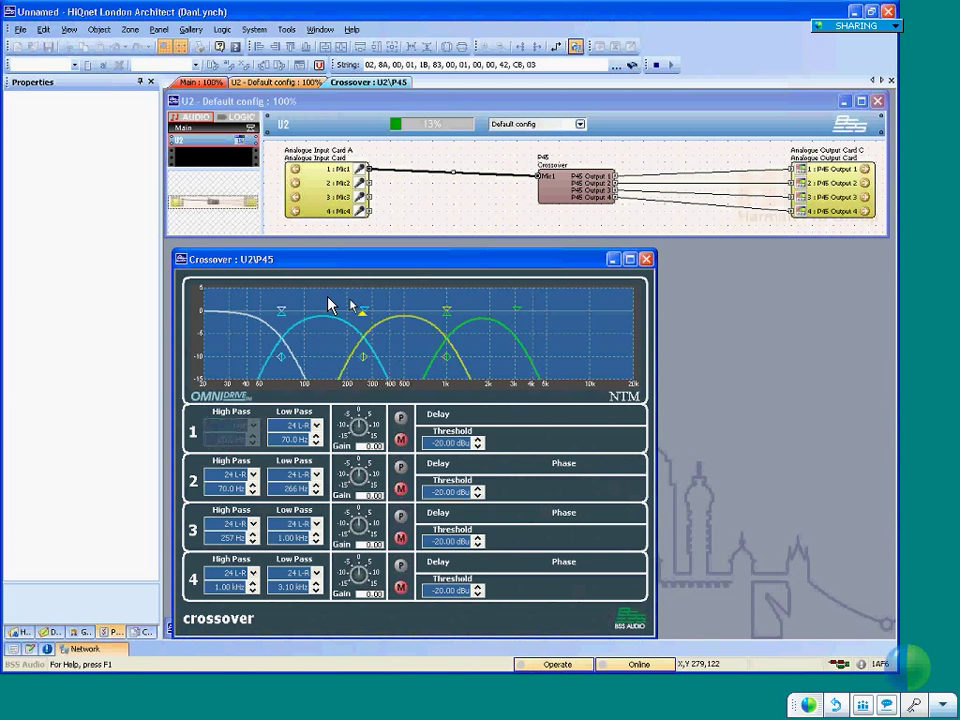
- Raise the gain of crossover band 1 to about +0.42
left_click_drag(359, 428, 360, 457)
left_click(330, 305)
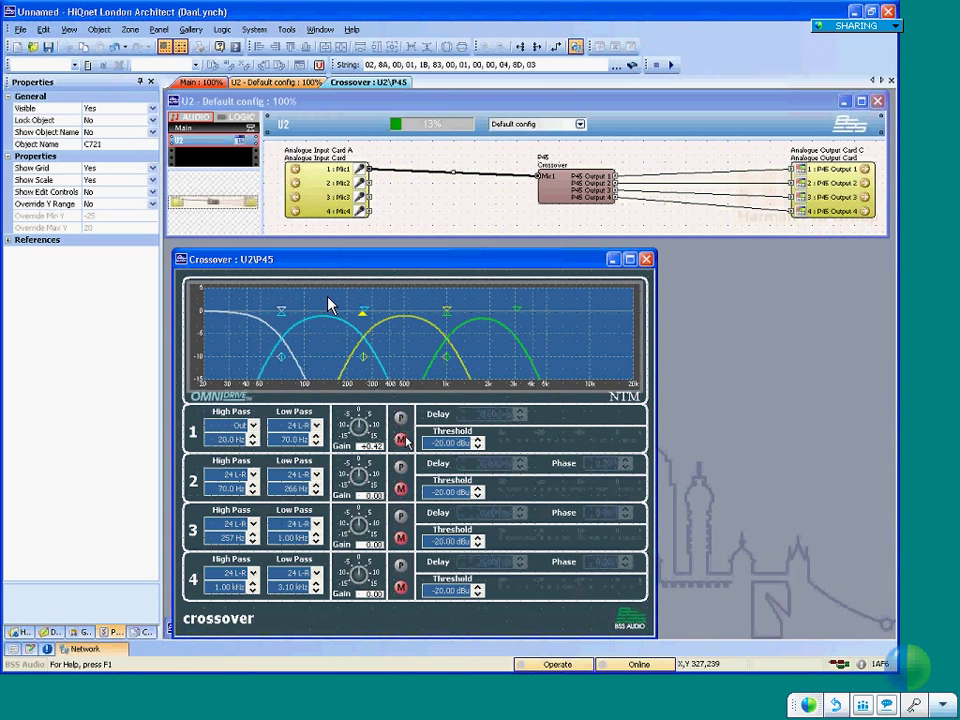
left_click(248, 430)
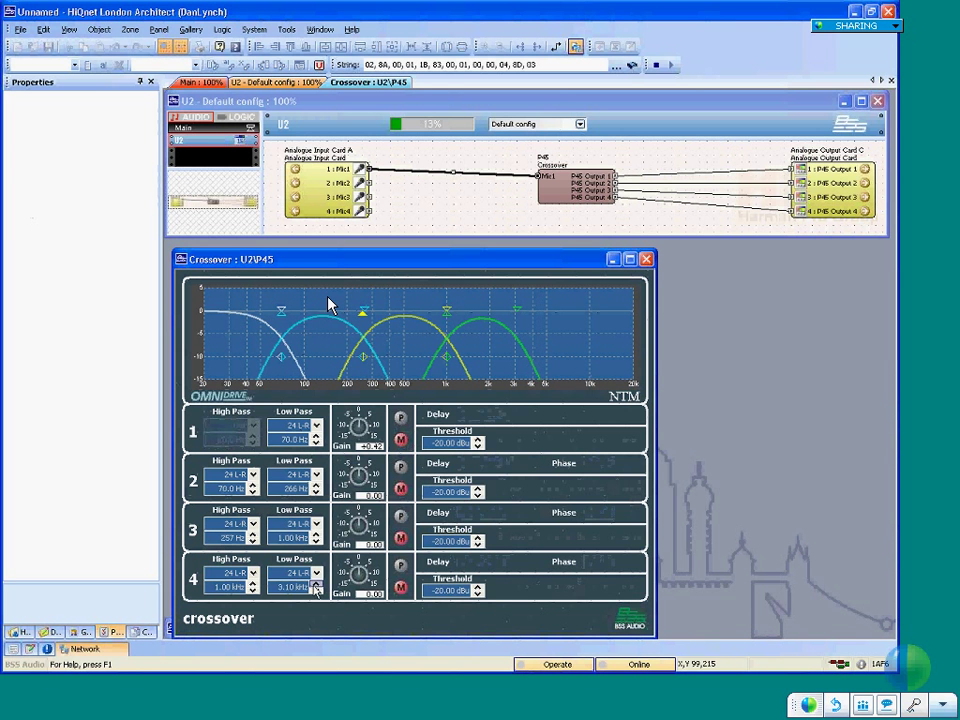
left_click(328, 300)
left_click(250, 435)
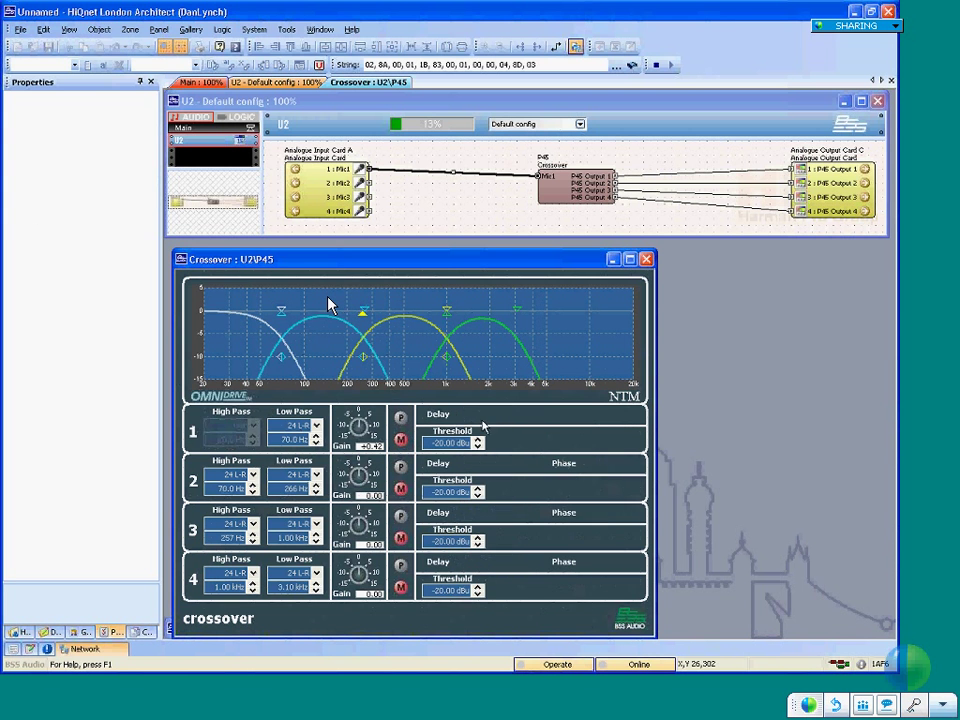
key("F10")
left_click(607, 432)
key("F10")
left_click(607, 427)
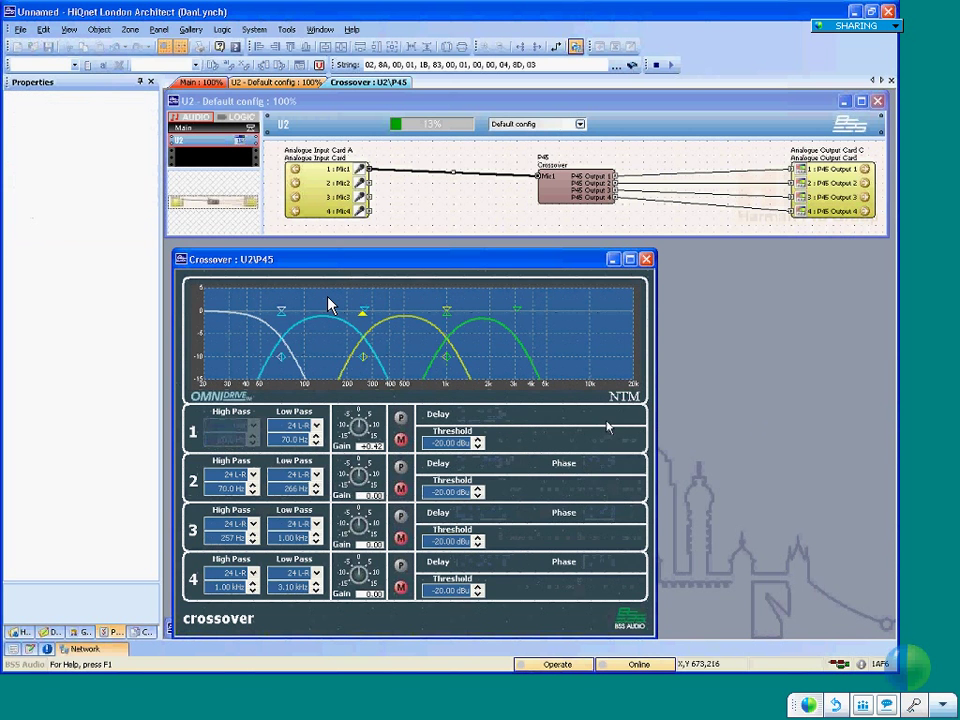
- Open the configuration's advanced resource usage statistics to examine the DSP load, and close them again
left_click(463, 127)
double_click(462, 127)
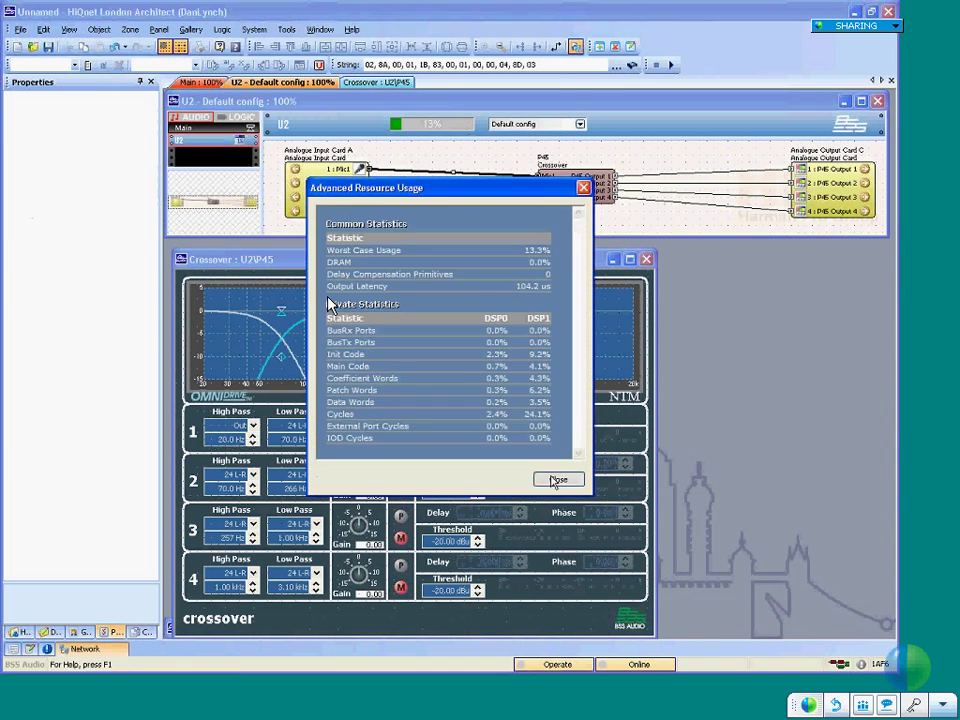
left_click(555, 480)
- Enable delays, meters and phase filters on the Crossover object, and check the configuration's advanced resource usage
left_click(564, 189)
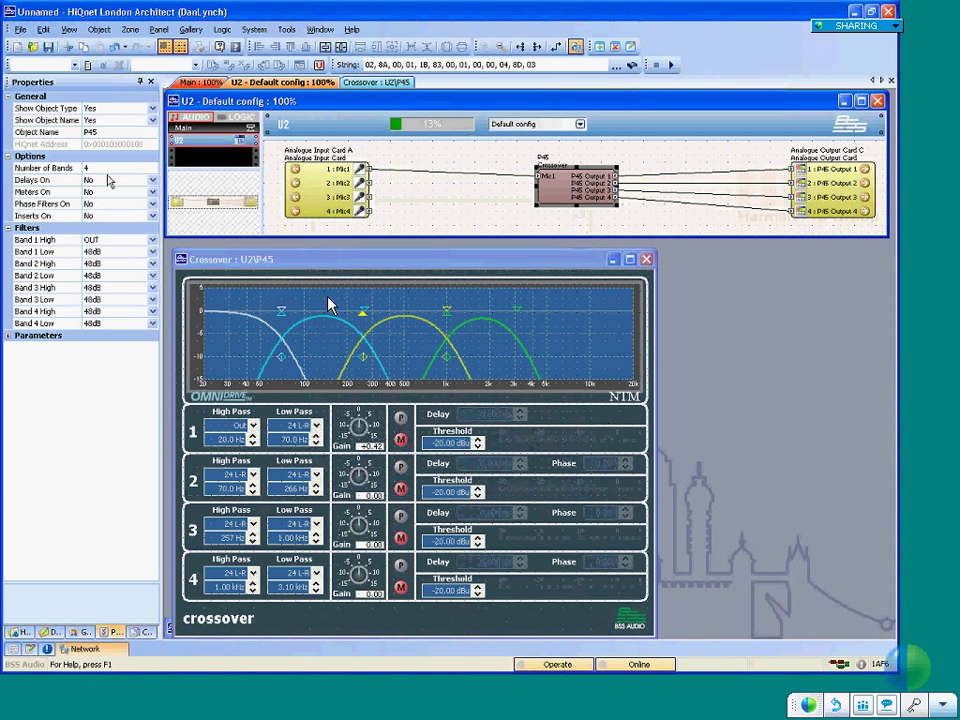
double_click(105, 180)
double_click(95, 192)
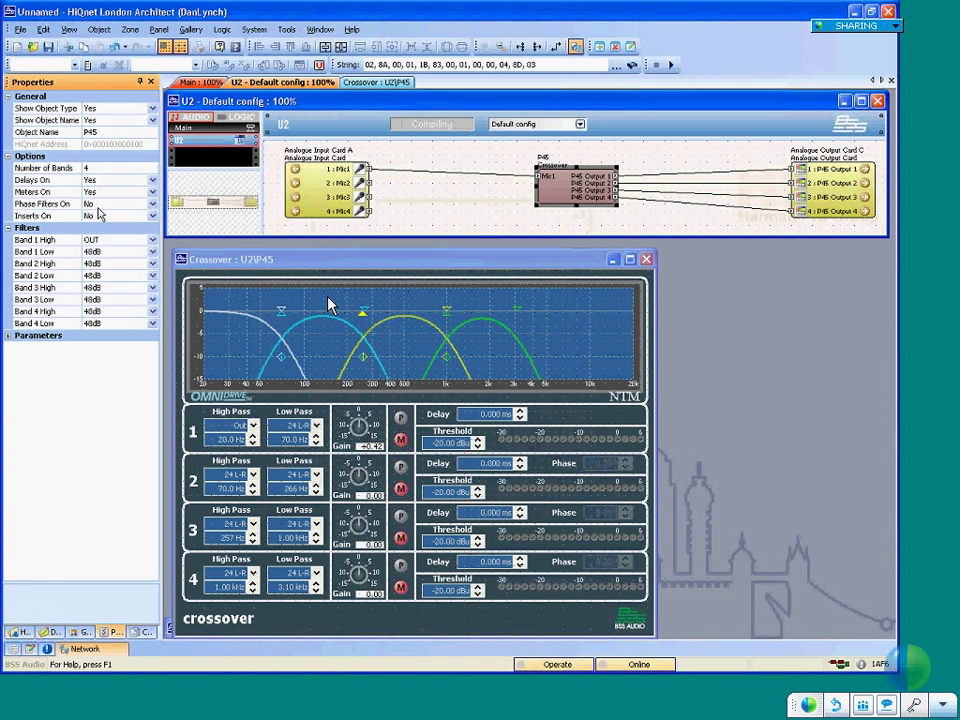
double_click(96, 204)
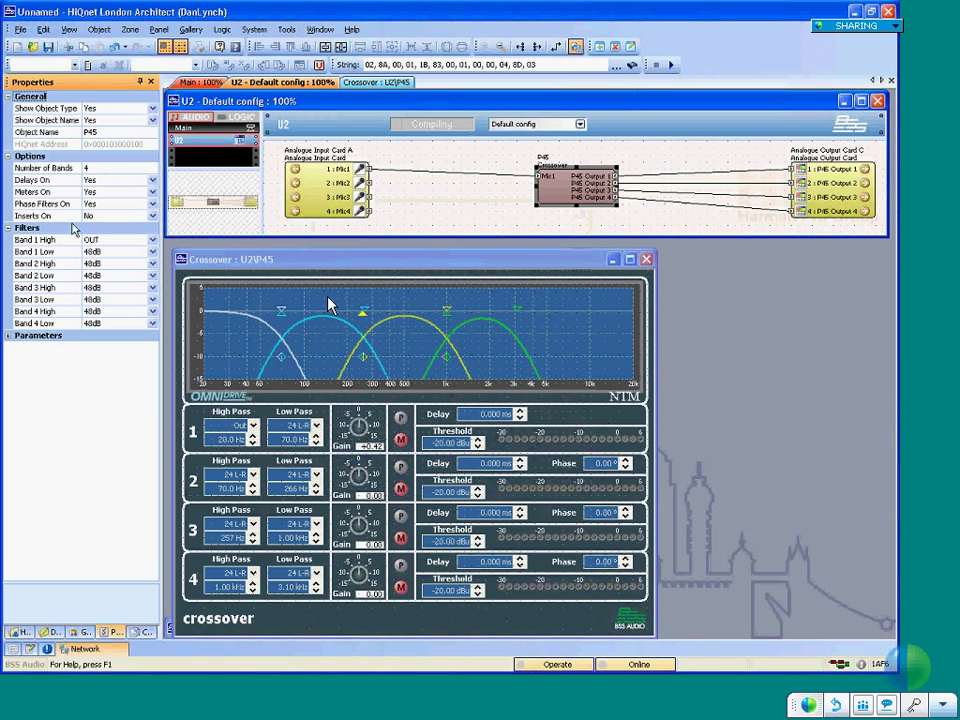
left_click(449, 127)
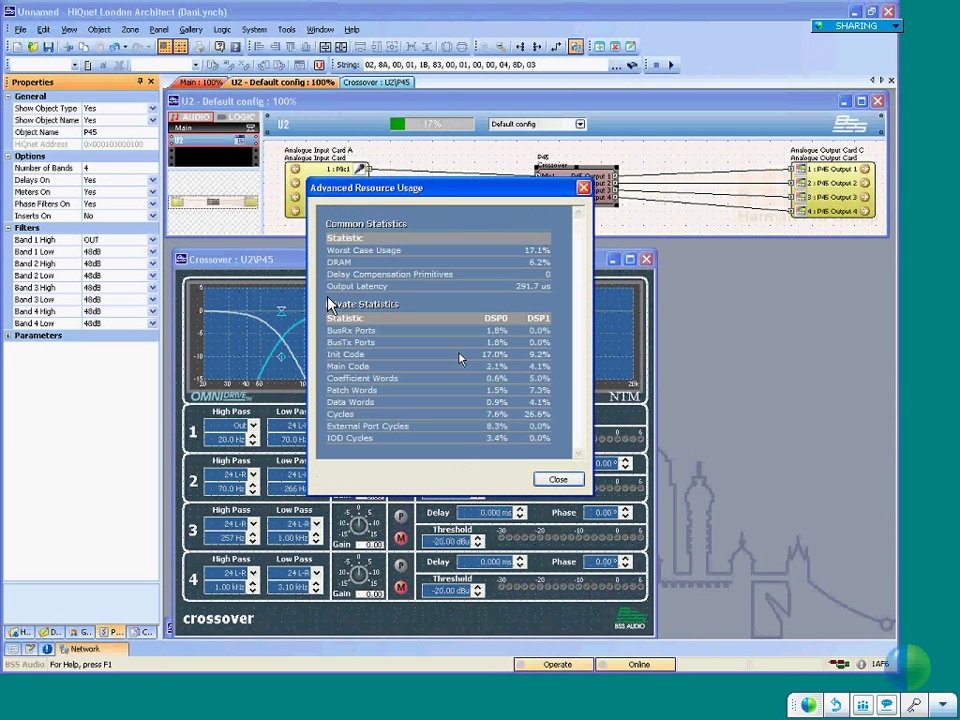
left_click(554, 480)
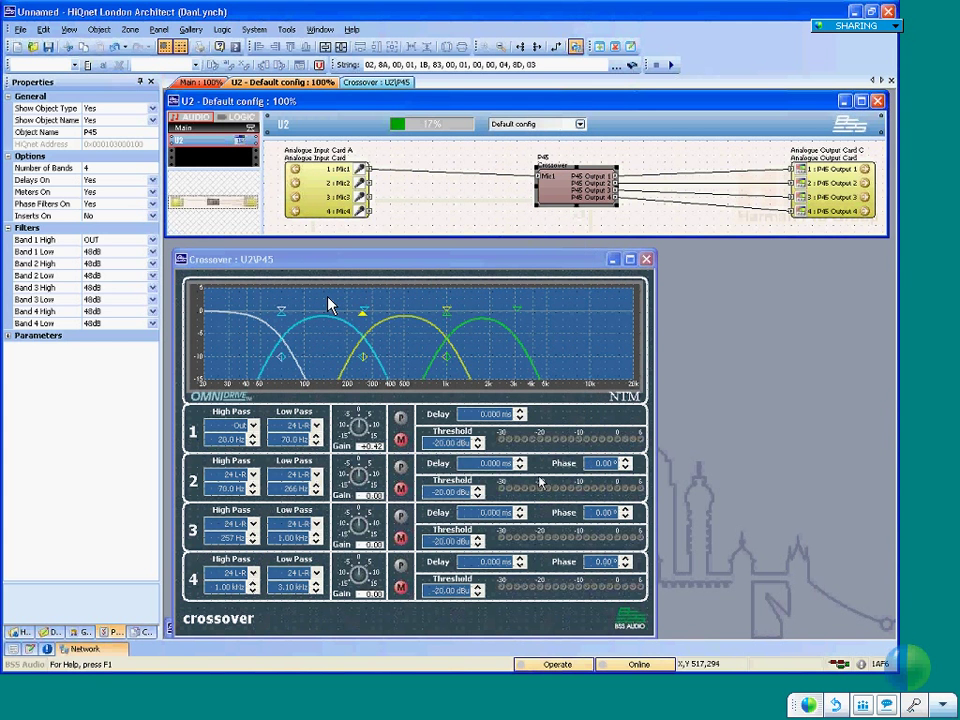
- Set the thresholds of crossover bands 1, 2 and 3 to +18, +12 and +3 dBu
left_click(478, 420)
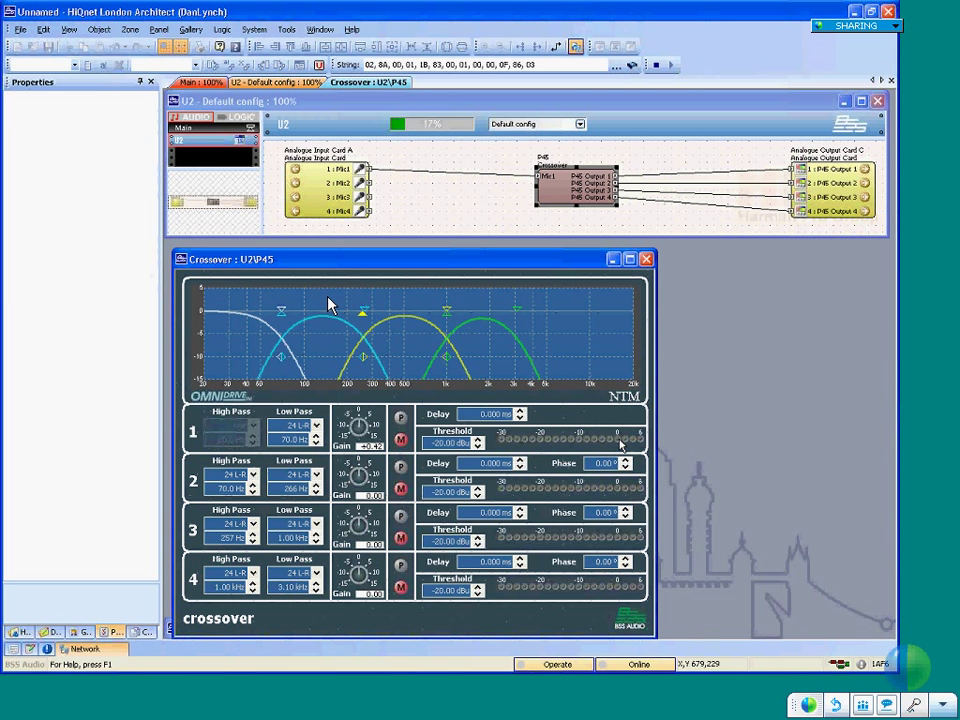
left_click(449, 441)
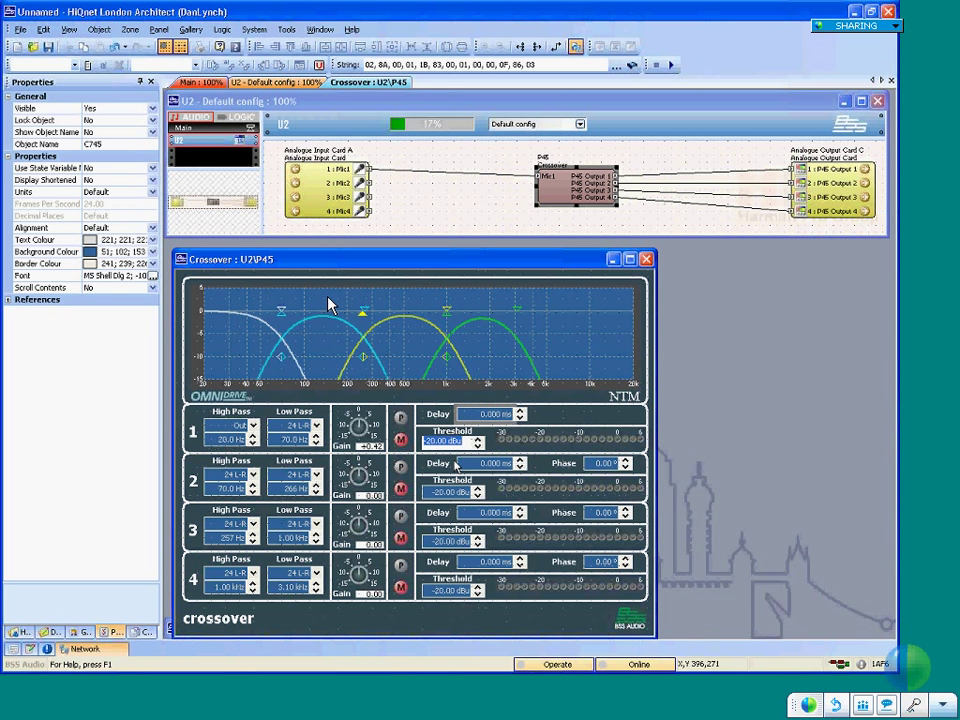
type("16")
key("Return")
left_click(449, 492)
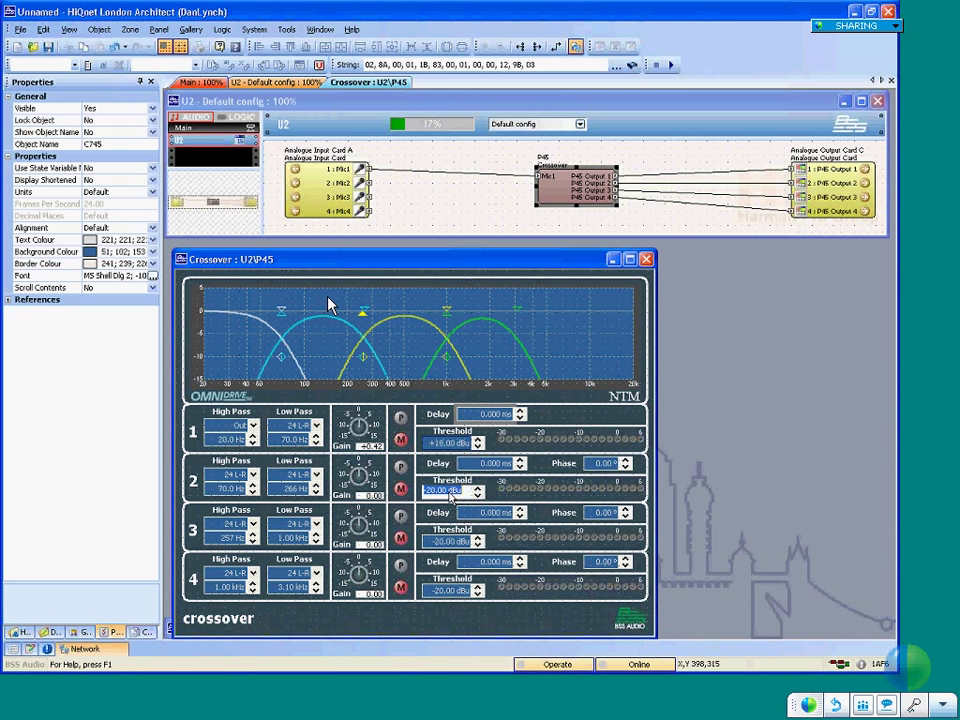
type("12")
key("Return")
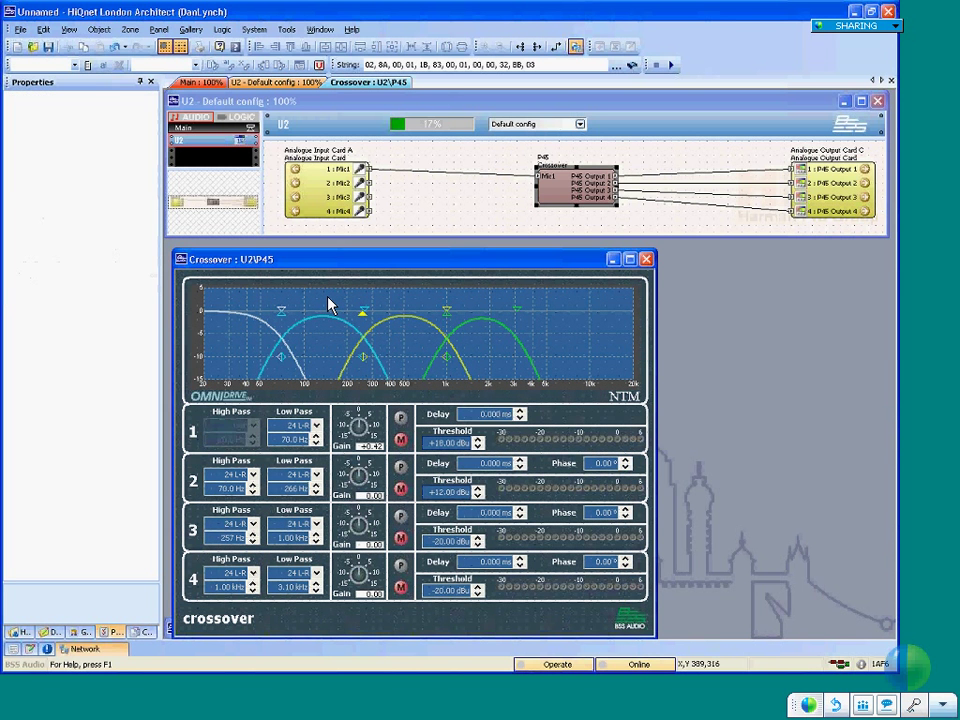
left_click(449, 541)
type("3")
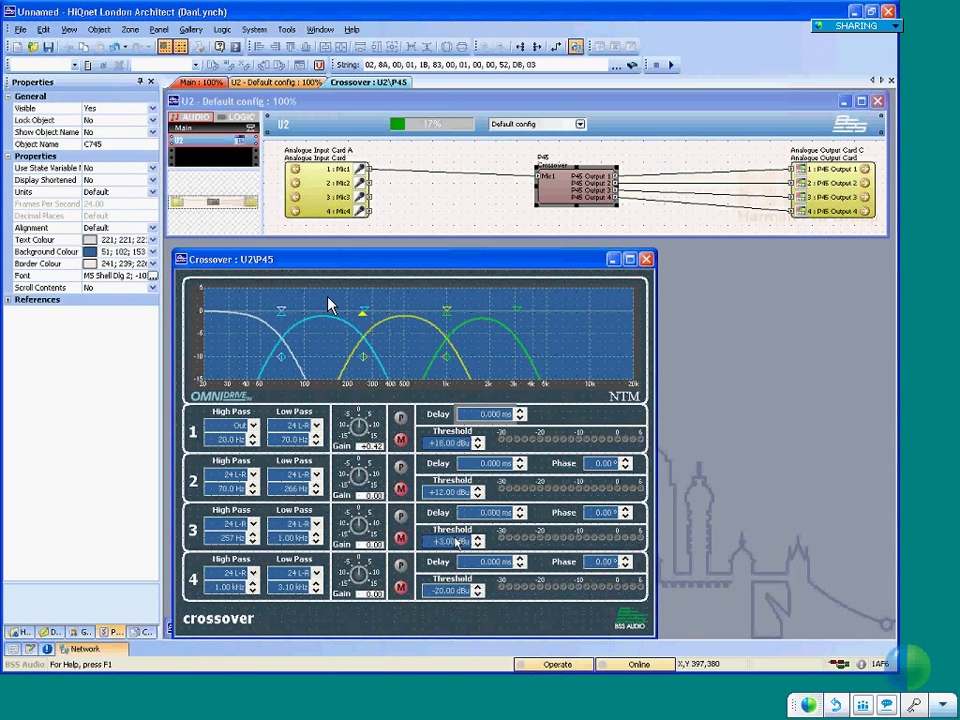
key("Return")
- Set the threshold of crossover band 4 to -14 dBu, replacing a first entry of +14 dBu
left_click(445, 591)
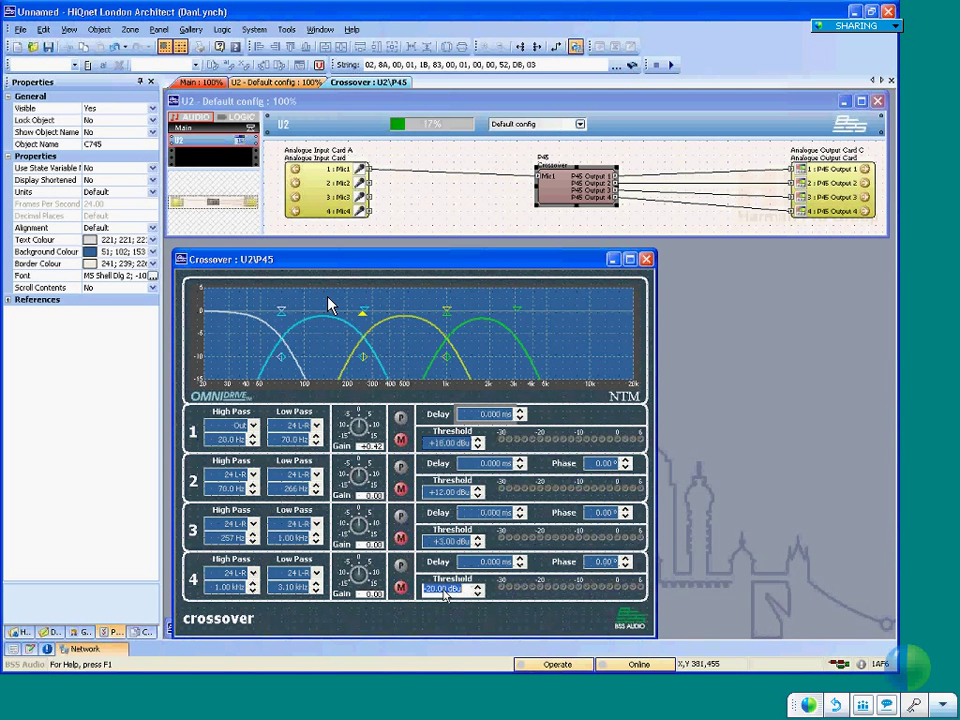
type("14")
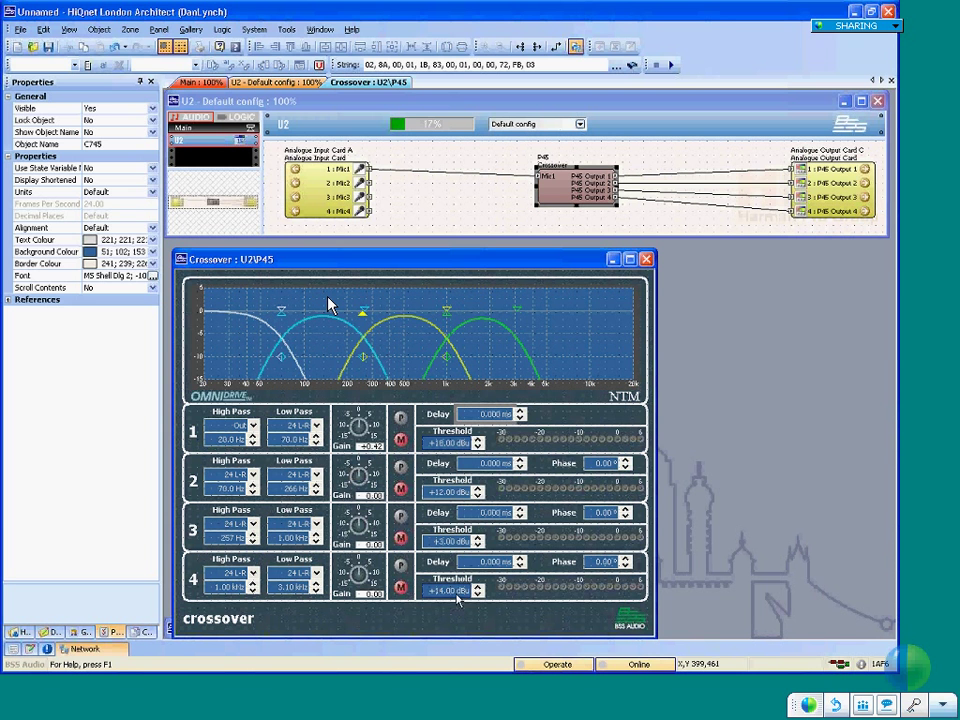
key("Return")
left_click(450, 543)
left_click(448, 588)
left_click(533, 598)
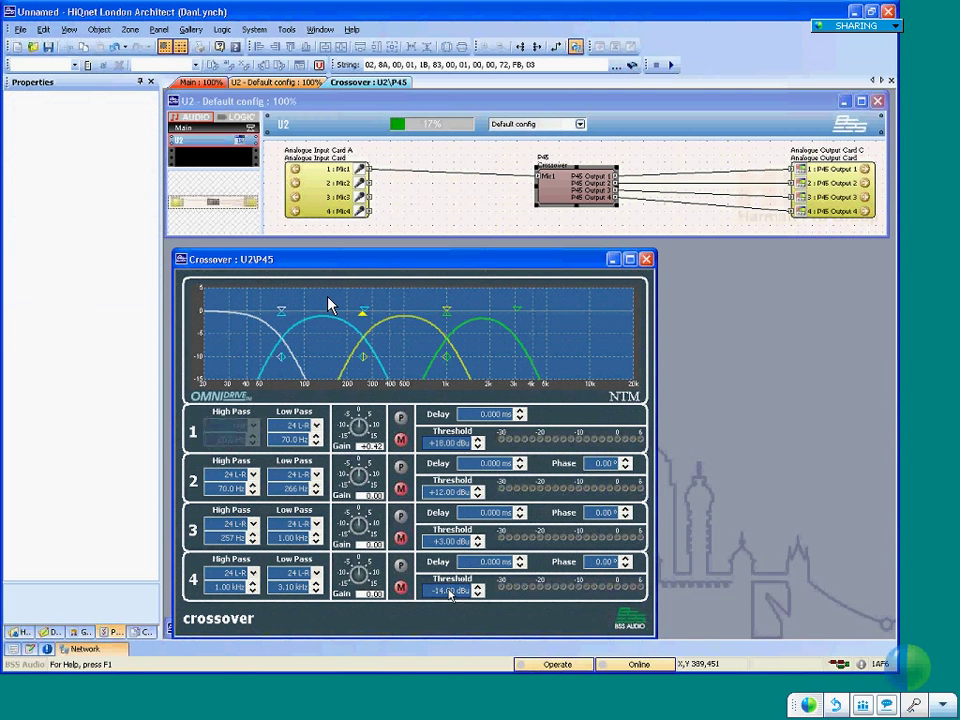
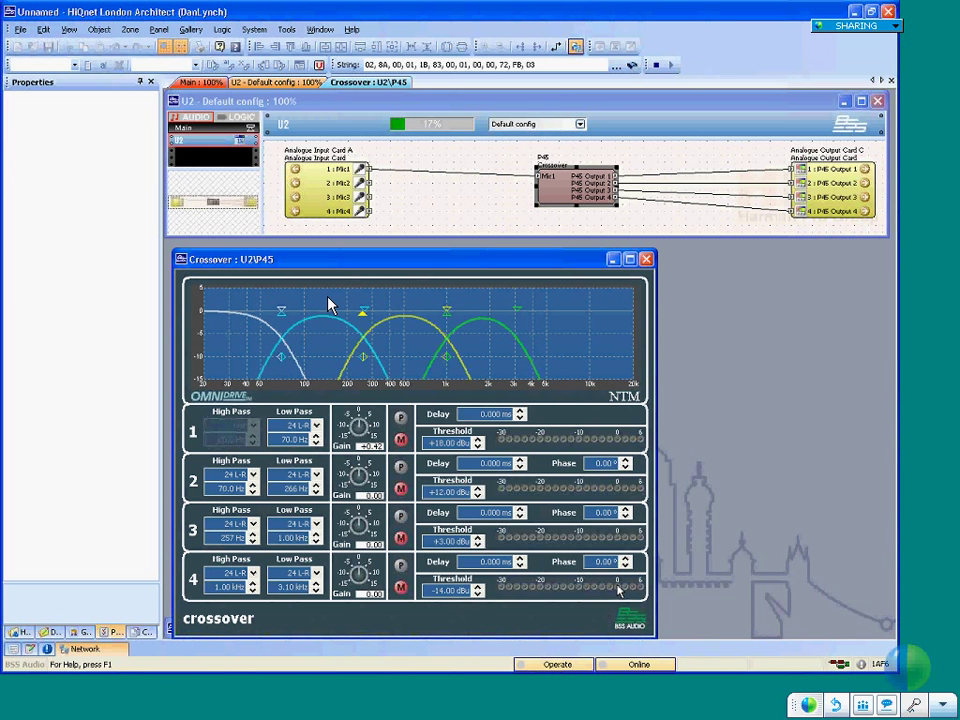
left_click(618, 590)
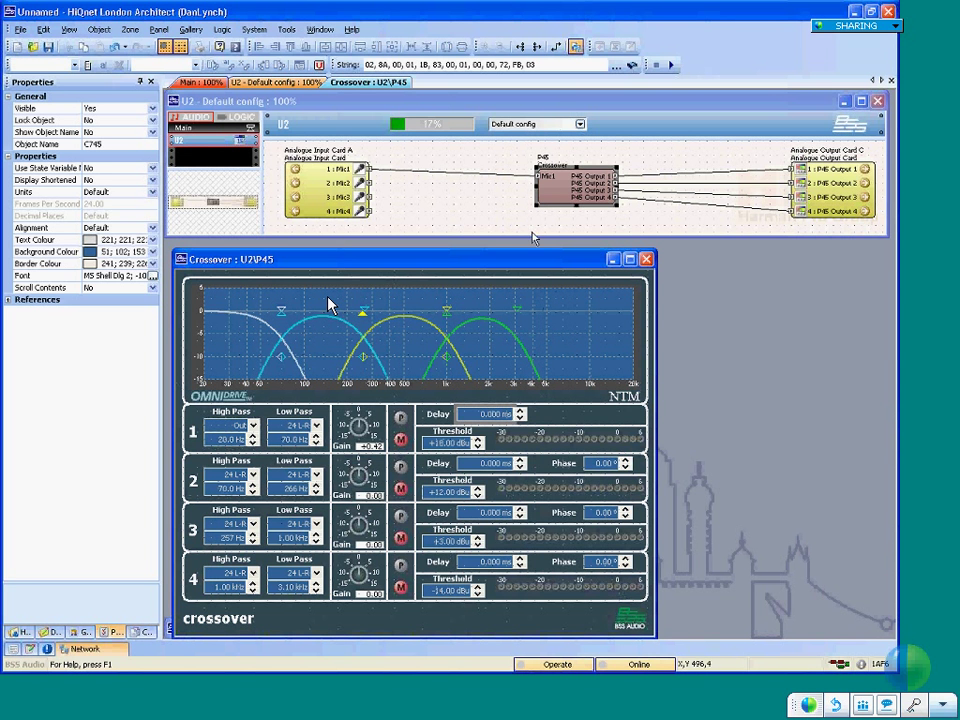
- Turn on inserts for the Crossover object and move it nearer the output card
left_click(567, 188)
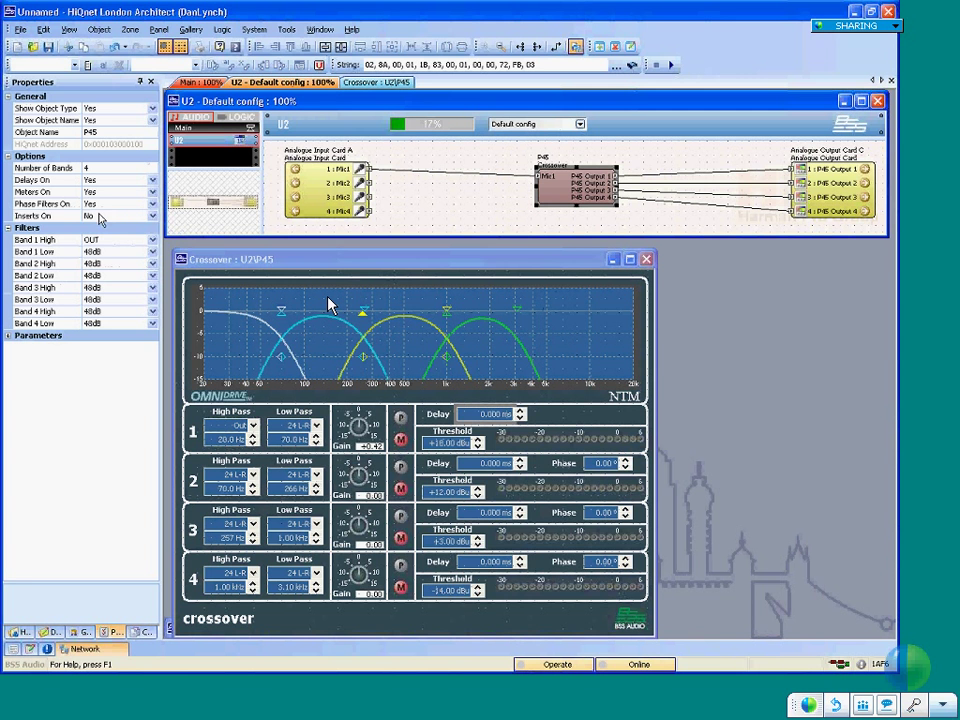
left_click(100, 216)
double_click(100, 216)
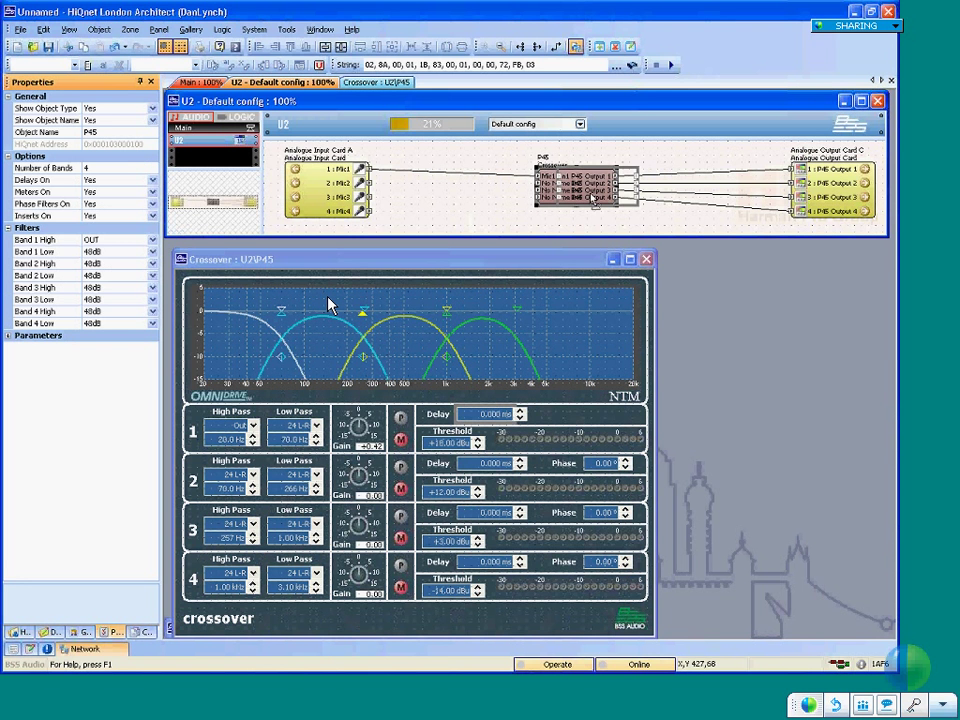
left_click_drag(565, 196, 653, 191)
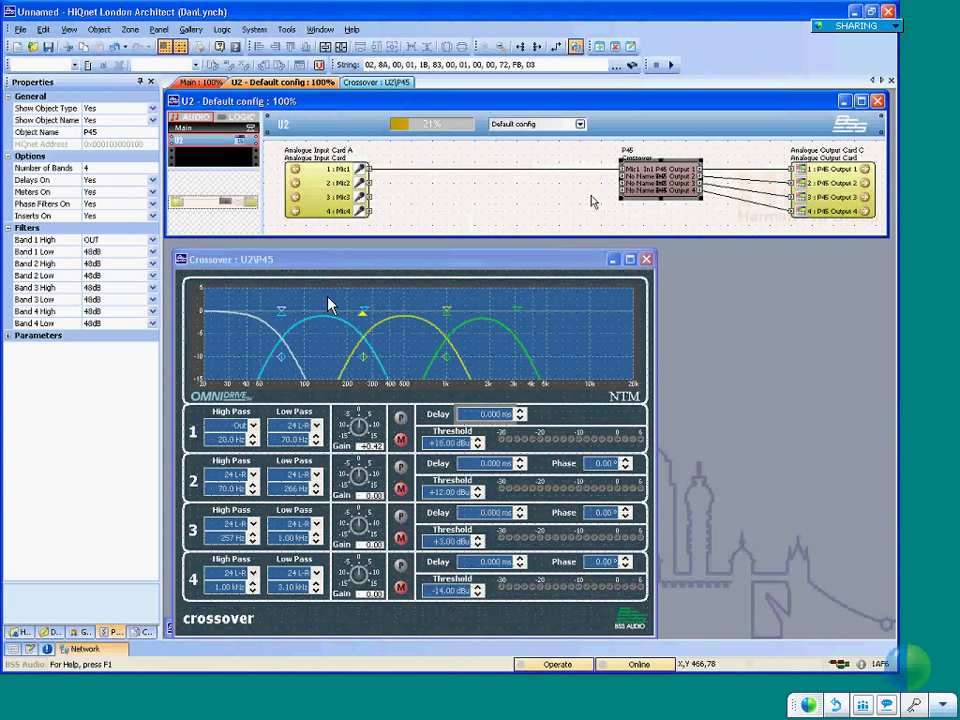
- Turn the Crossover's inserts off and set its number of bands to 1
double_click(108, 215)
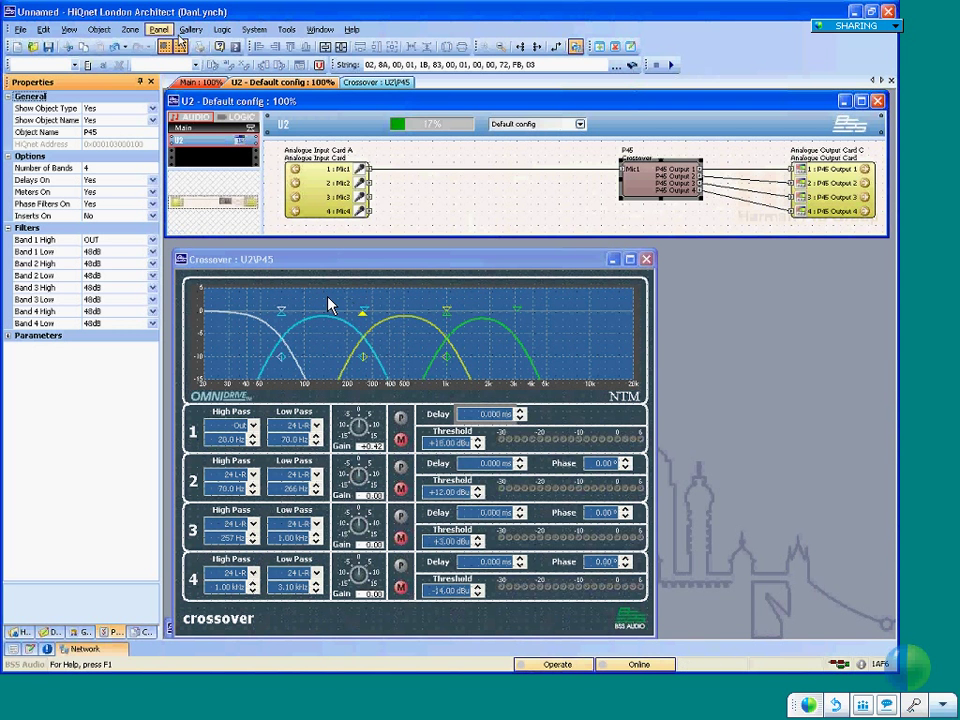
left_click(100, 168)
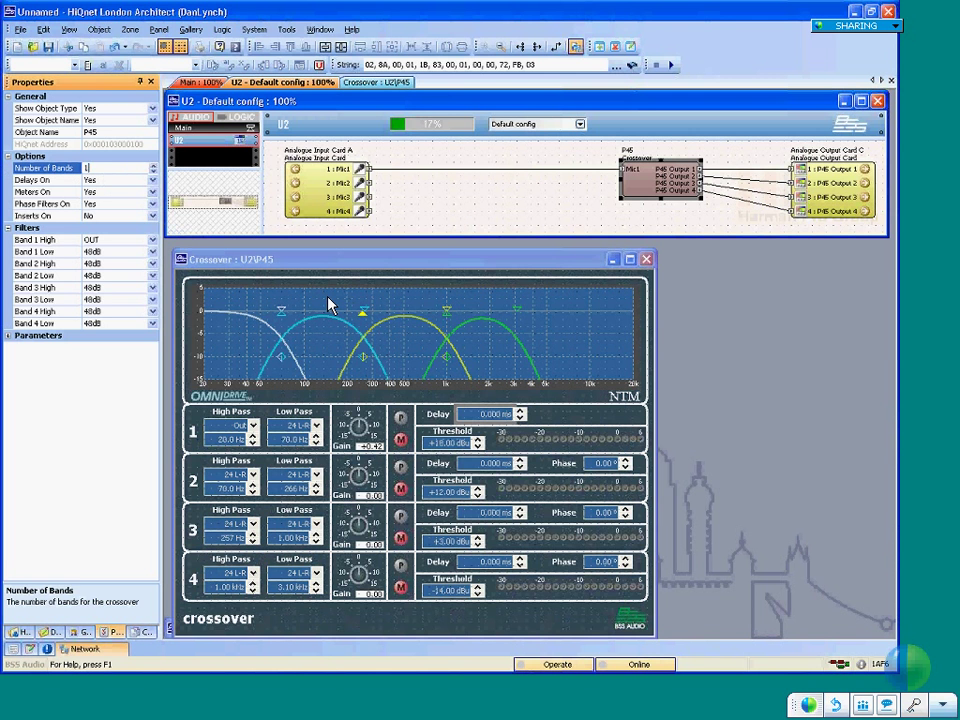
type("1")
key("Return")
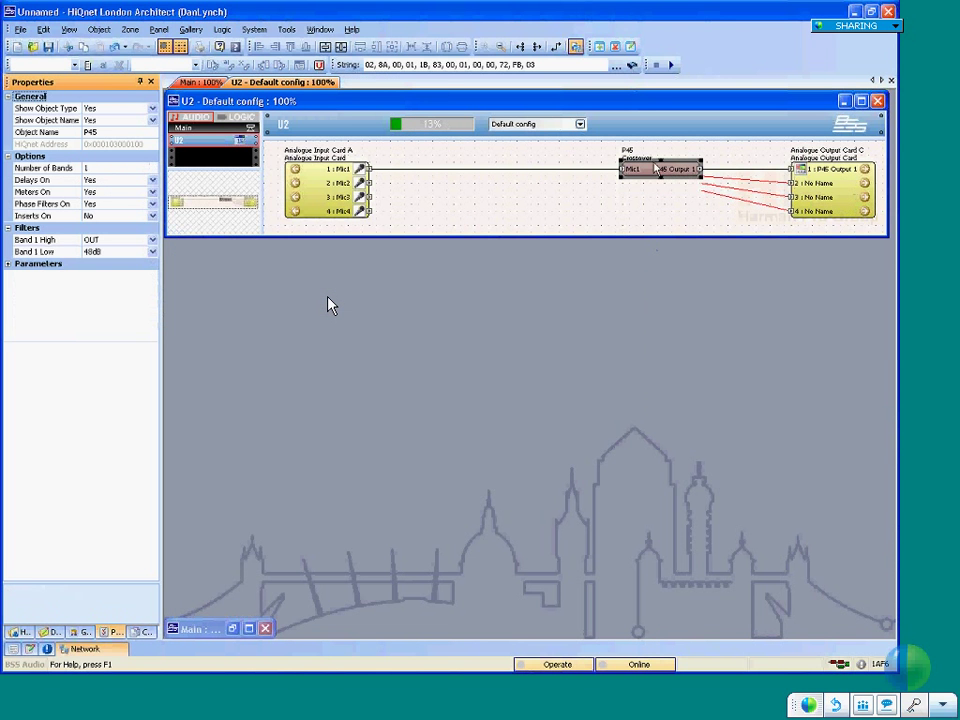
- Delete the three disconnected wires leading to output channels 2 to 4, and open the Crossover's control panel
mouse_move(668, 220)
left_mouse_down()
mouse_move(812, 194)
mouse_move(823, 173)
left_mouse_up()
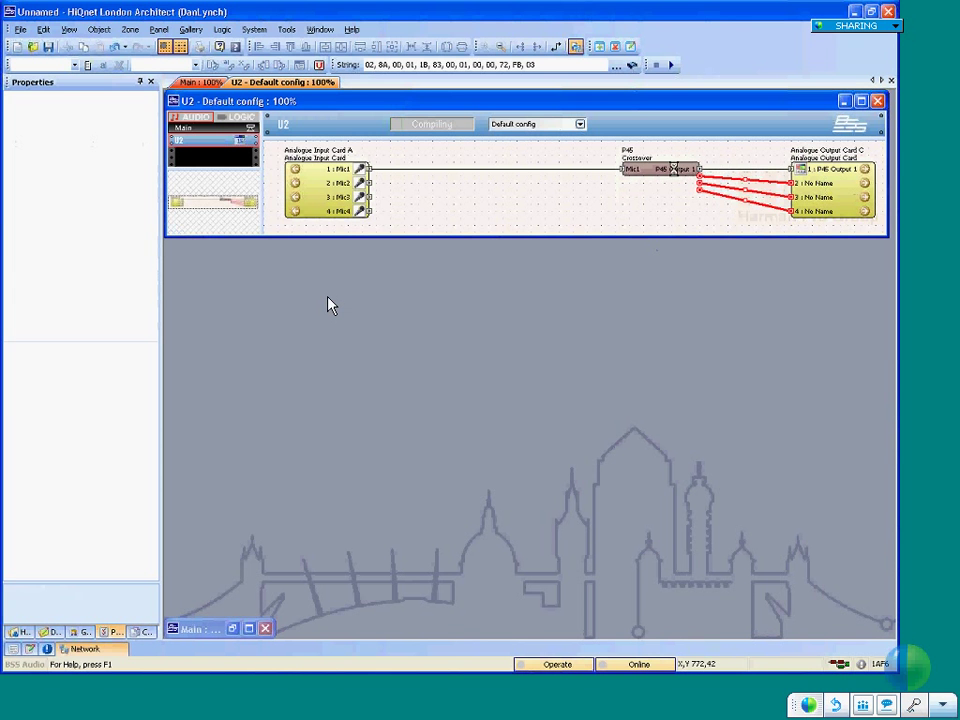
key("Delete")
left_click(670, 170)
double_click(671, 172)
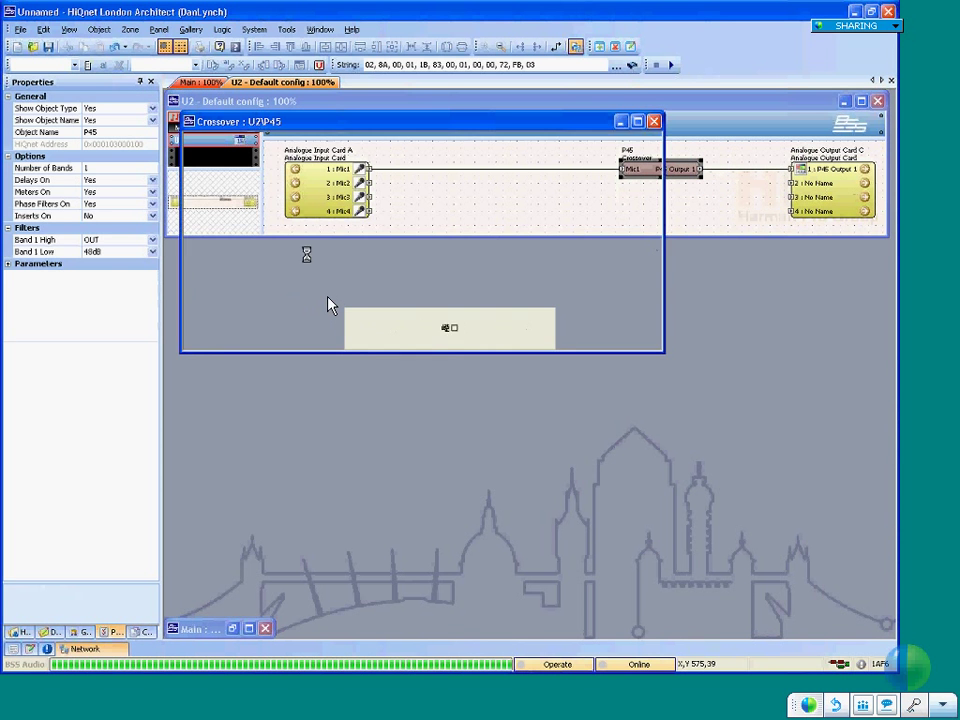
- Convert the Crossover's default control panel to a custom panel, enlarge its window and select the controls on its right-hand part
left_click(170, 31)
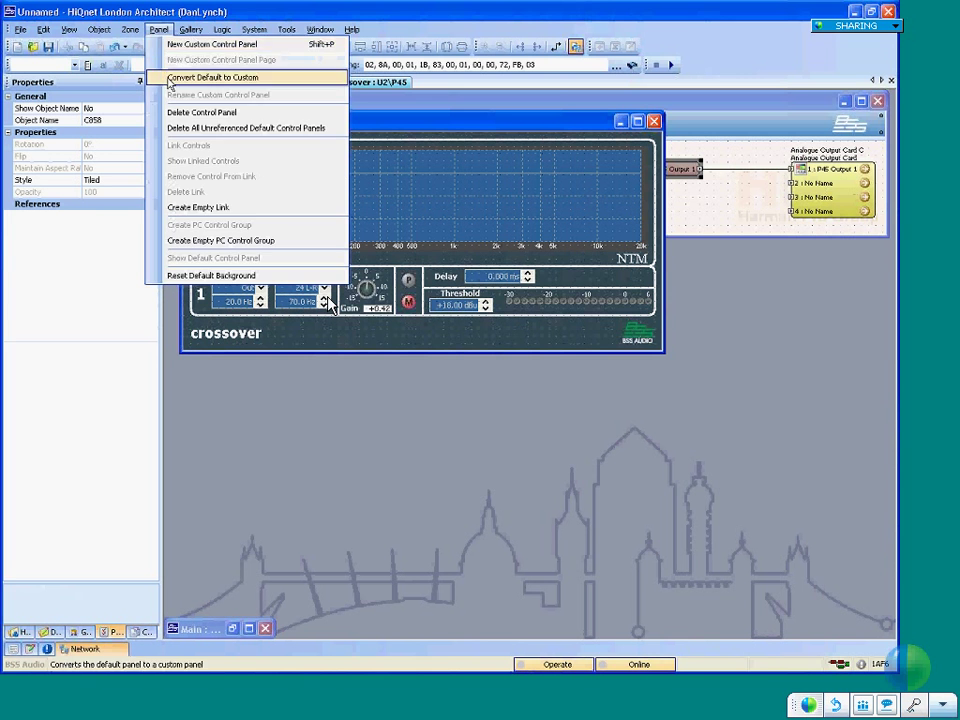
left_click(171, 80)
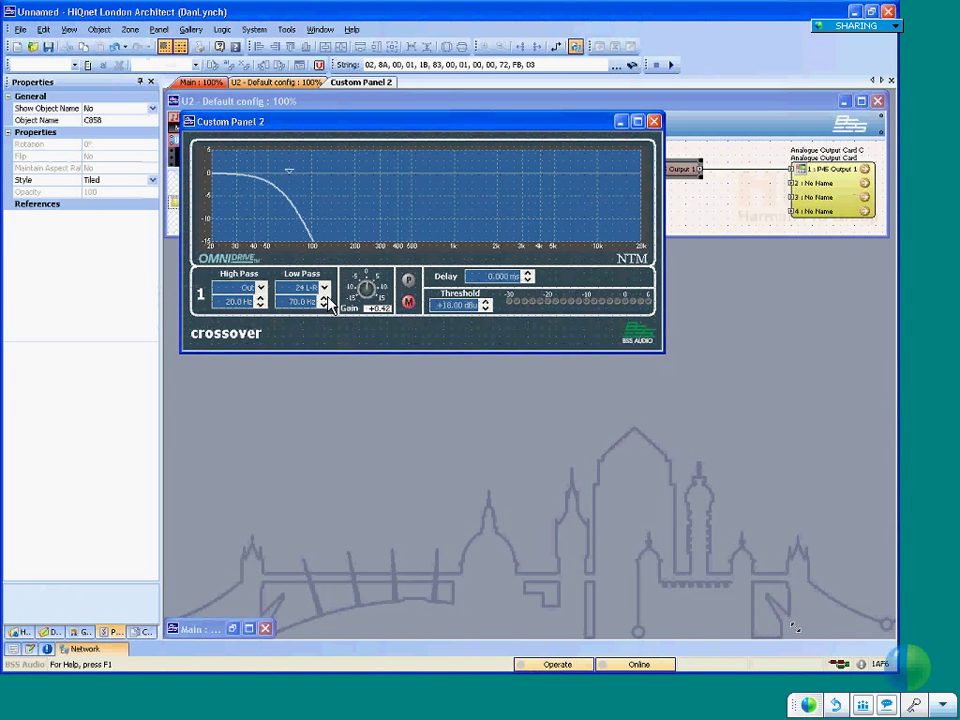
left_click_drag(795, 636, 797, 636)
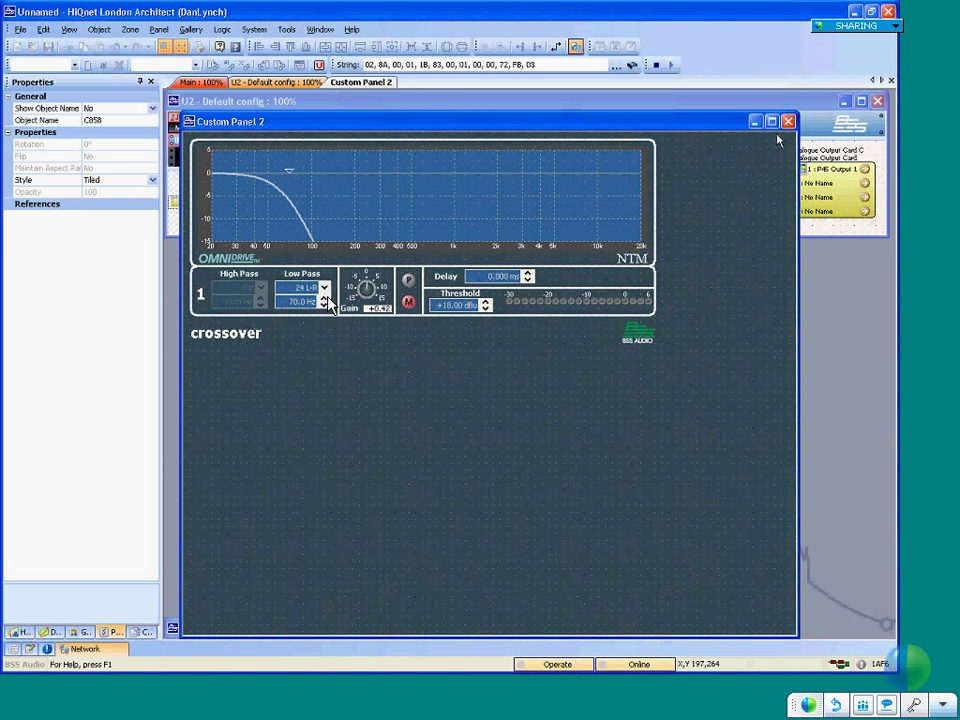
left_click_drag(353, 361, 665, 272)
- Set the Crossover object's Band 1 High filter option to 48dB
left_click(275, 82)
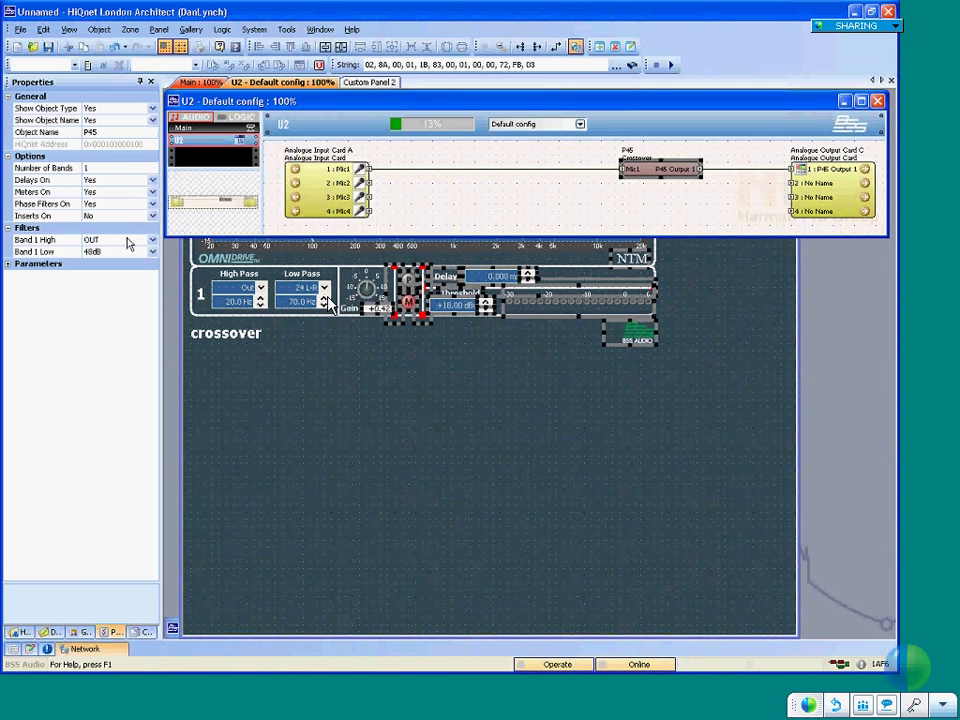
left_click(124, 243)
key("Down")
key("Down")
key("Return")
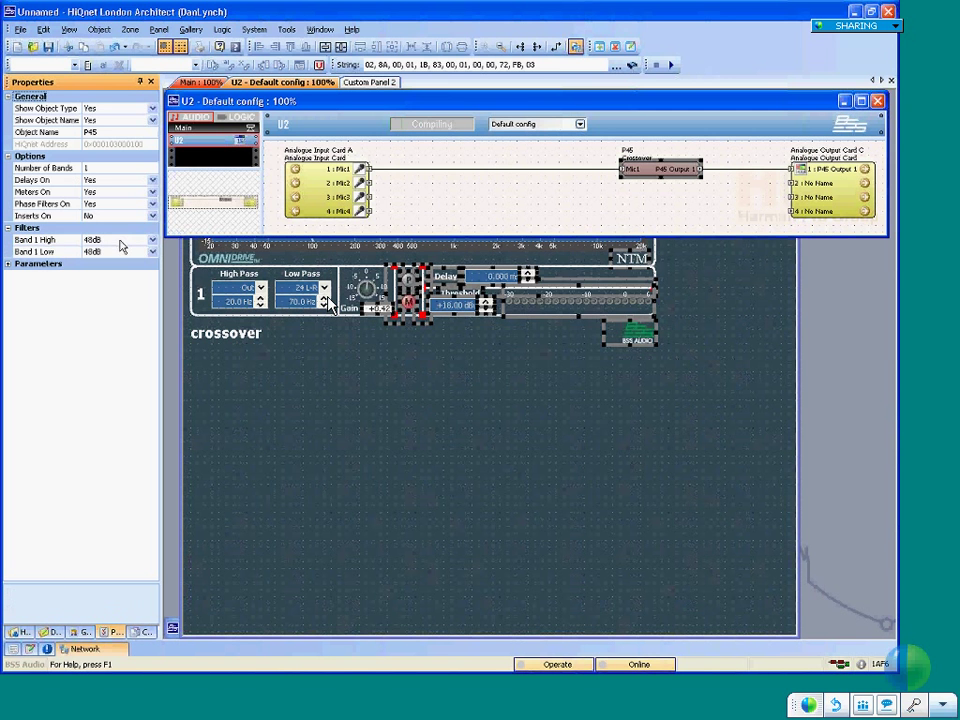
- Set both the high-pass and low-pass filter types of band 1 to NTM-52 in the custom panel
left_click(262, 303)
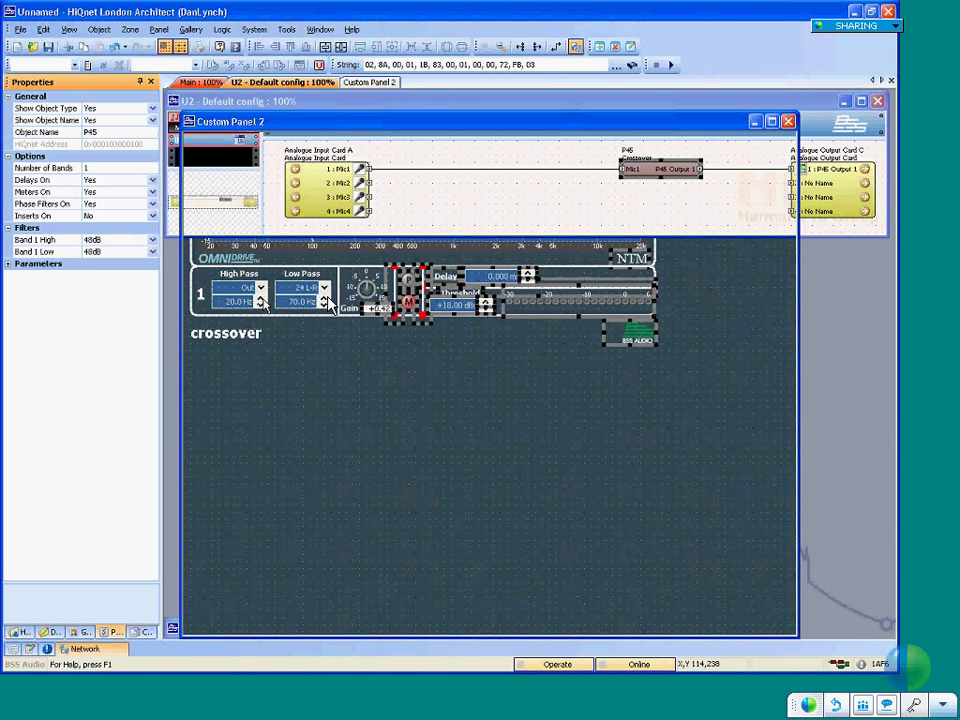
left_click(260, 288)
left_click(248, 446)
left_click(325, 288)
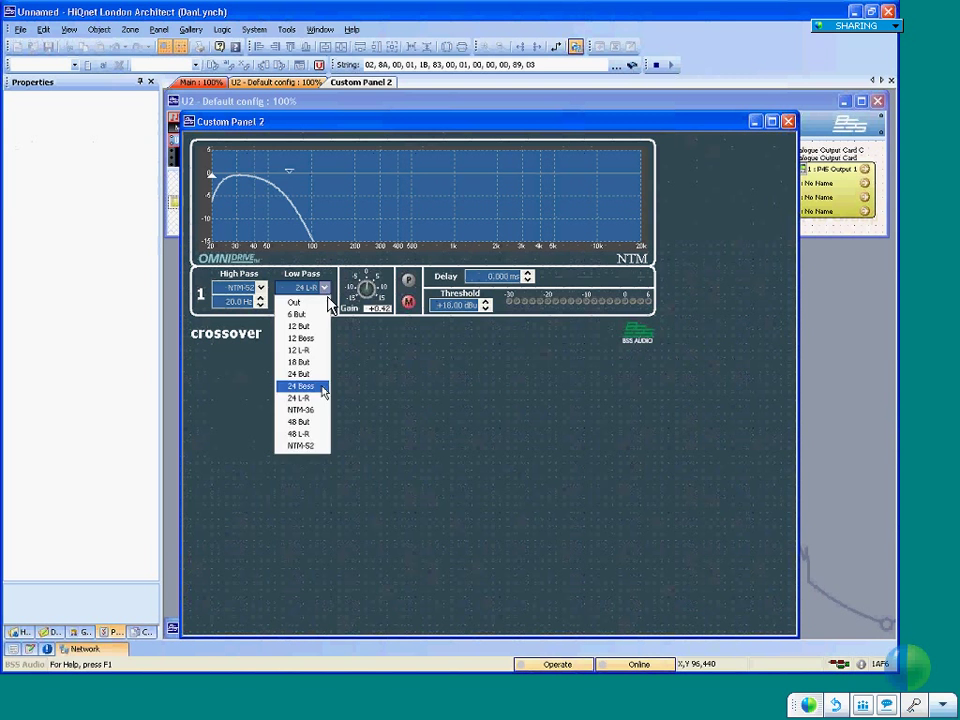
left_click(315, 446)
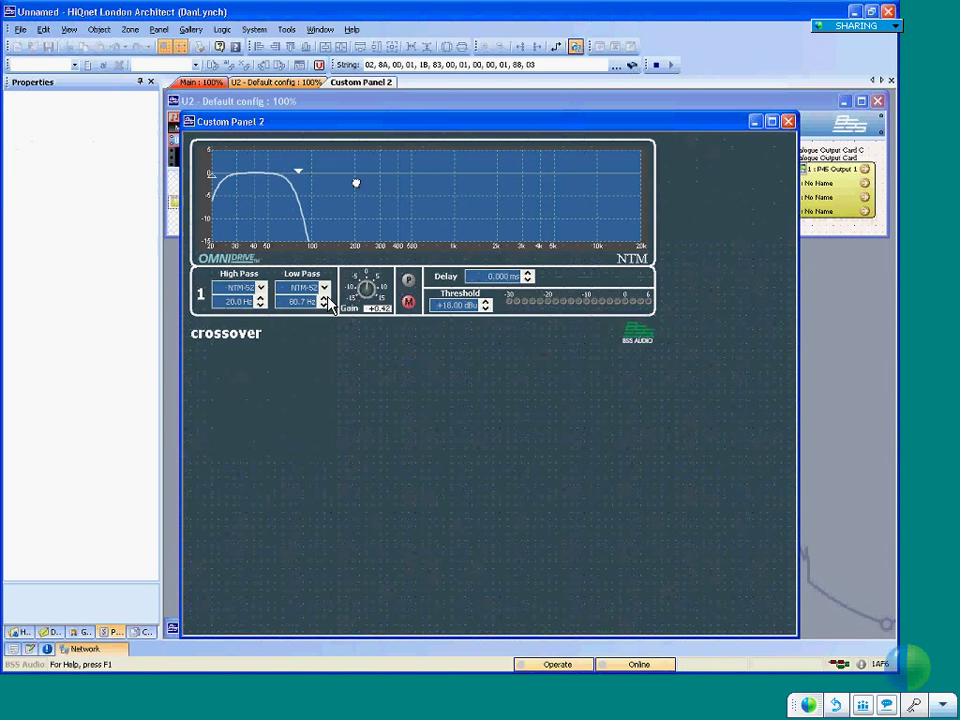
- Move band 1's filter markers on the response graph to about 181 Hz for high pass and 643 Hz for low pass
left_click_drag(355, 183, 443, 170)
left_click_drag(213, 180, 351, 176)
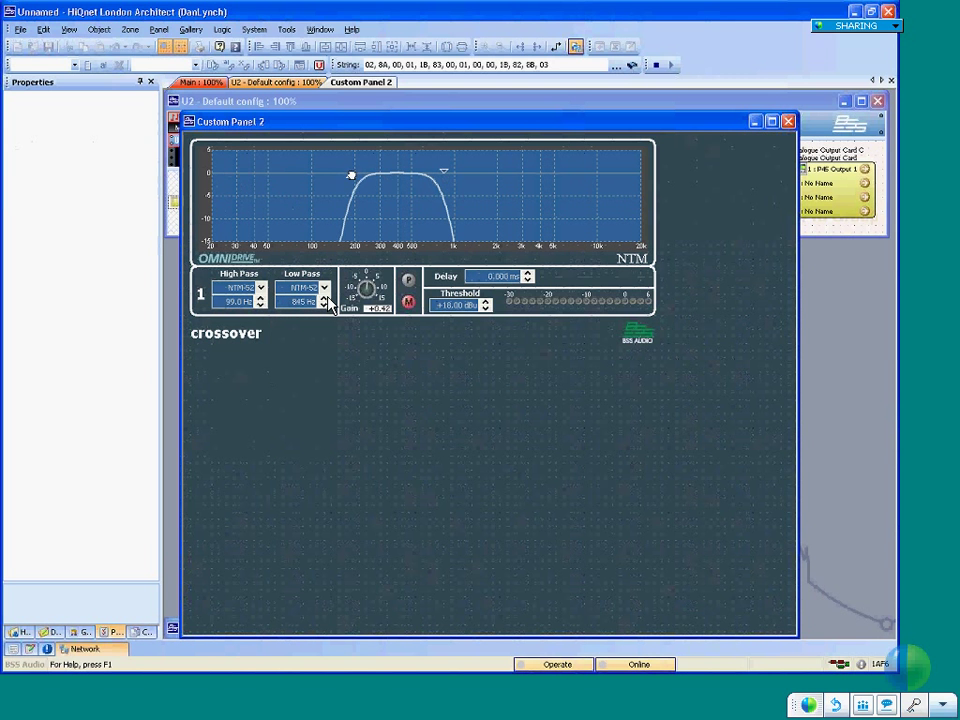
left_click_drag(444, 175, 427, 172)
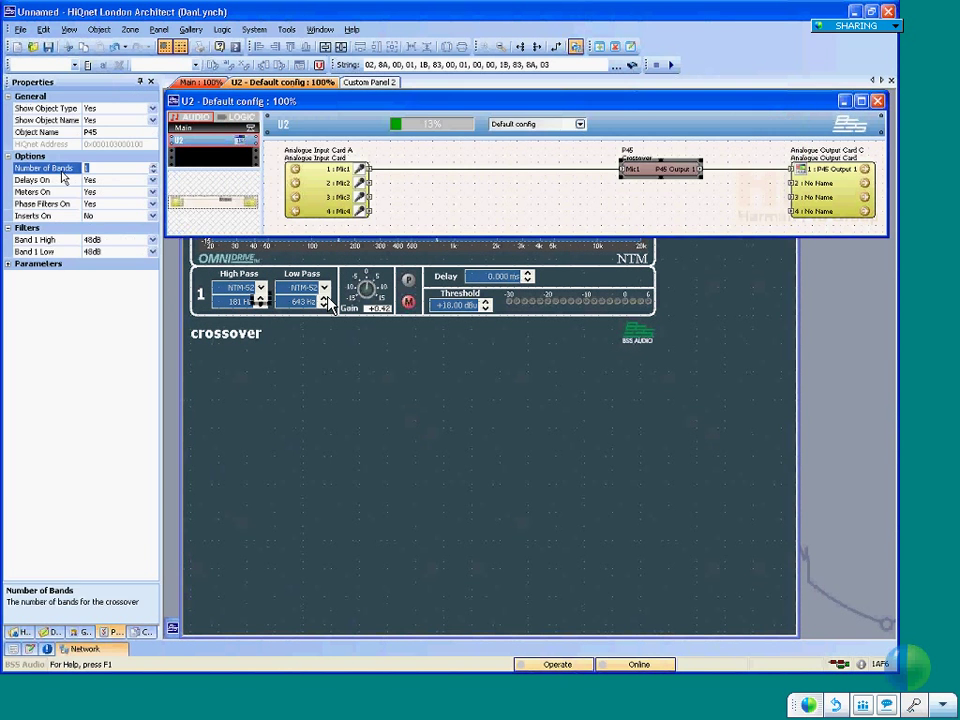
- Set the Crossover object's number of bands to 2 and close the single-band custom panel
key("Return")
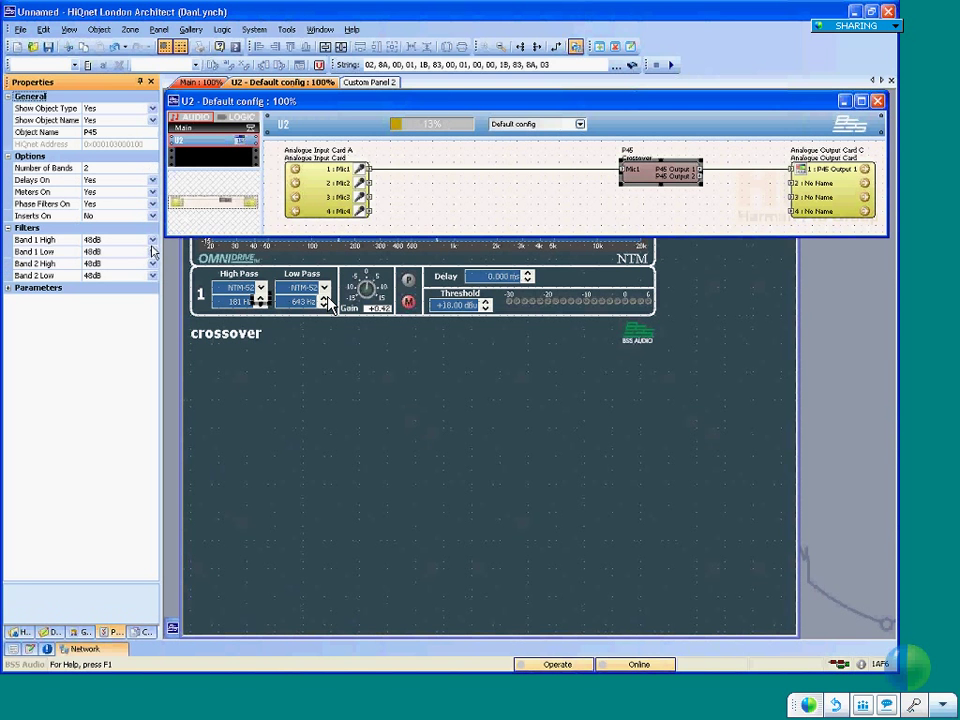
left_click(718, 300)
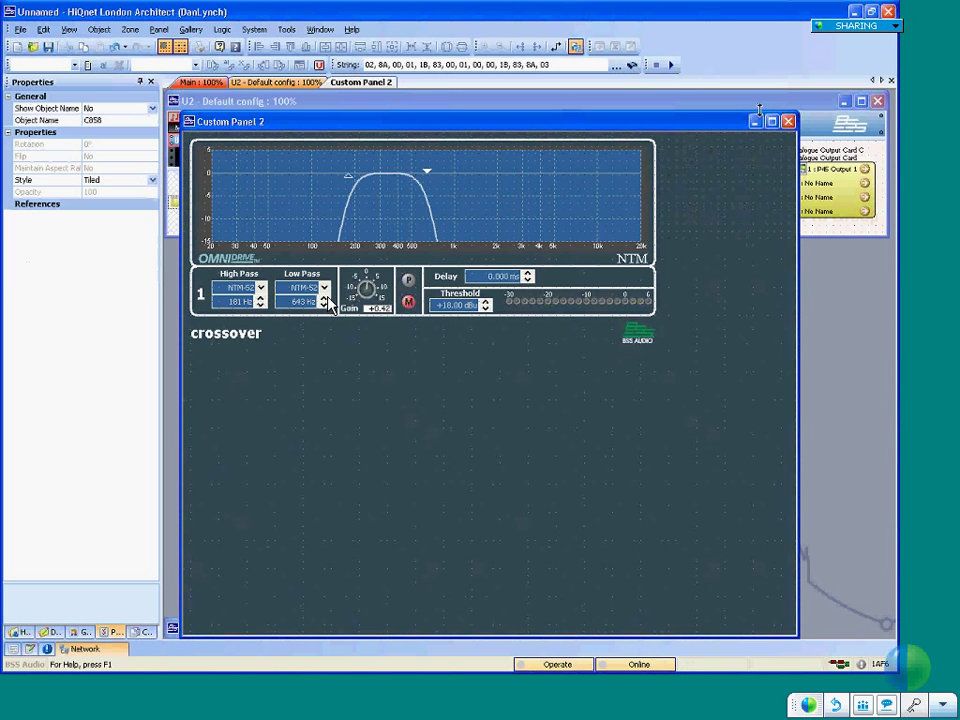
key("ctrl+F4")
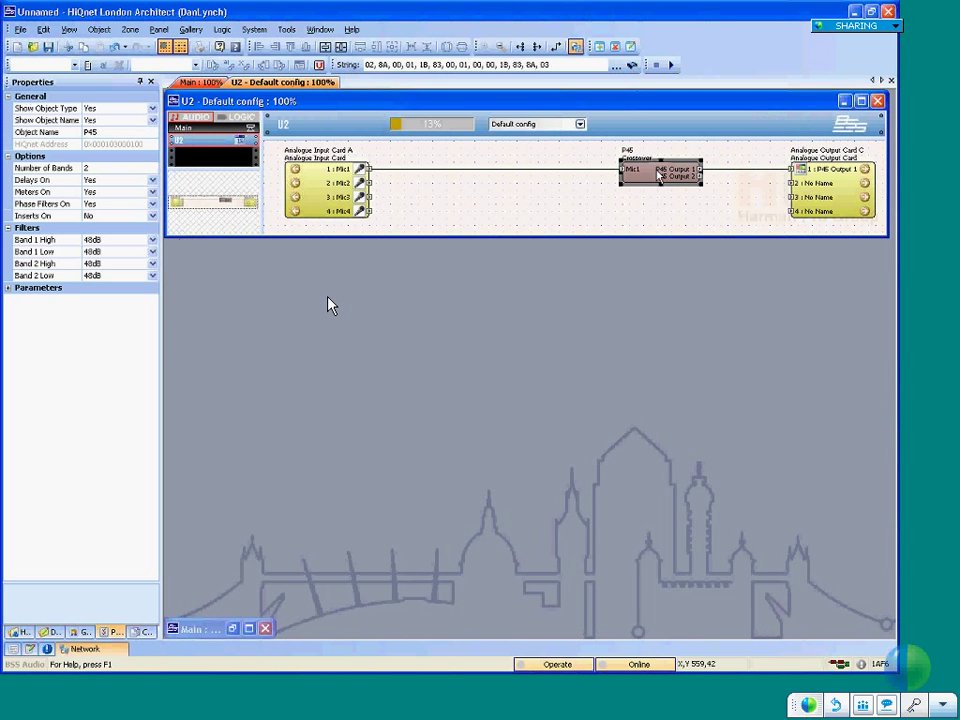
- Open the two-band Crossover's control panel and convert it to a custom panel, accepting that this cannot be undone
key("Return")
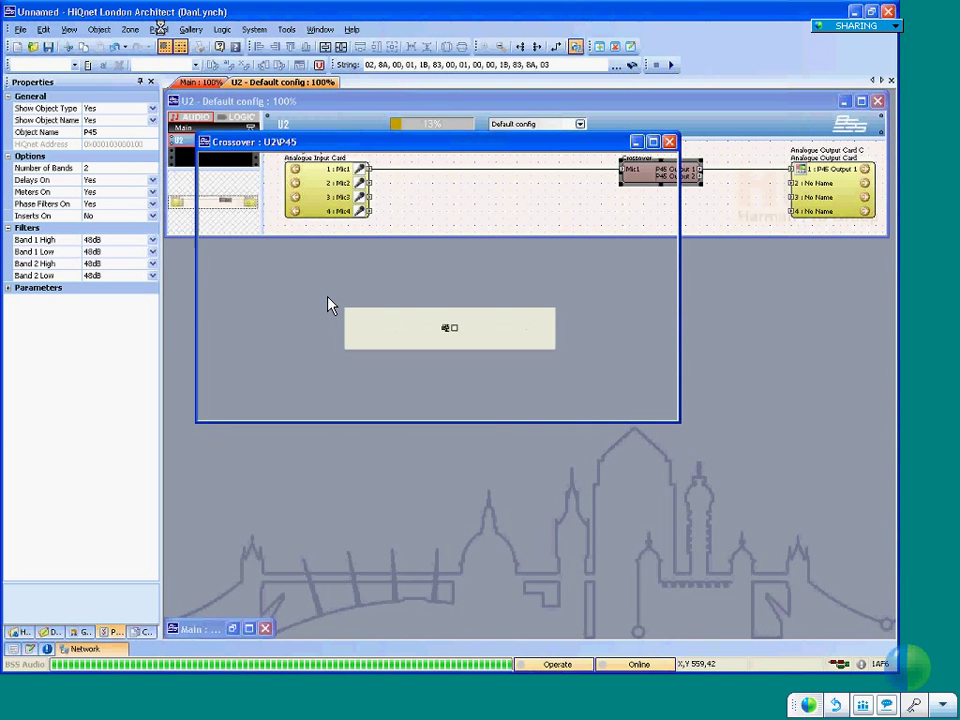
key("alt+p")
key("Down")
key("Return")
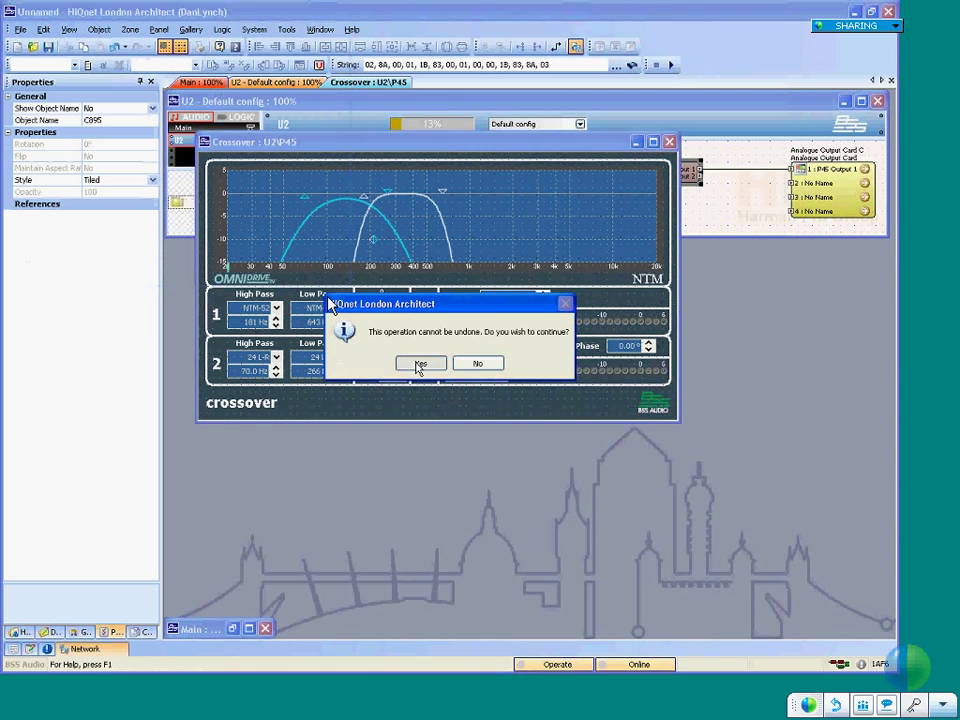
left_click(419, 364)
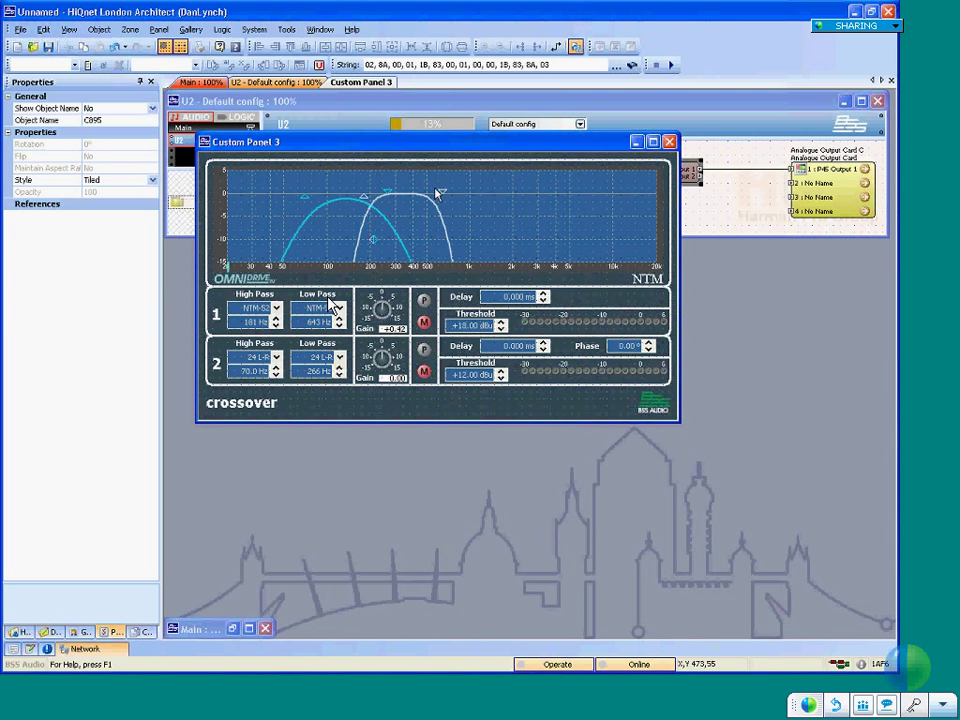
- Try band 1's high-pass frequency at 20 Hz and at 200 Hz in the new custom panel
left_click(280, 311)
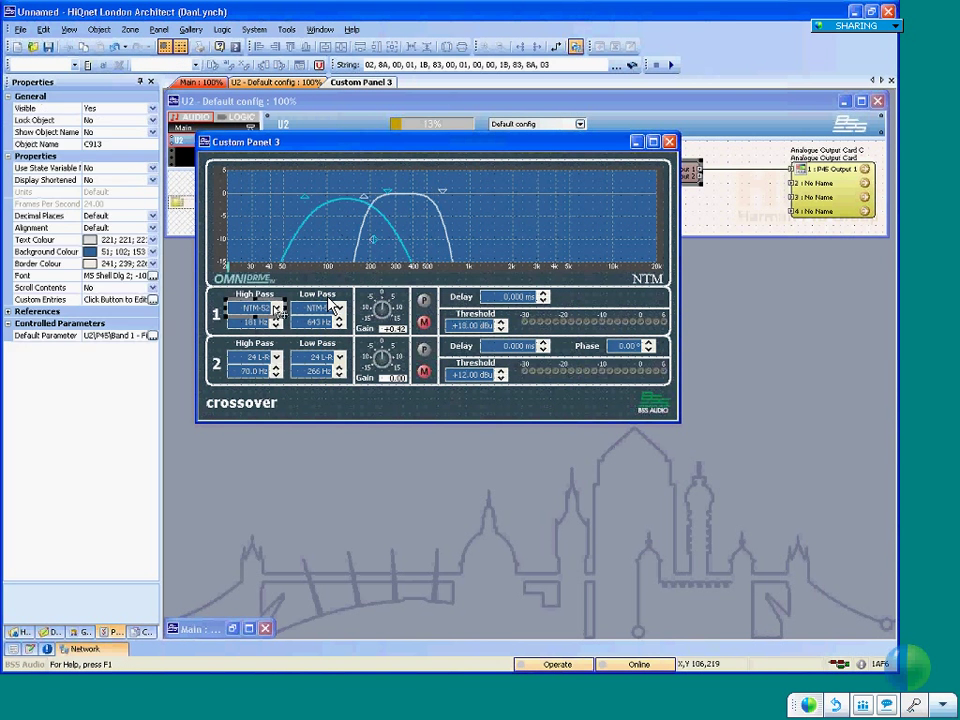
left_click(276, 310)
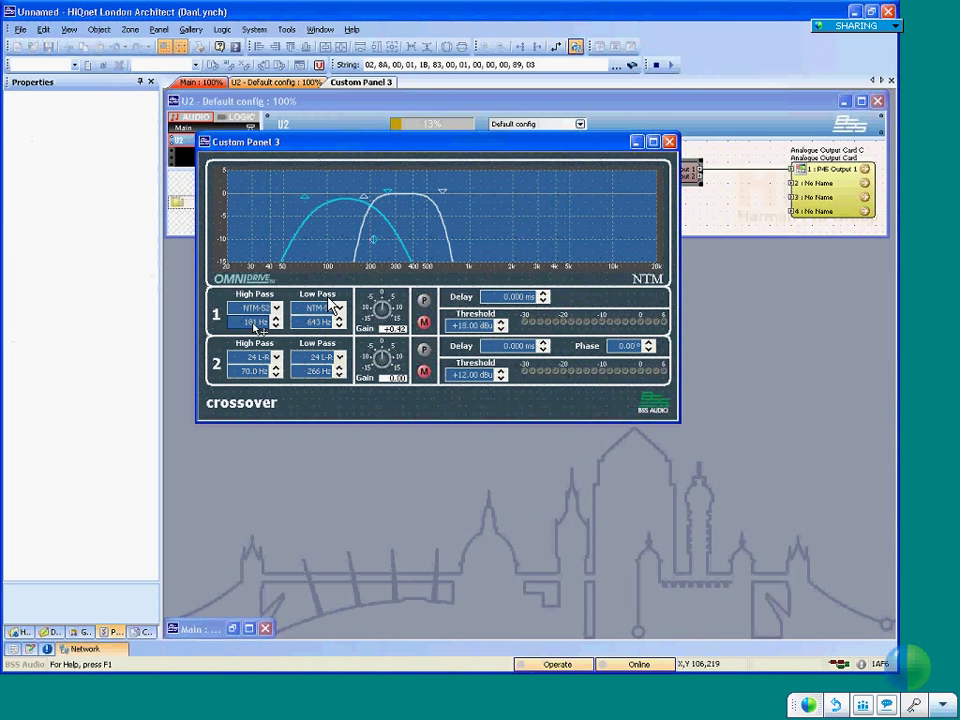
double_click(254, 323)
type("20")
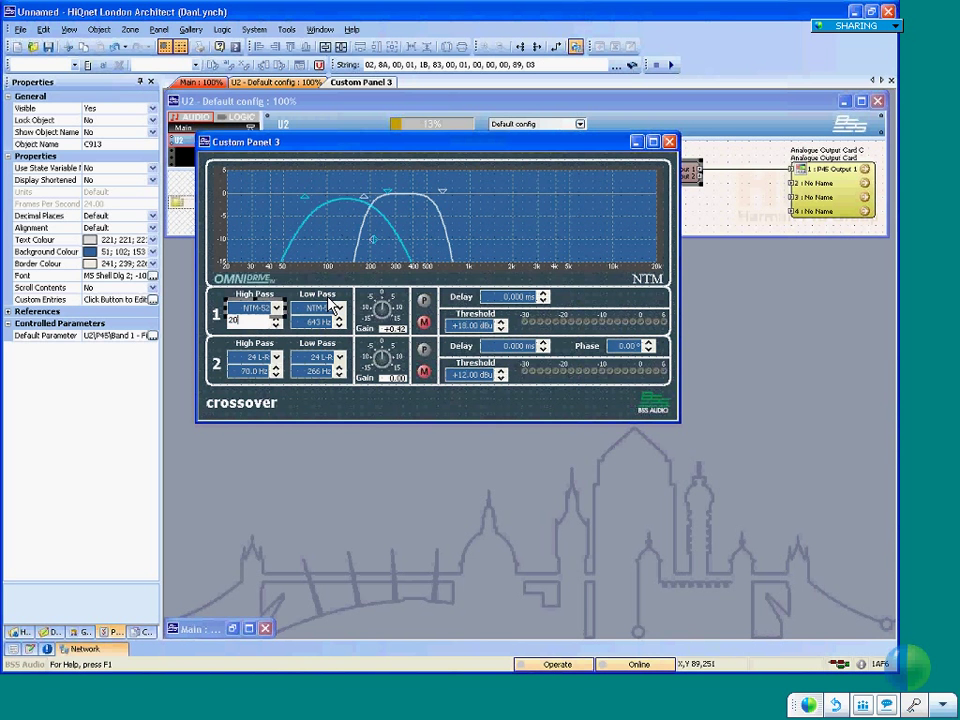
key("Return")
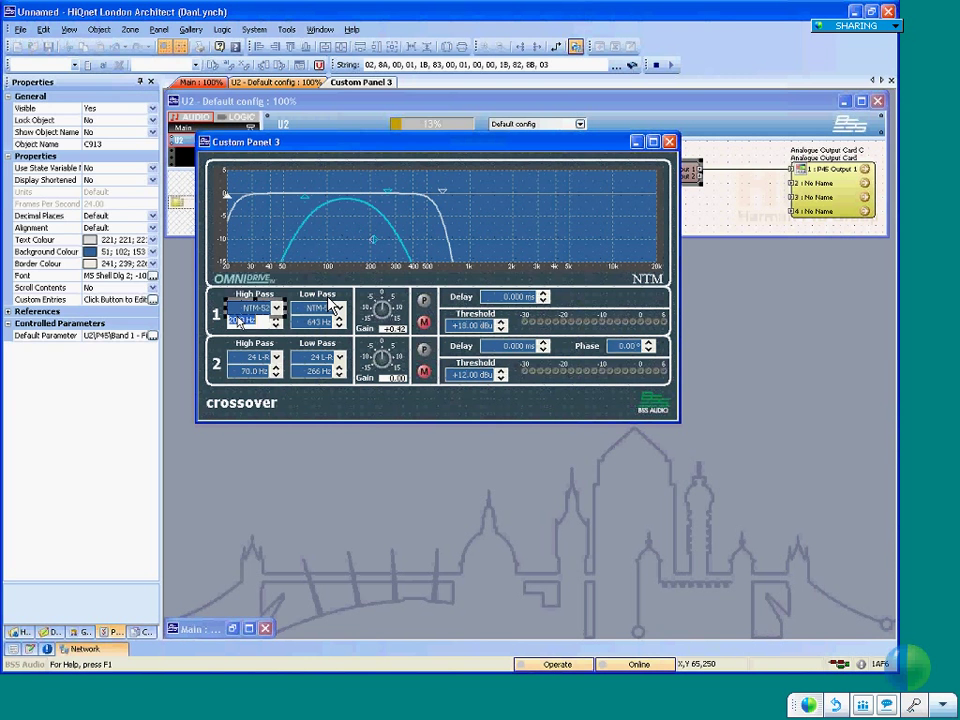
double_click(252, 323)
type("200")
key("Return")
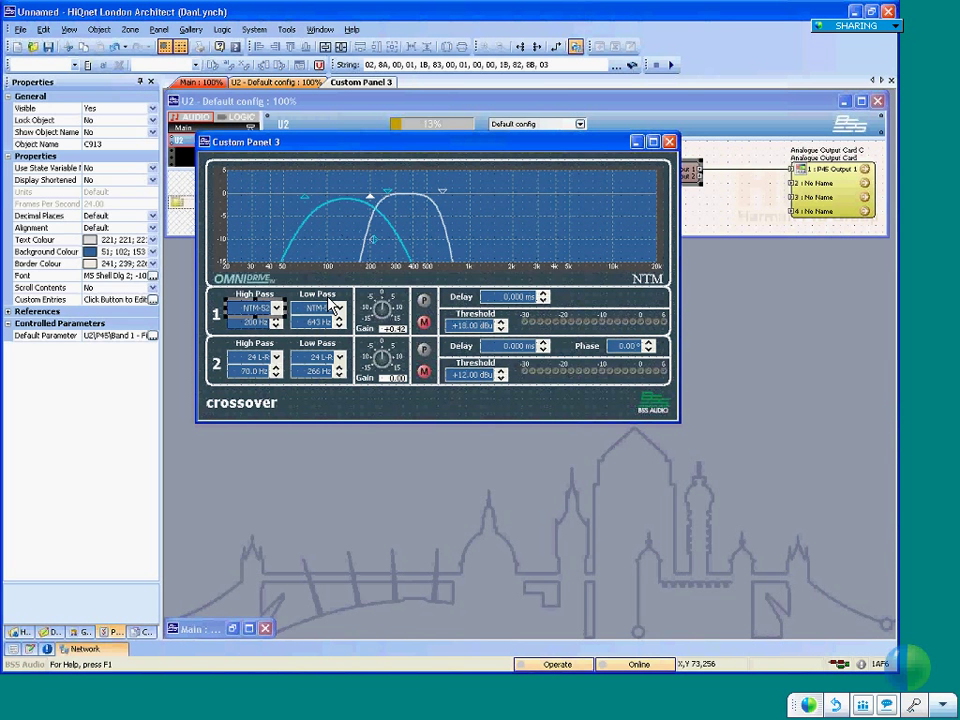
- Set band 1's high-pass frequency to 500 Hz in the custom panel
left_click(258, 324)
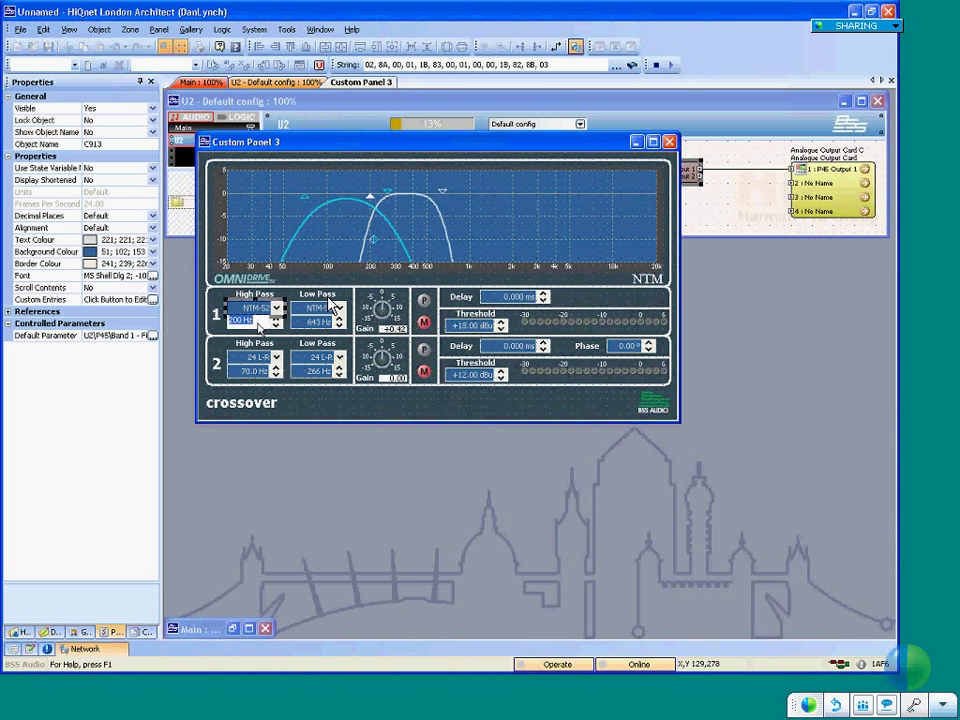
double_click(258, 324)
type("500")
key("Return")
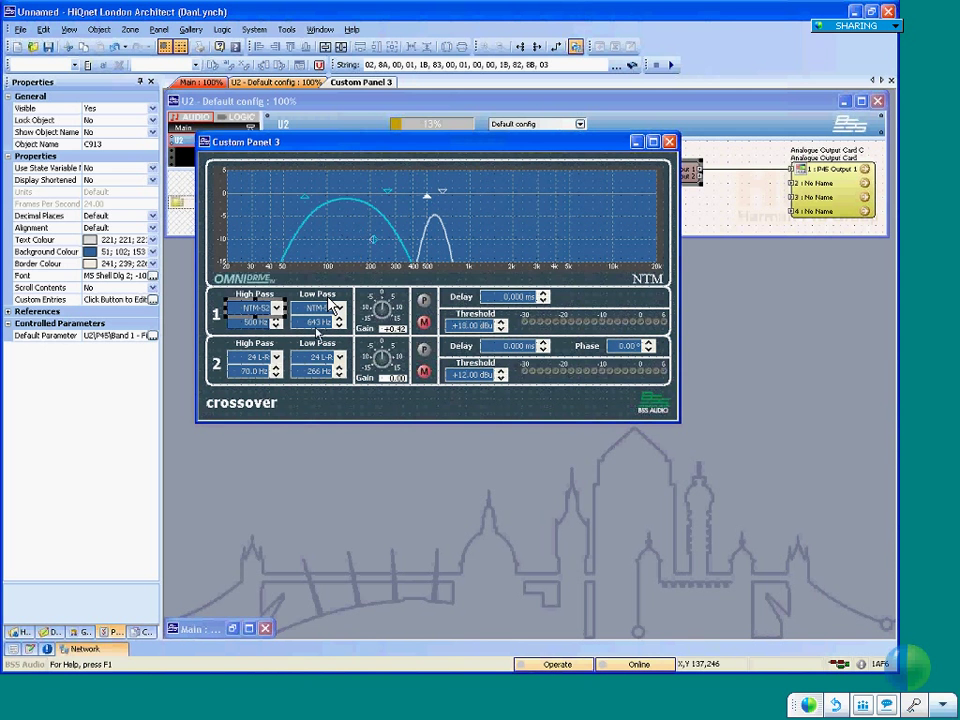
- Enter a new low-pass frequency for band 1 in the custom panel
double_click(318, 322)
type("1")
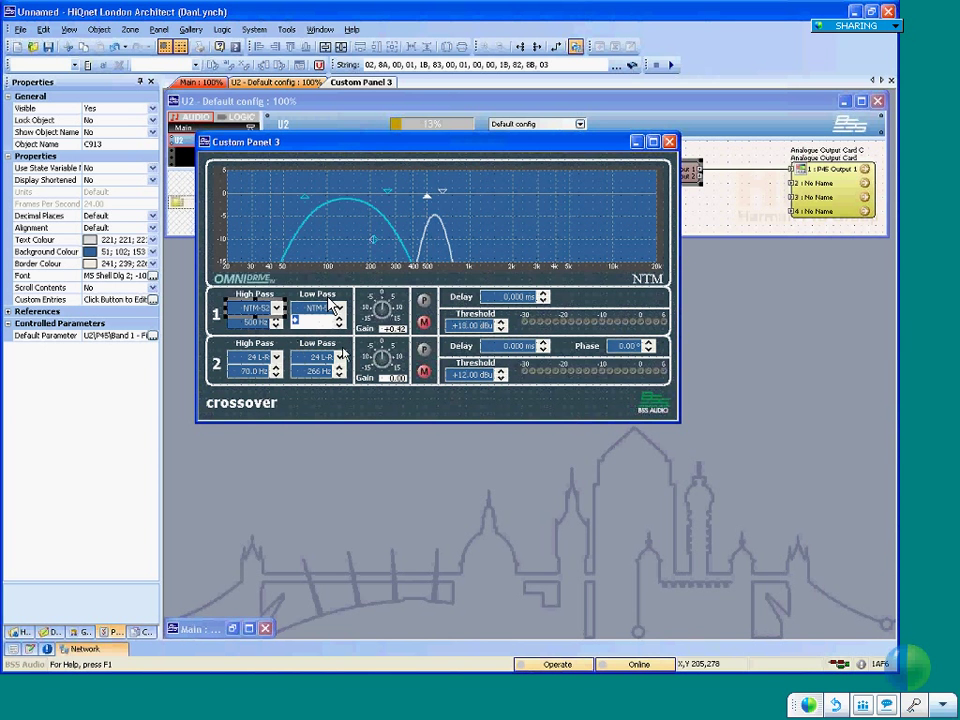
- Set band 1's low pass frequency to 4 kHz, and choose 48 L-R high pass and 48 But low pass filters for band 2
type("k")
key("Return")
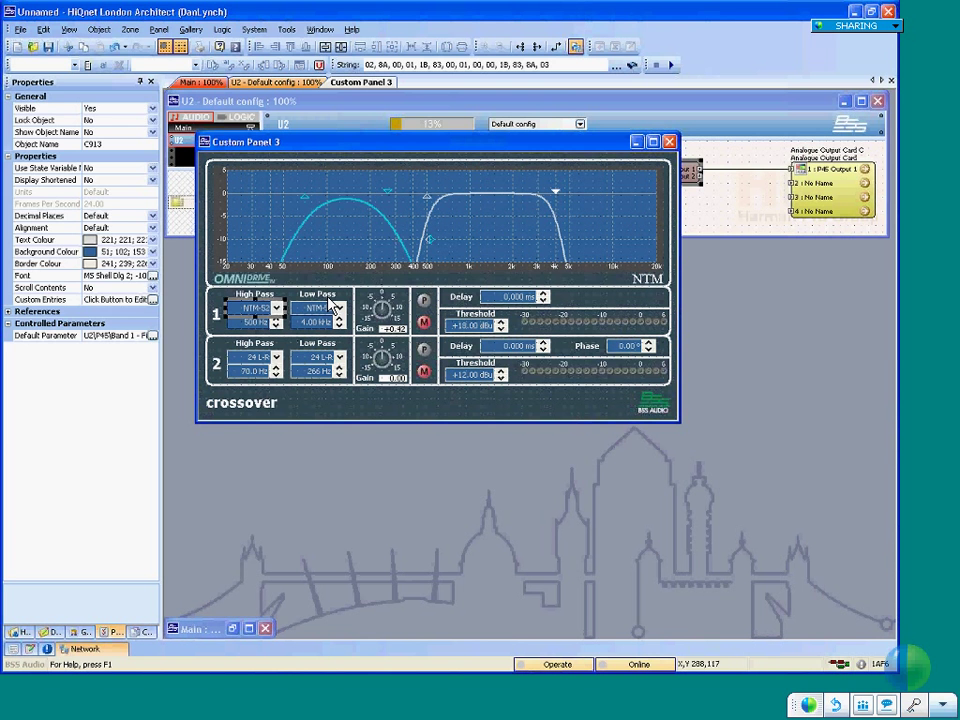
left_click(276, 357)
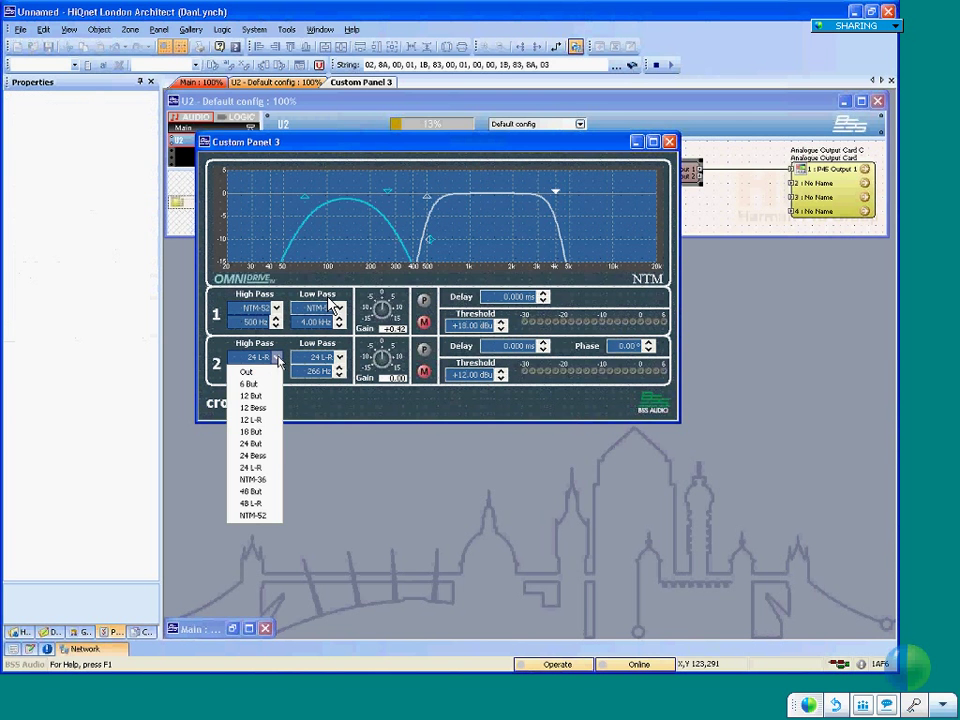
left_click(271, 467)
left_click(339, 357)
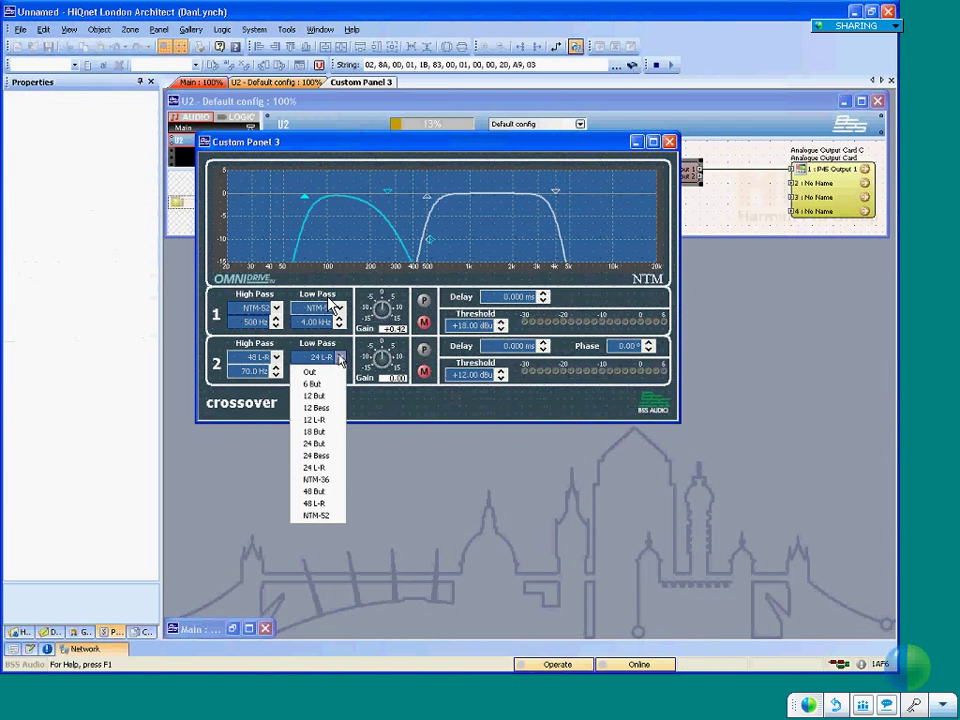
left_click(334, 502)
- Set band 2's high pass frequency to 500 Hz and its low pass frequency to 4 kHz
left_click(255, 370)
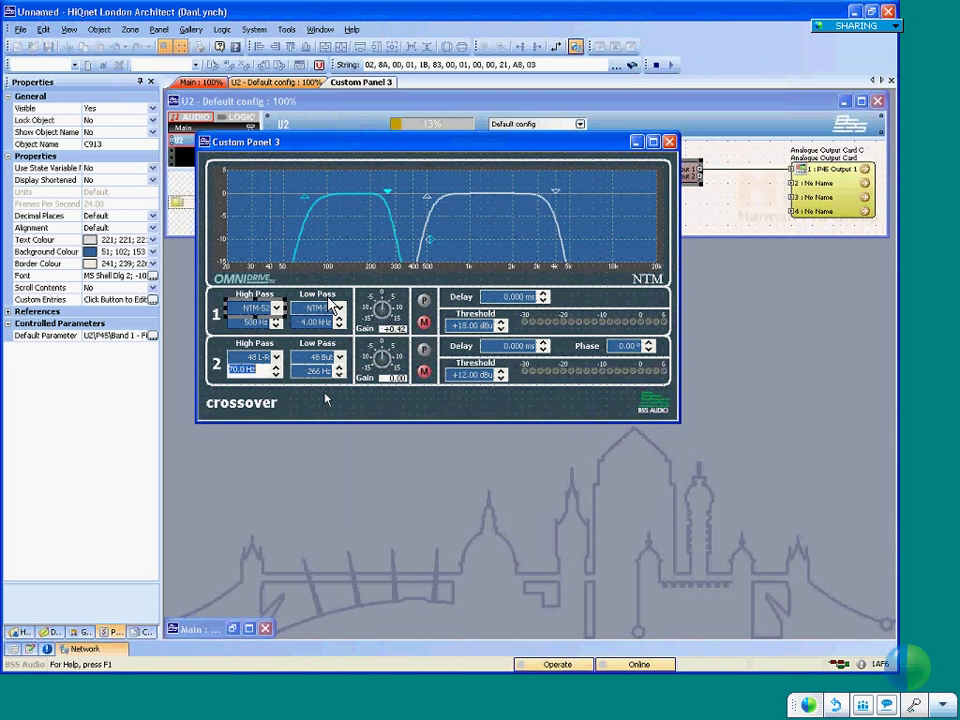
type("500")
key("Return")
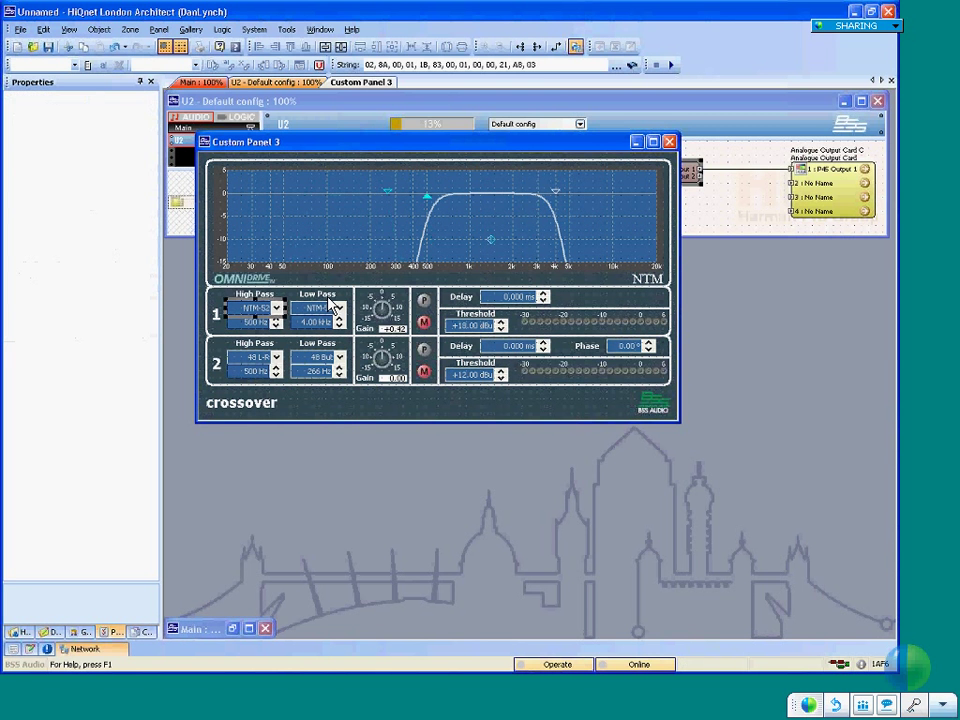
left_click(318, 372)
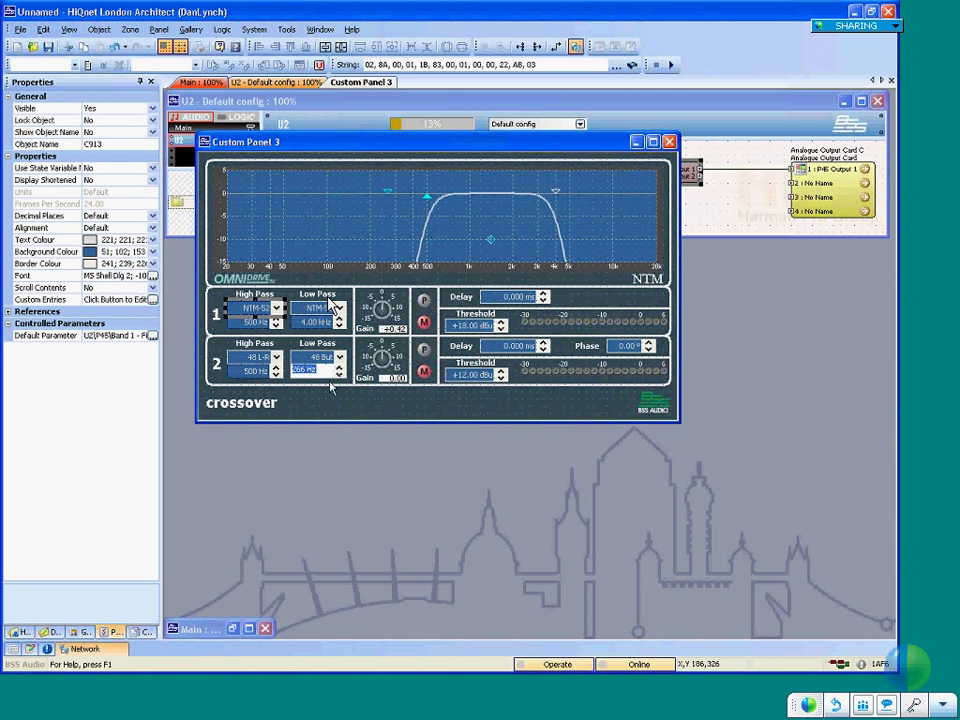
type("4000")
key("Return")
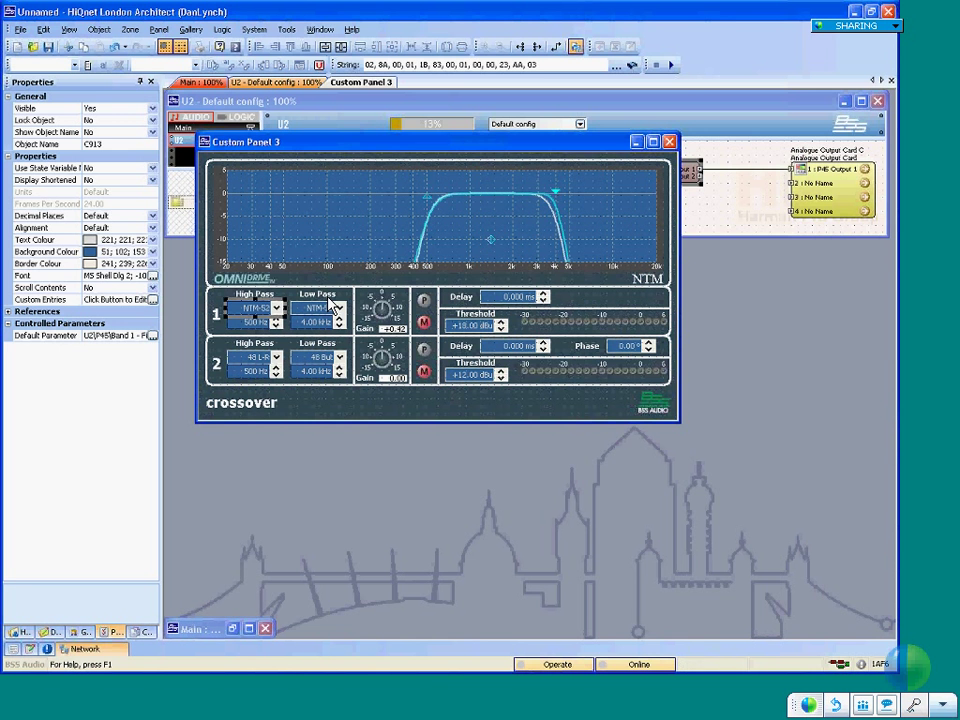
- Maximize the custom crossover panel and move both bands' controls well below the response graph
left_click(653, 141)
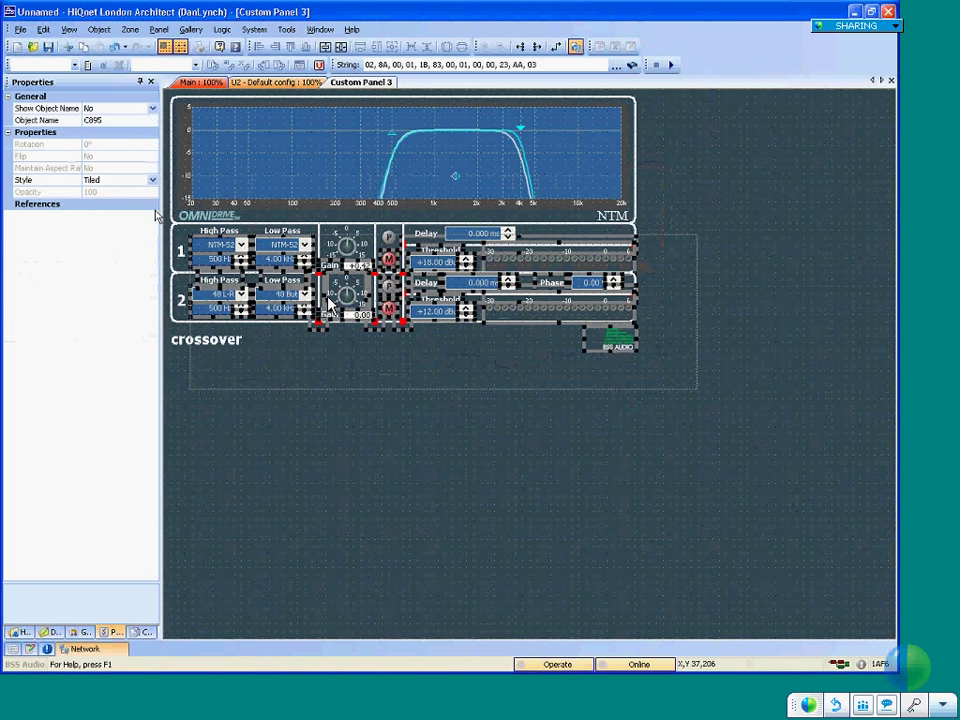
left_click_drag(245, 261, 253, 549)
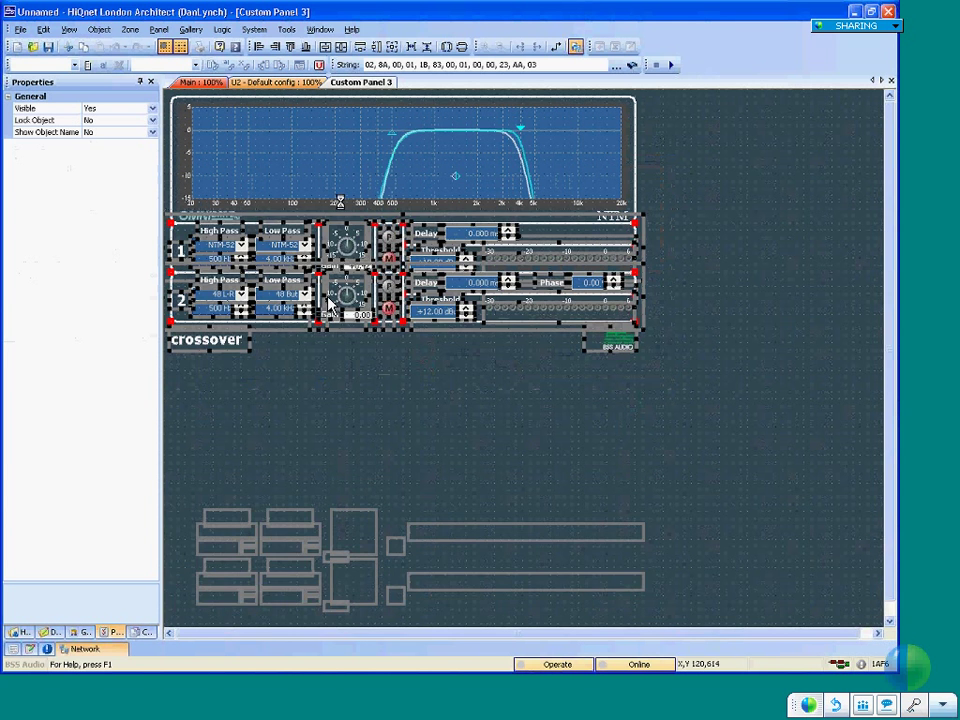
- Delete the graph's border and the OMNIDRIVE and NTM labels, and stretch the response graph down to the band controls
left_click(394, 215)
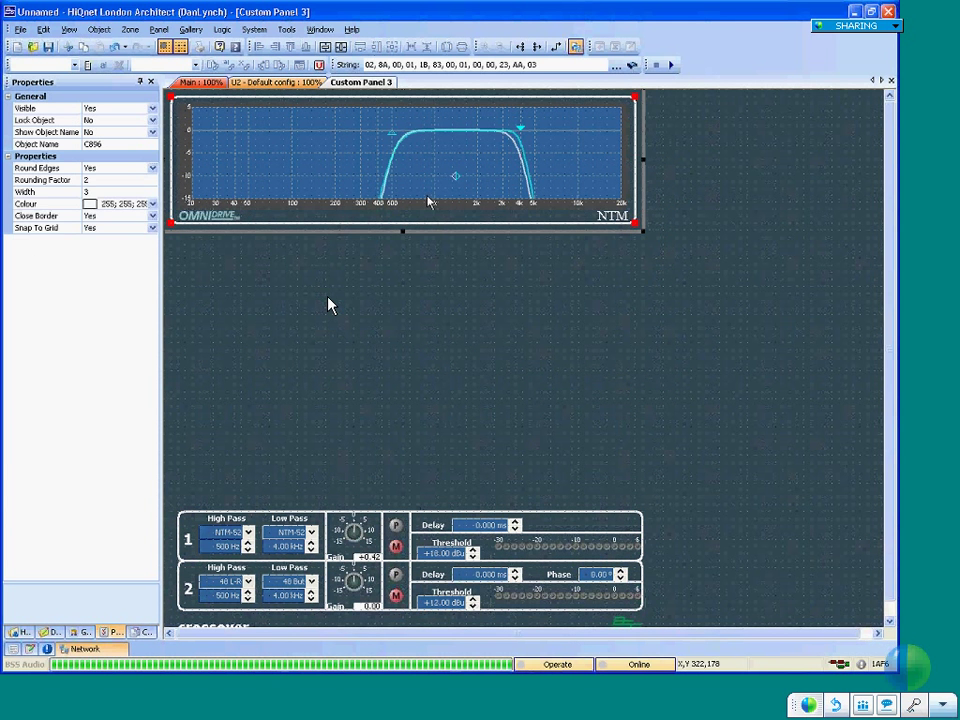
key("Delete")
key("Delete")
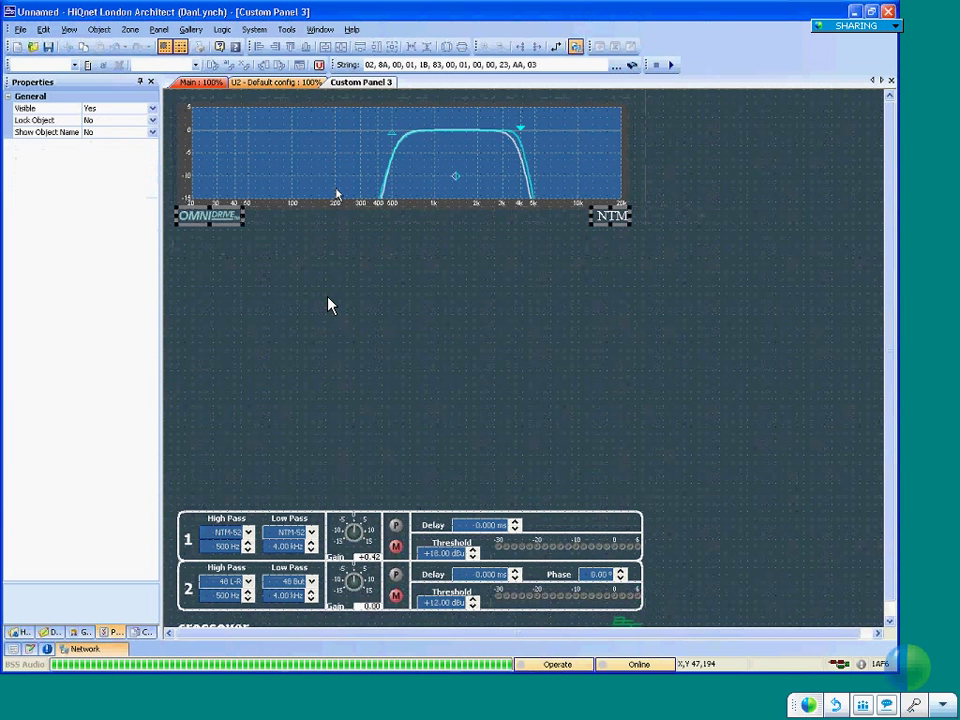
key("ctrl+z")
left_click_drag(401, 210, 395, 500)
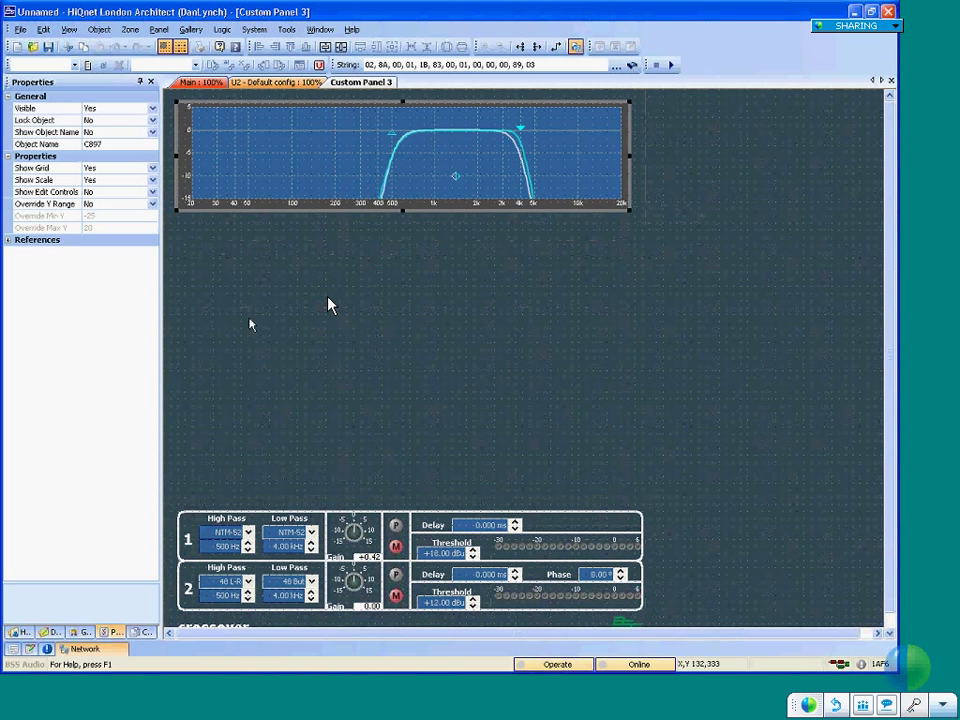
- Enable Override Y Range for the response graph and set its Override Min Y to -90
double_click(100, 203)
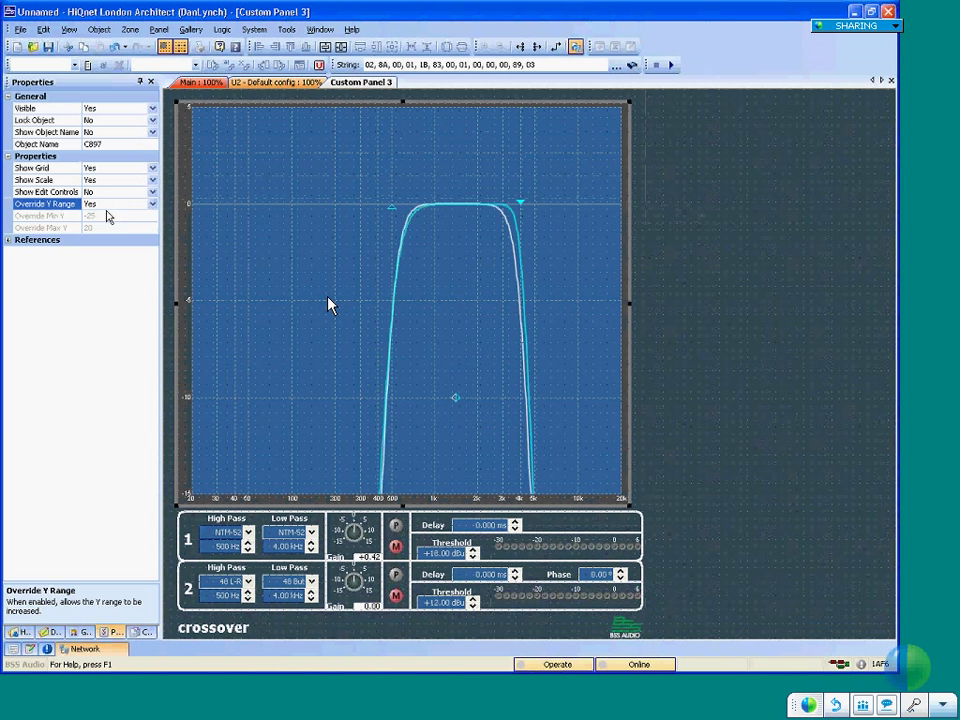
left_click(104, 215)
left_click(110, 228)
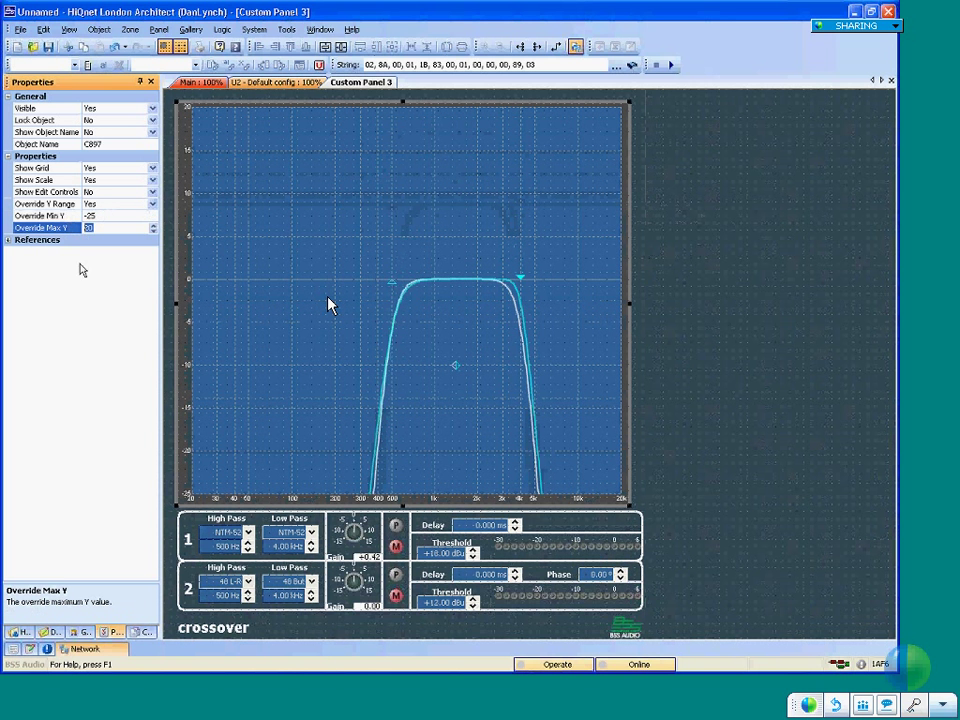
left_click(101, 206)
left_click(59, 218)
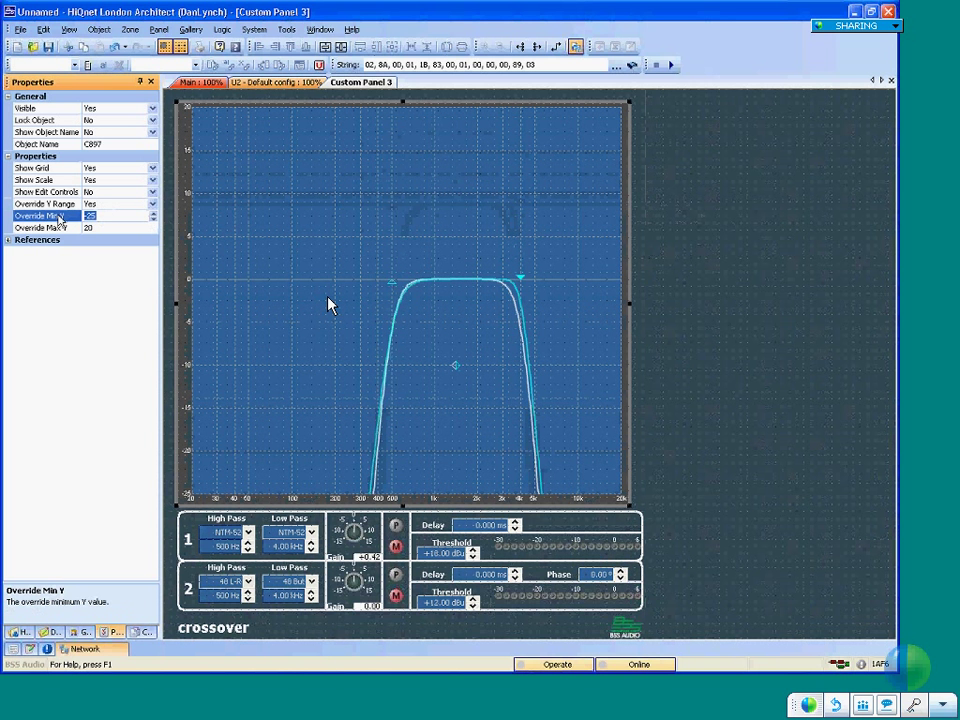
type("-60")
key("Return")
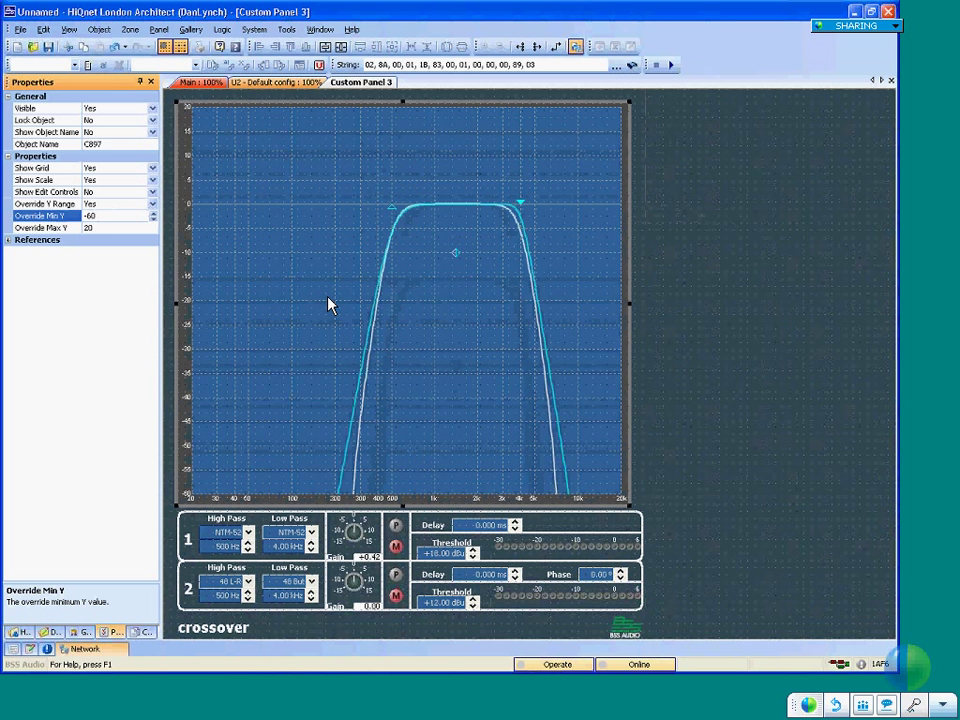
type("-90")
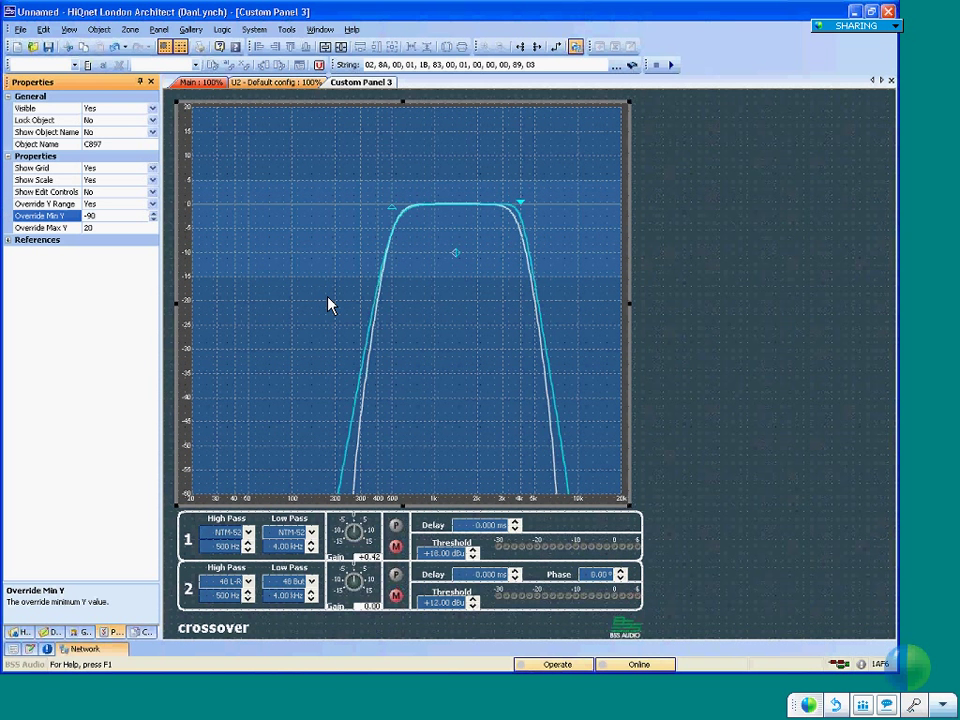
key("Return")
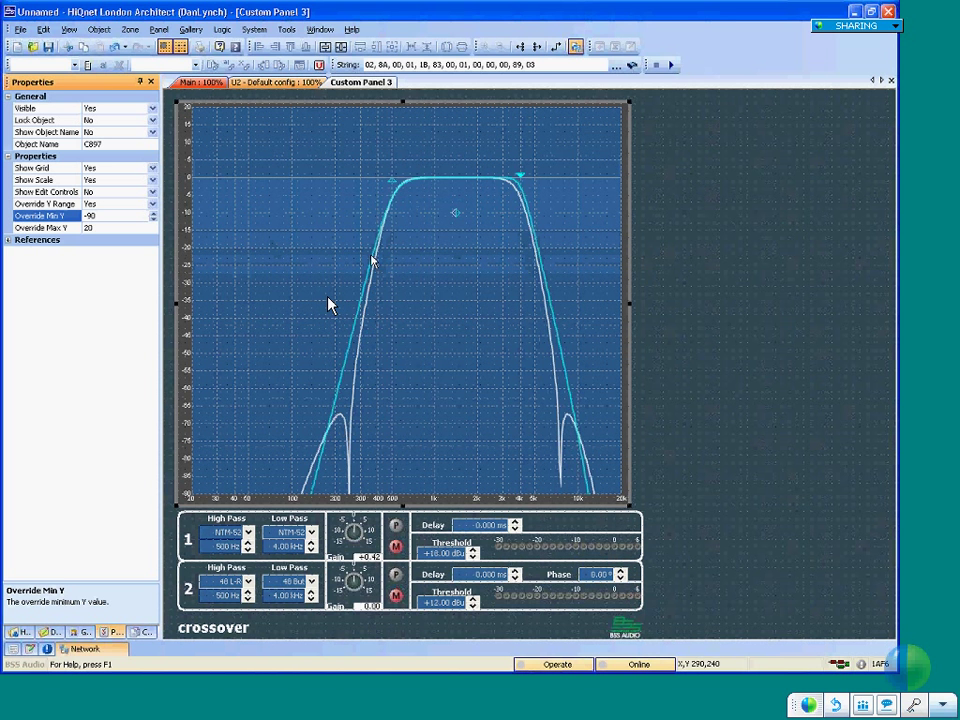
right_click(345, 413)
left_click(375, 424)
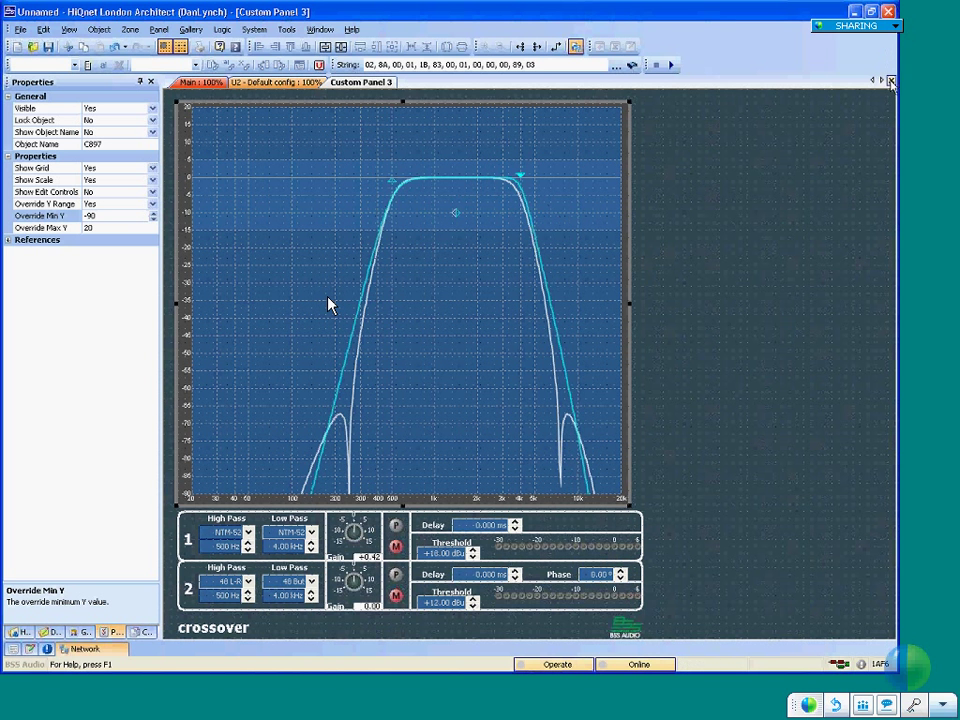
- Close the custom panel and delete the crossover object from the U2 configuration along with all its assigned controls
left_click(891, 81)
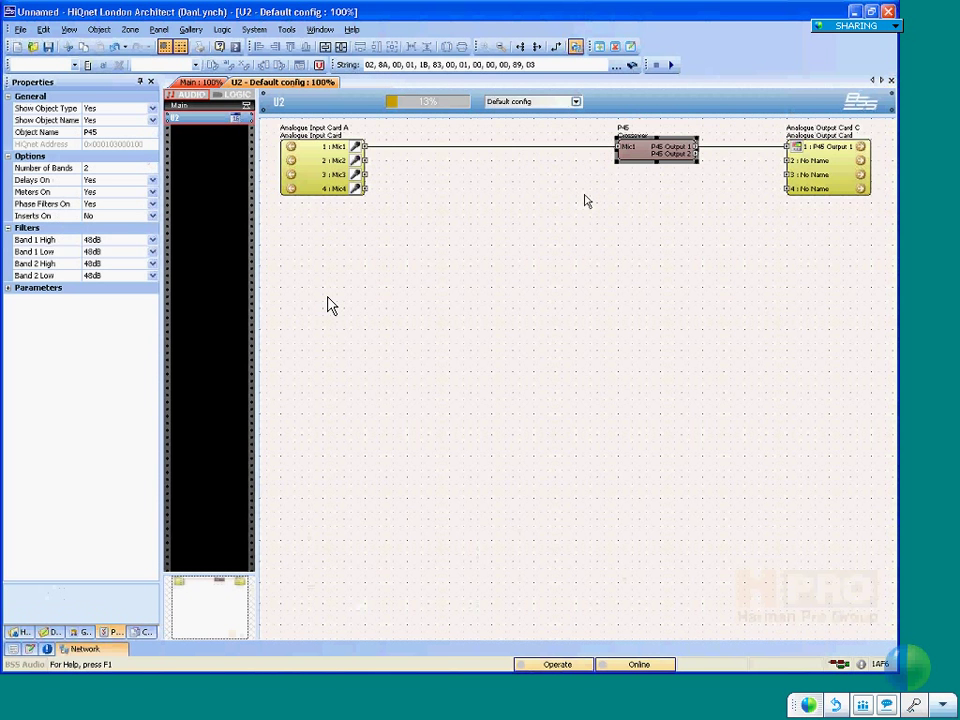
key("Delete")
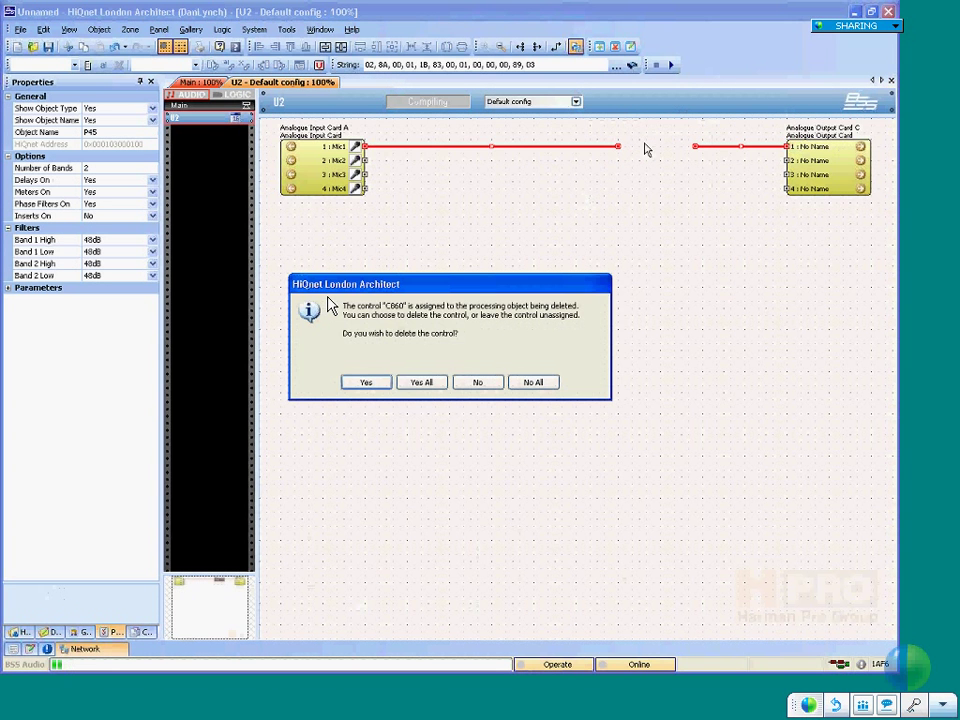
left_click(421, 383)
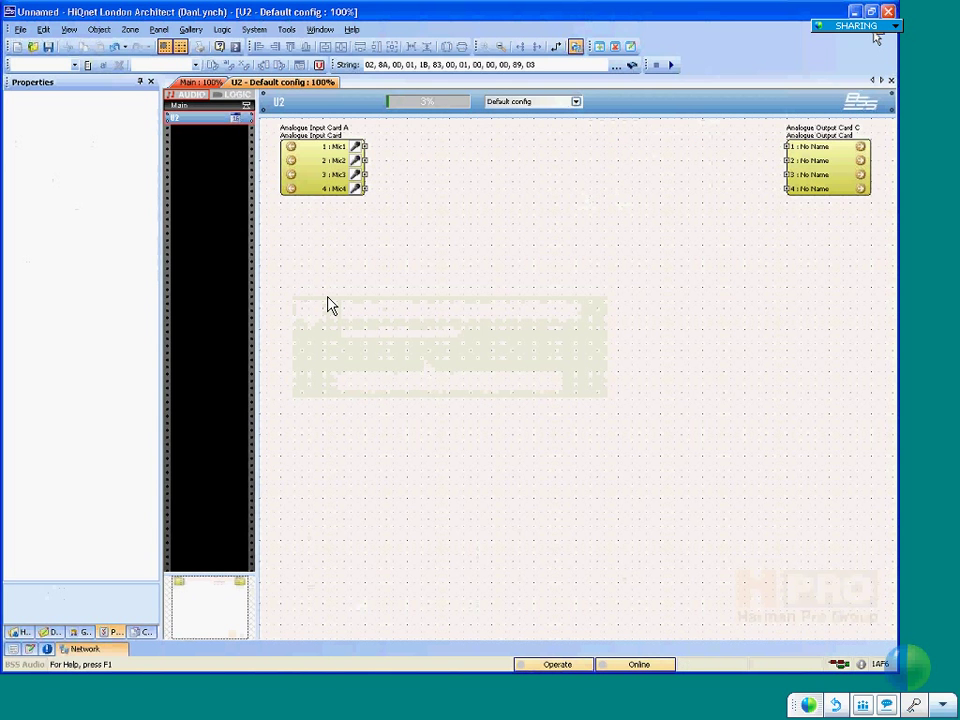
- Restore the U2 configuration window to its smaller size and add a Gain object beside the analogue input card
left_click(877, 36)
right_click(440, 221)
mouse_move(459, 231)
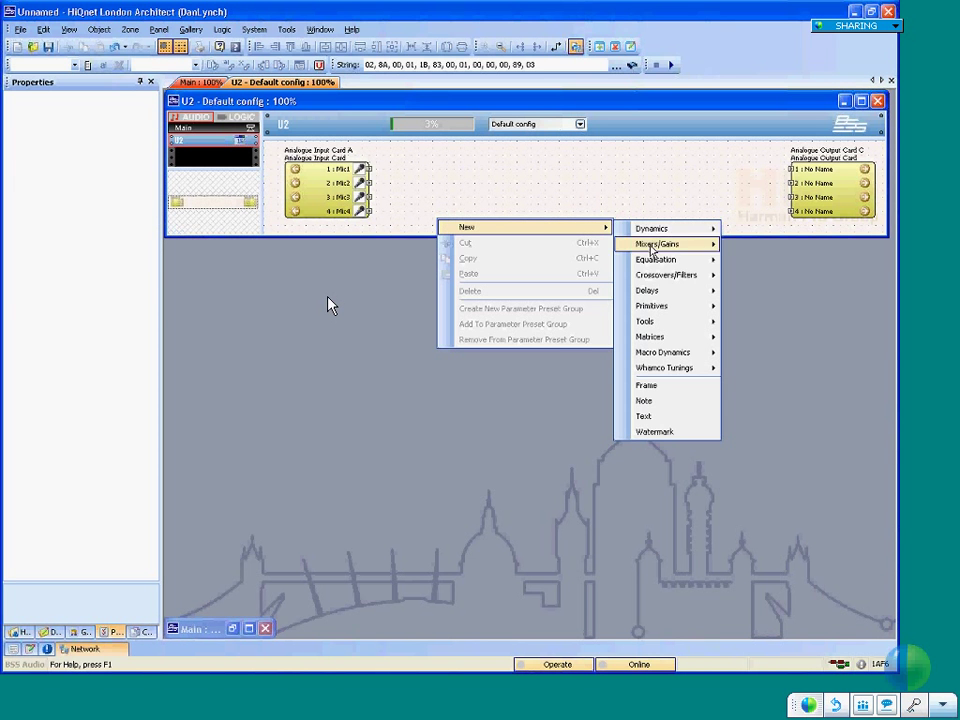
mouse_move(660, 244)
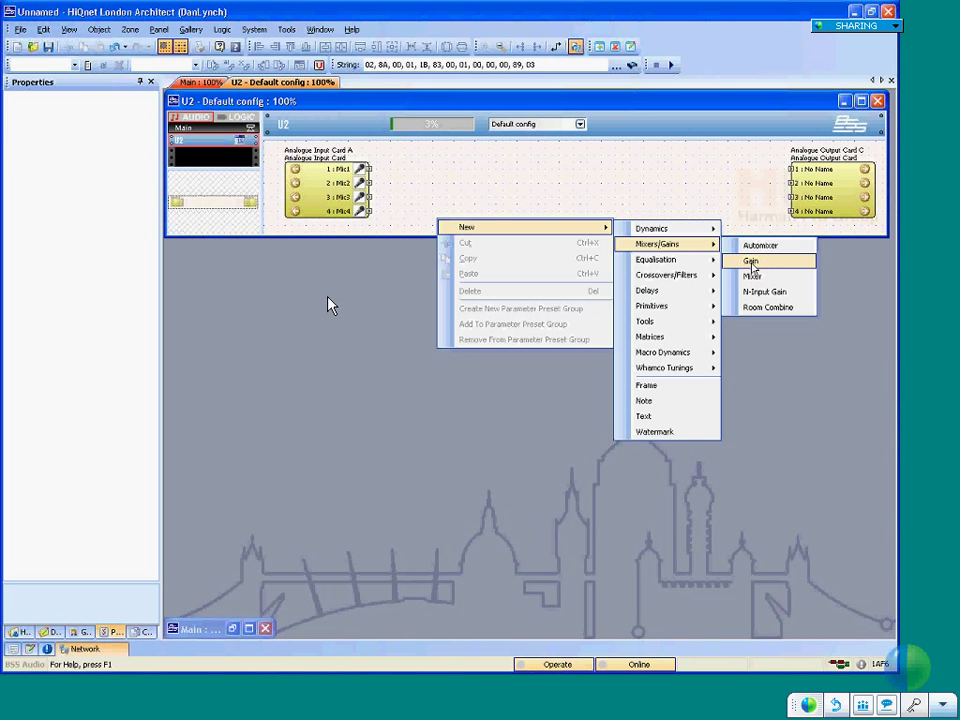
left_click(752, 262)
left_click(460, 205)
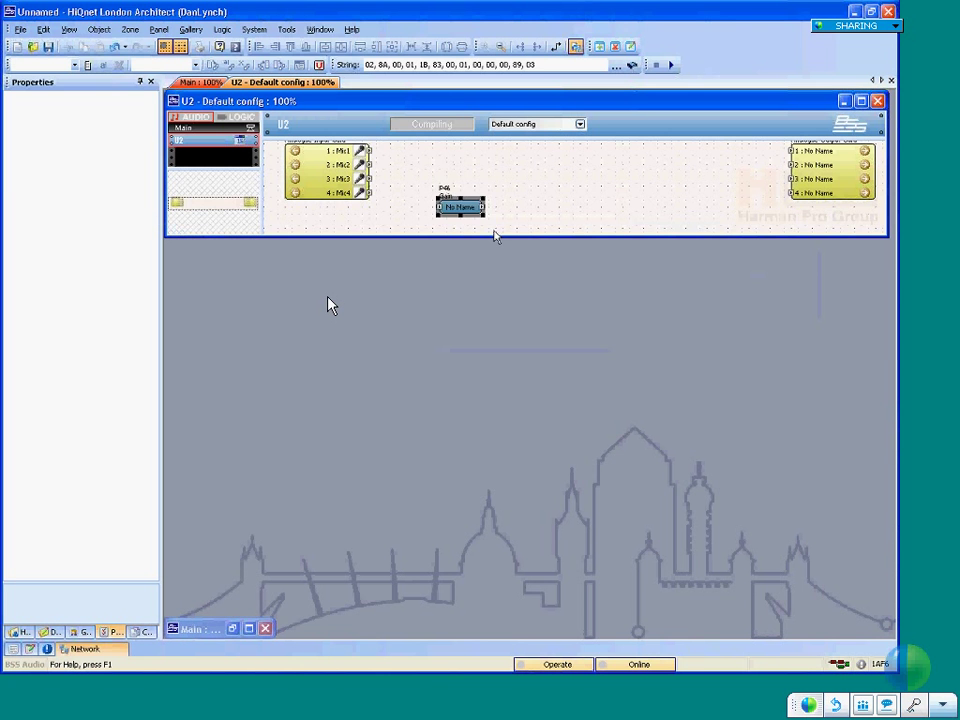
- Add an N-Input Gain object between the Gain object and the analogue output card
right_click(479, 165)
mouse_move(600, 171)
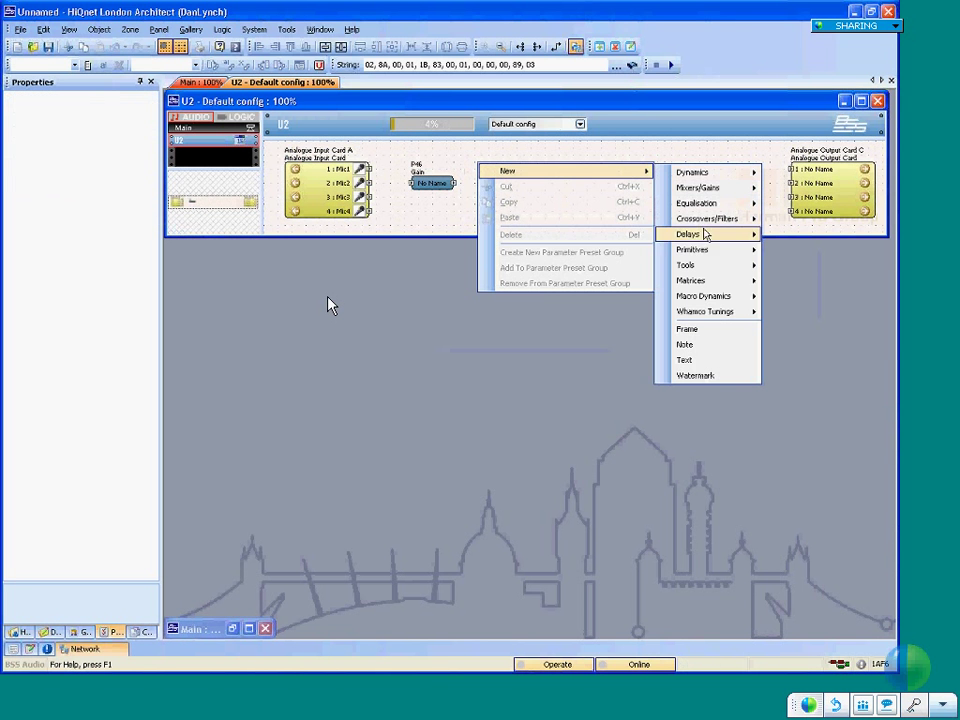
mouse_move(700, 188)
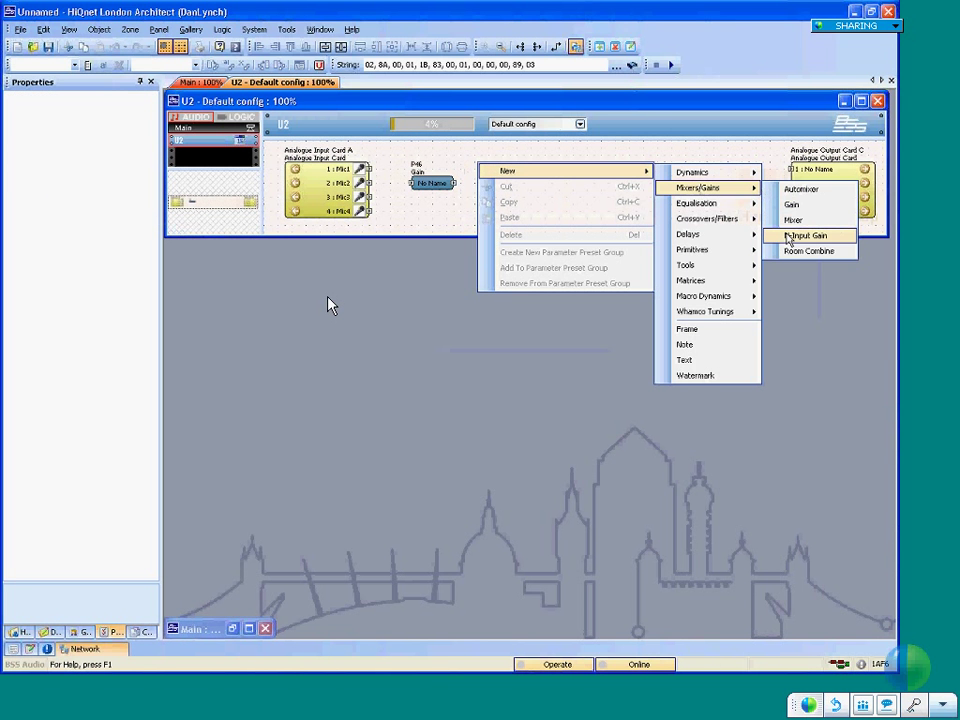
left_click(788, 236)
left_click(500, 185)
- Add a Mixer object between the N-Input Gain object and the analogue output card
right_click(561, 176)
mouse_move(600, 181)
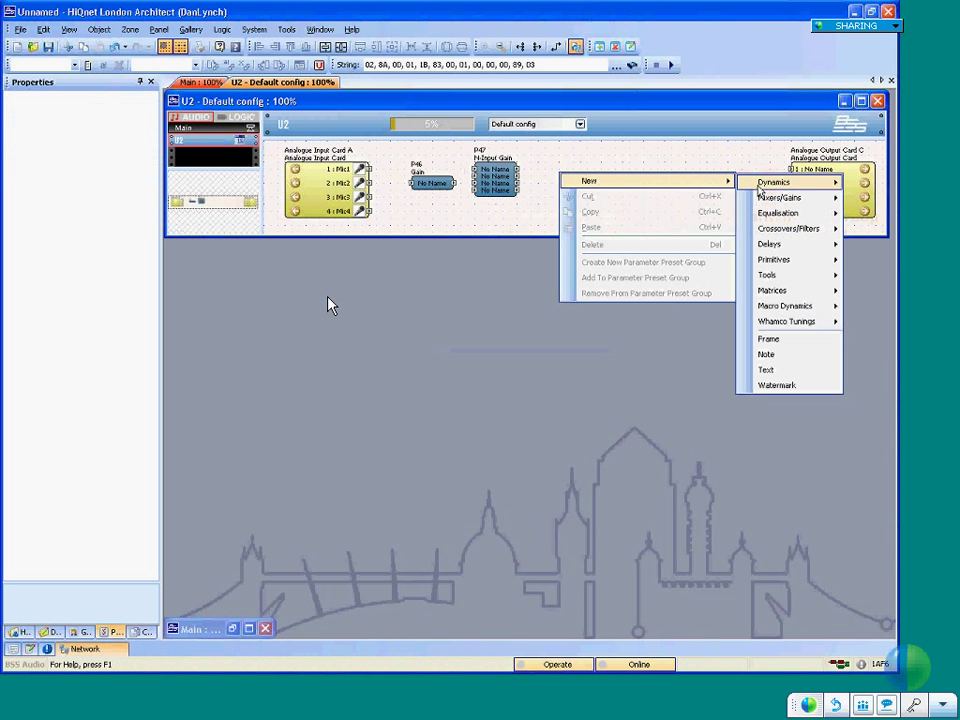
mouse_move(739, 197)
left_click(684, 230)
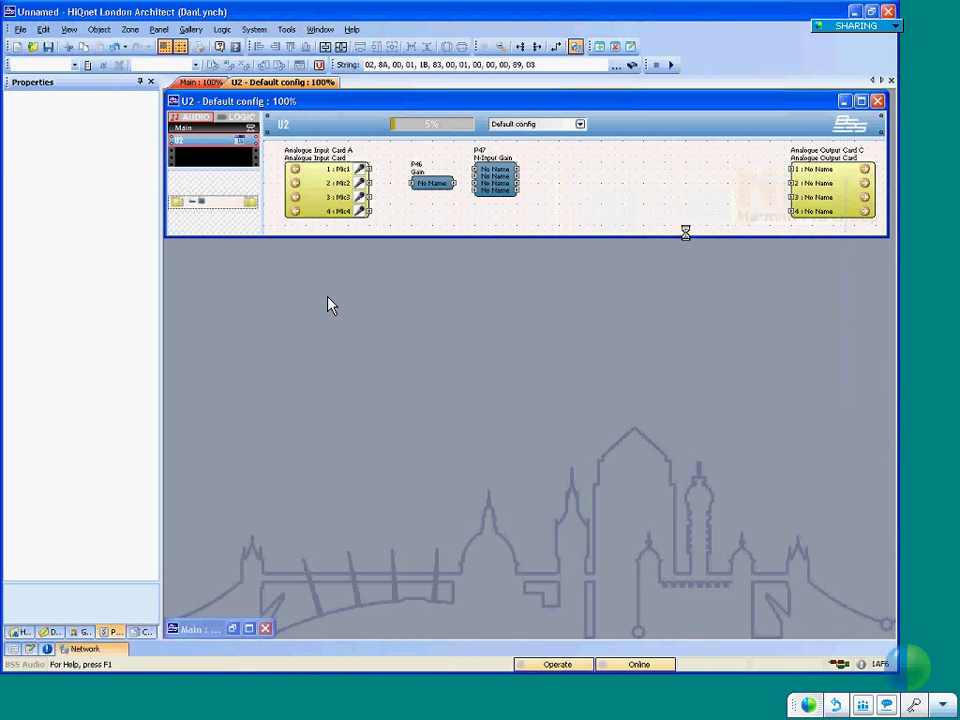
left_click(594, 197)
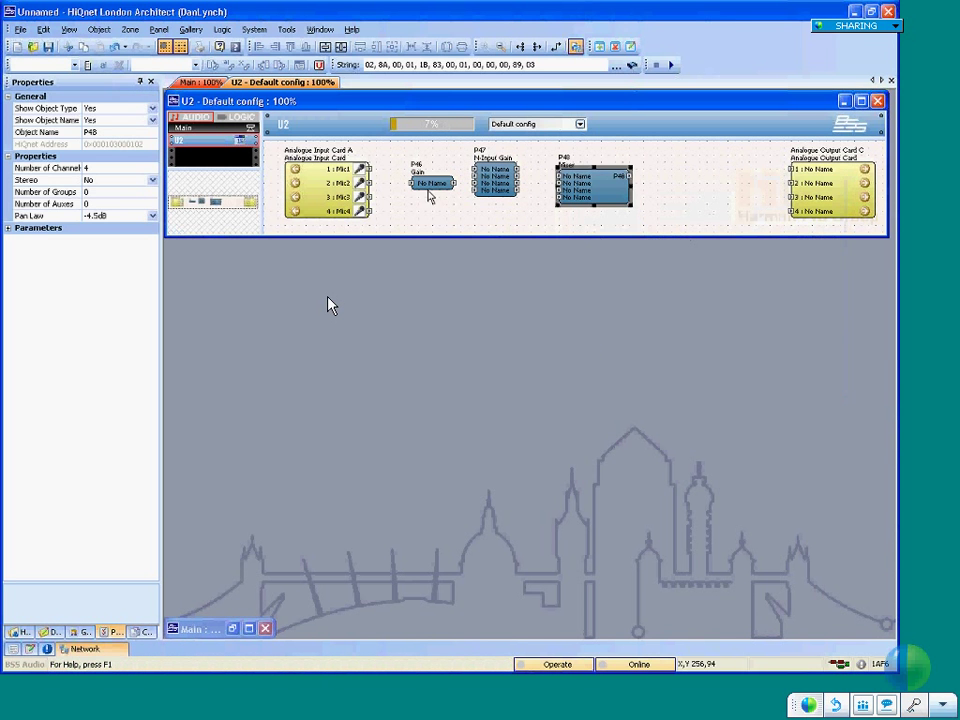
- View the control panels of the Gain and N-Input Gain objects, and close both
left_click(431, 190)
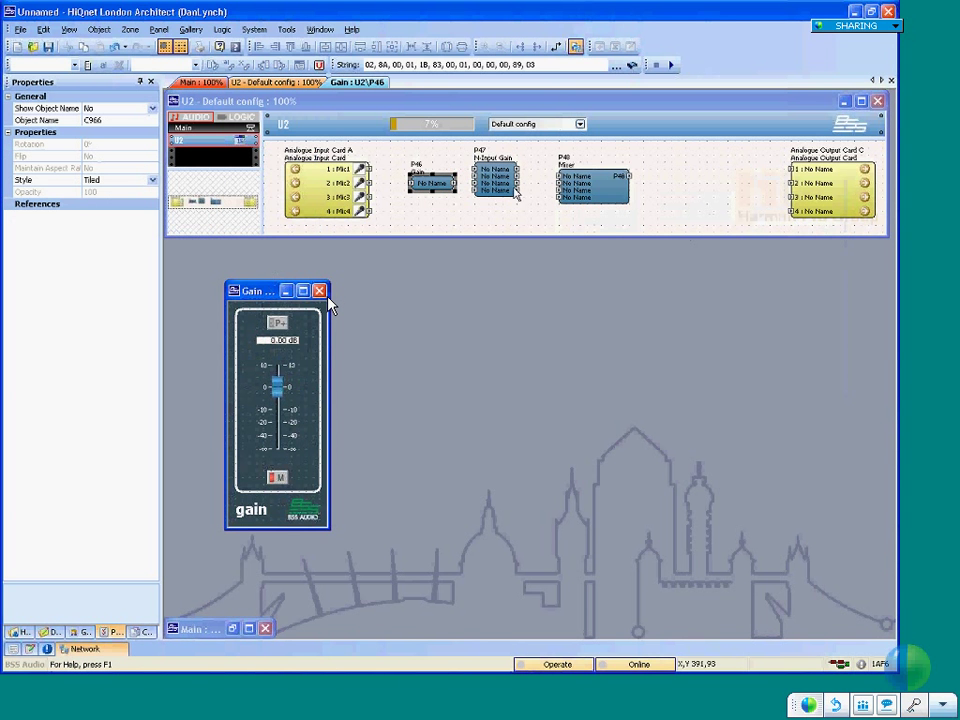
double_click(497, 193)
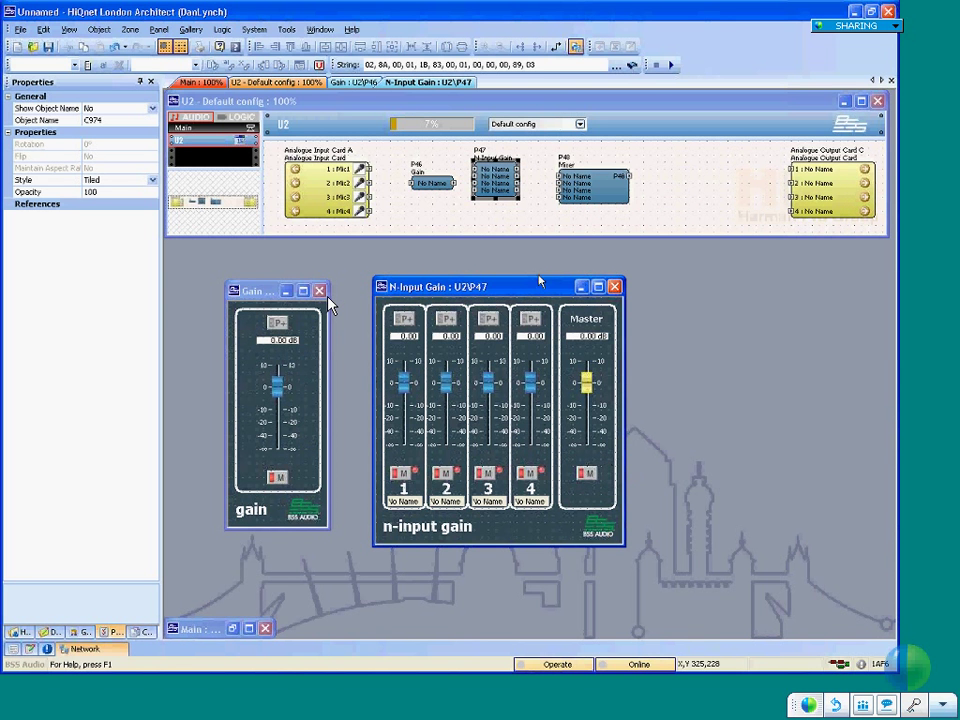
left_click(614, 287)
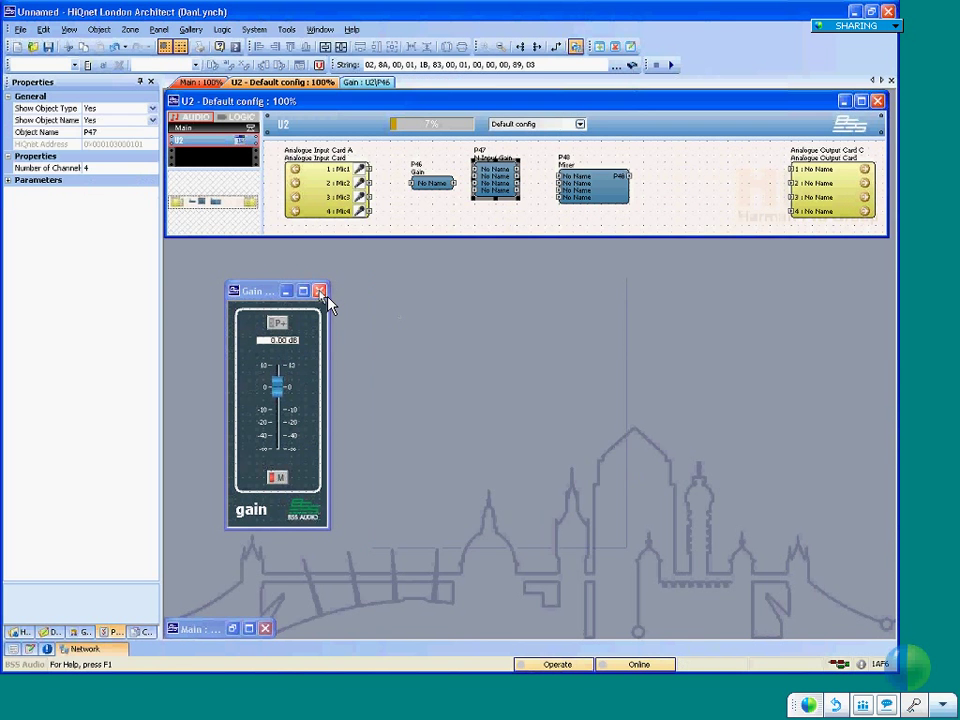
left_click(319, 291)
- Set the N-Input Gain object's number of channels to 32
left_click(122, 168)
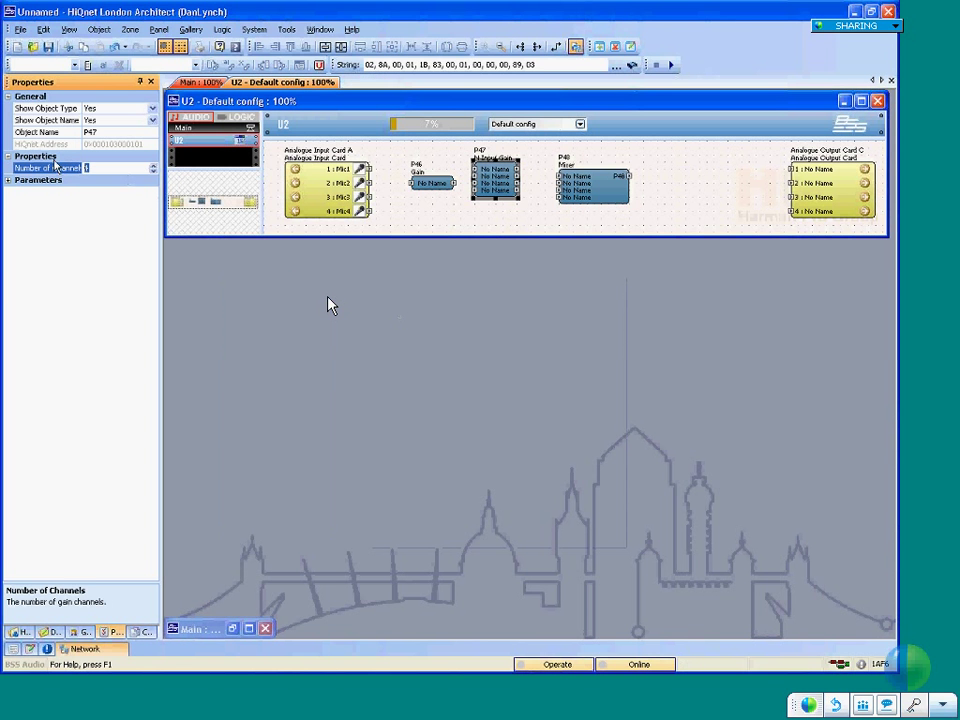
type("912")
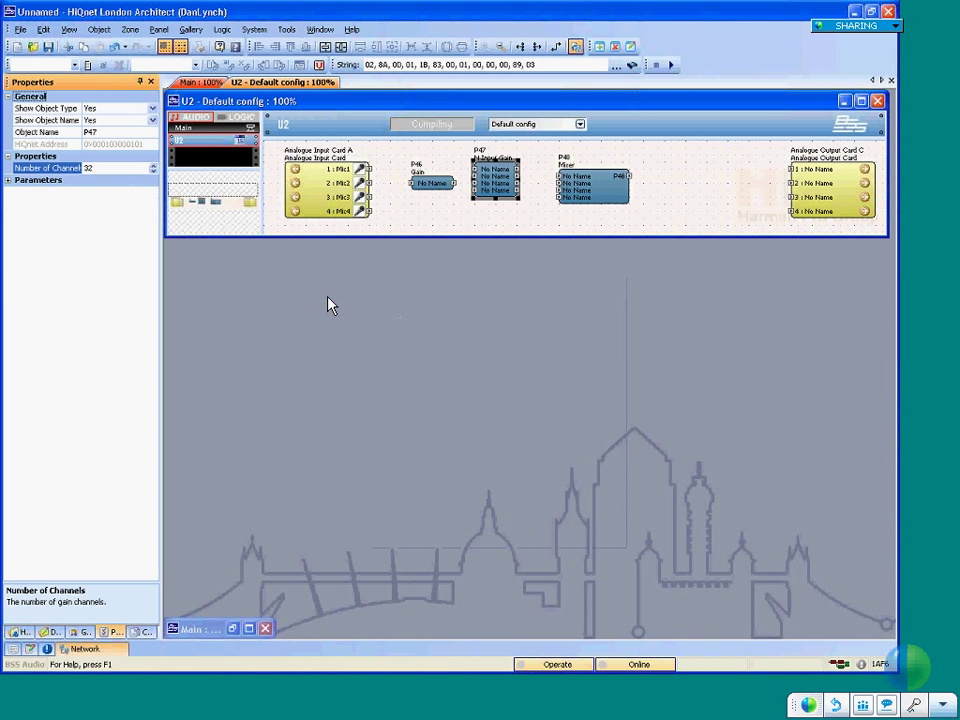
- Set the N-Input Gain object's number of channels to 4
key("Return")
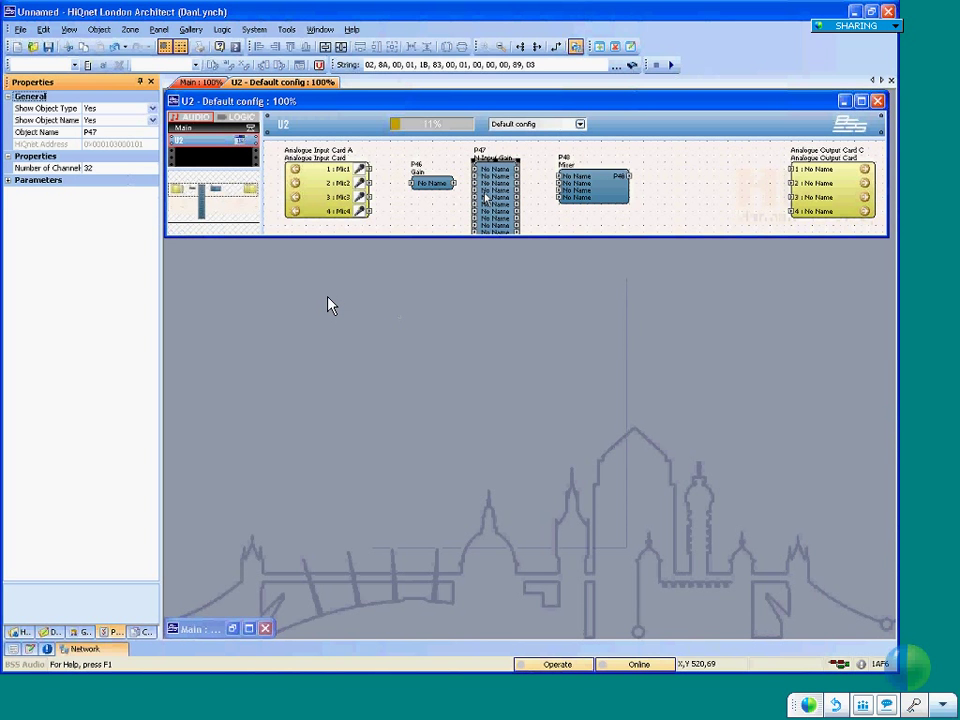
left_click(90, 168)
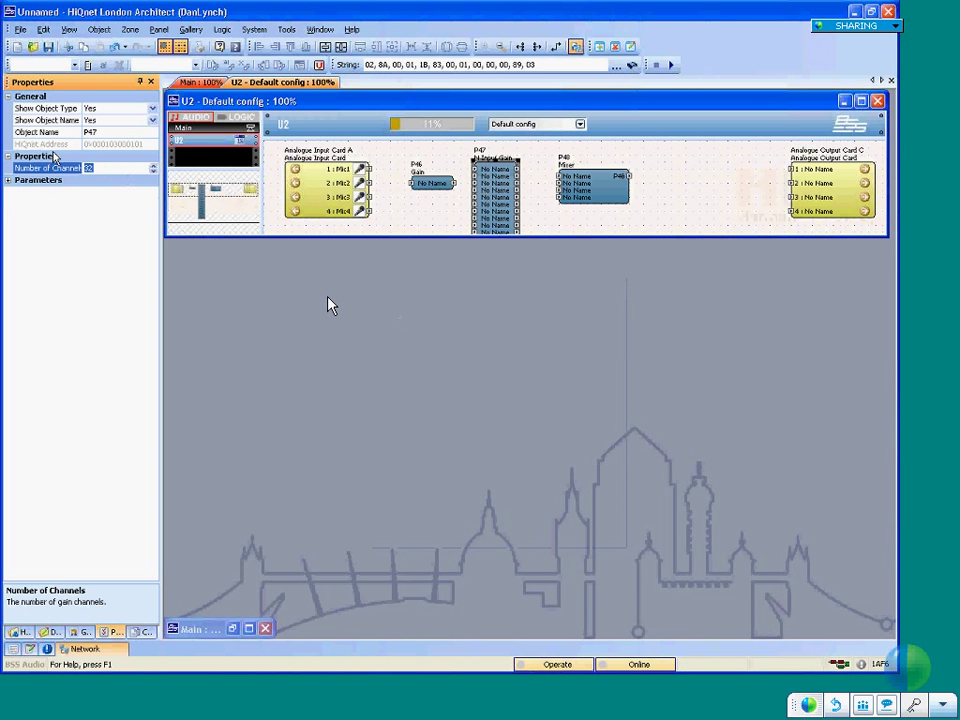
type("4")
key("Return")
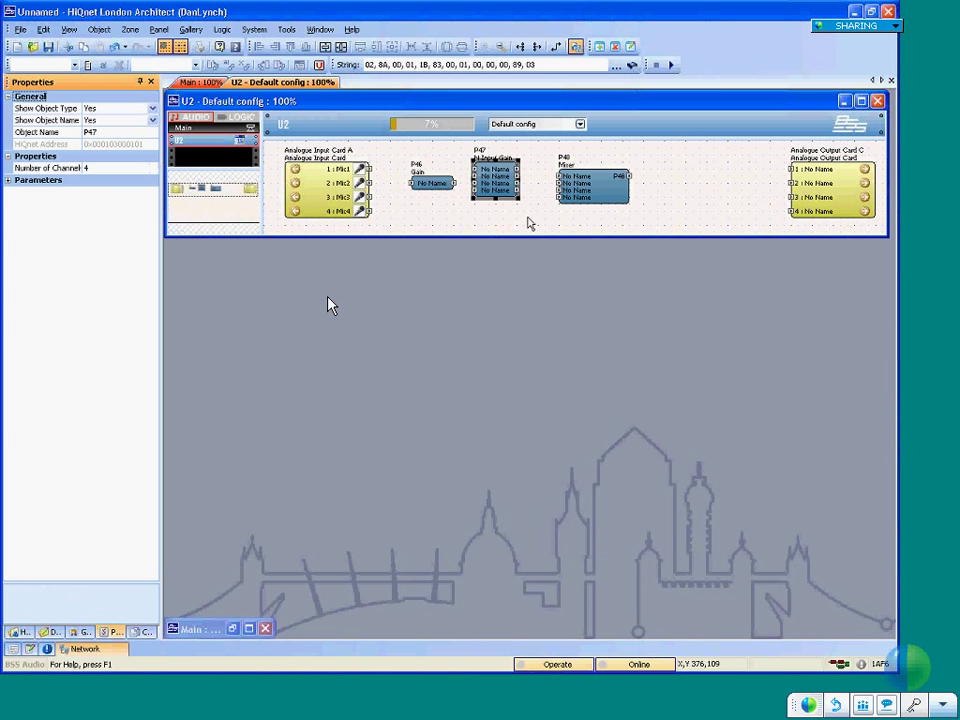
- Delete the Gain and N-Input Gain objects together, and move the Mixer beside the analogue input card
left_click_drag(535, 215, 412, 162)
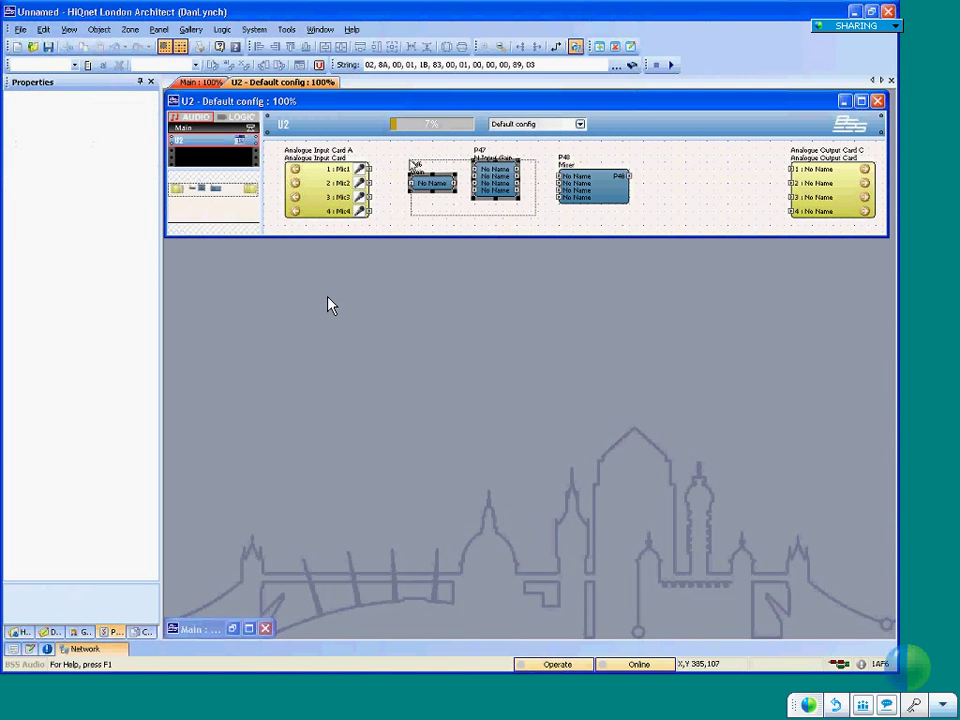
key("Delete")
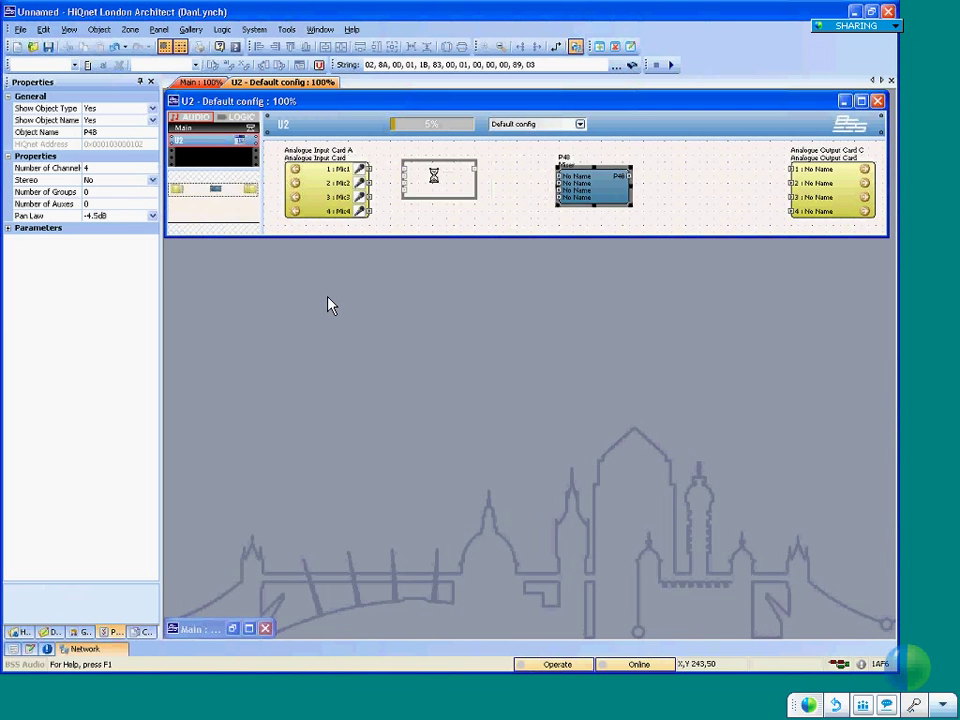
- Set the Mixer's number of channels to 48, view its control panel and close it
left_click(100, 168)
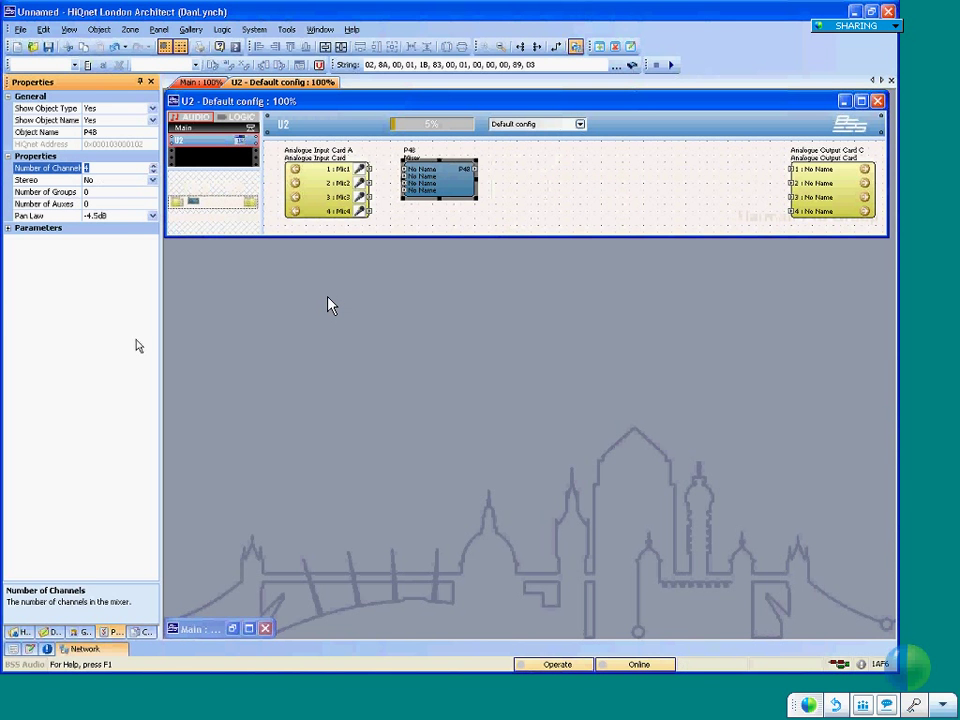
type("1B, ")
type("8")
key("Return")
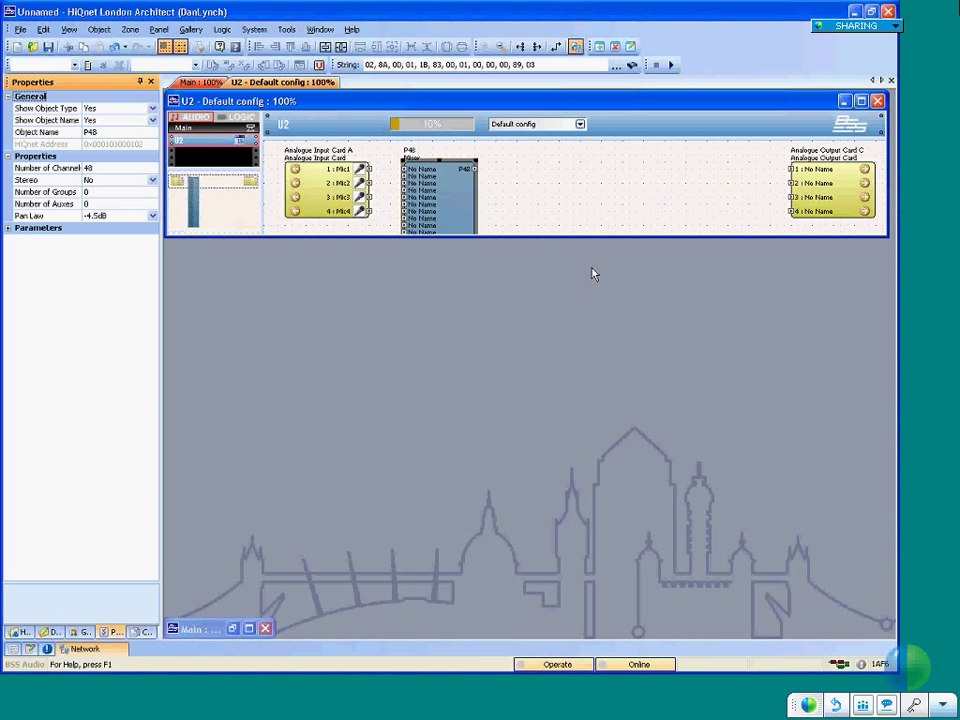
double_click(449, 197)
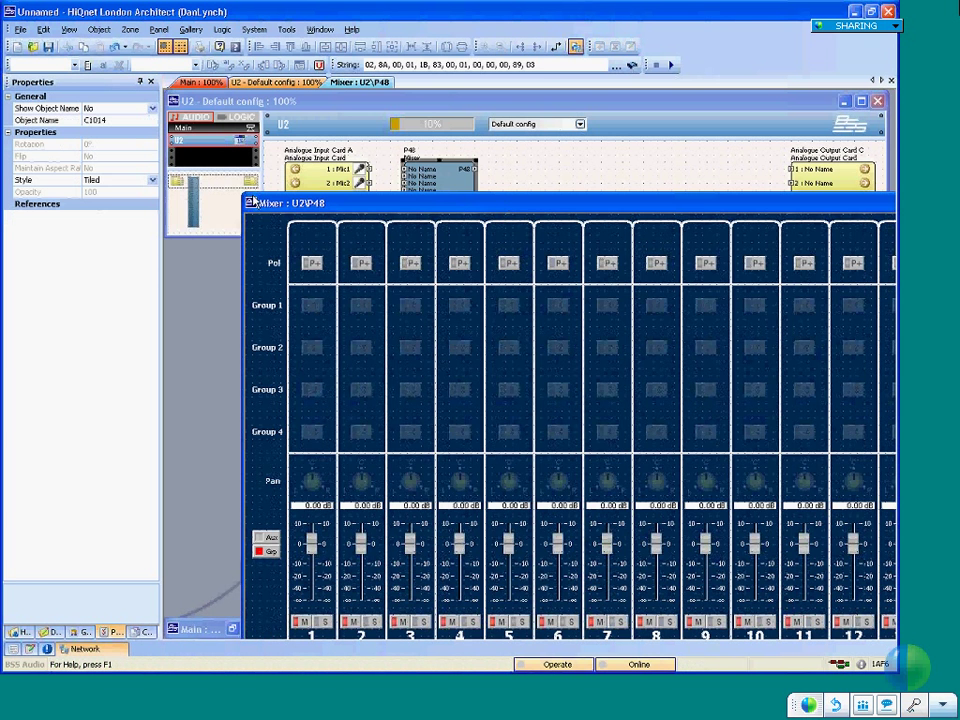
double_click(250, 203)
- Set the Mixer's number of channels to 4
left_click(17, 170)
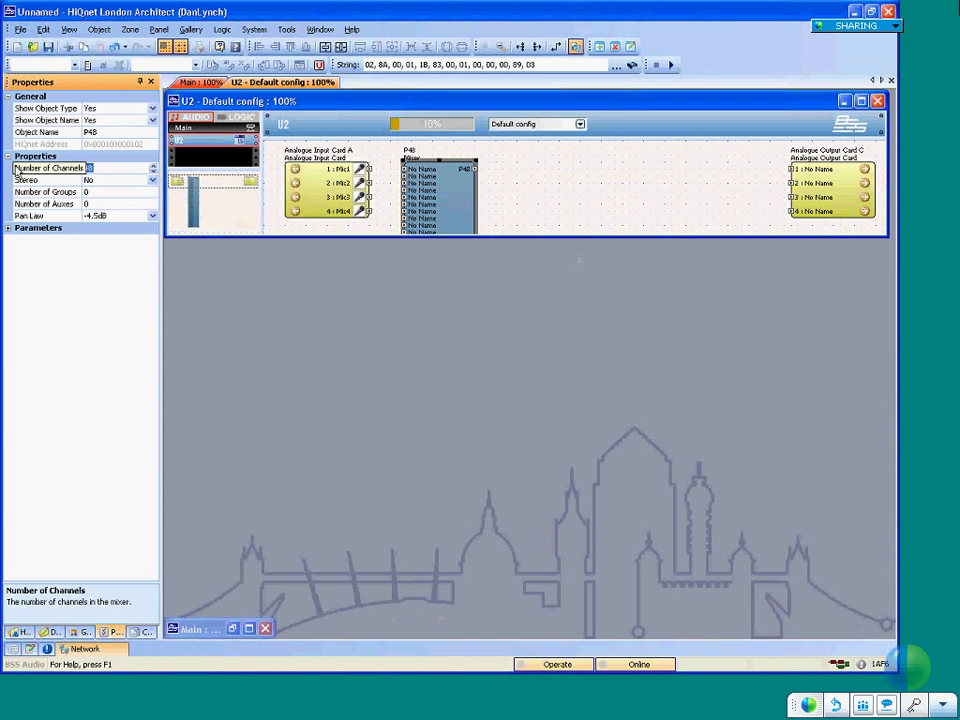
key("BackSpace")
type("4")
key("Return")
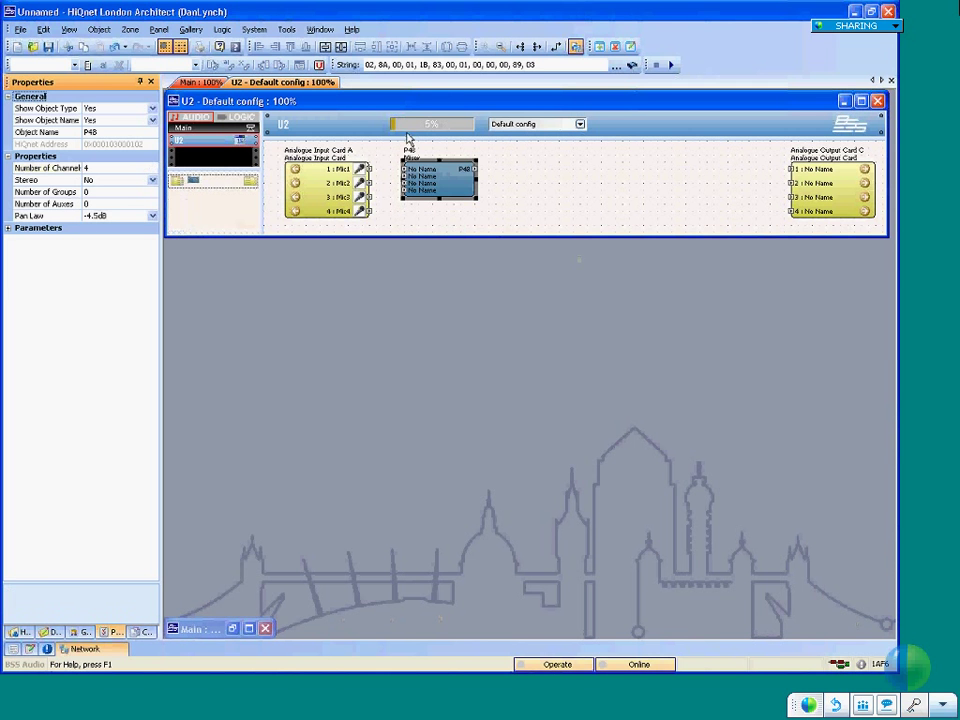
- Open the Mixer's control panel and set its number of groups and its number of auxes to 4 each
double_click(456, 180)
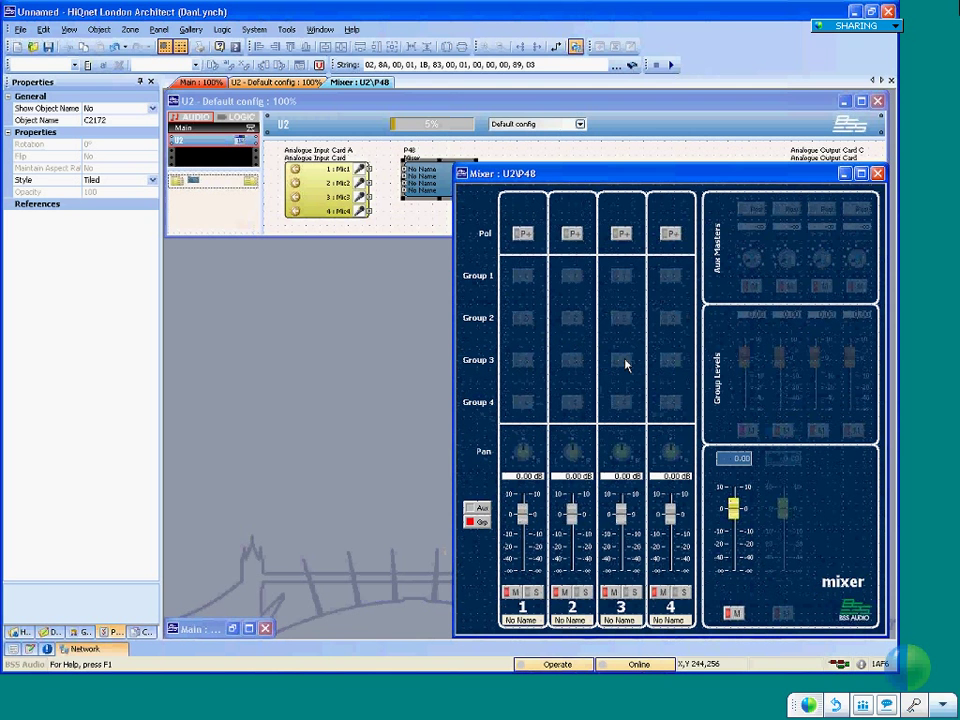
left_click(426, 189)
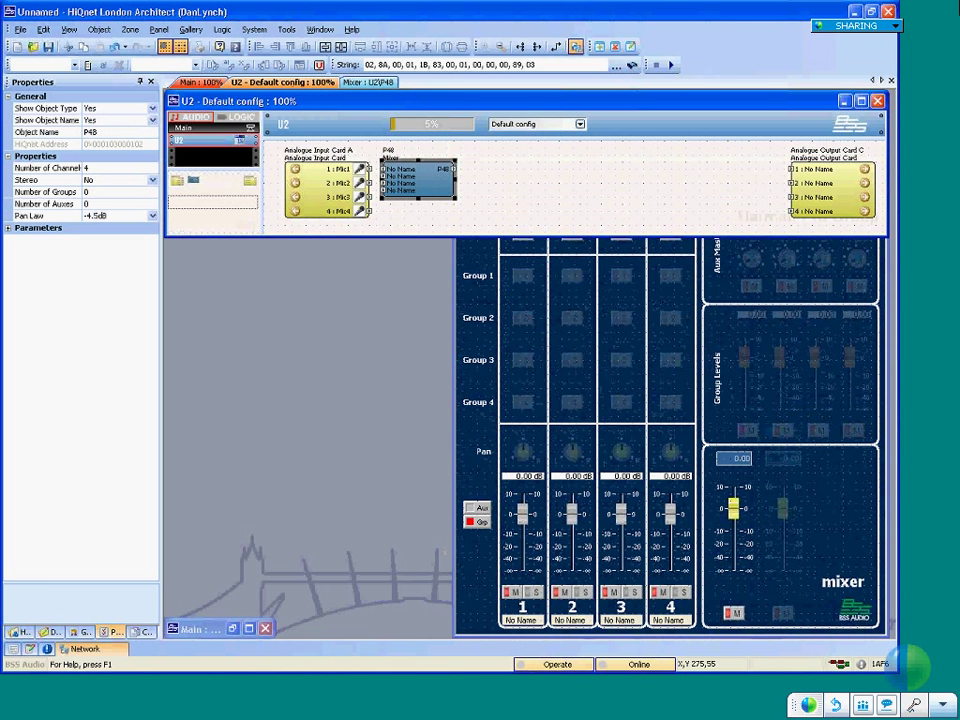
left_click(102, 189)
type("4")
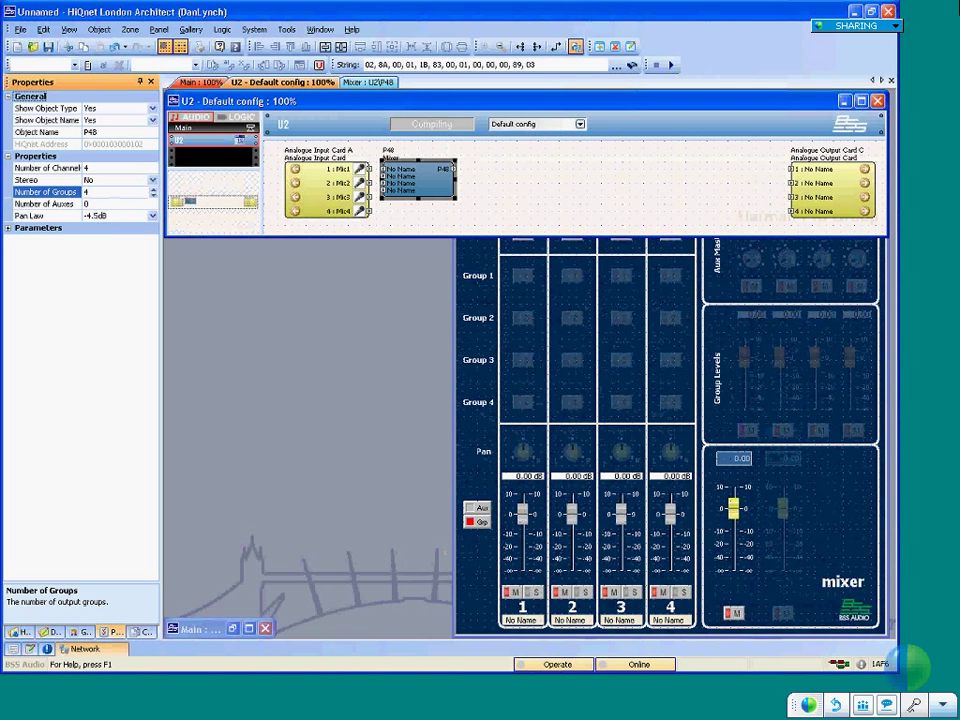
key("Return")
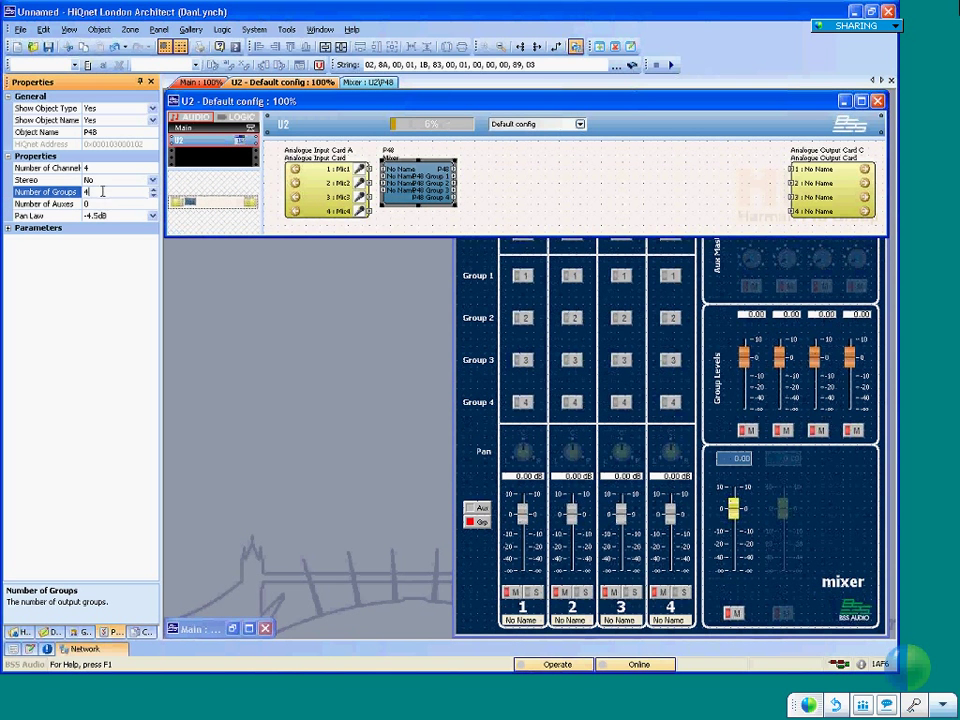
left_click(100, 203)
type("4")
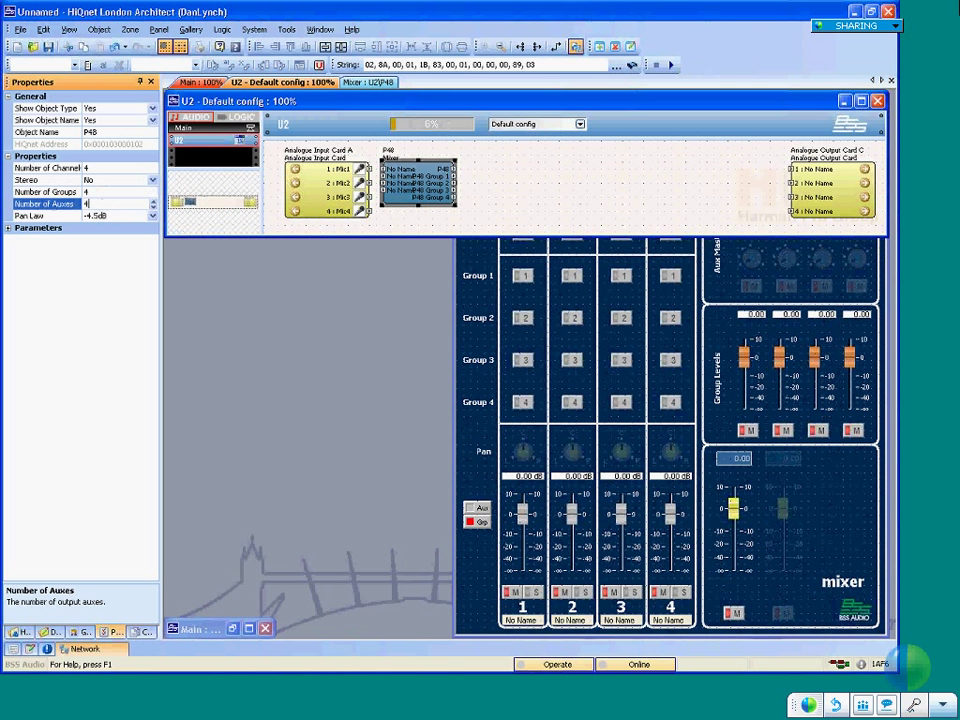
key("Return")
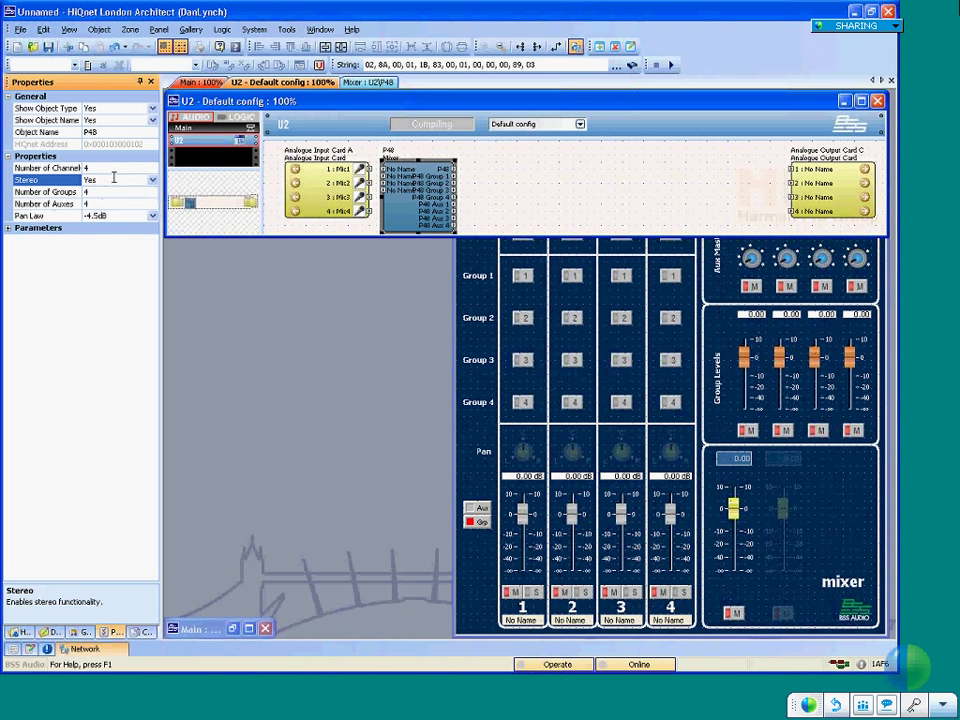
- Set the Mixer's Stereo property to Yes, switching it to No and back to compare the effect on its control panel
left_click(671, 450)
left_click(120, 180)
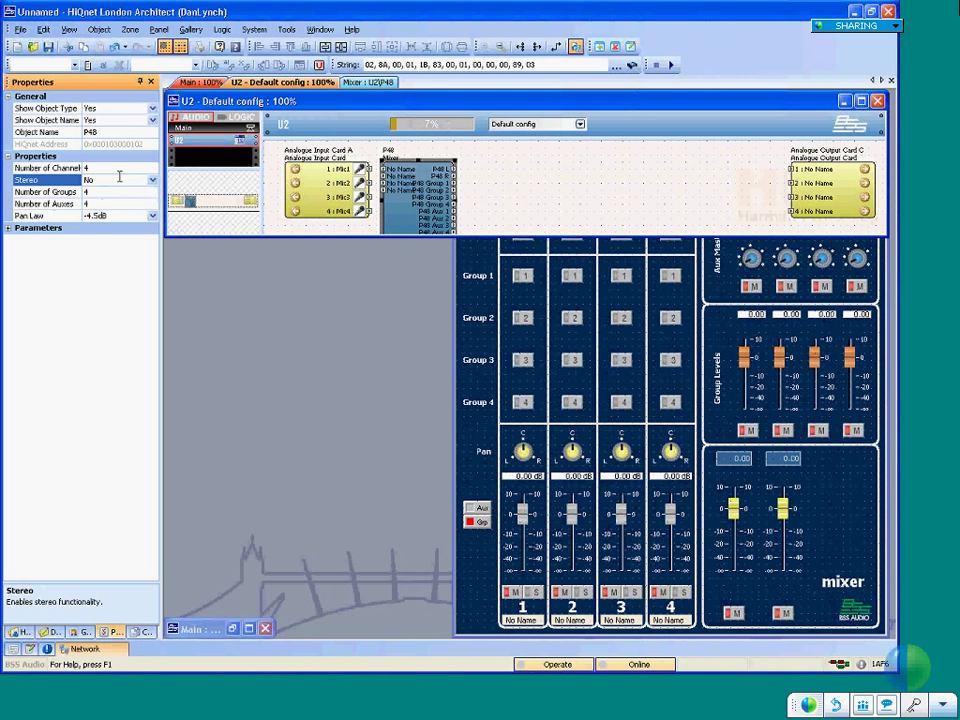
double_click(120, 180)
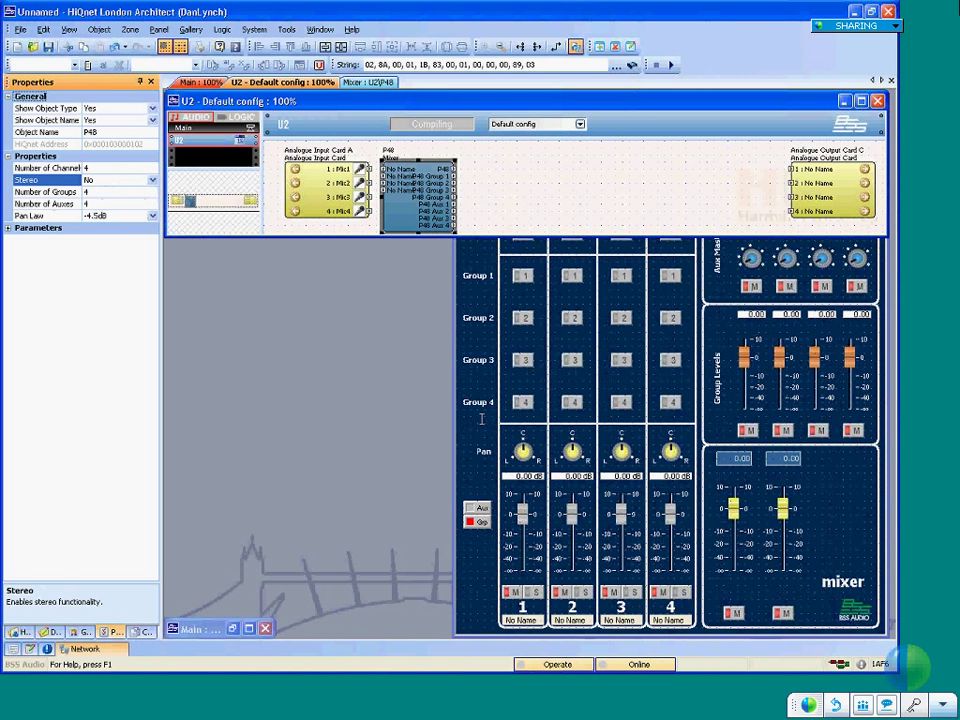
double_click(104, 181)
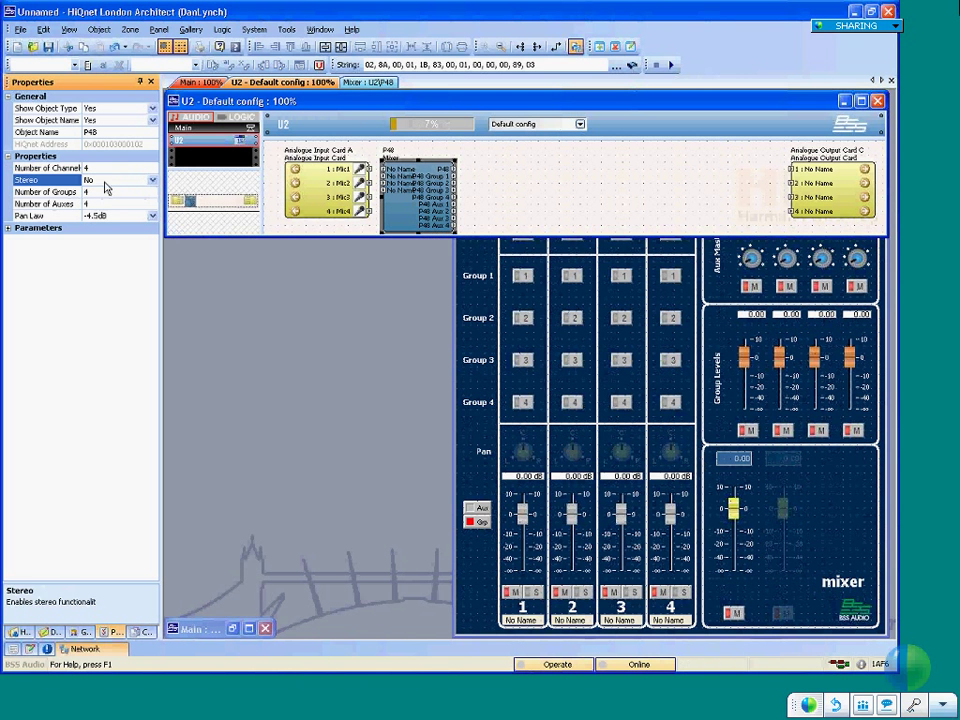
left_click(473, 256)
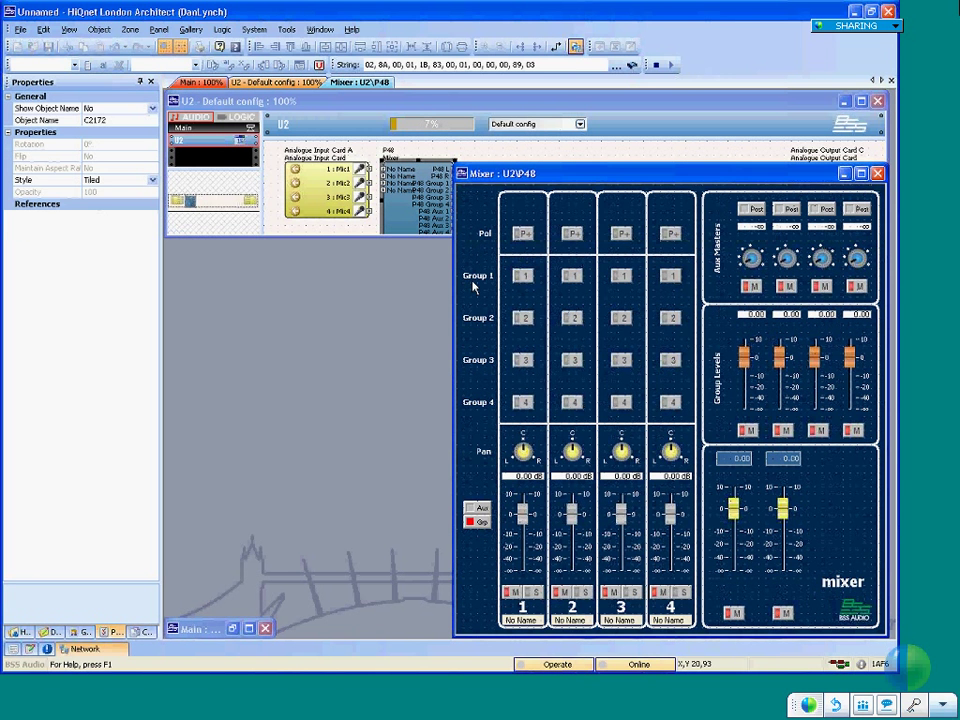
- Show the aux sends in the Mixer's control panel, and toggle Post on and off for aux masters 1 and 2
left_click(470, 508)
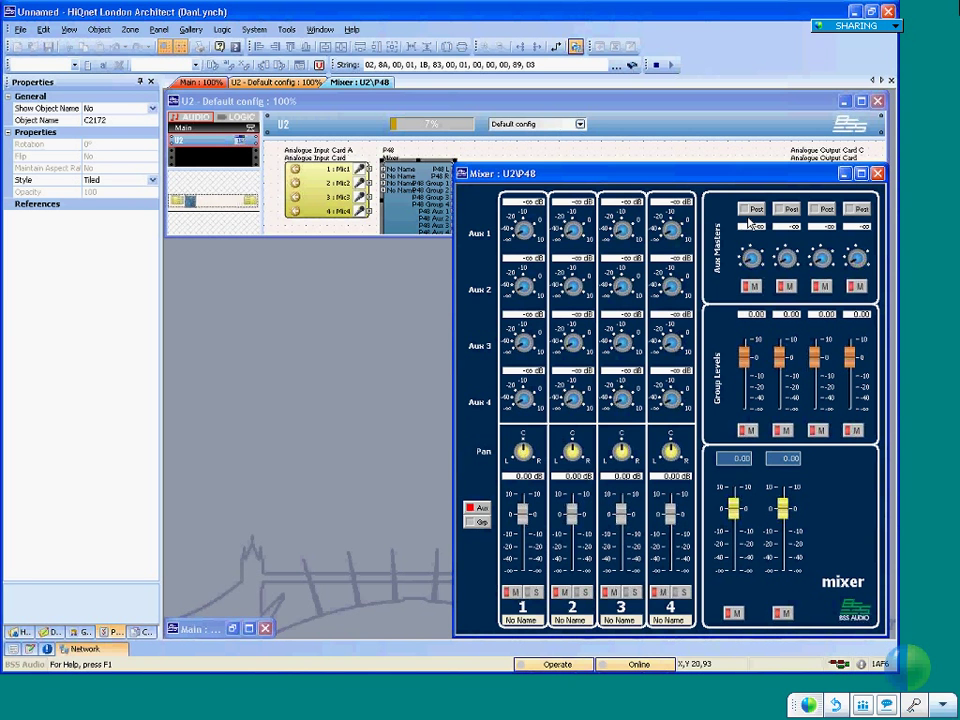
left_click(757, 210)
left_click(757, 210)
left_click(757, 212)
left_click(789, 210)
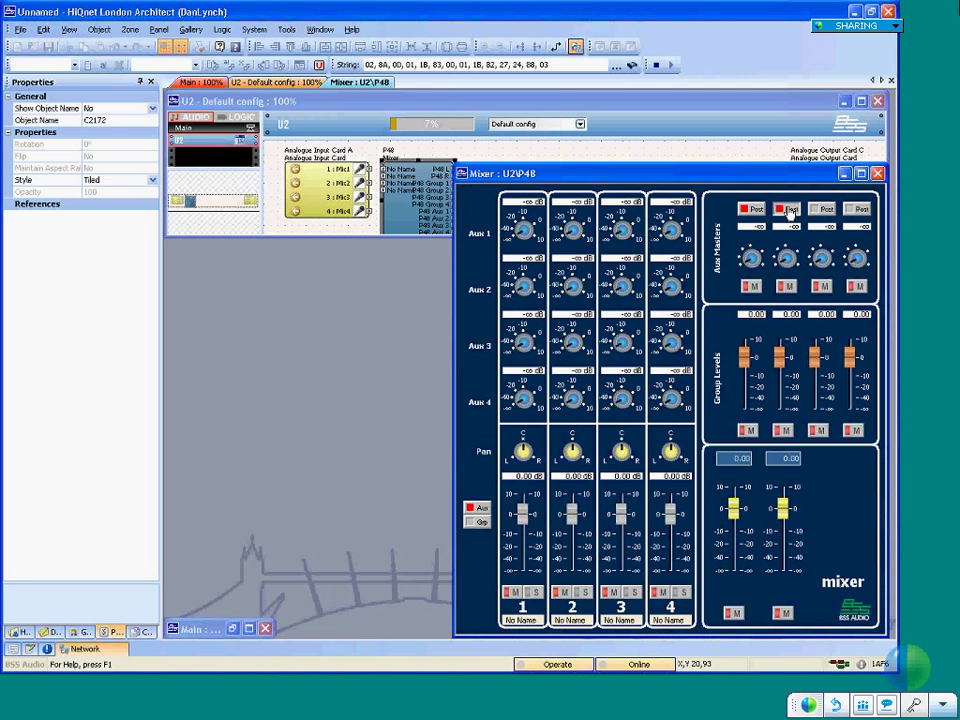
left_click(789, 210)
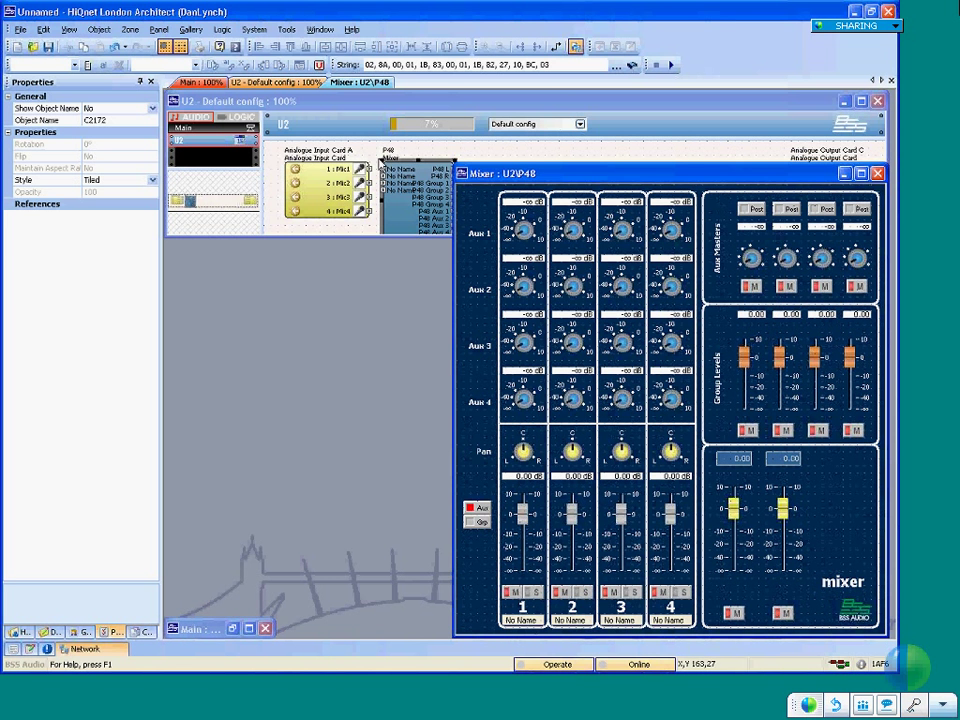
- Wire the four outputs of Analogue Input Card A to the Mixer's four inputs
left_click(365, 230)
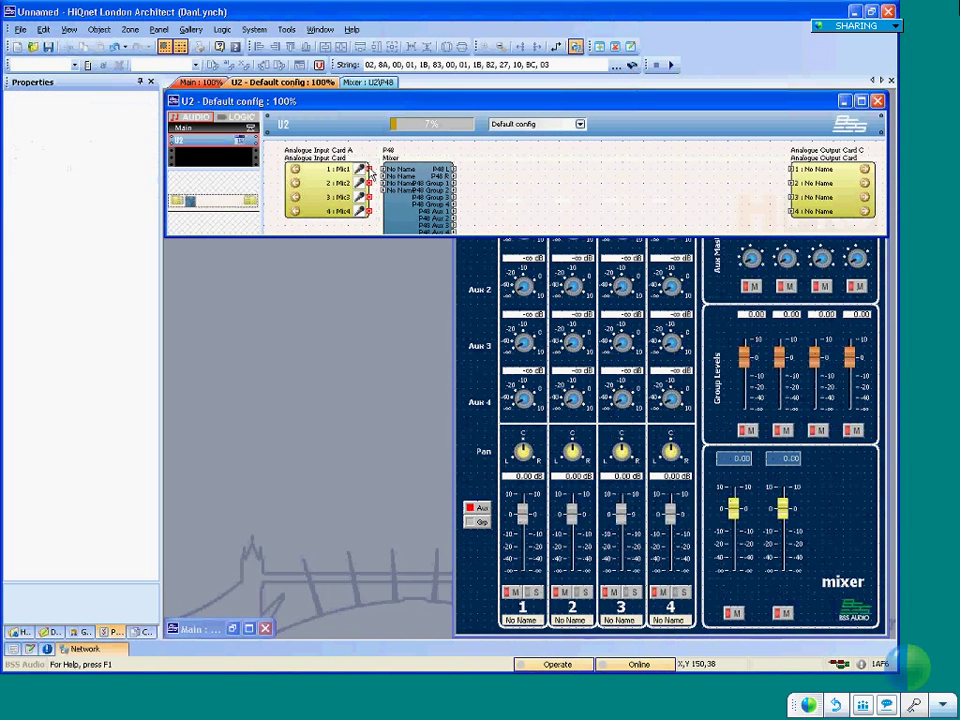
left_click_drag(370, 172, 386, 172)
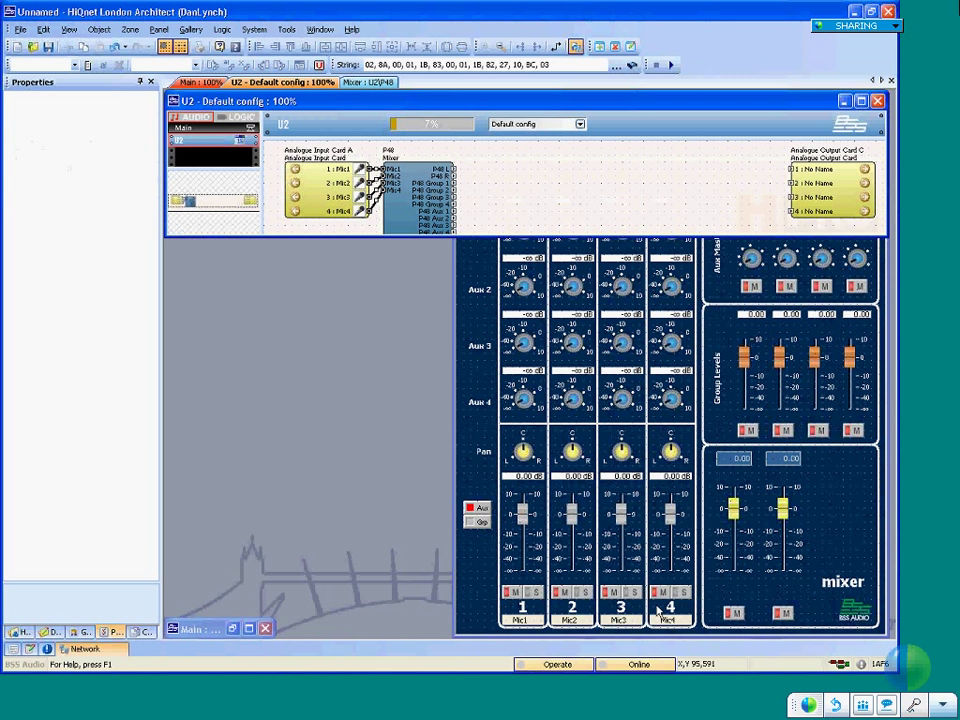
left_click(814, 494)
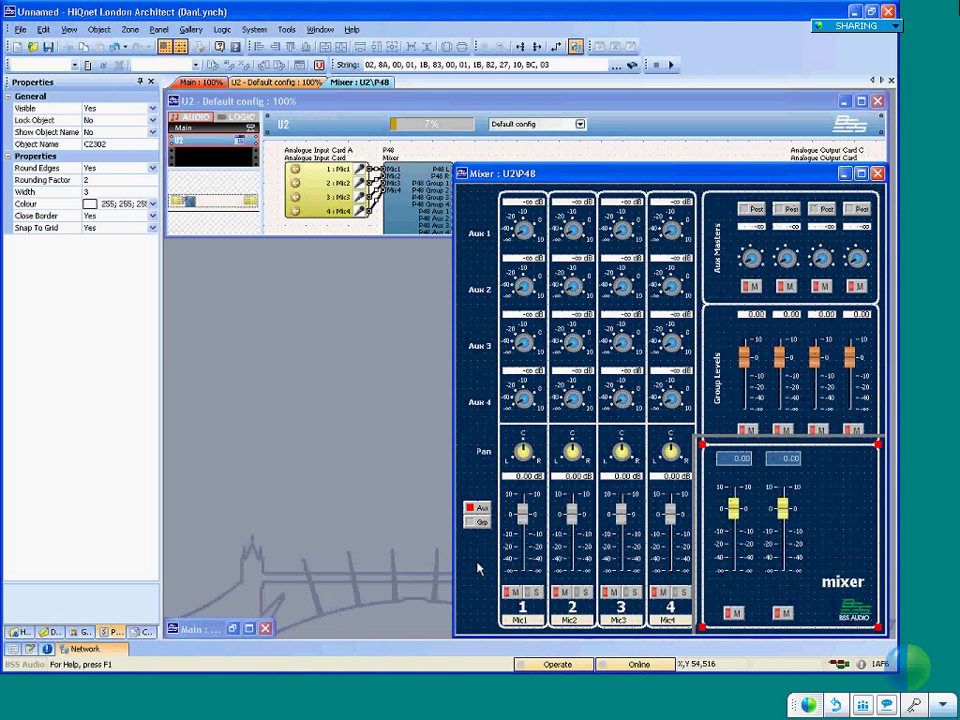
left_click(403, 198)
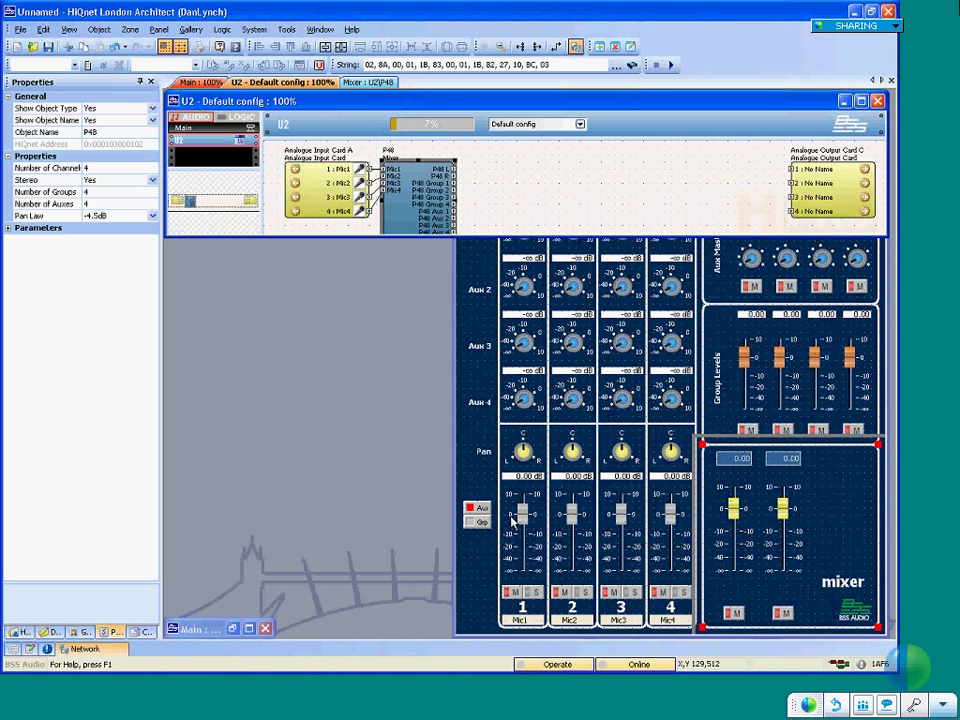
left_click(577, 512)
left_click_drag(577, 512, 573, 568)
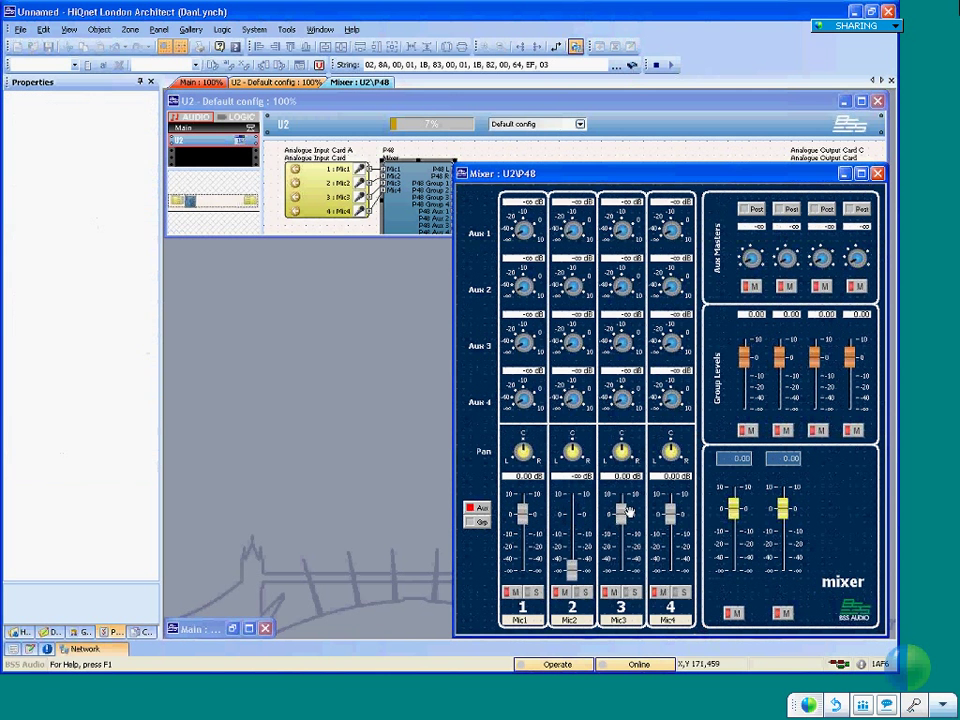
left_click_drag(621, 513, 620, 586)
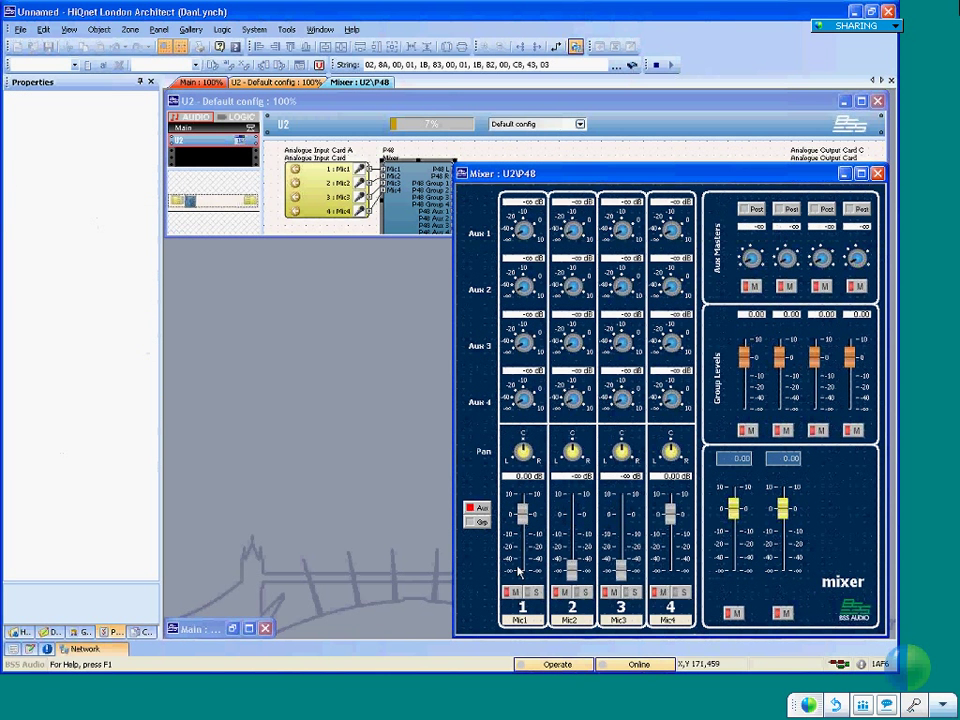
left_click(523, 527)
left_click_drag(523, 527, 522, 572)
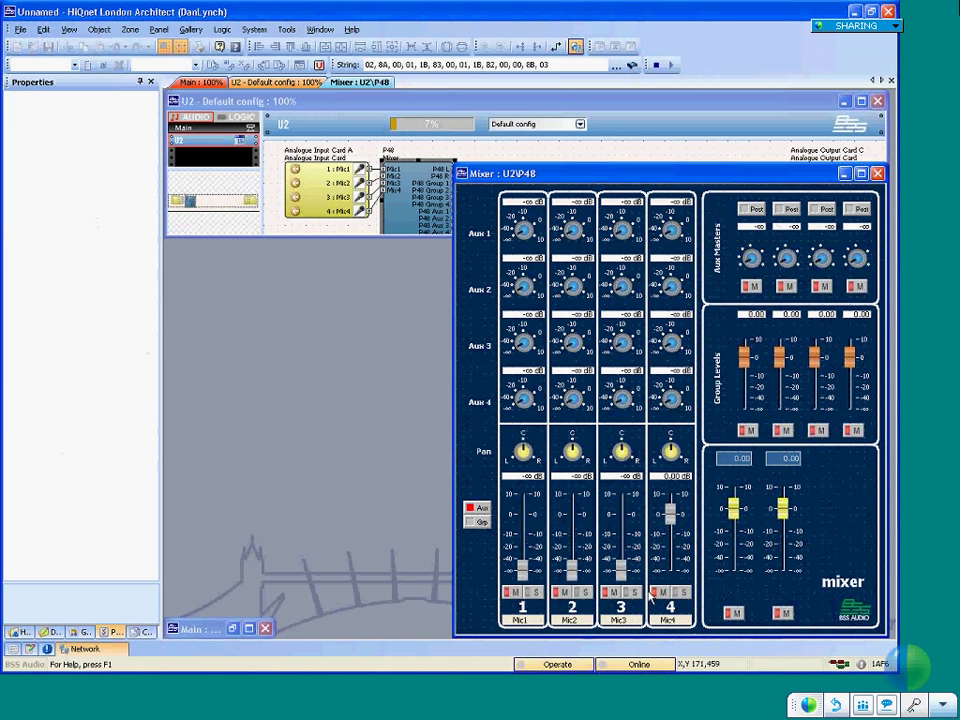
left_click(740, 617)
- Set the Mixer's number of groups and number of auxes to 0, and bring its control panel back into view
left_click(400, 225)
left_click(118, 194)
left_click(107, 191)
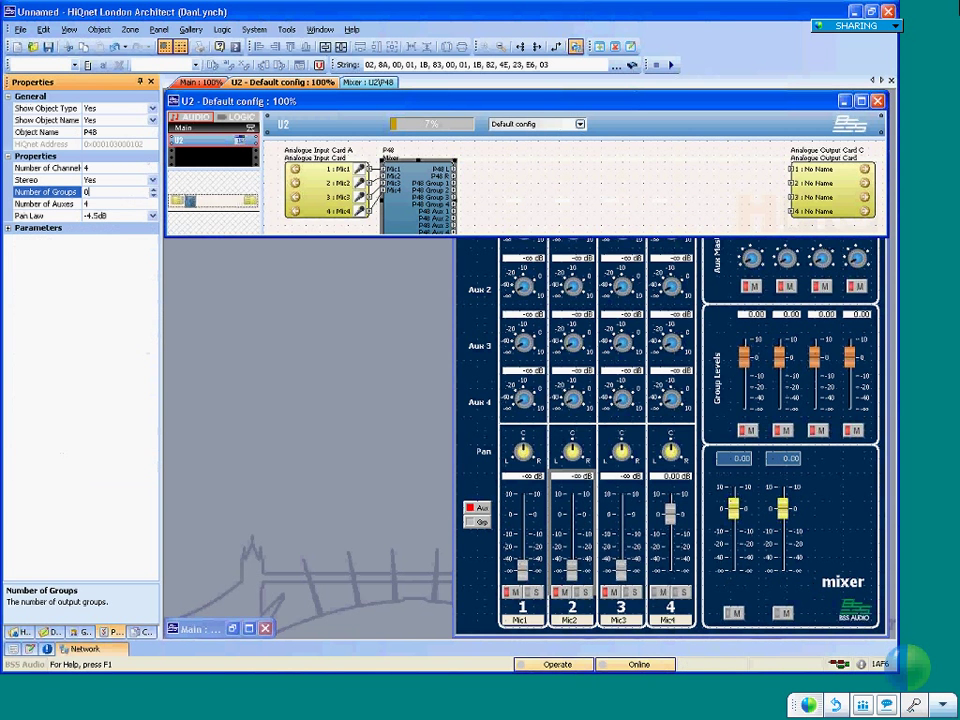
type("0")
key("Return")
left_click(104, 204)
type("0")
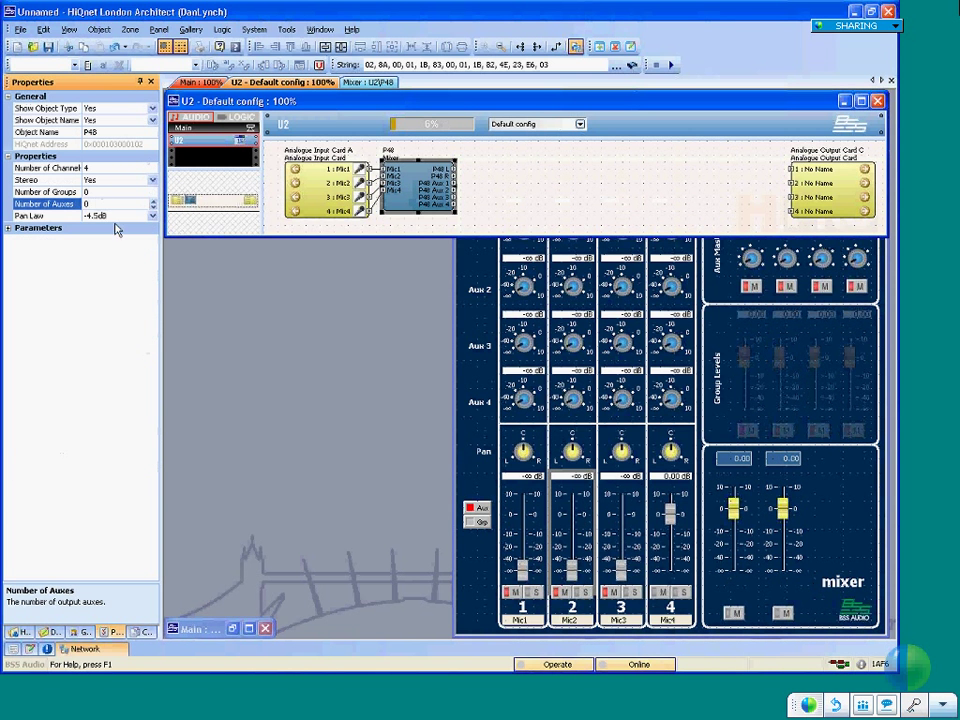
key("Return")
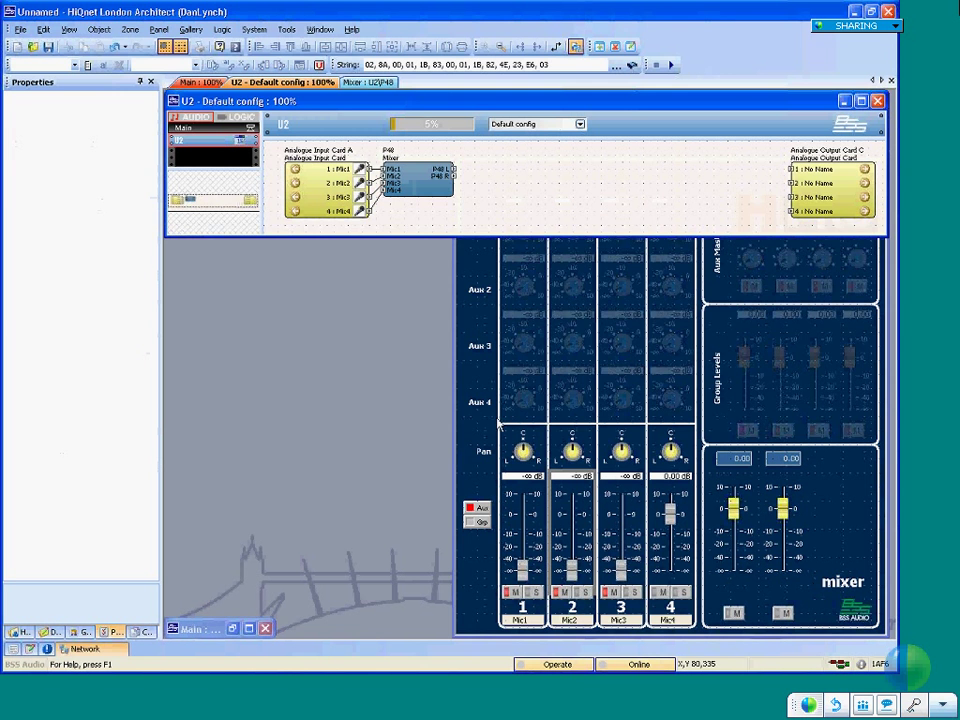
left_click(470, 433)
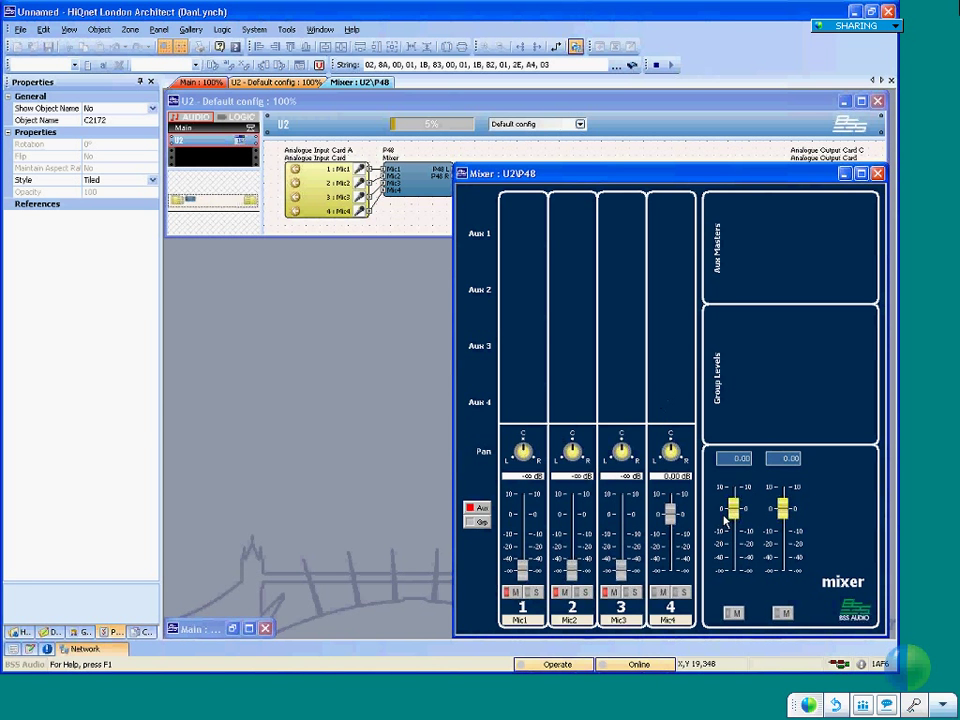
left_click(422, 185)
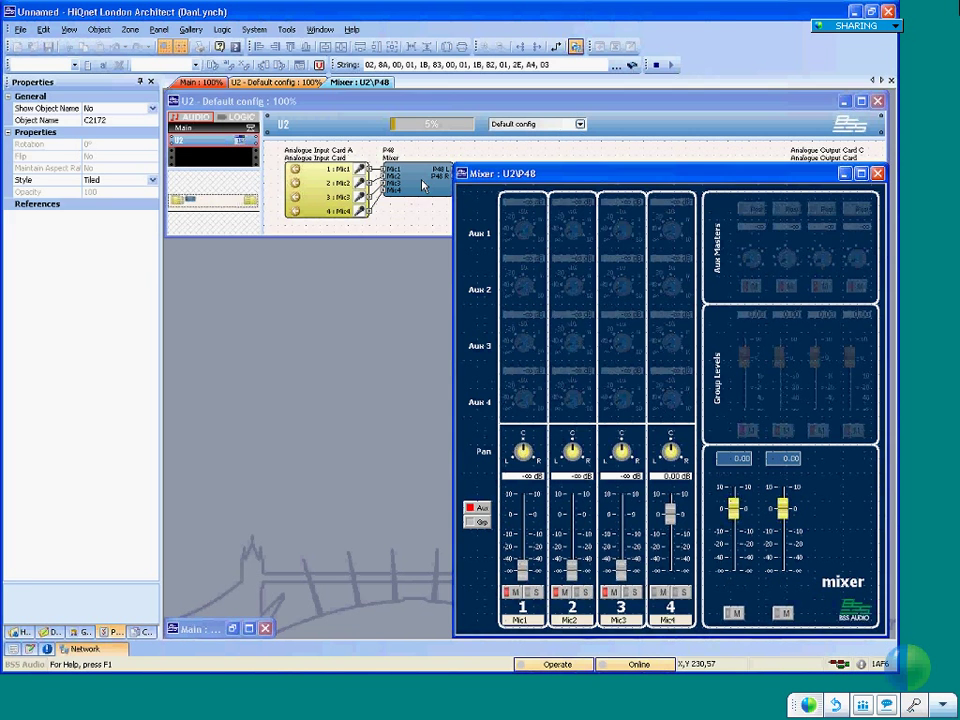
- Examine the Mixer's Pan Law property and its main output faders in the control panel
left_click(422, 185)
left_click(116, 216)
left_click(116, 216)
left_click(120, 216)
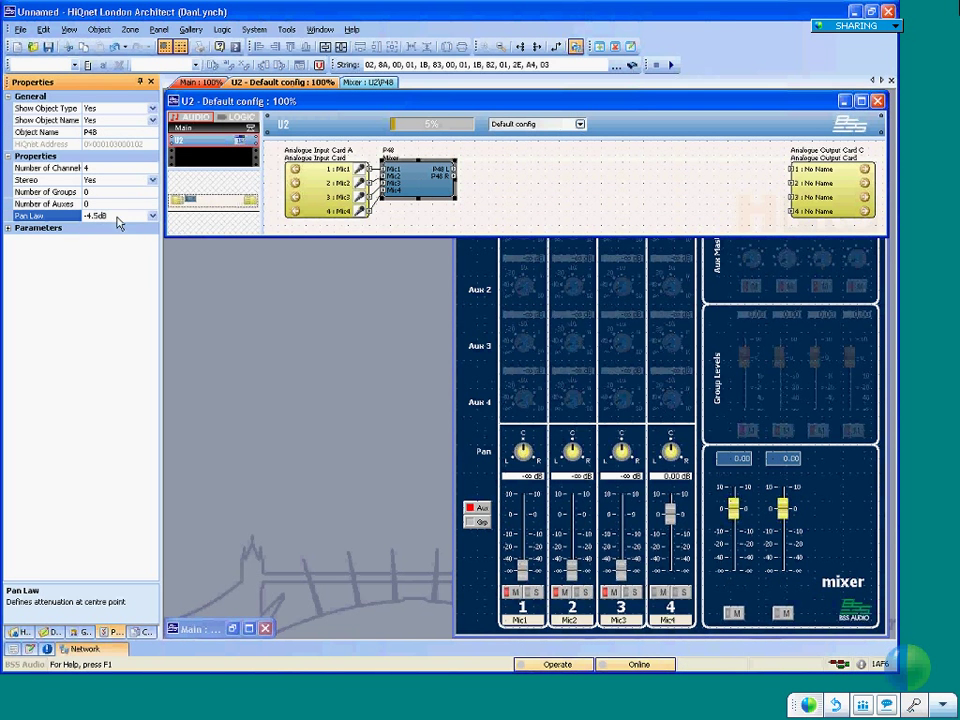
left_click(470, 447)
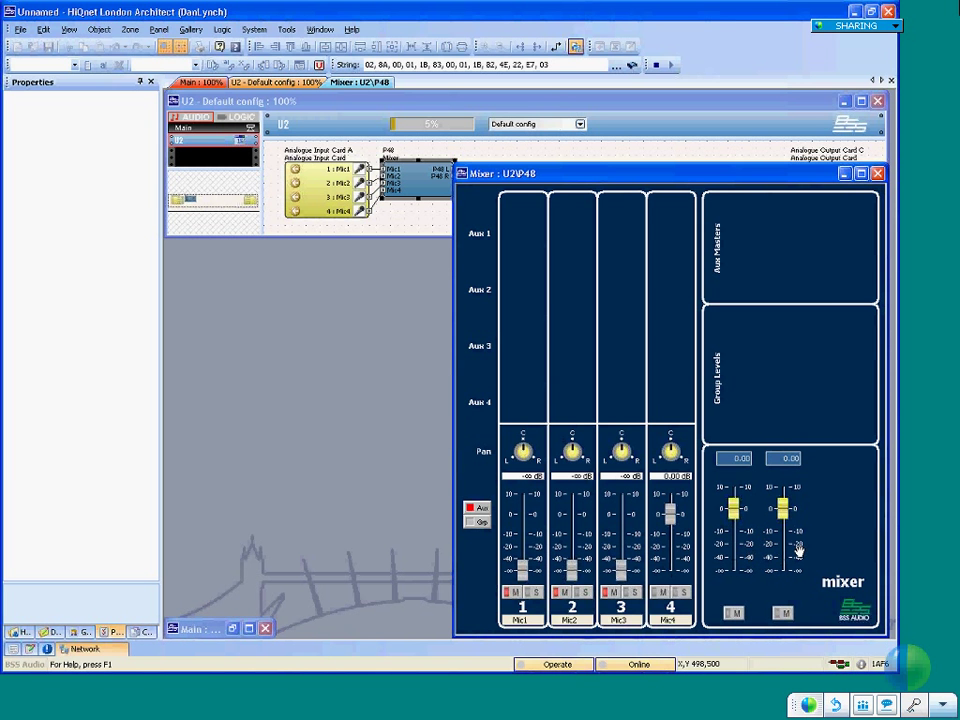
left_click(798, 552)
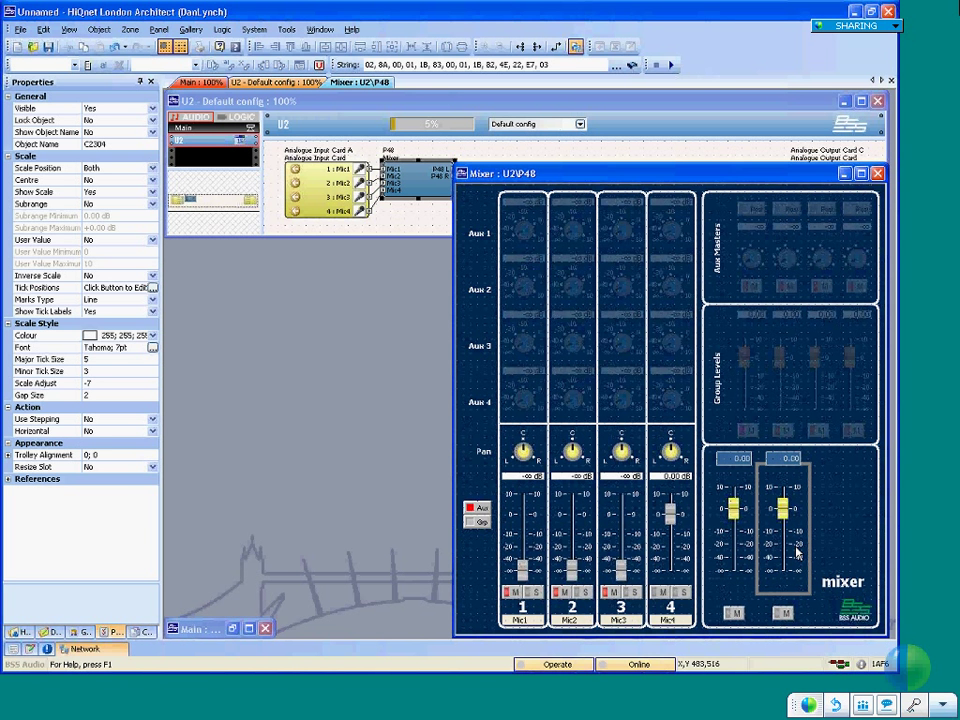
left_click(424, 200)
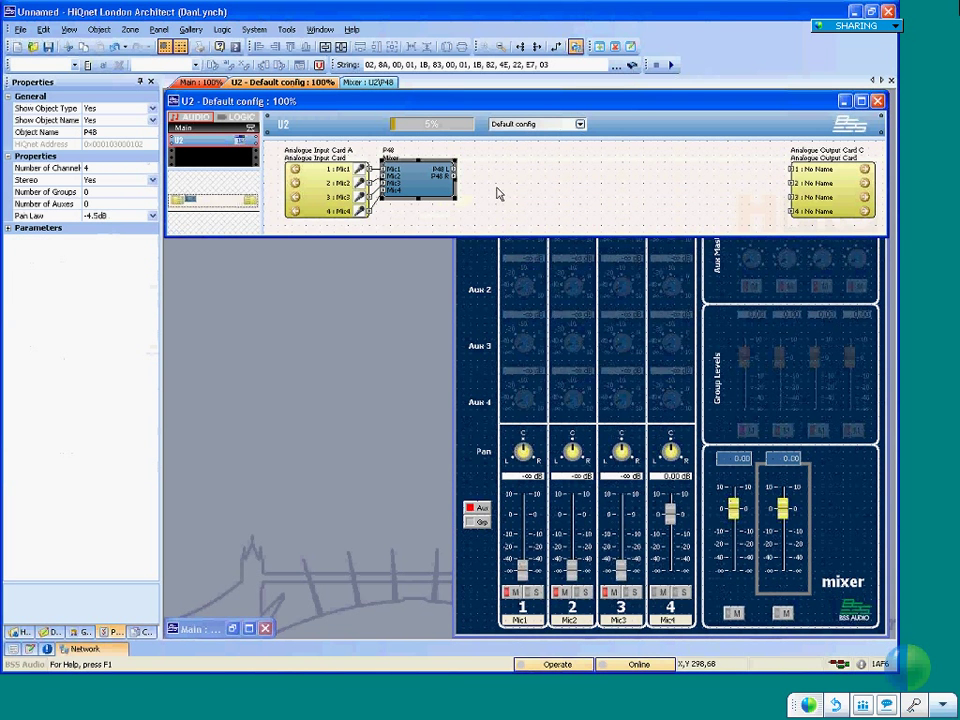
left_click(476, 306)
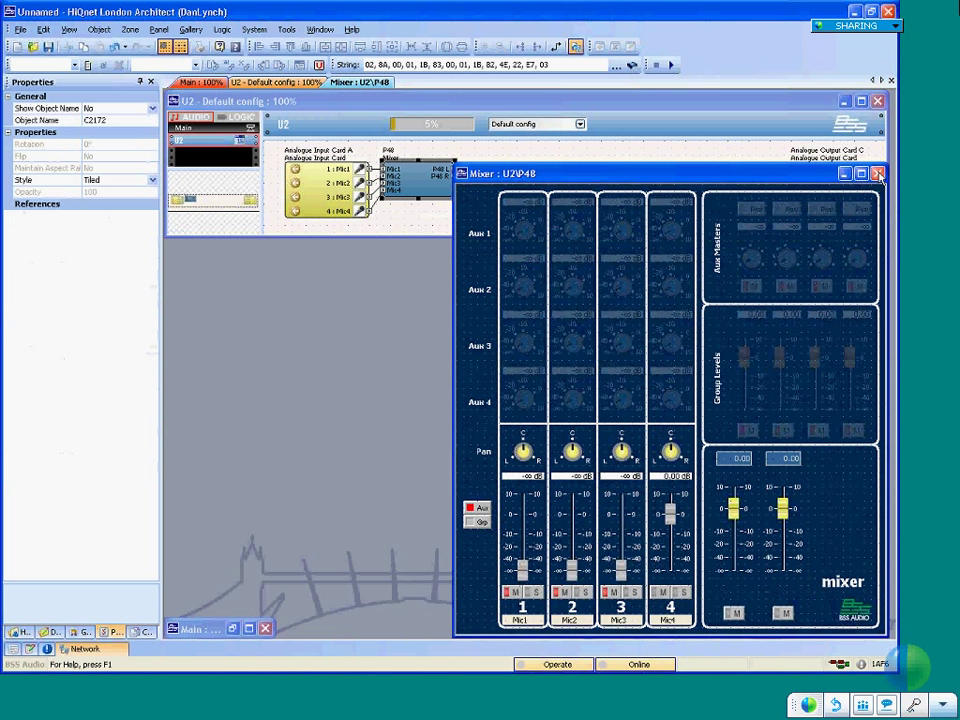
- Delete the Mixer and its wires from the U2 configuration, and check the advanced resource usage statistics
left_click(879, 175)
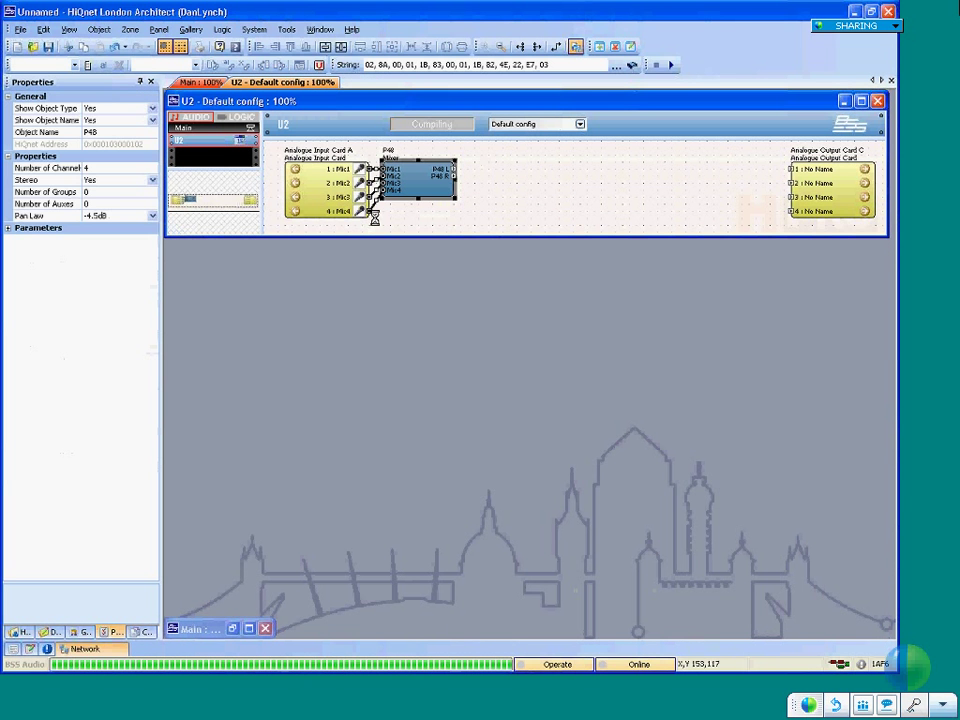
key("Delete")
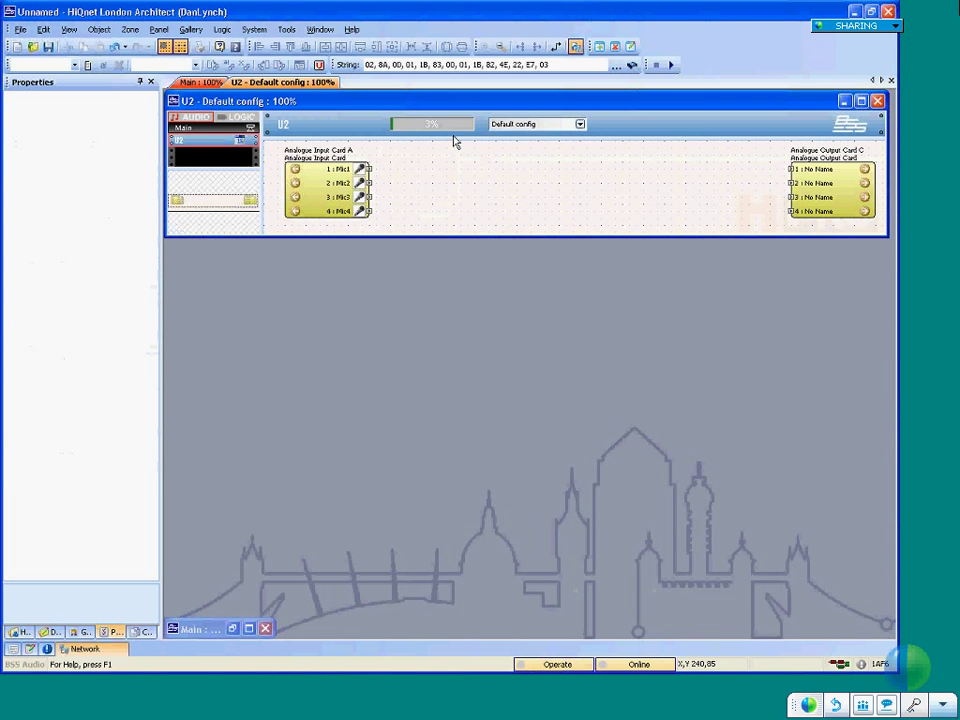
mouse_move(418, 127)
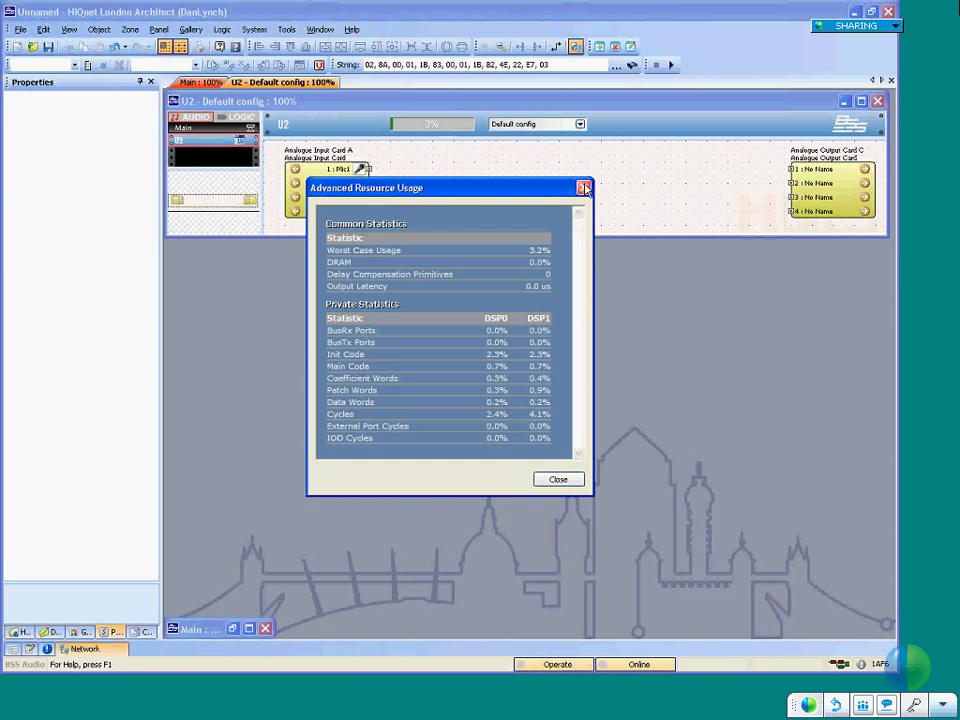
key("Escape")
- Add an Automixer to the U2 configuration and wire the four outputs of Analogue Input Card A to its inputs
right_click(412, 160)
mouse_move(439, 165)
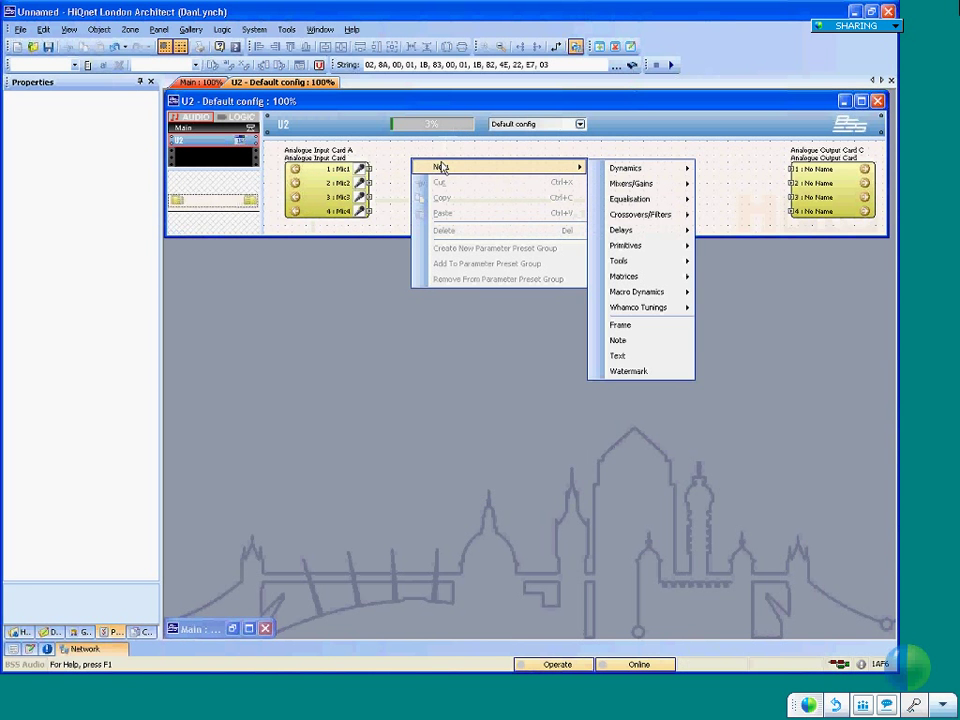
mouse_move(640, 184)
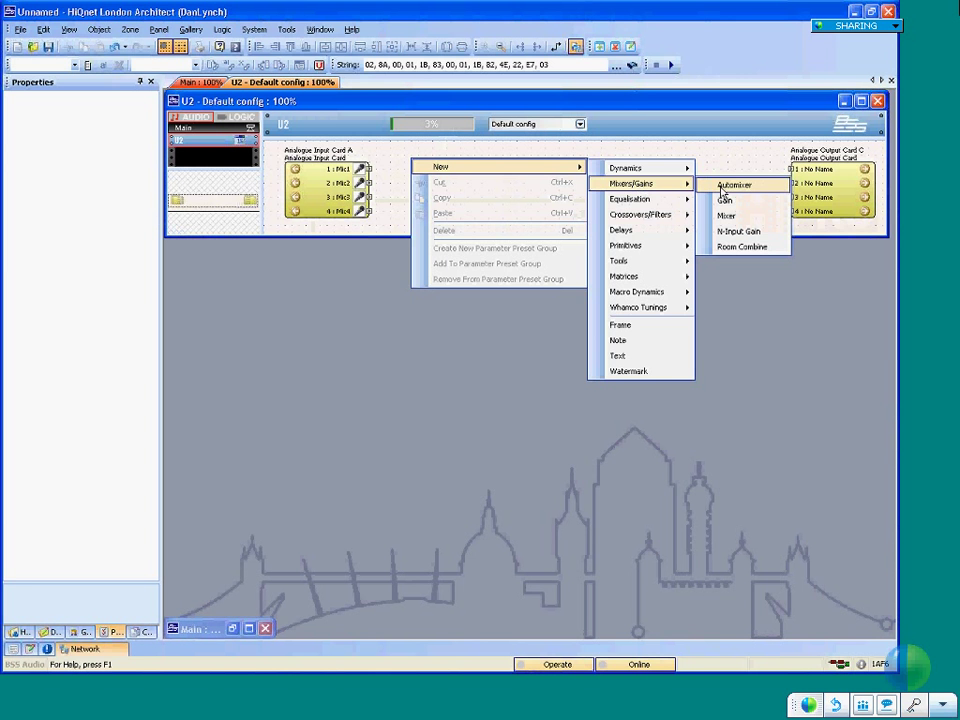
left_click(723, 187)
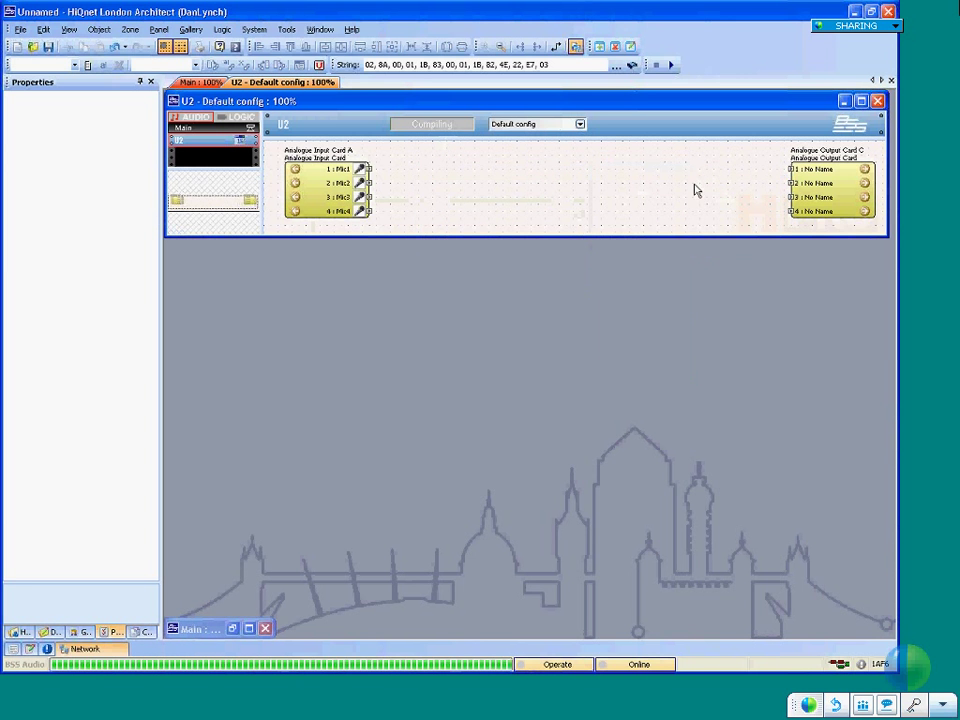
left_click(375, 226)
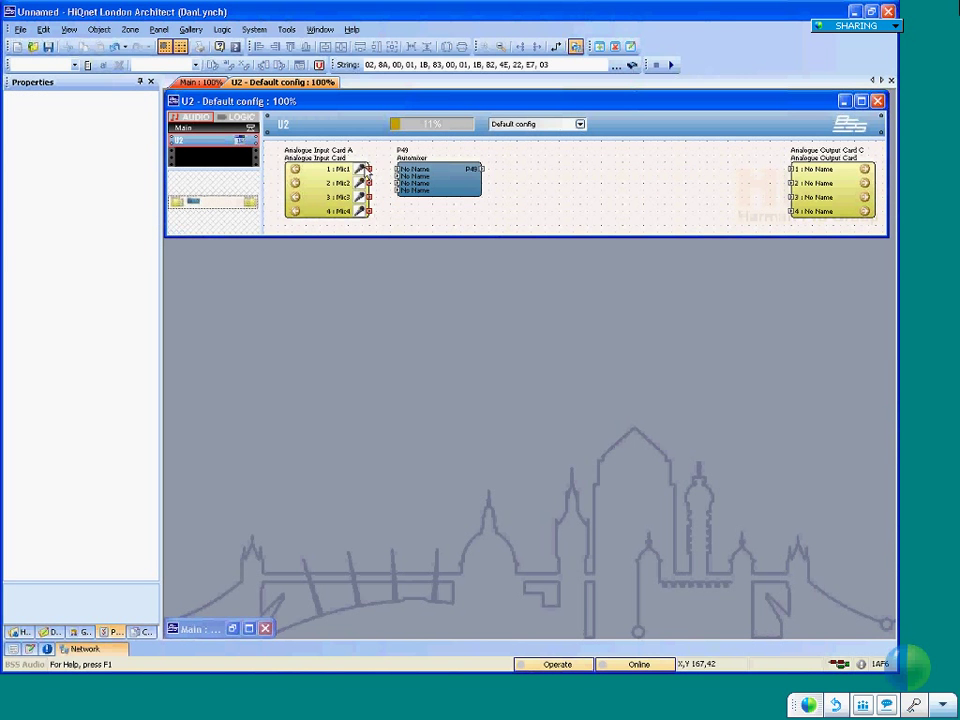
left_click_drag(366, 170, 398, 170)
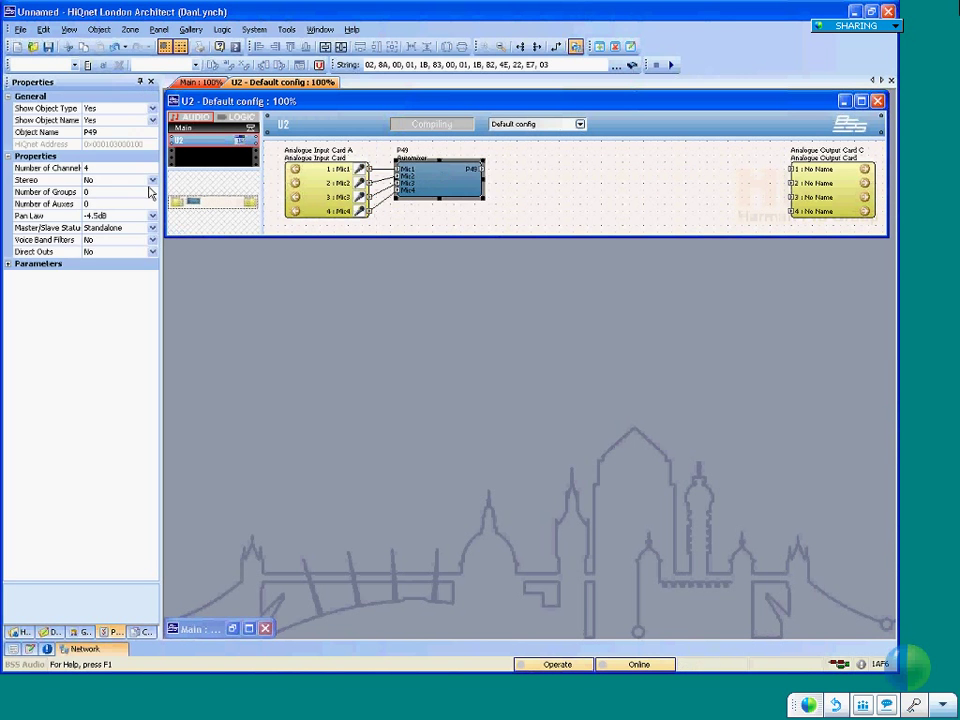
- Try the Automixer with 48 channels, and set its number of channels back to 4
left_click(88, 168)
type("8")
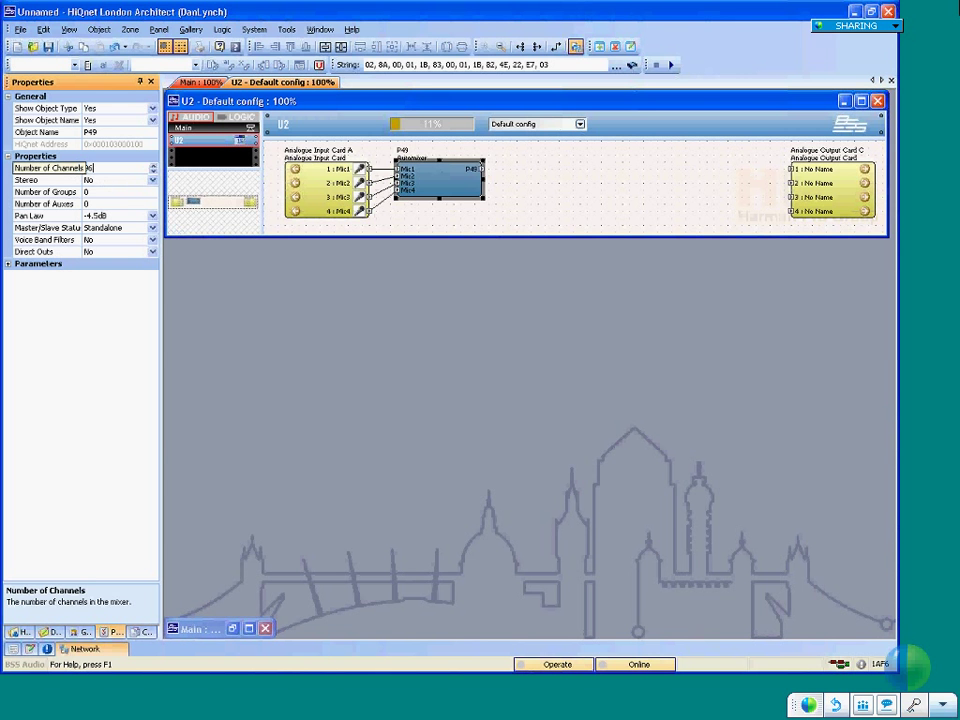
key("Return")
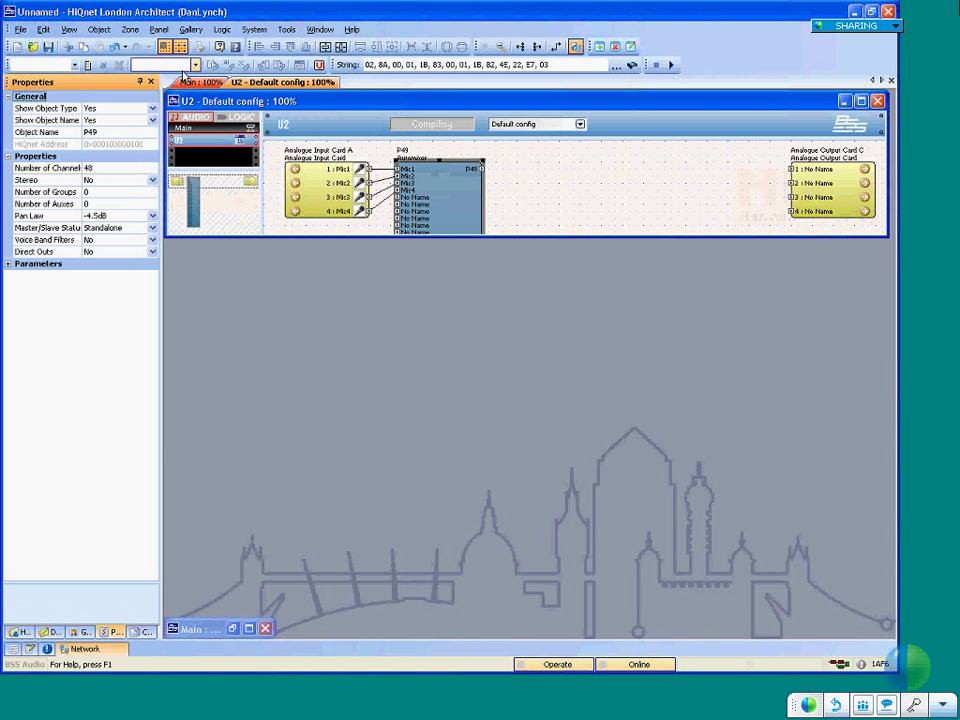
left_click(97, 170)
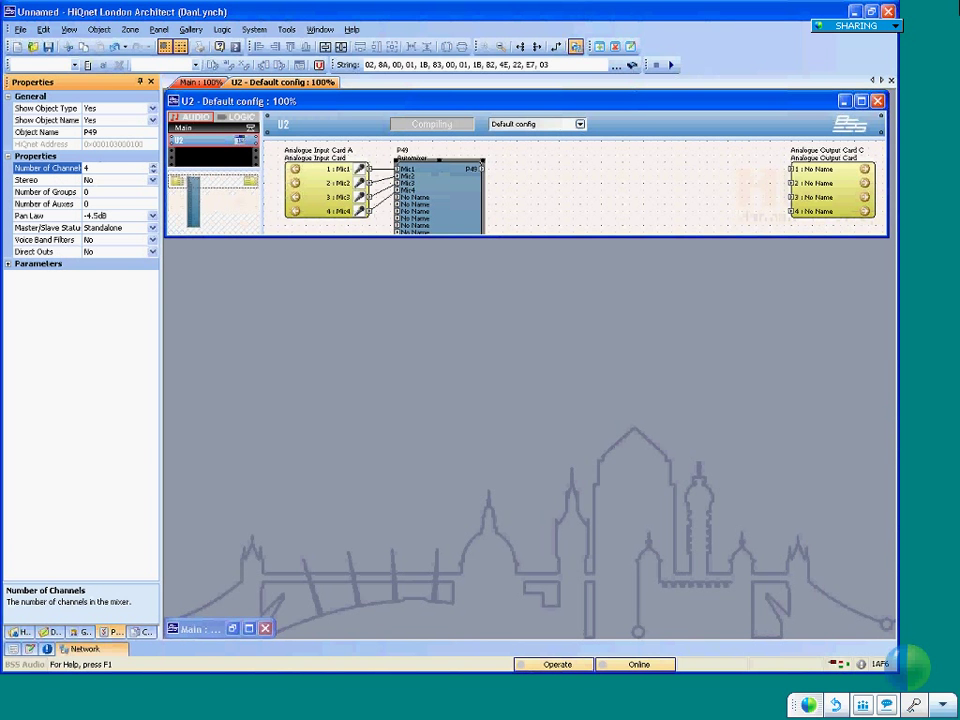
key("Return")
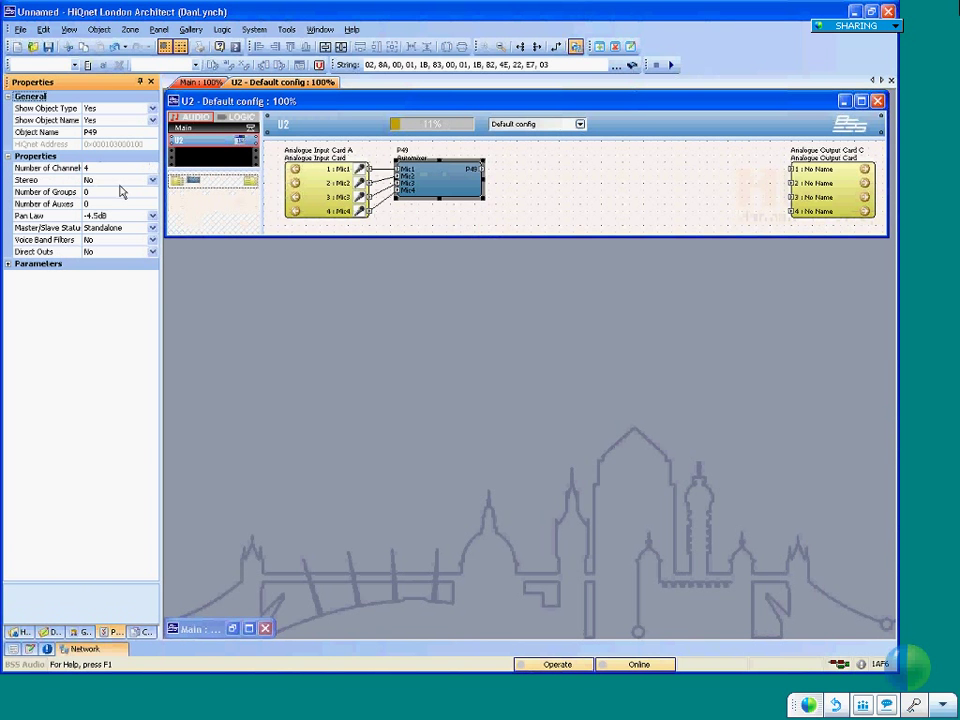
- Try the Automixer's stereo mode, review its groups, auxes and Pan Law properties, and set Stereo back to No
double_click(97, 180)
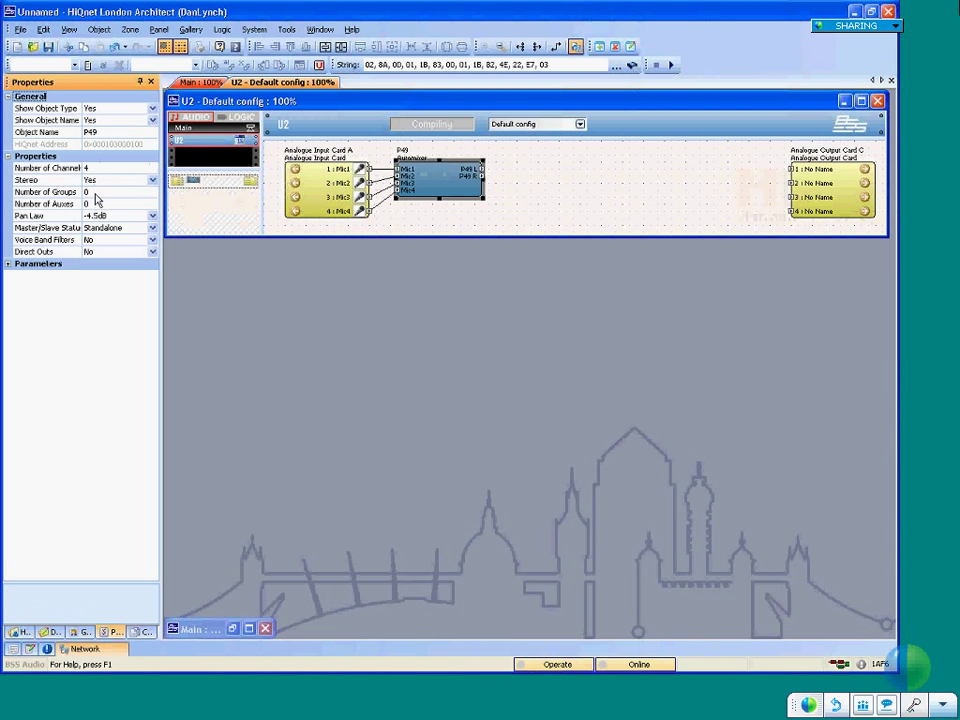
left_click(97, 191)
left_click(94, 204)
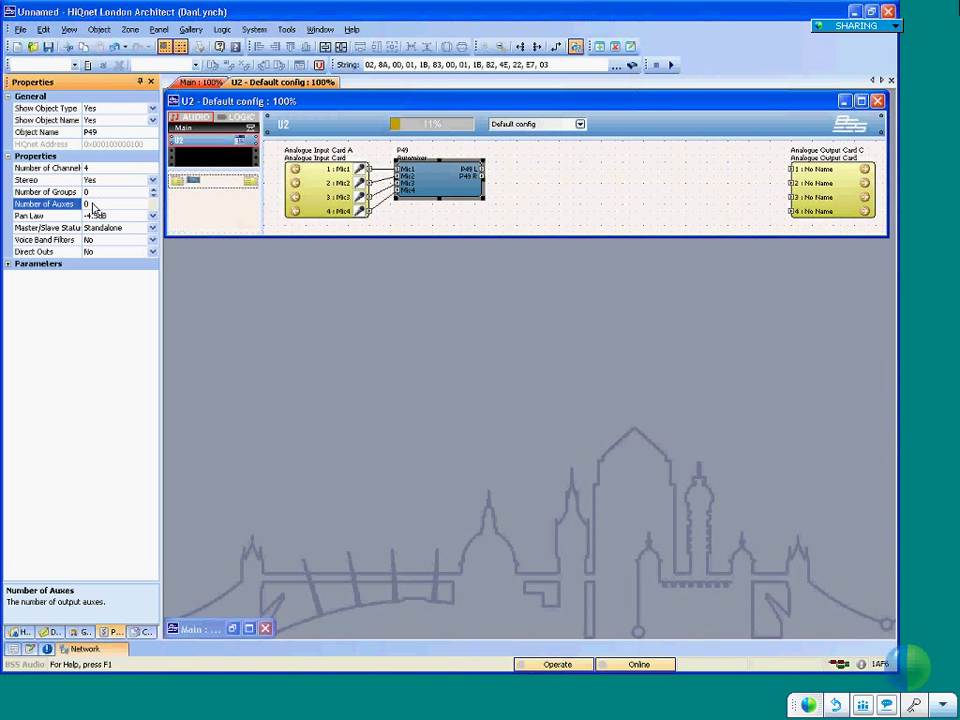
left_click(115, 216)
left_click(100, 229)
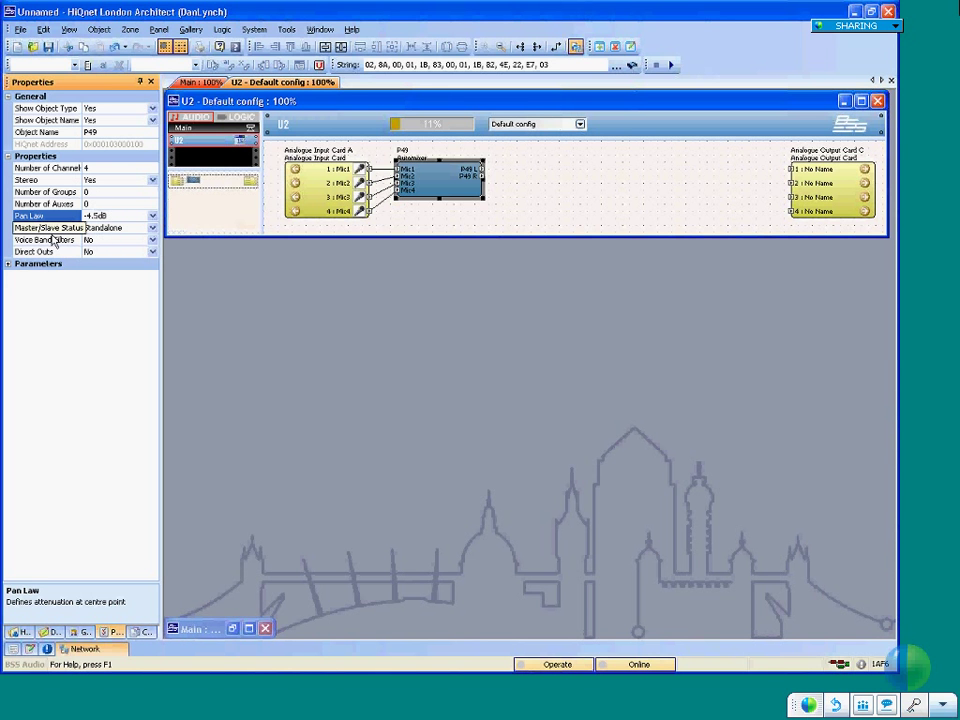
left_click(104, 181)
double_click(104, 183)
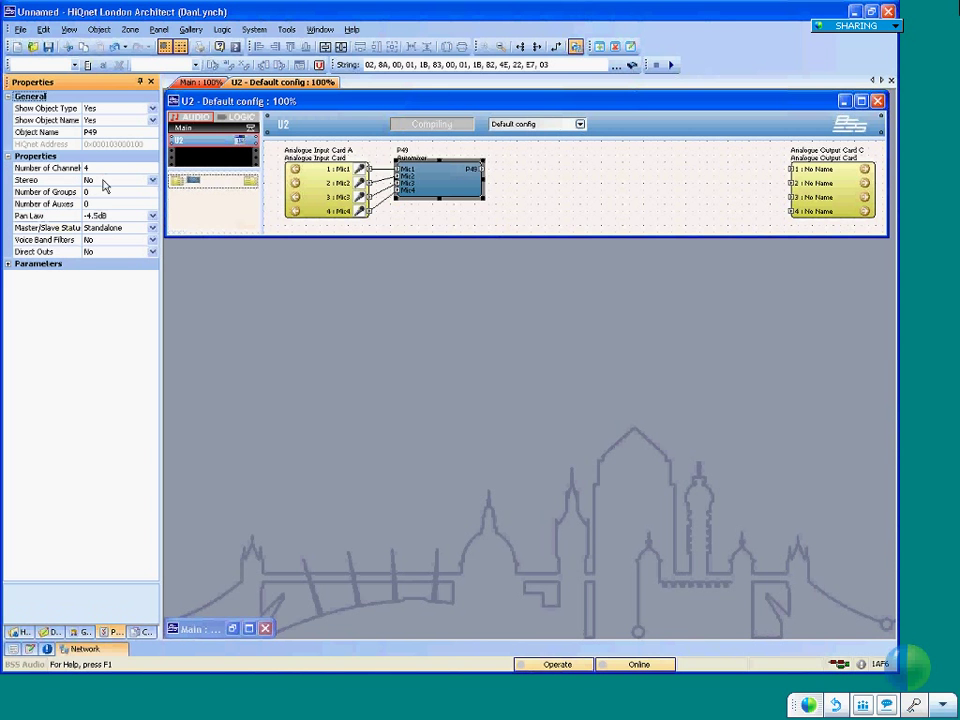
- In the Automixer's control panel, set the master Speed to 57.08 ms and unmute channels 1 to 4
double_click(463, 180)
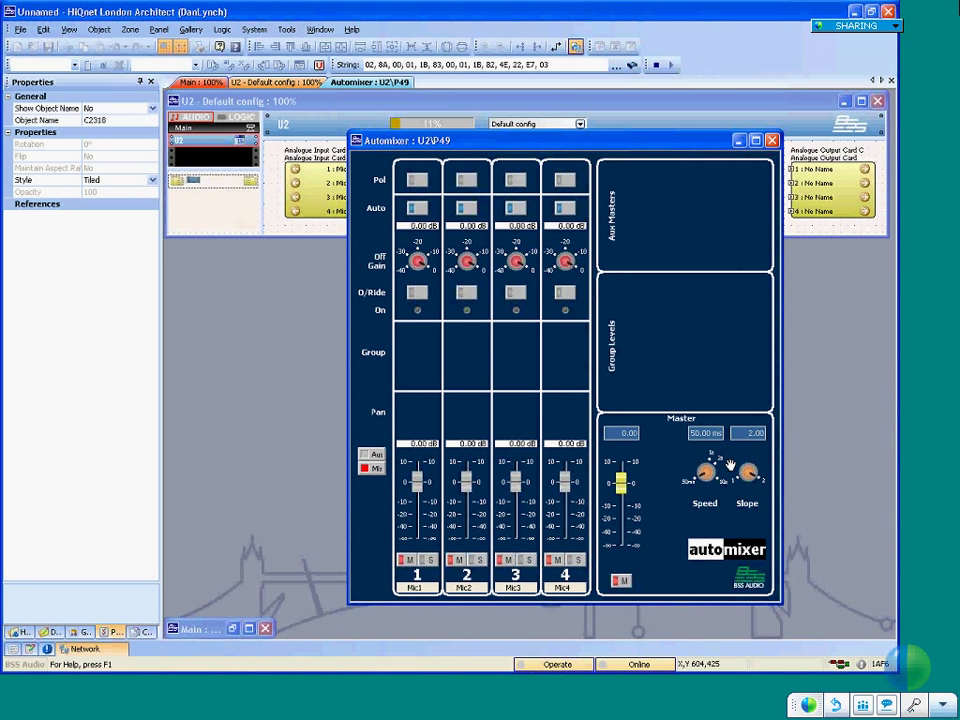
left_click_drag(731, 466, 712, 511)
left_click(405, 561)
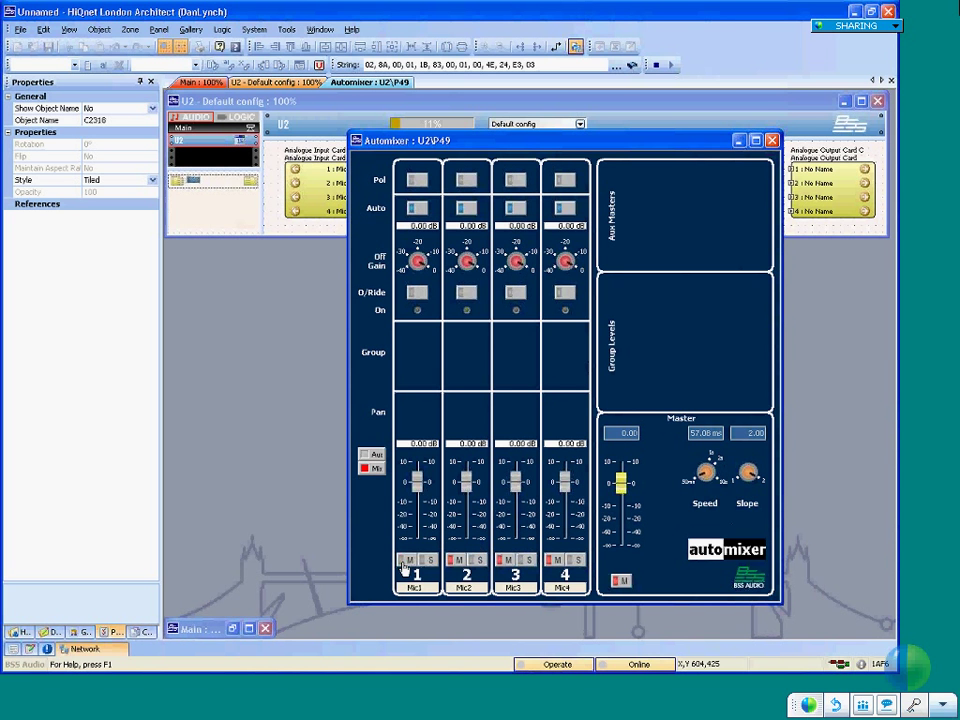
left_click(455, 560)
left_click(504, 560)
left_click(549, 560)
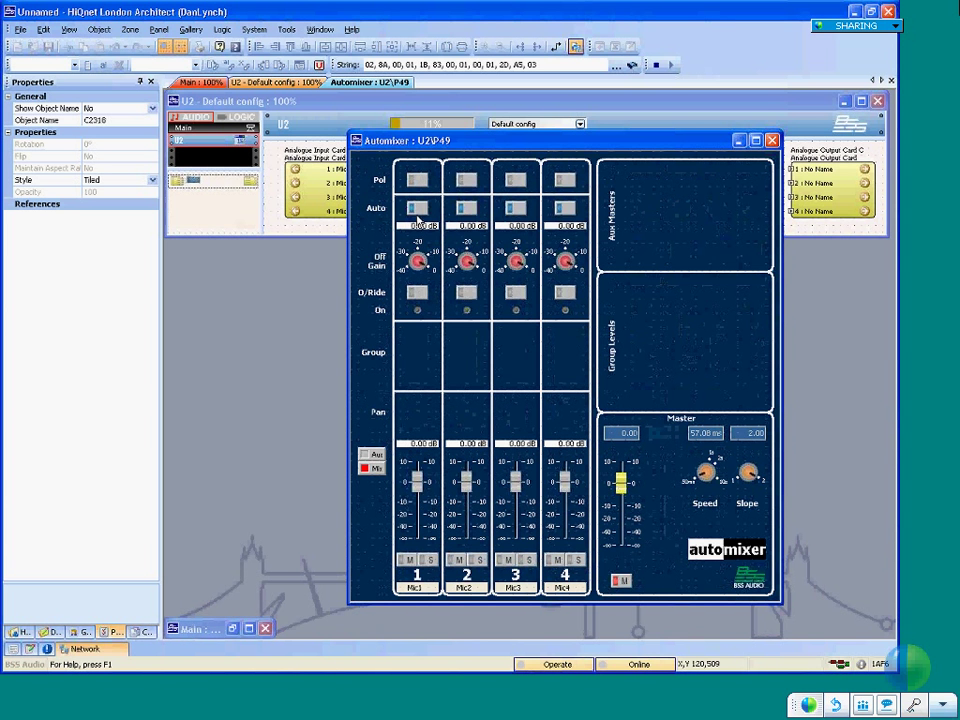
left_click(566, 209)
left_click(566, 216)
left_click_drag(565, 262, 561, 437)
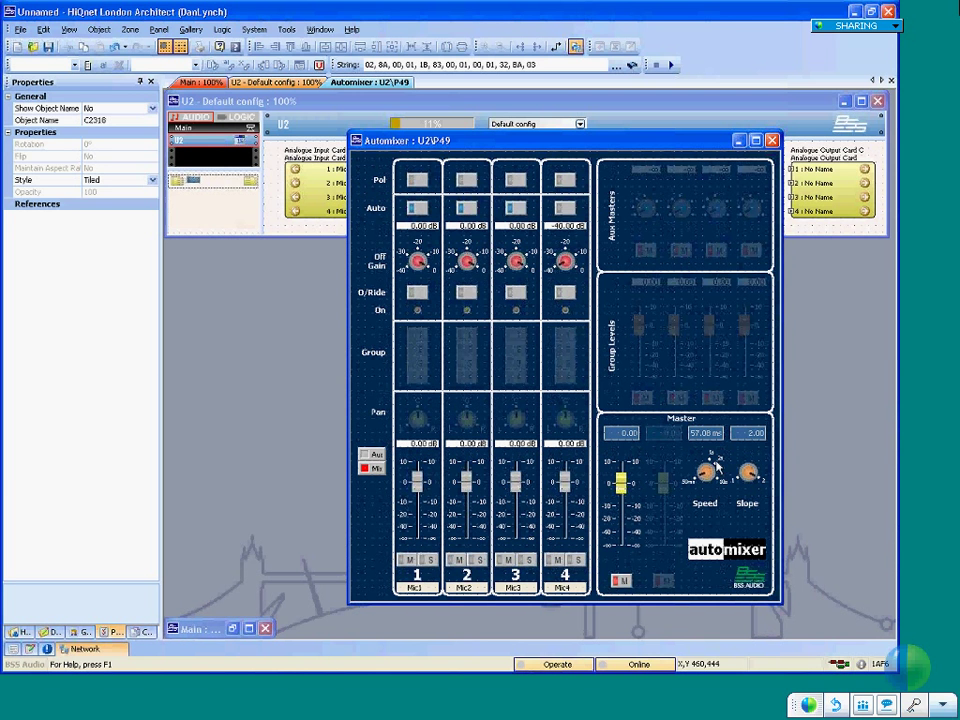
left_click(748, 476)
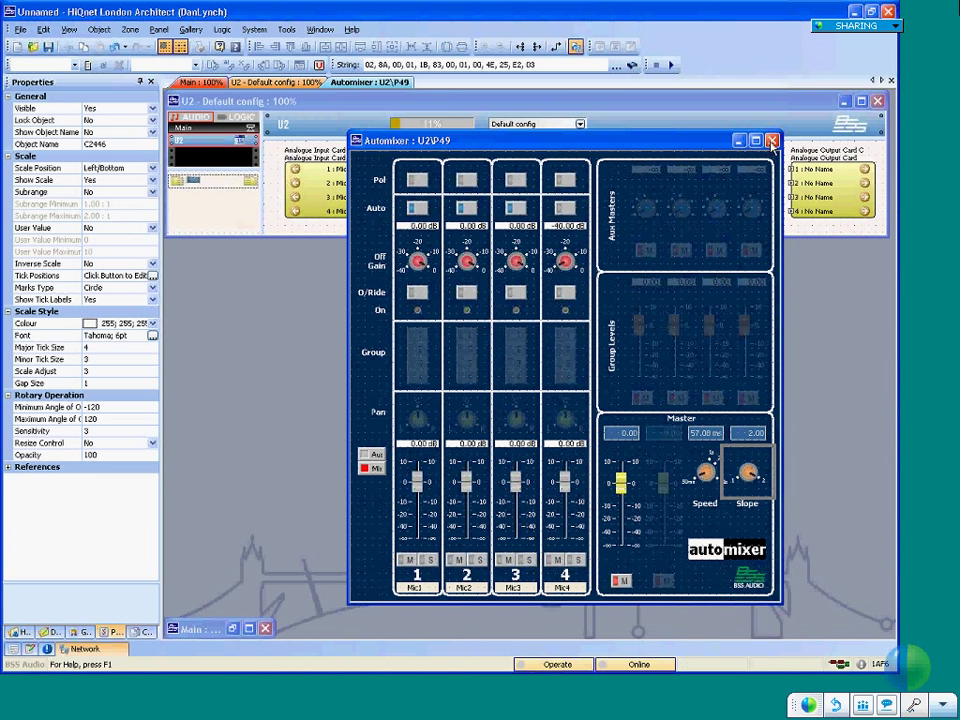
left_click(772, 140)
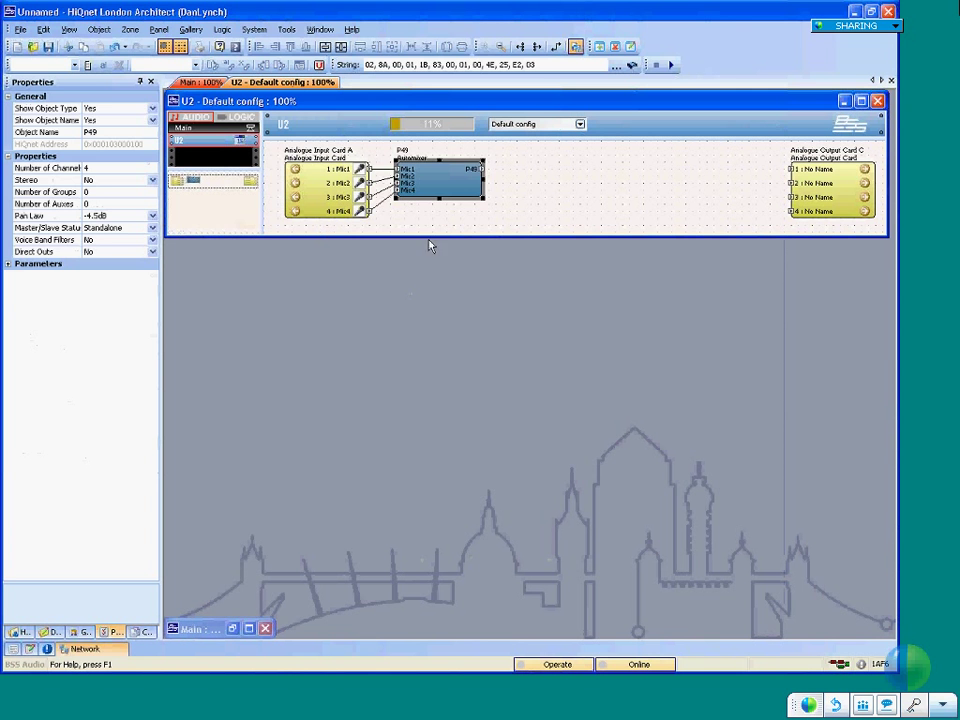
- Detach the Automixer from Analogue Input Card A, moving it midway between the cards, and set its Master/Slave Status to Master
left_click(446, 213)
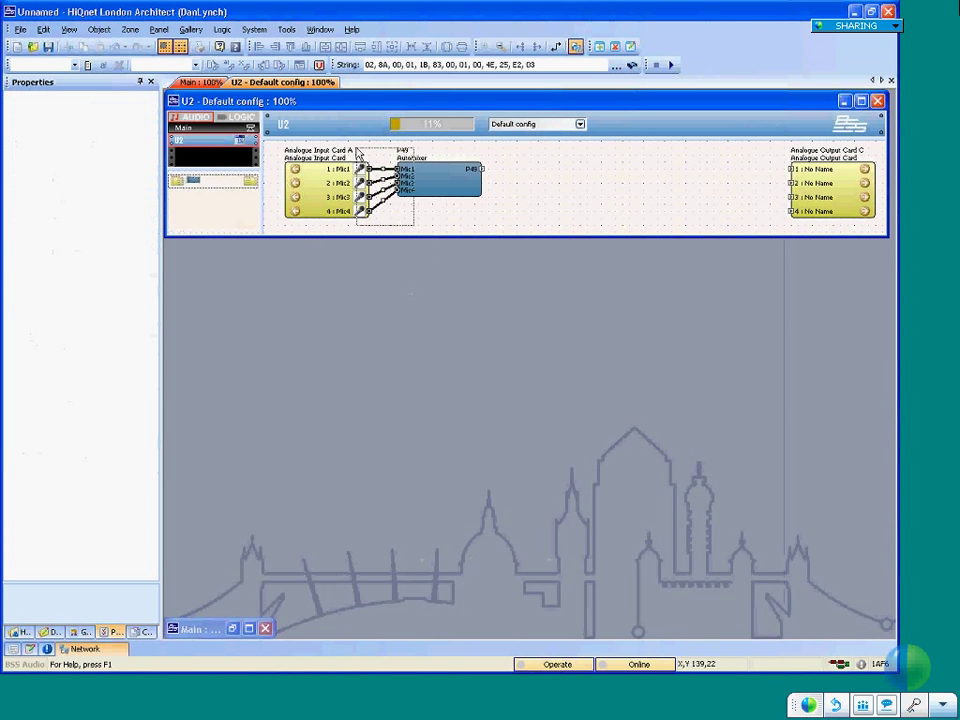
left_click_drag(439, 186, 532, 191)
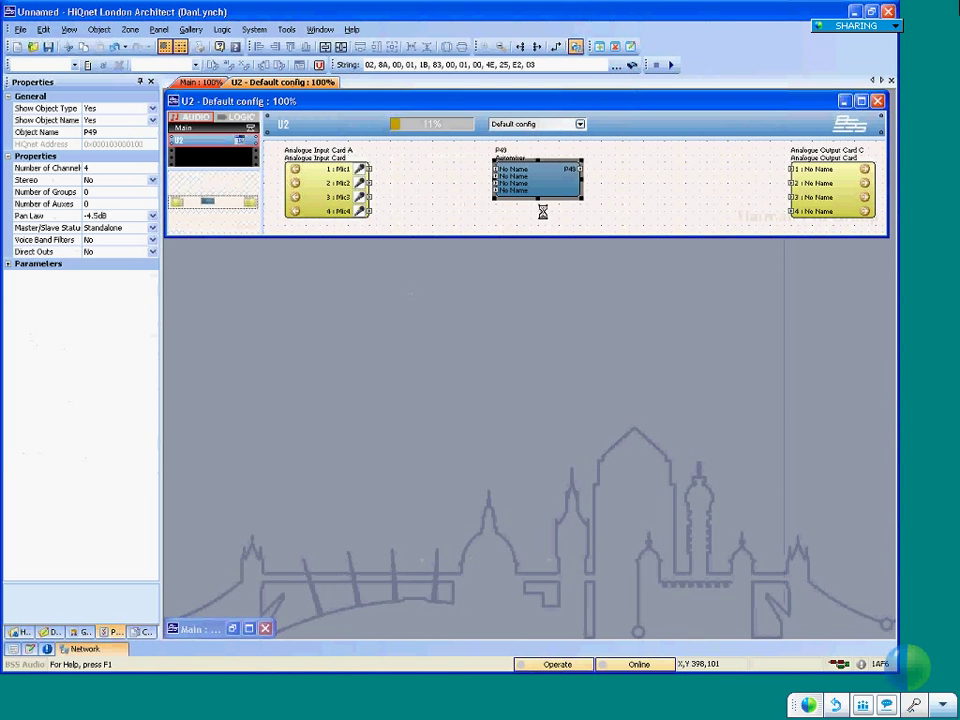
left_click(128, 233)
left_click(105, 248)
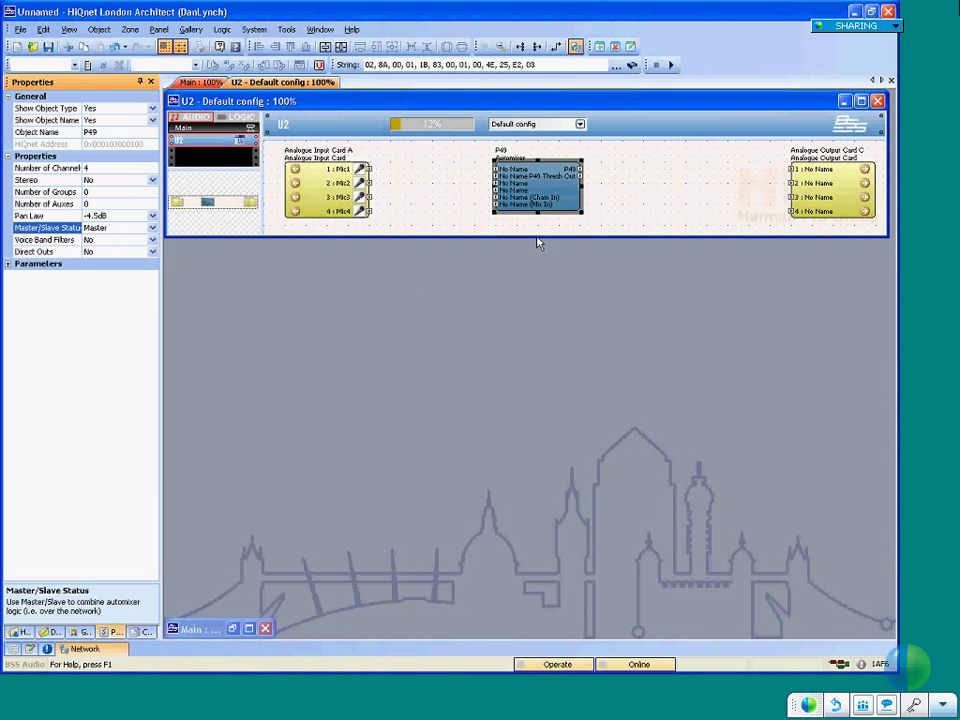
- Add a second Automixer directly beneath the first, and set its Master/Slave Status to Slave
left_click(859, 99)
right_click(586, 251)
mouse_move(614, 258)
mouse_move(808, 274)
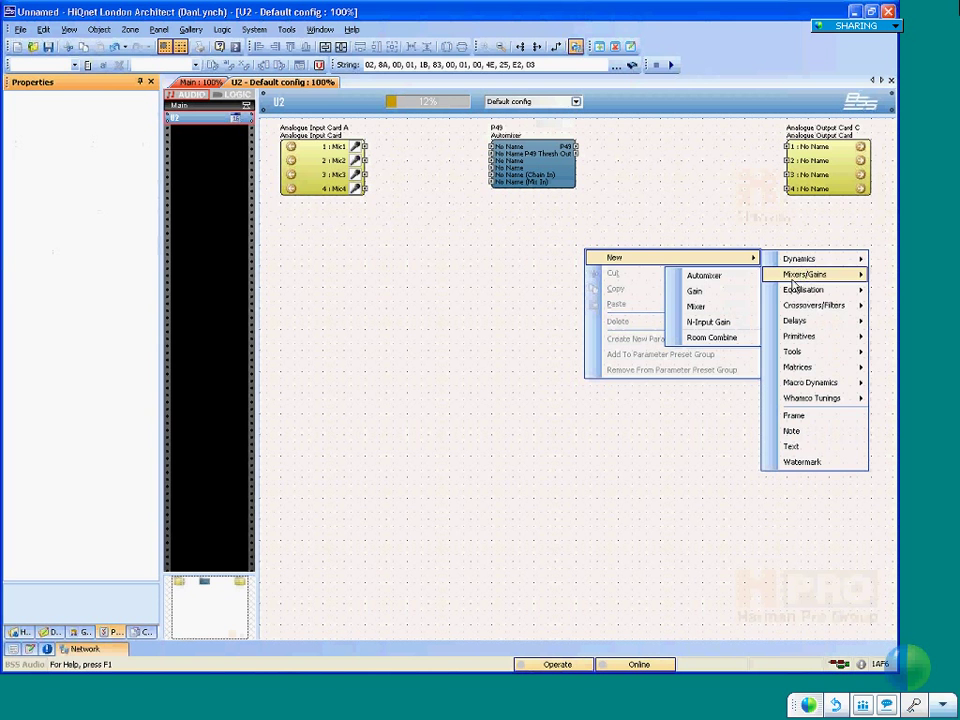
left_click(700, 275)
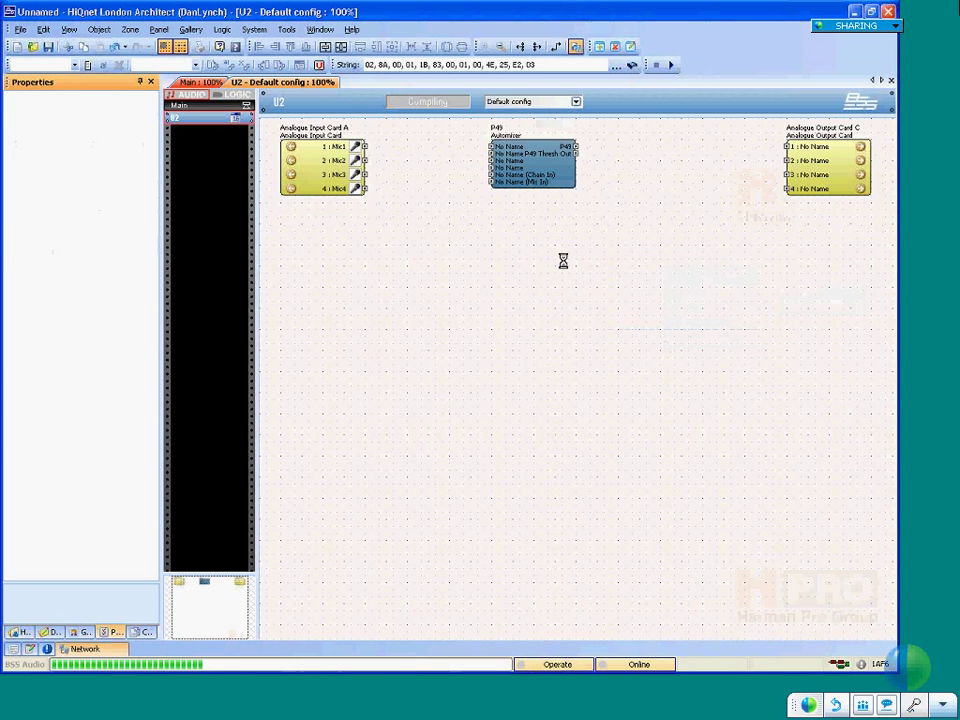
left_click_drag(600, 258, 513, 240)
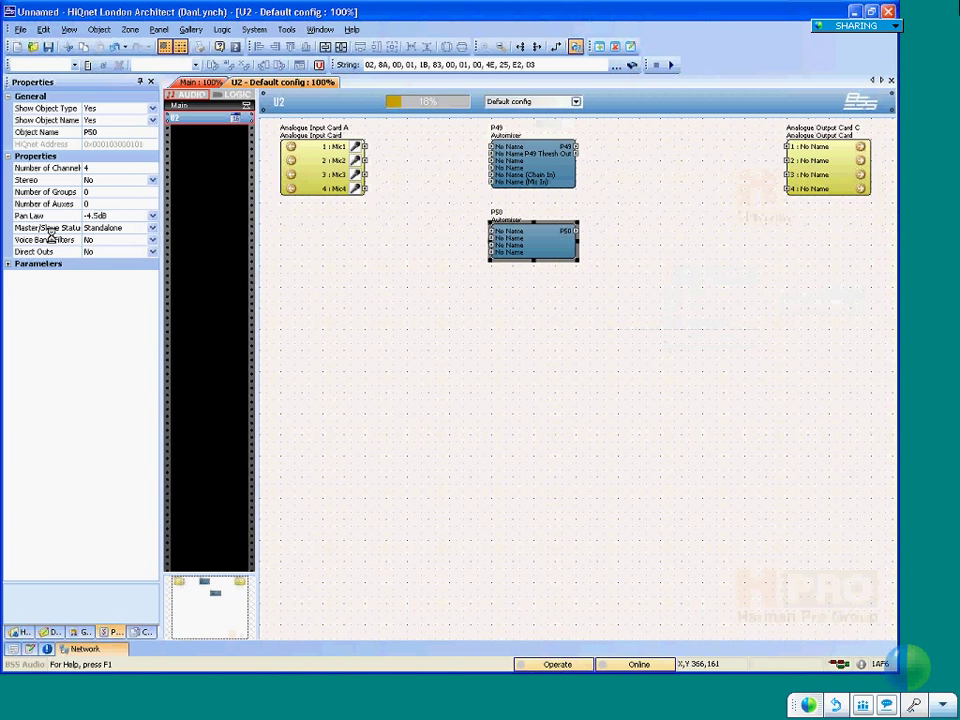
left_click(120, 228)
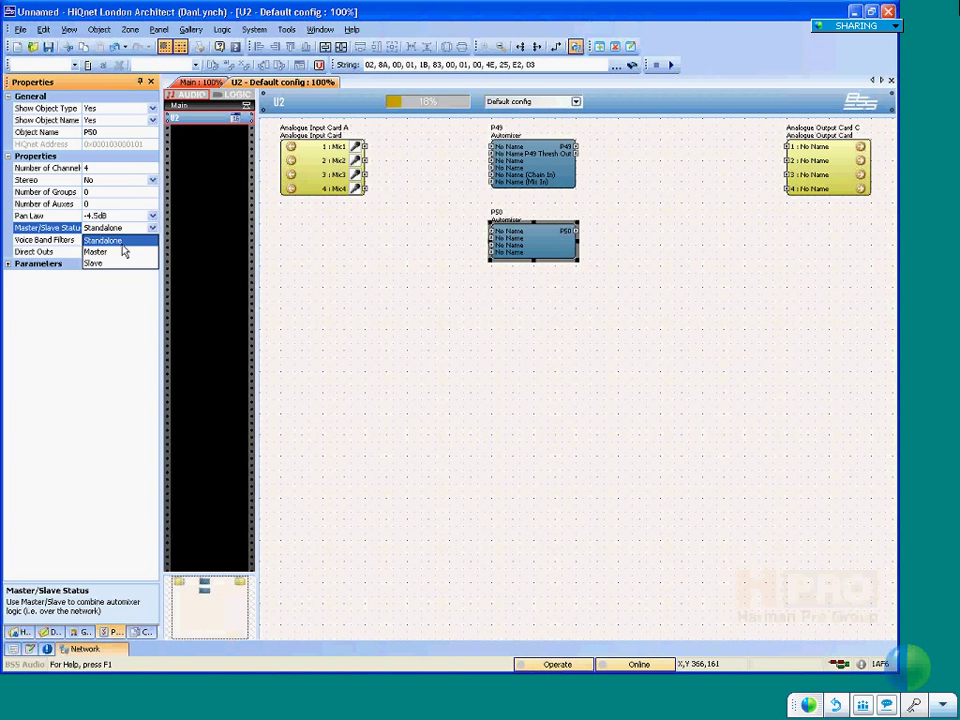
left_click(135, 264)
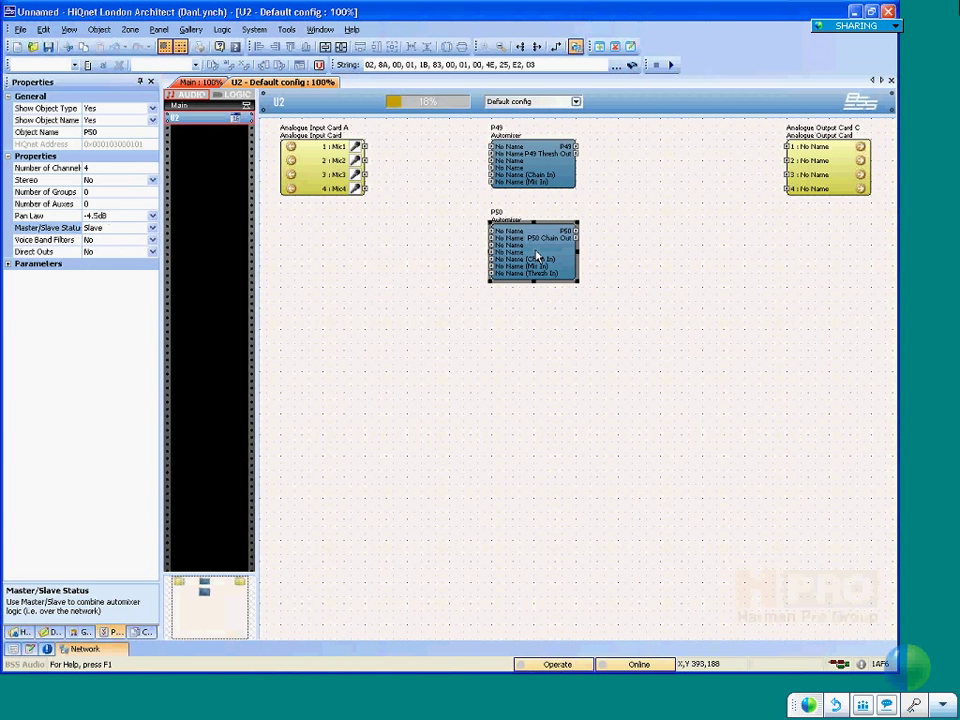
- Copy the slave Automixer to a third one beneath it, and wire each slave's Chain Out to the Chain In of the Automixer above
left_click_drag(537, 257, 535, 365)
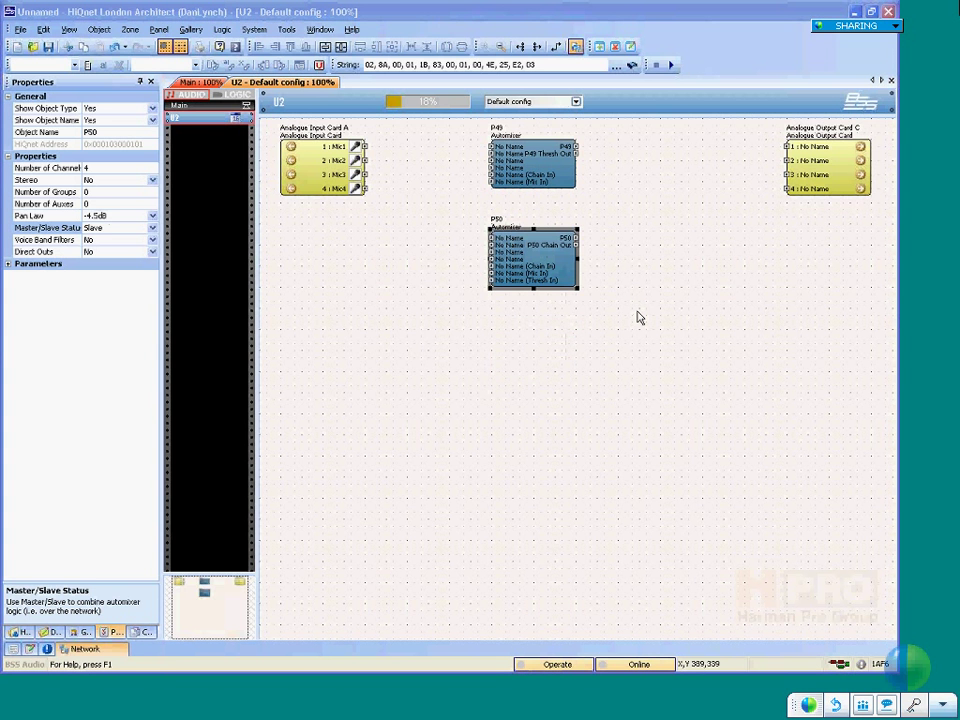
key("ctrl+v")
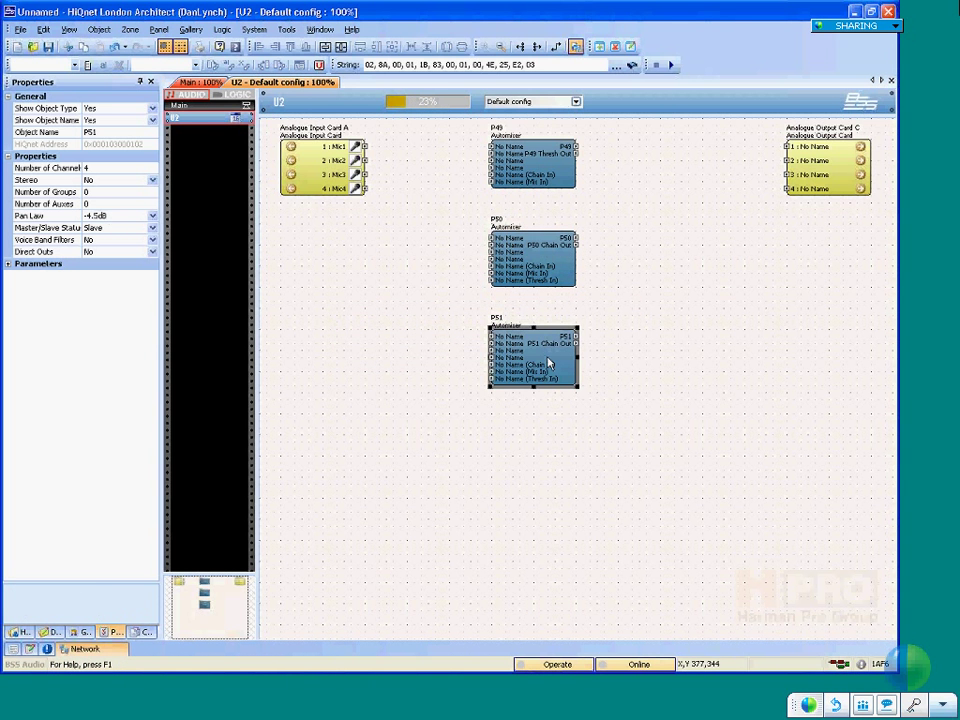
left_click(576, 348)
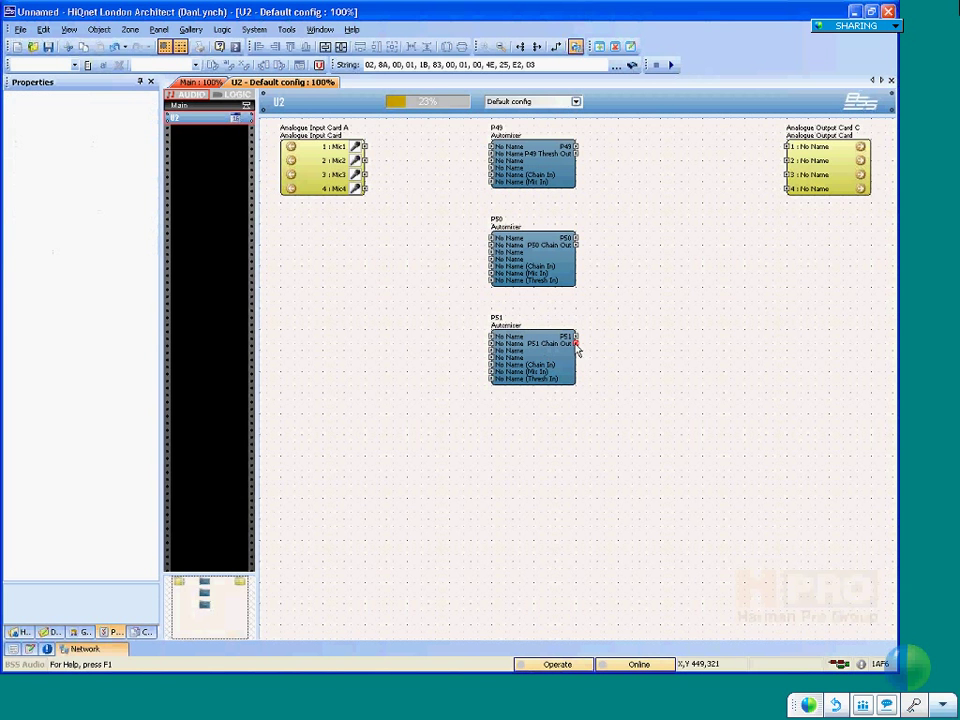
left_click_drag(577, 349, 491, 266)
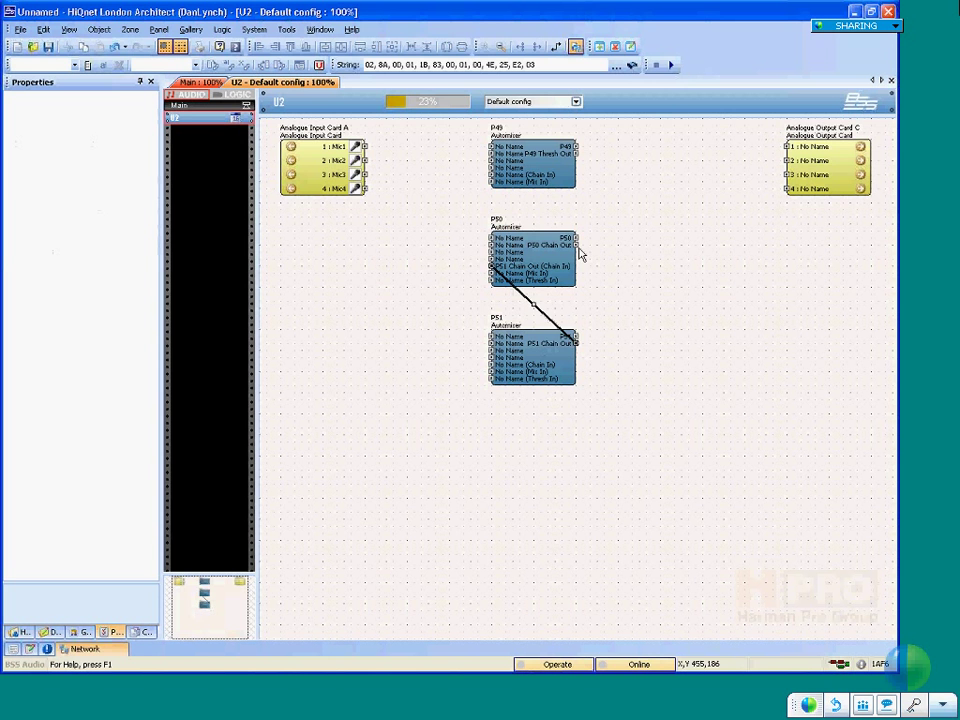
left_click_drag(578, 248, 493, 177)
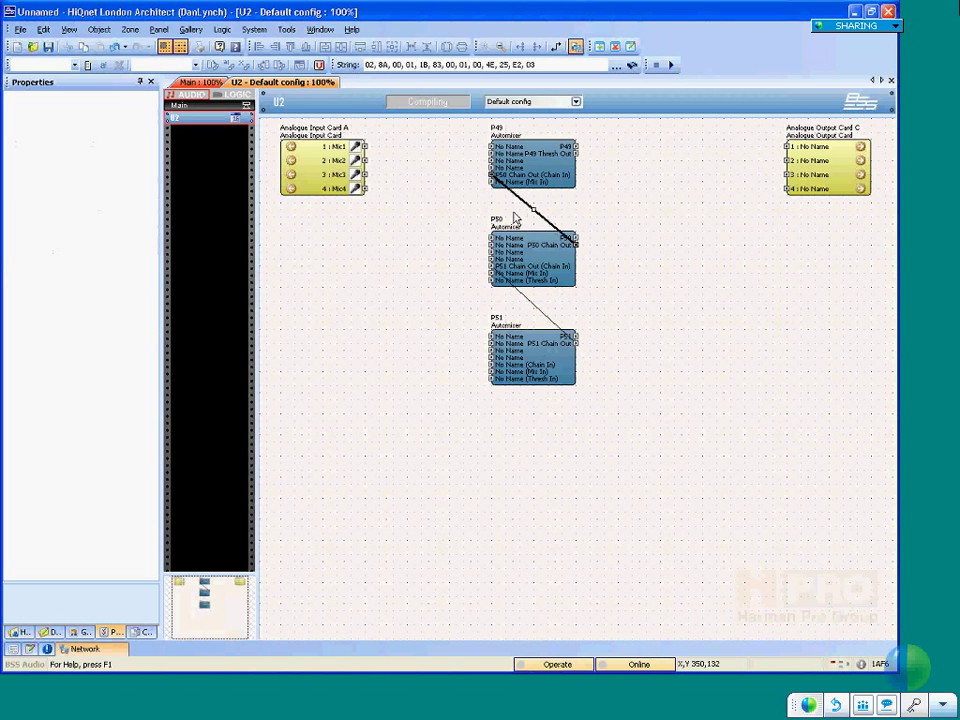
- Wire the master Automixer's Thresh Out to the Thresh In of both slave Automixers
left_click(527, 162)
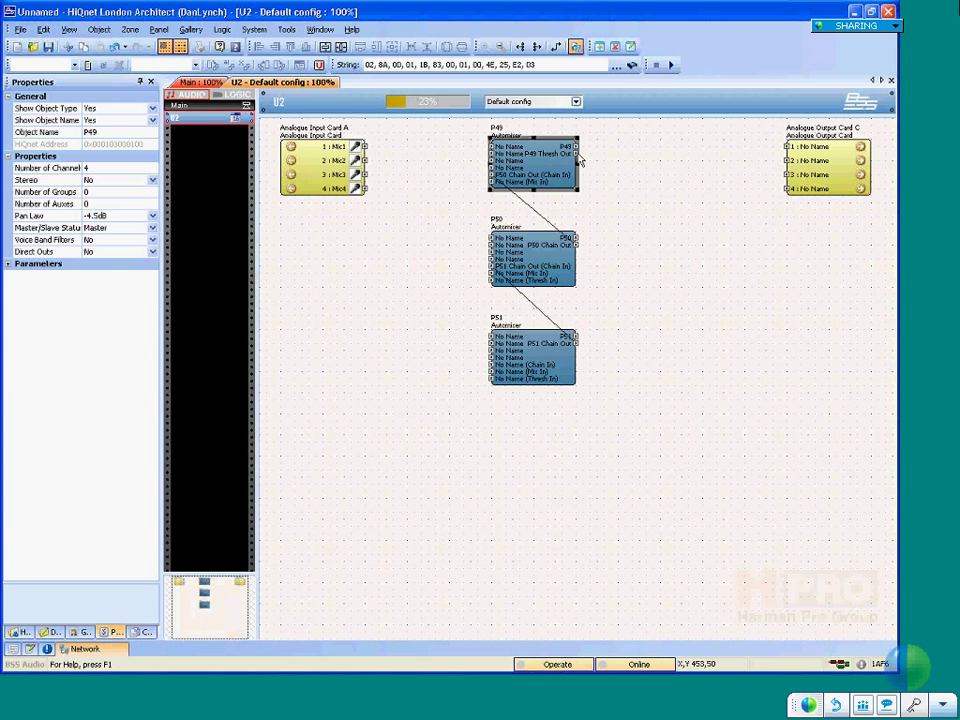
left_click_drag(575, 154, 597, 202)
left_click_drag(470, 202, 456, 378)
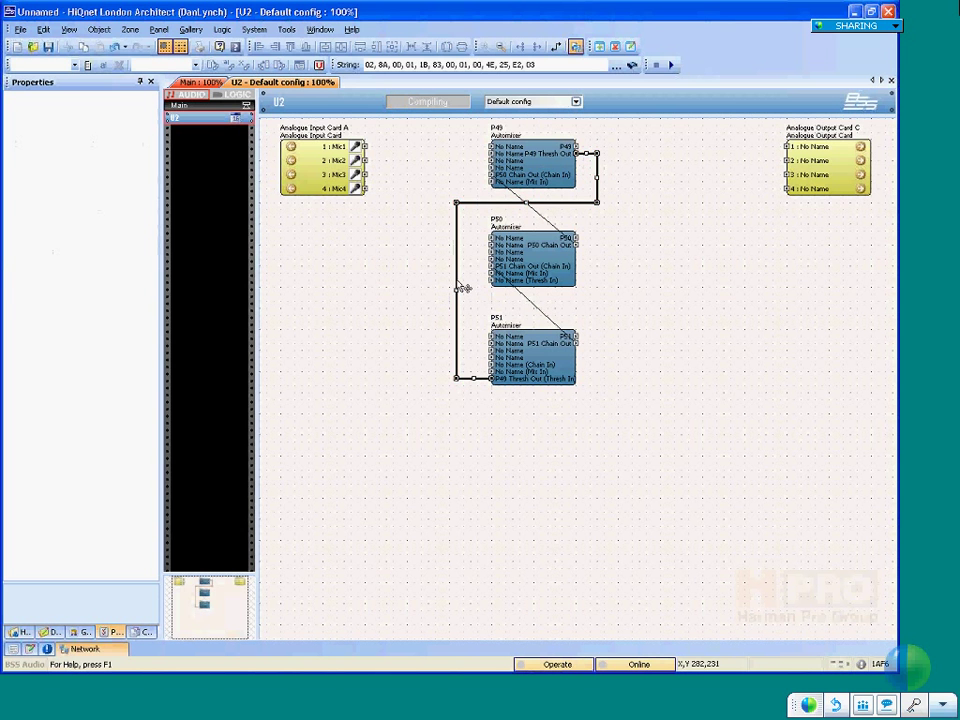
left_click_drag(475, 287, 491, 280)
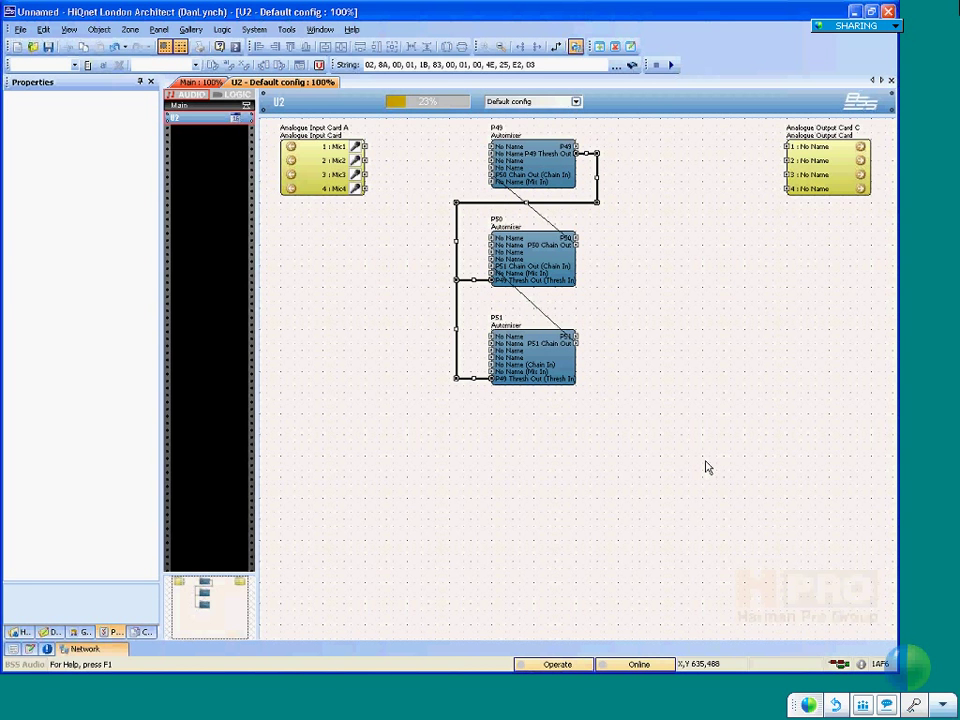
- Draw wires from the three Automixers' main outputs toward Analogue Output Card C, and delete those of the two slaves
left_click_drag(576, 147, 577, 237)
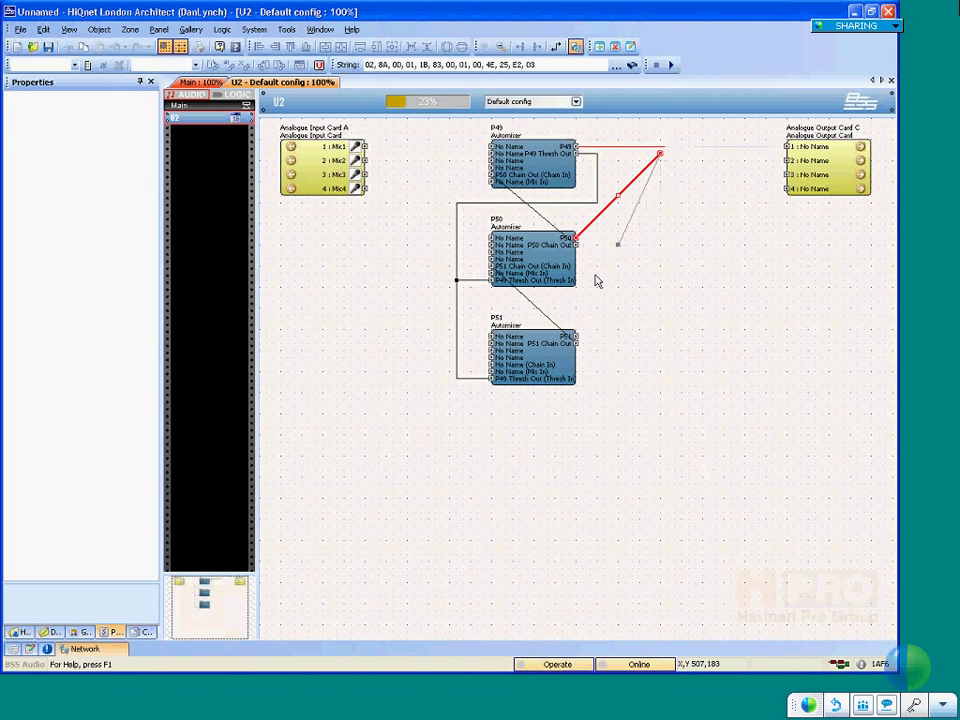
left_click_drag(597, 282, 578, 343)
left_click_drag(660, 175, 660, 161)
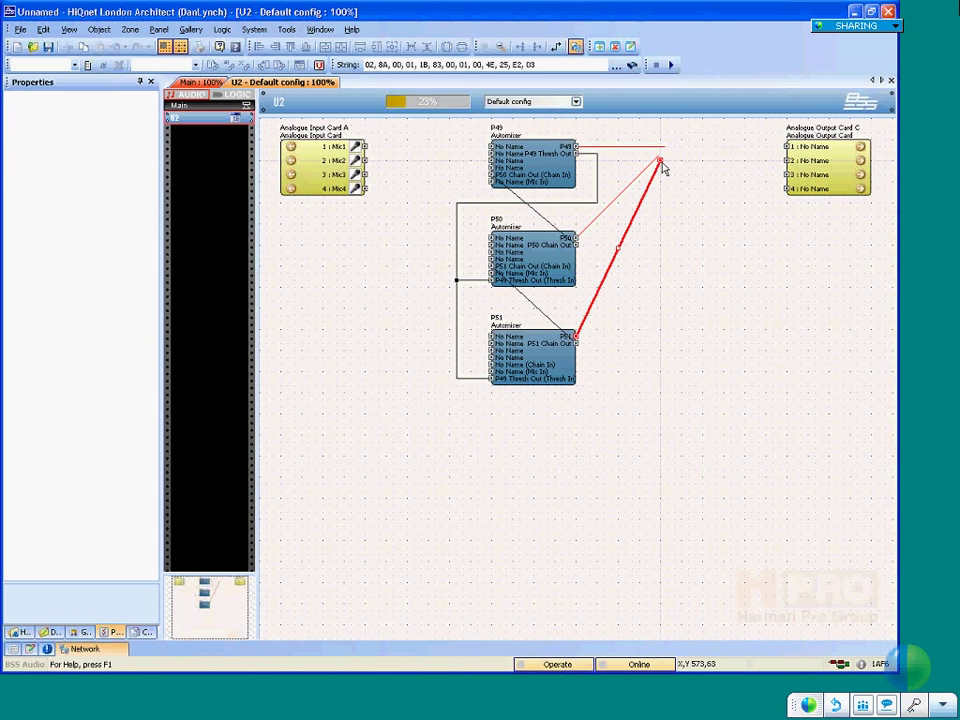
left_click(684, 216)
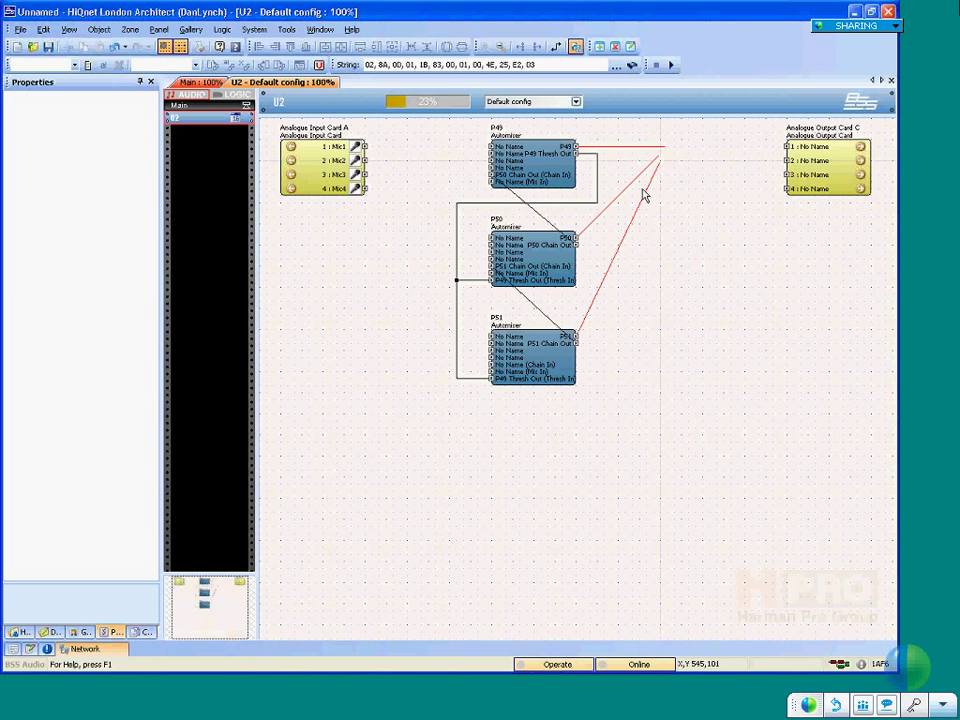
left_click(644, 197)
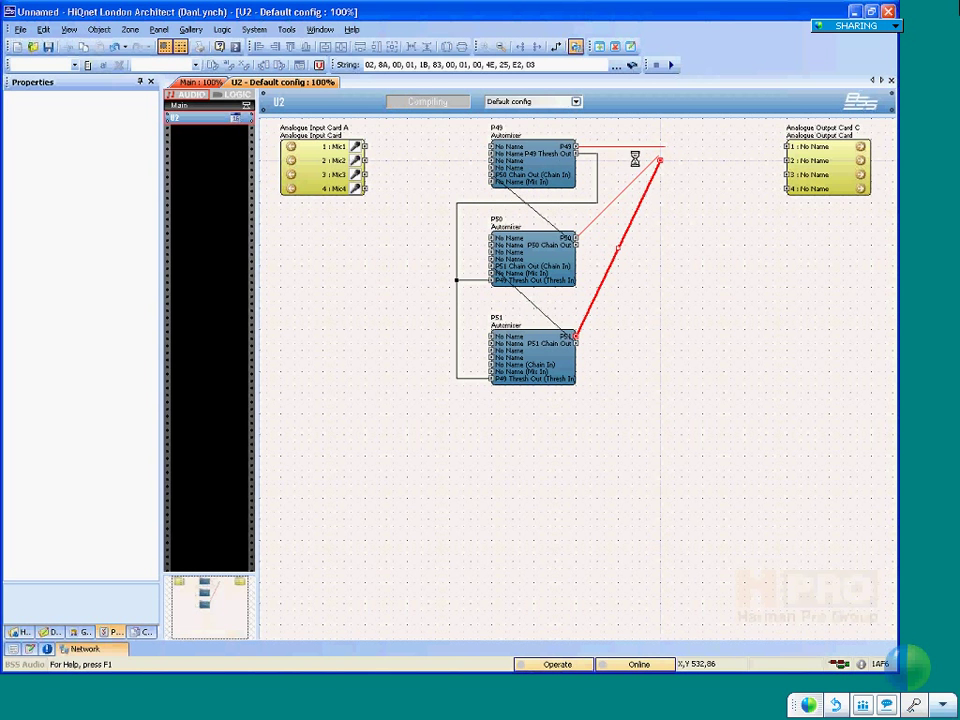
key("Delete")
key("Delete")
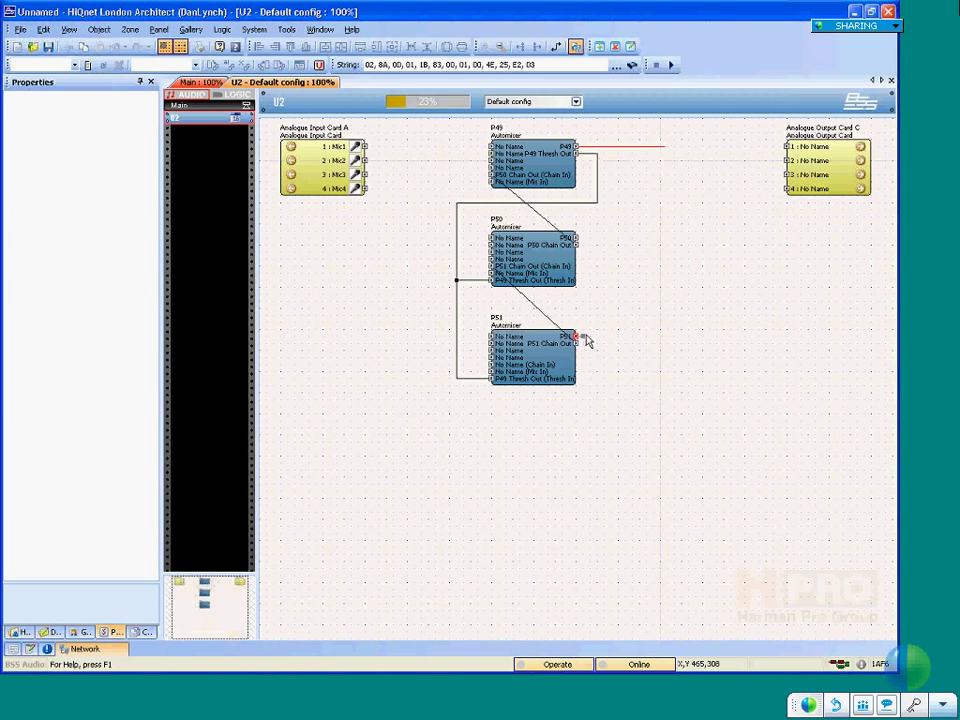
- Wire each slave Automixer's main output to the Mix In of the Automixer above it
left_click_drag(586, 337, 490, 282)
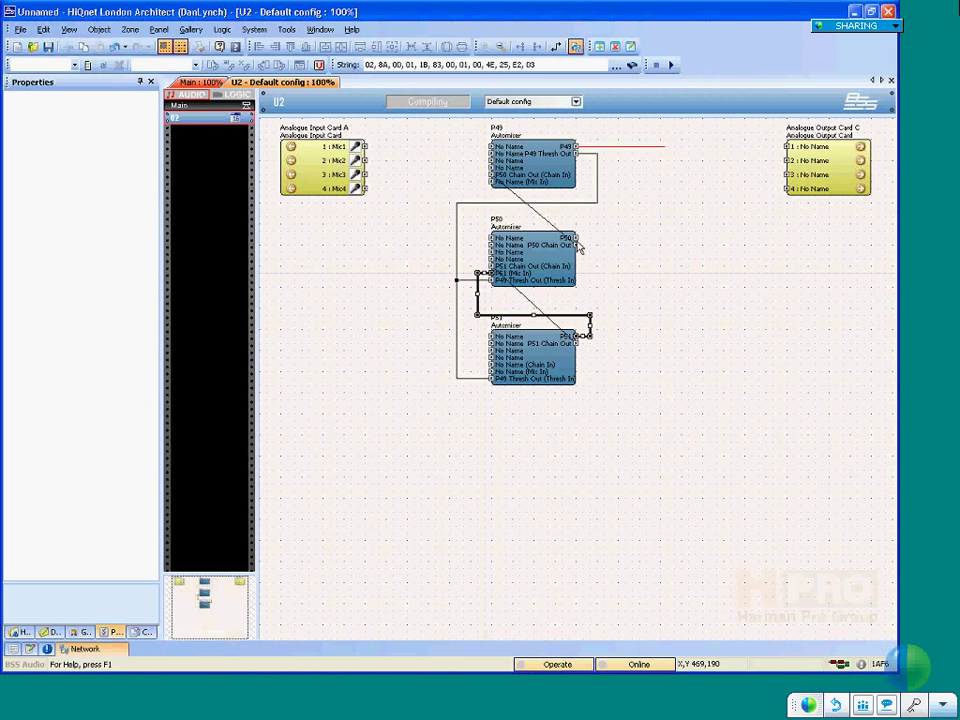
left_click_drag(589, 242, 578, 181)
left_click(655, 147)
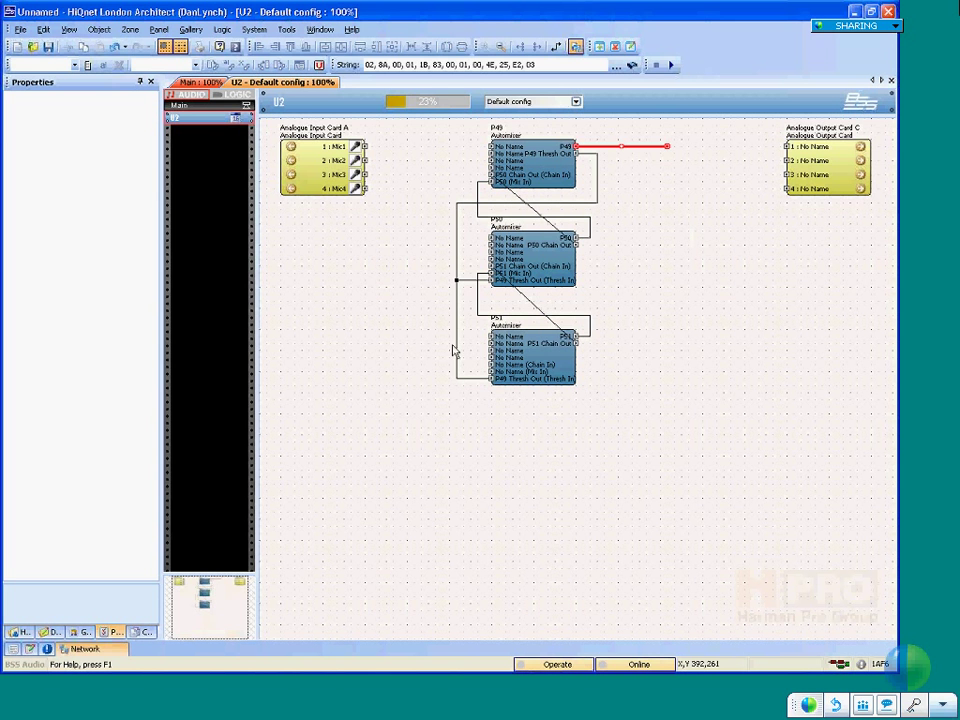
- Set the lowest slave Automixer's Number of Channels to 48, and detach the master's Thresh Out wire from it
left_click(522, 349)
left_click(31, 169)
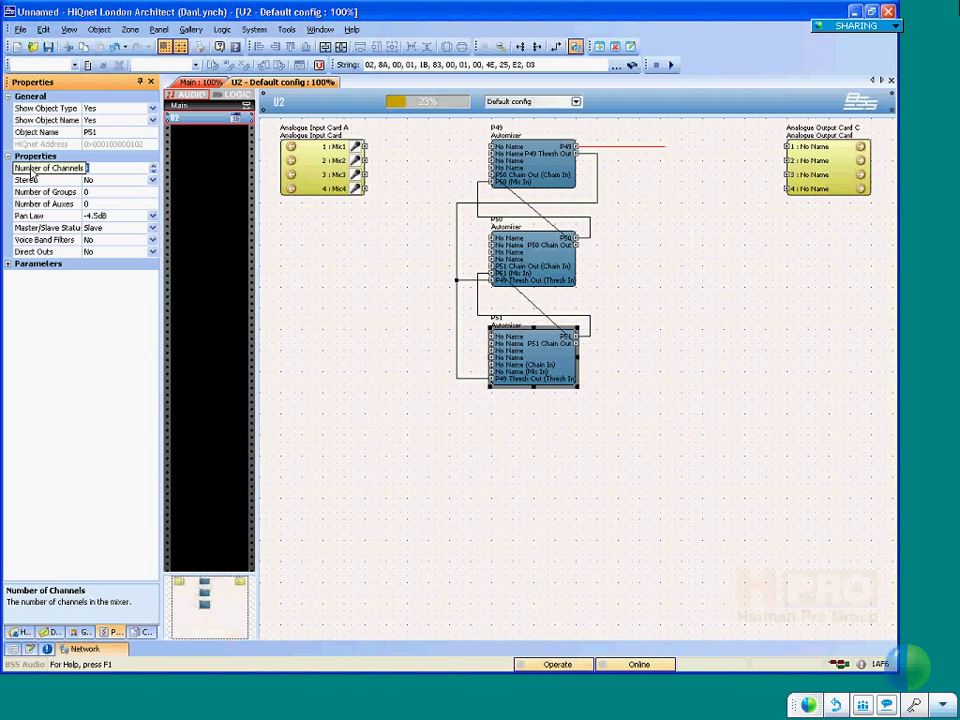
type("48")
key("Return")
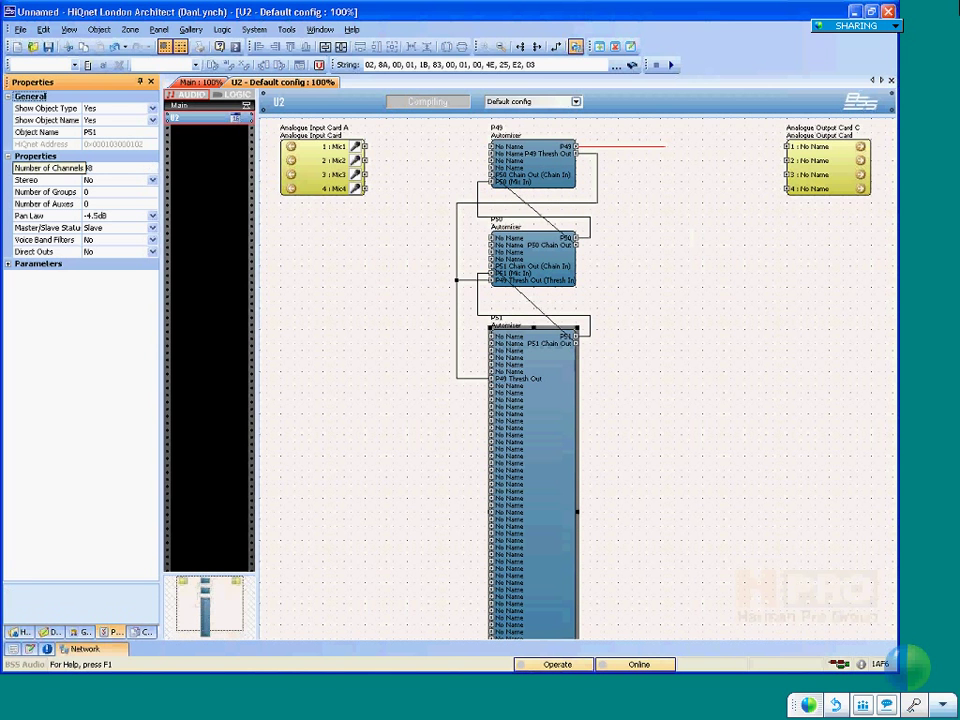
left_click(476, 379)
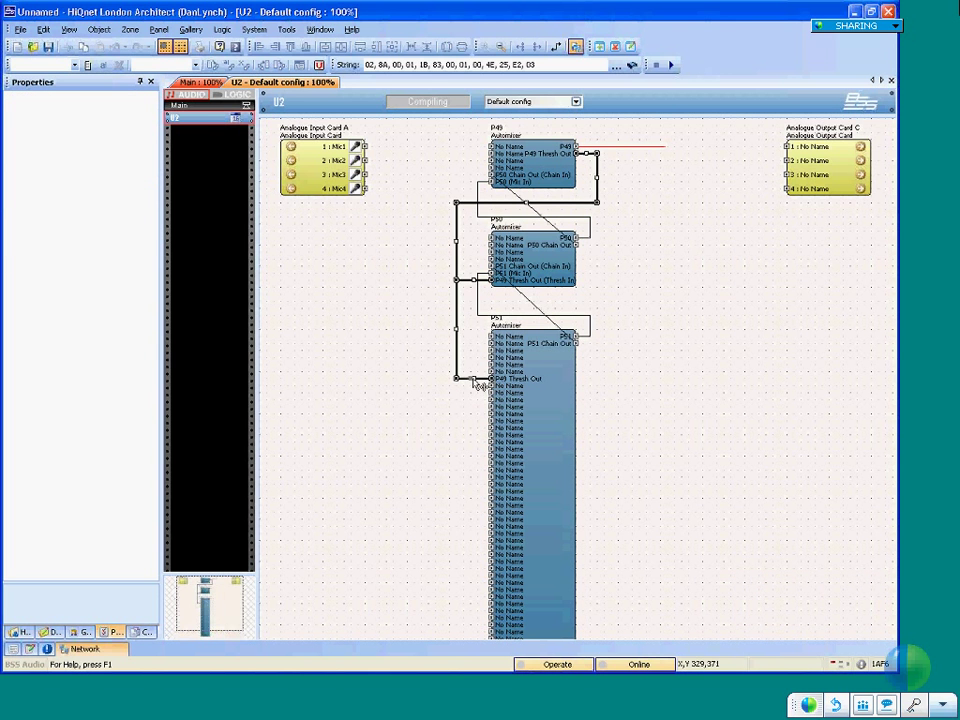
left_click(467, 426)
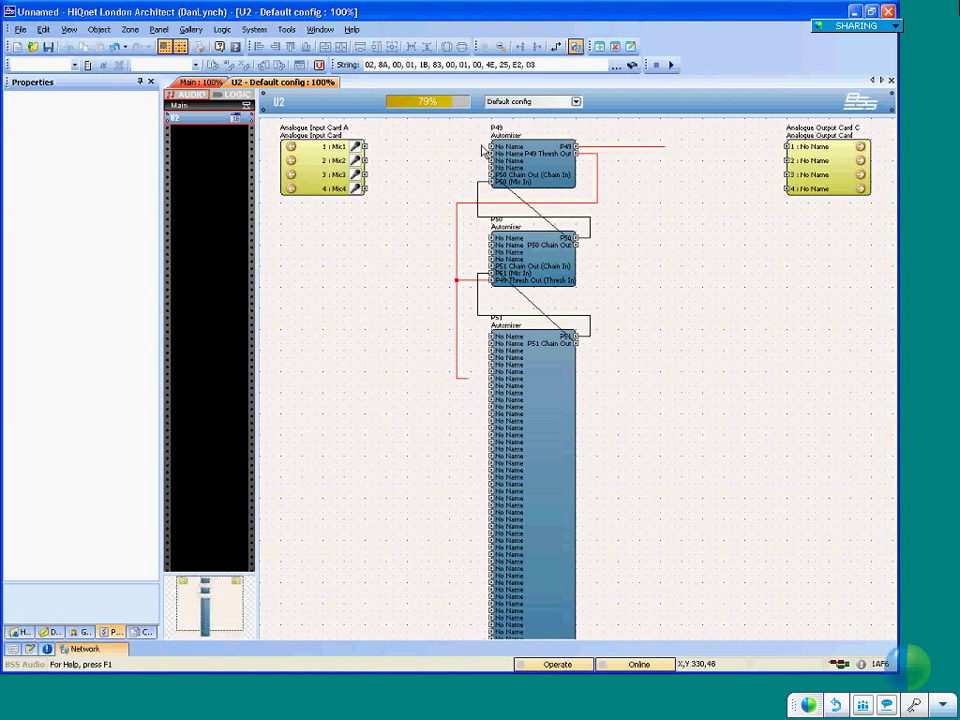
- Delete all three Automixers and their wiring, keeping only the analogue input and output cards
key("ctrl+a")
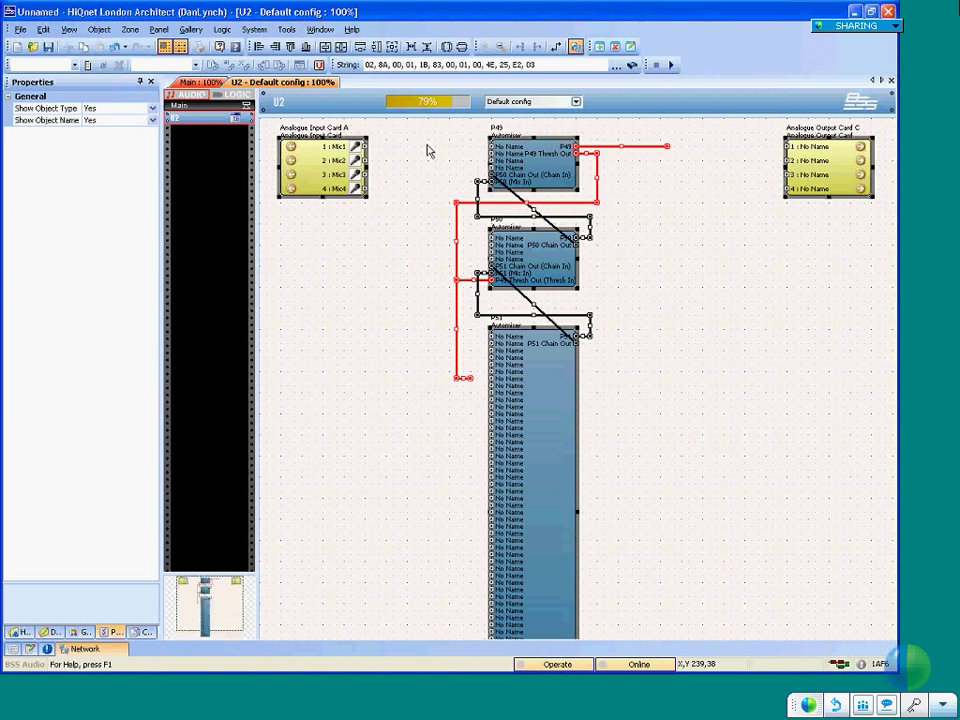
right_click(537, 157)
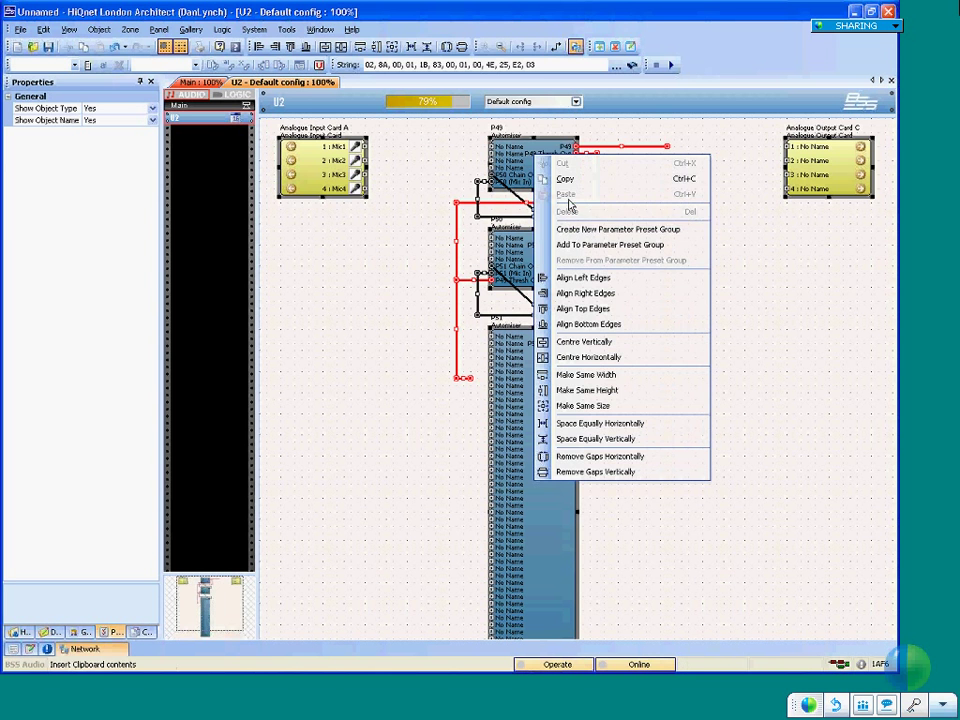
left_click(545, 178)
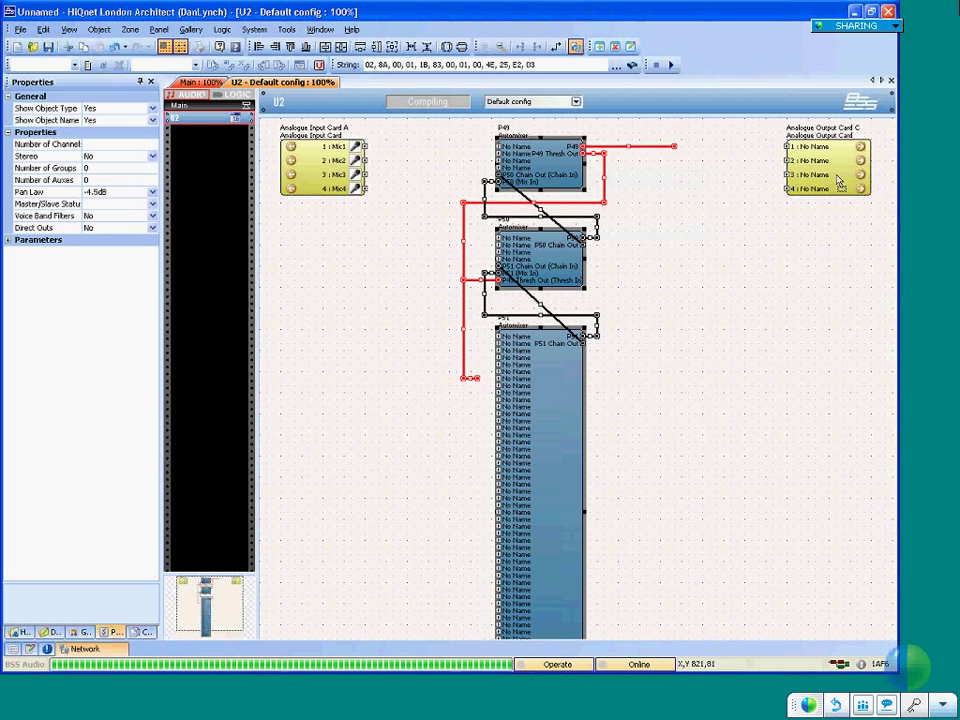
key("Delete")
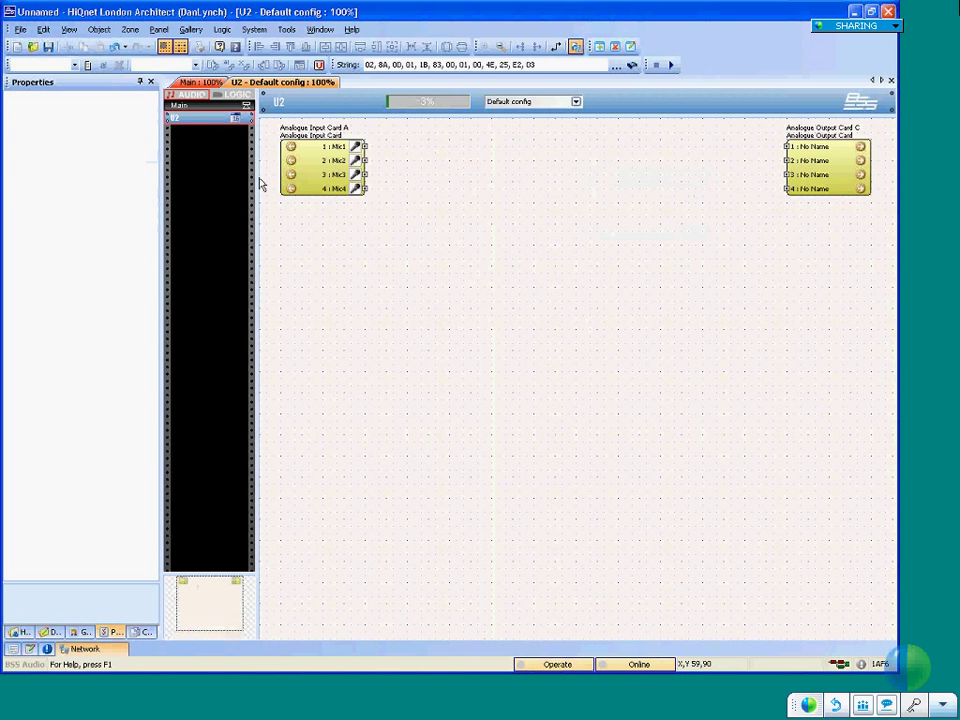
- Start opening an existing design, and browse from the desktop's Harman folder through _BLU and Training to the Design Files folder
left_click(21, 30)
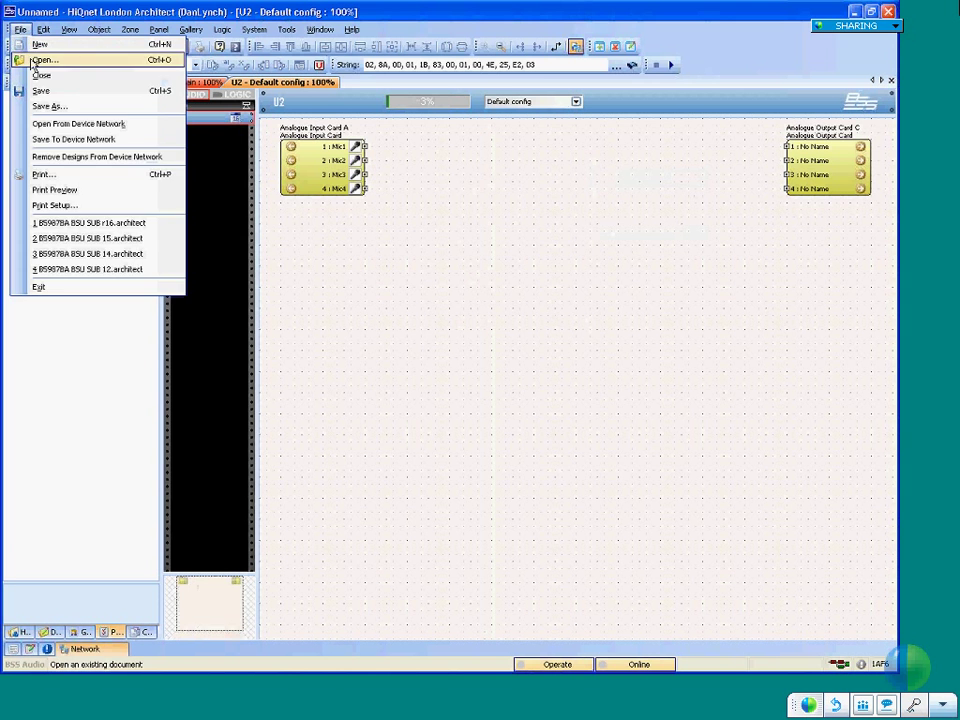
left_click(30, 60)
left_click(290, 308)
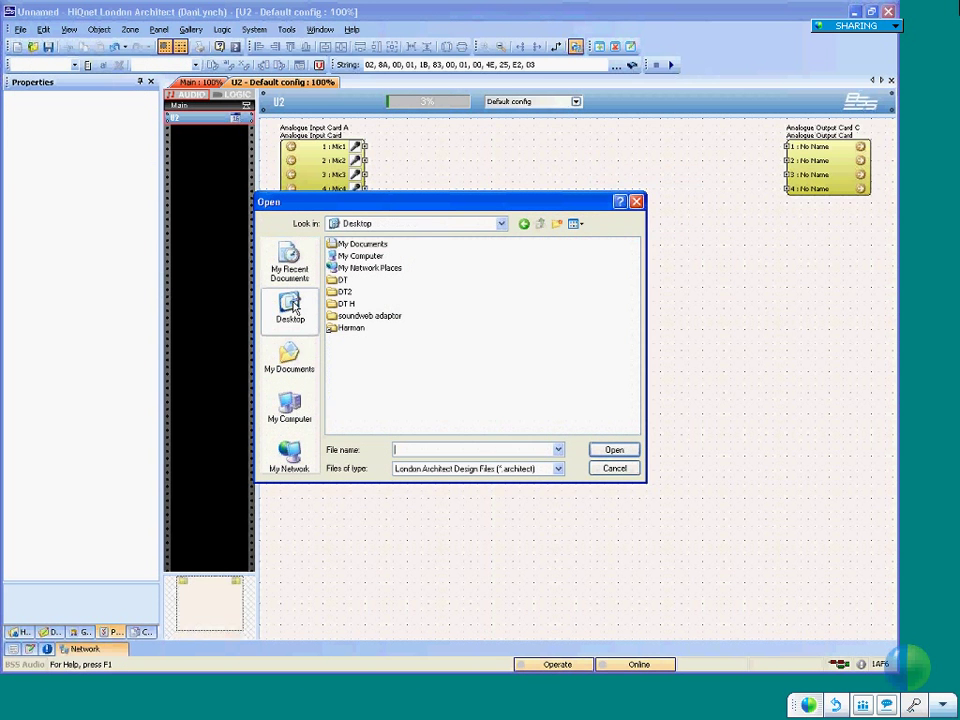
double_click(369, 257)
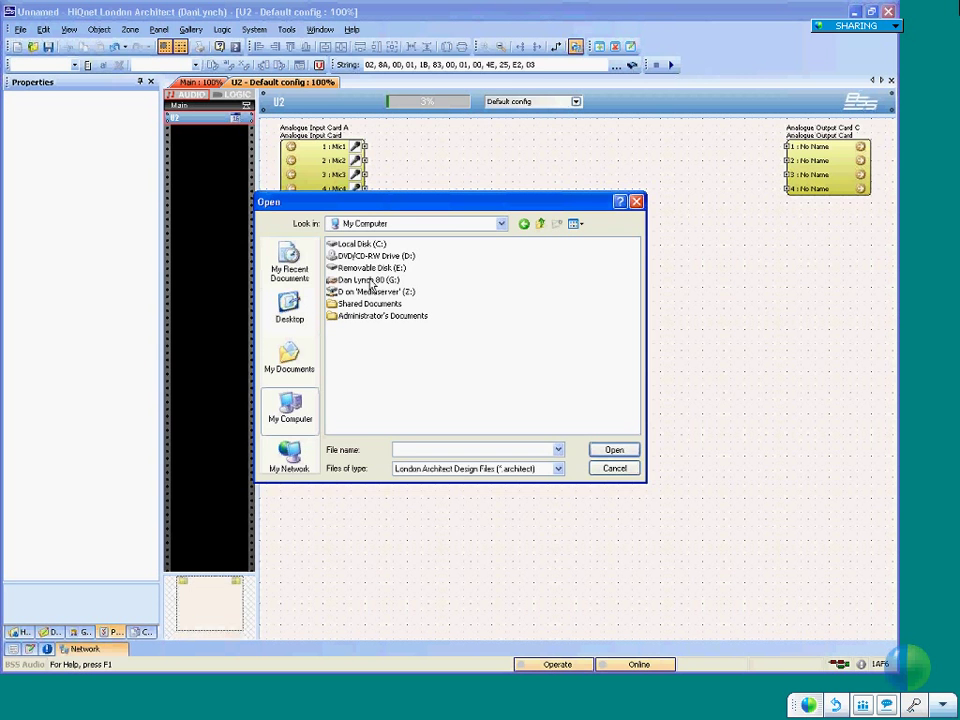
left_click(290, 308)
double_click(348, 327)
double_click(345, 245)
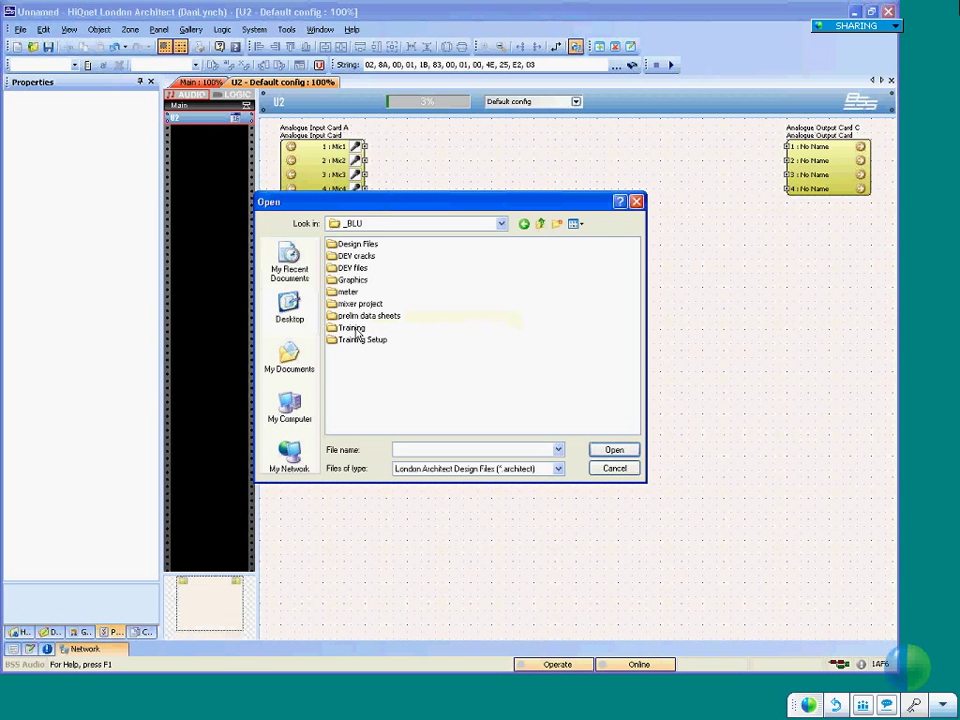
double_click(356, 331)
left_click(360, 282)
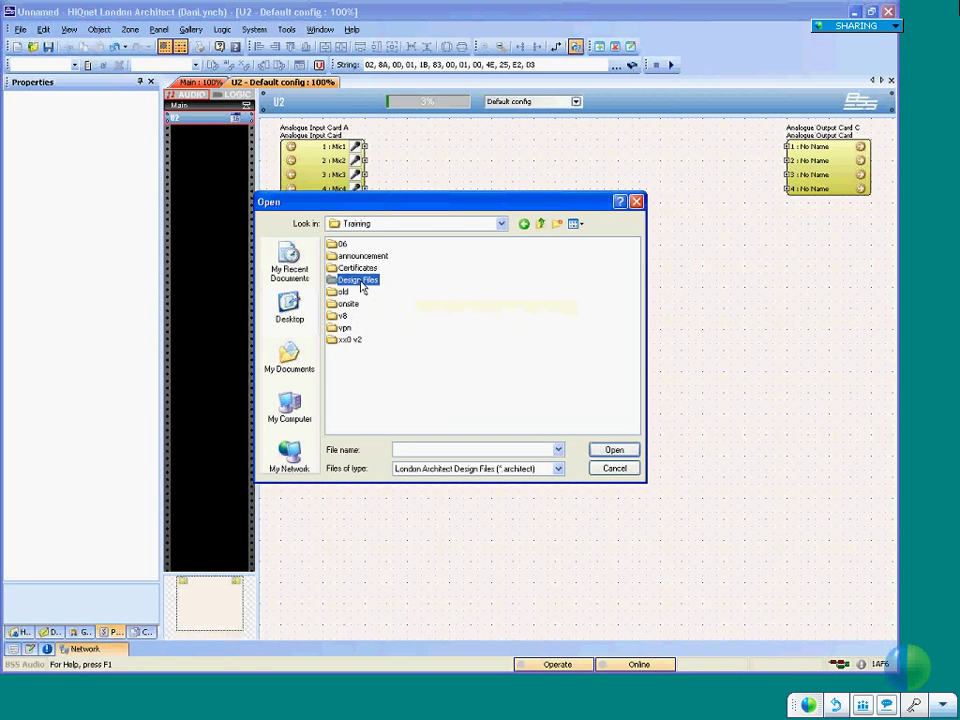
double_click(360, 282)
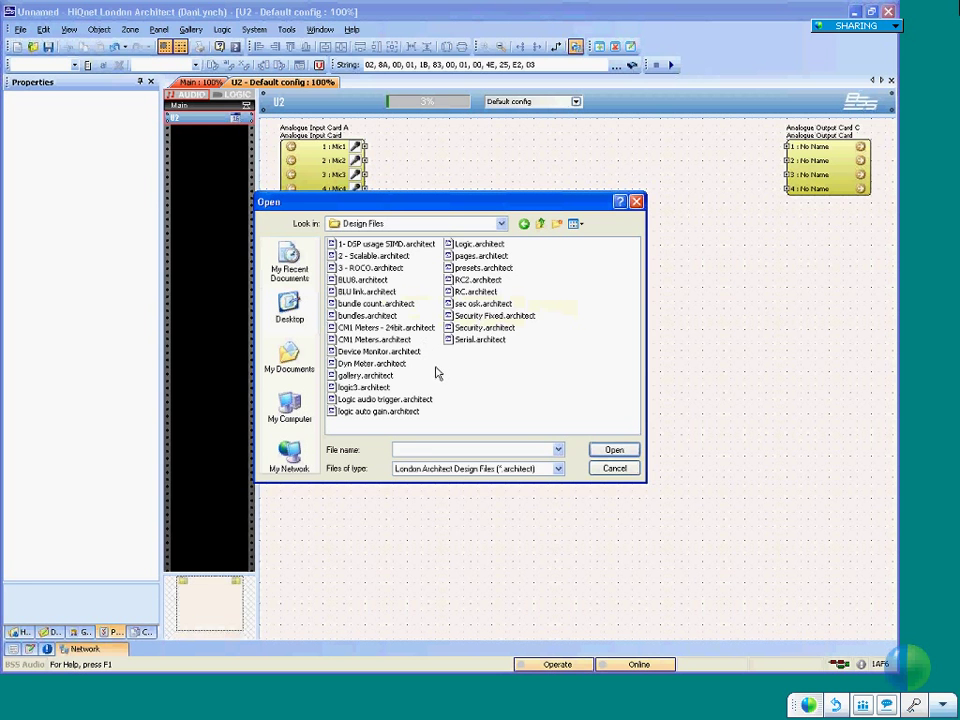
- Open RC2.architect, discarding the changes to the unnamed design
left_click(478, 280)
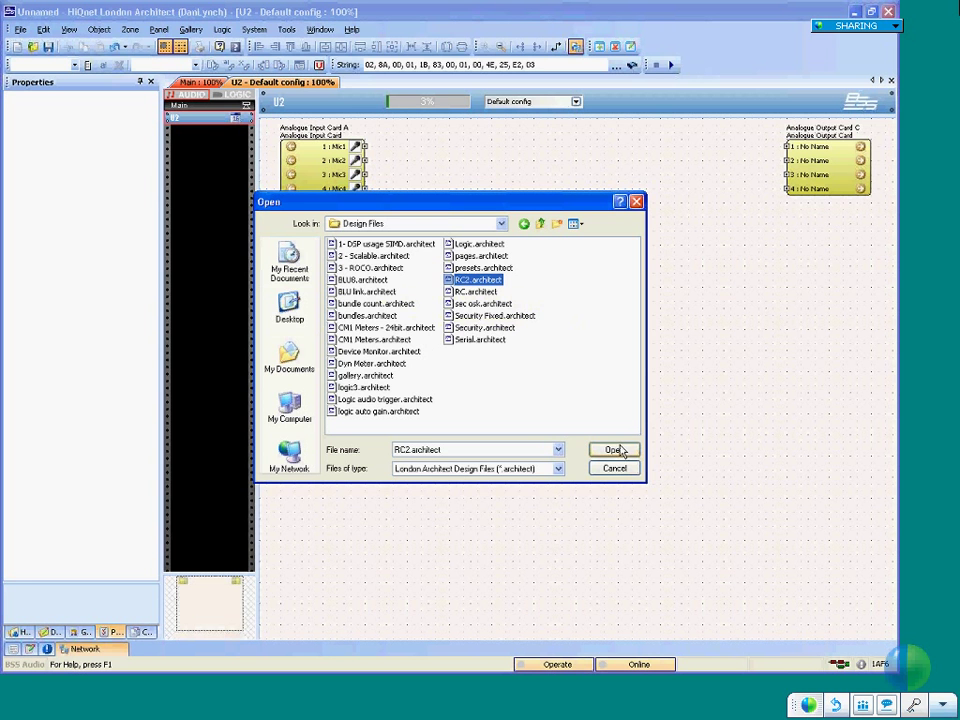
left_click(614, 450)
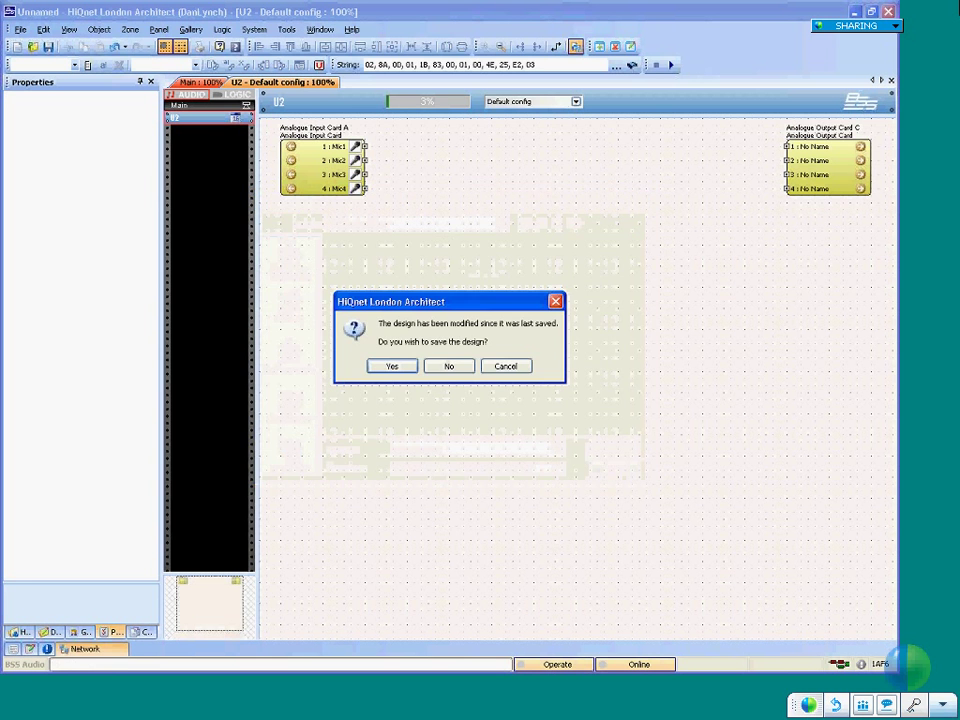
left_click(456, 368)
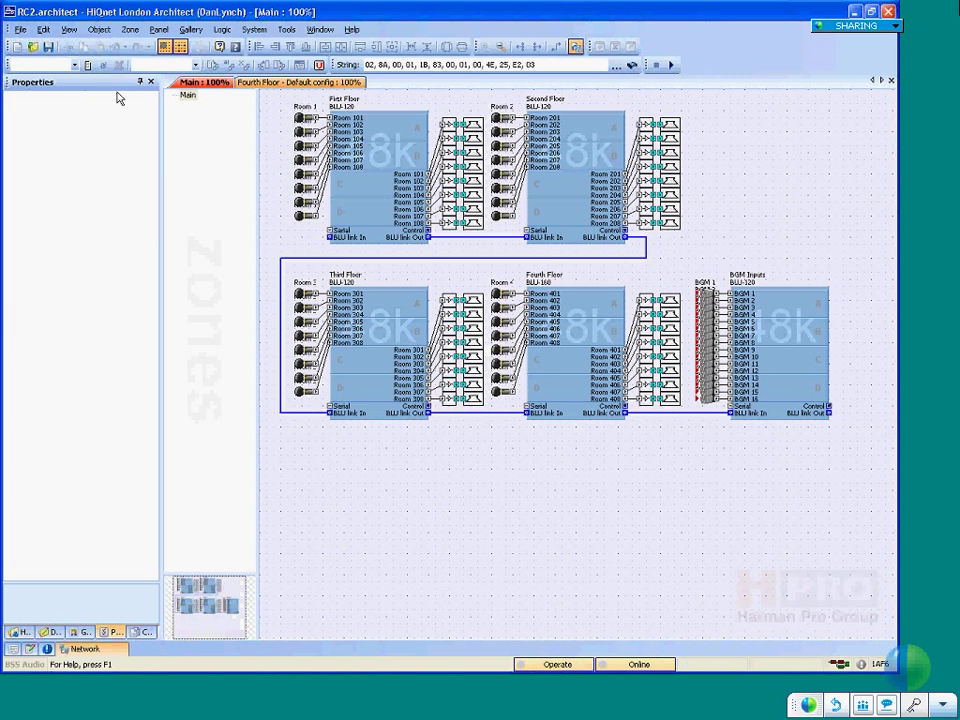
- Open RC.architect from the same Design Files folder without saving the current design
left_click(19, 32)
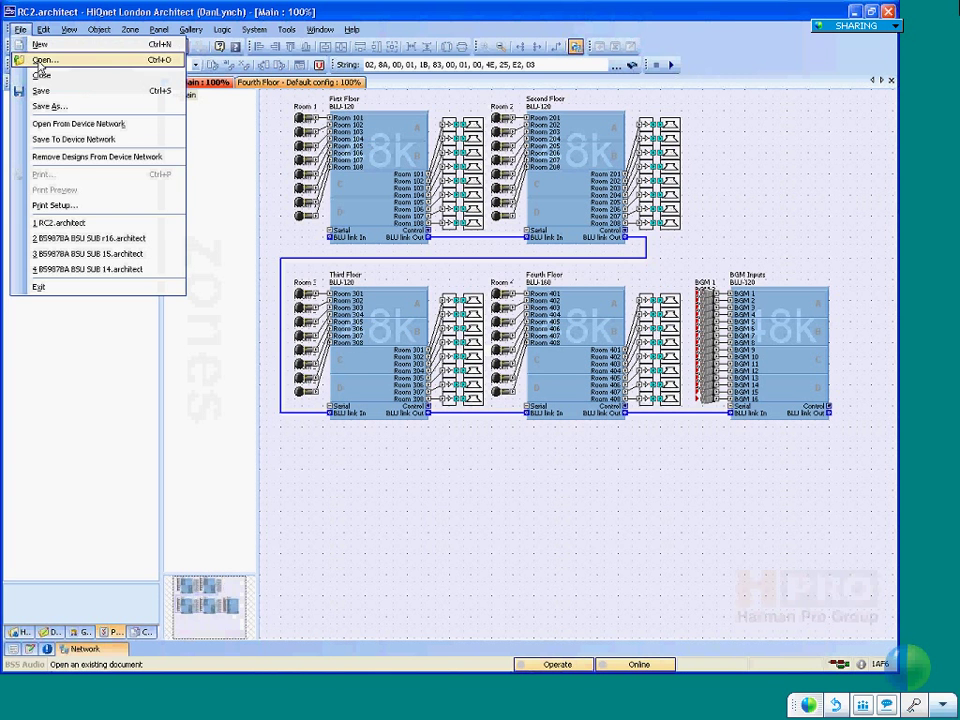
left_click(40, 61)
double_click(471, 291)
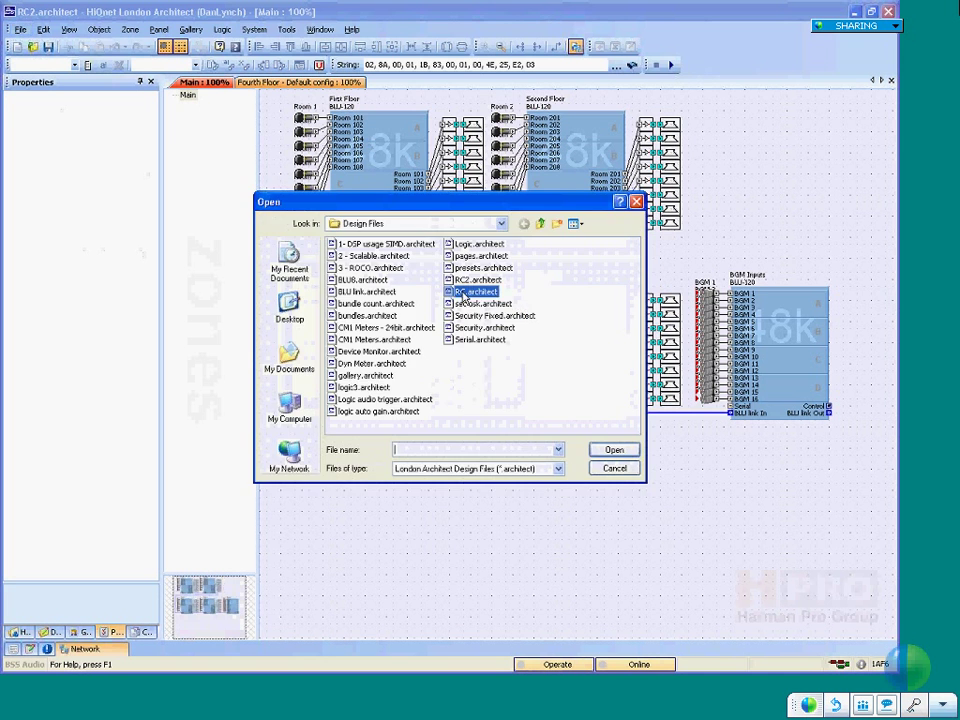
left_click(445, 368)
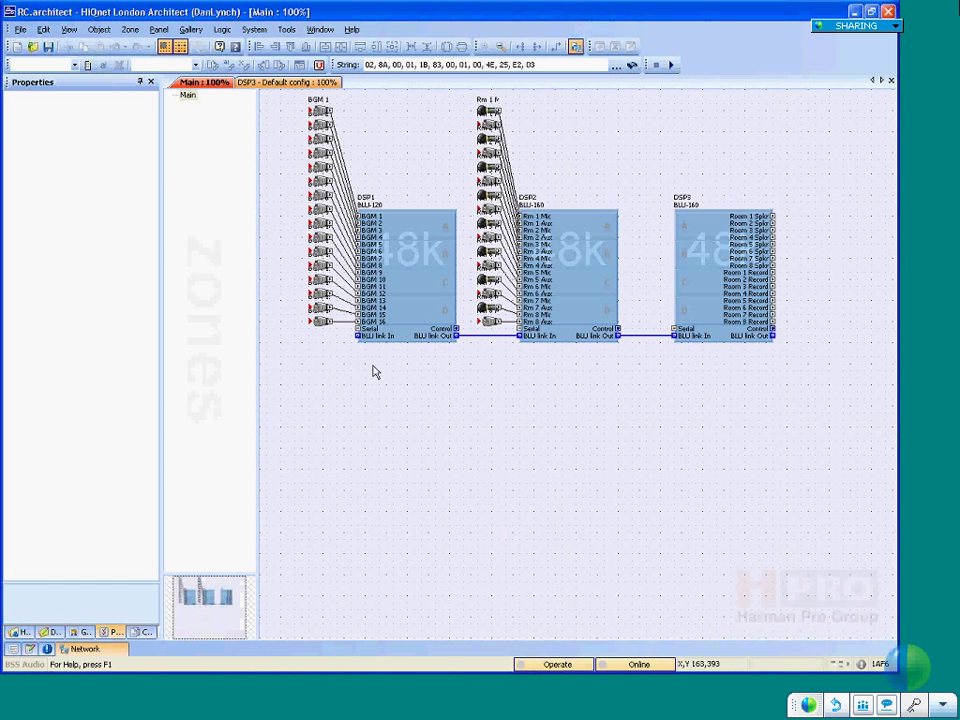
- Review the BGM and room input groups feeding DSP1 and DSP2, and open DSP3's default configuration
left_click_drag(375, 370, 280, 90)
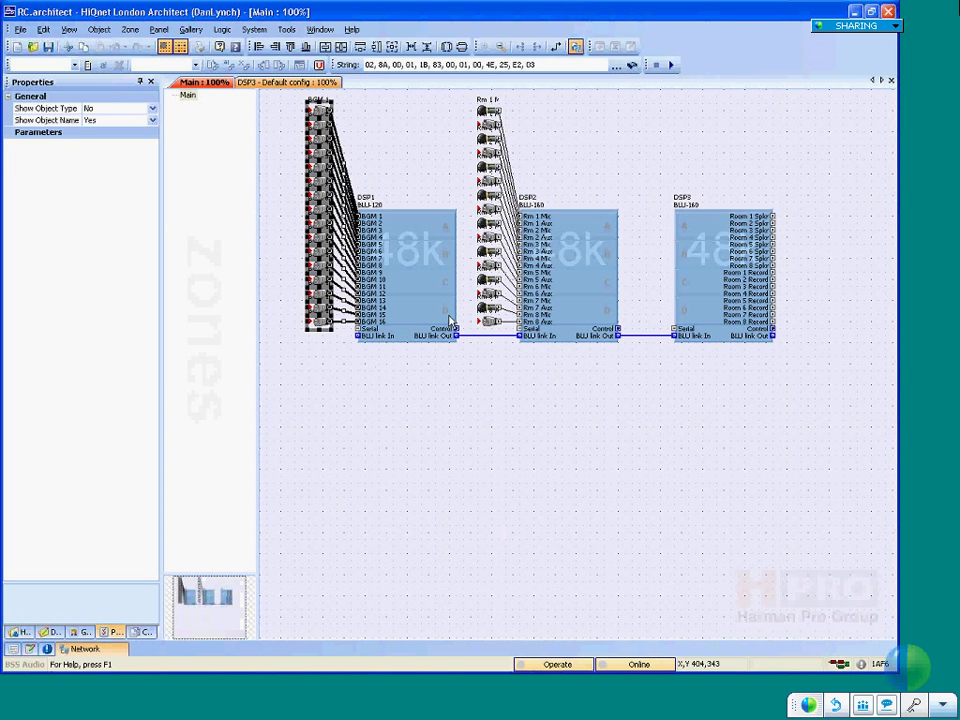
left_click(296, 156)
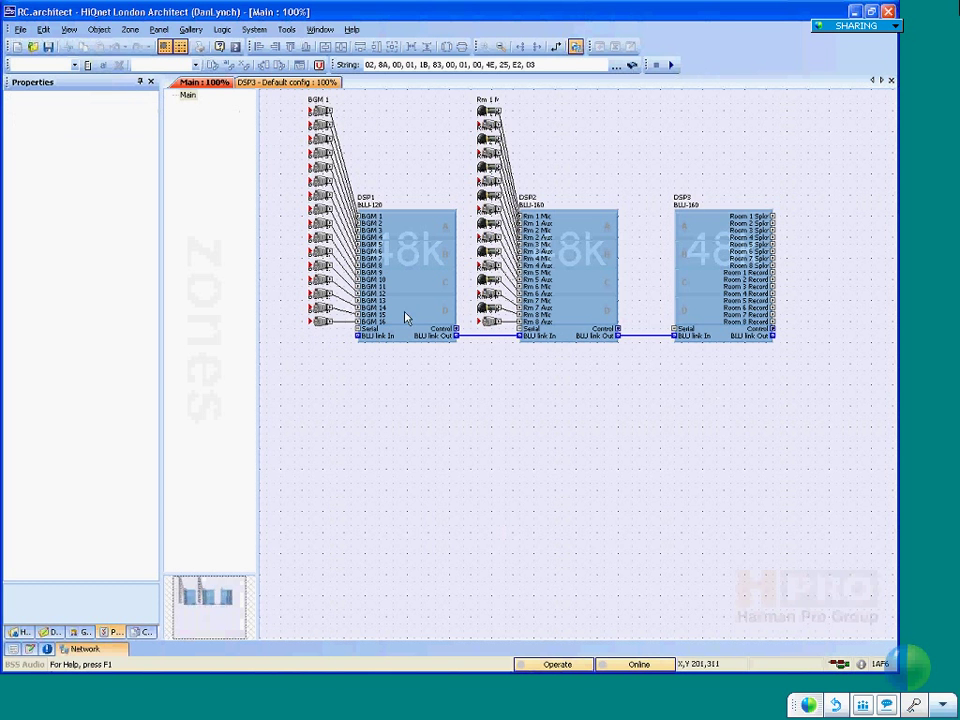
left_click_drag(568, 347, 436, 124)
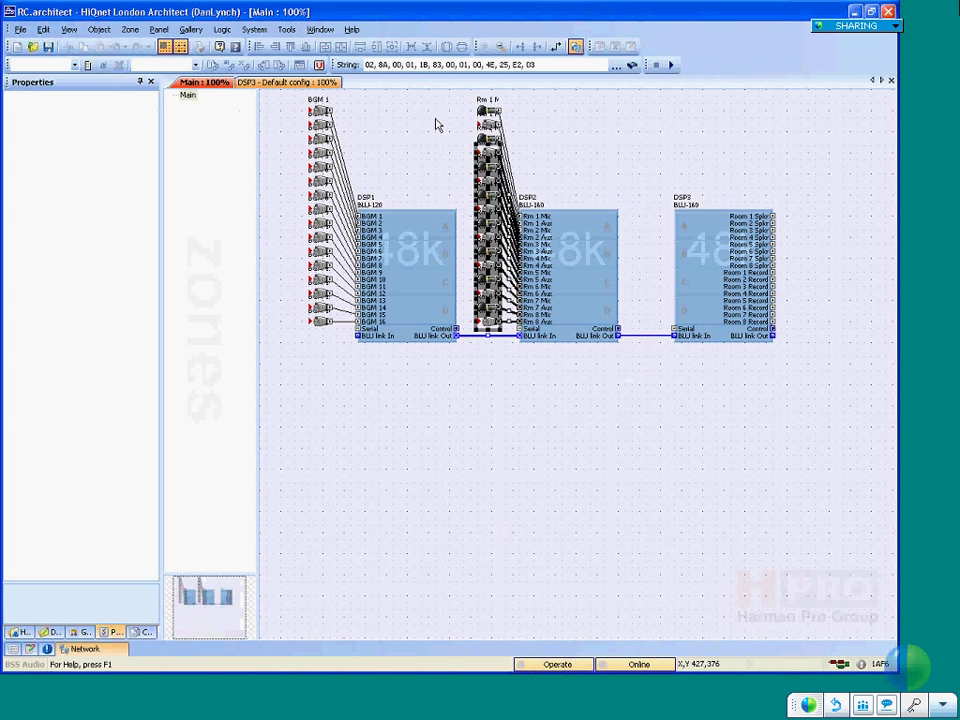
left_click(436, 124)
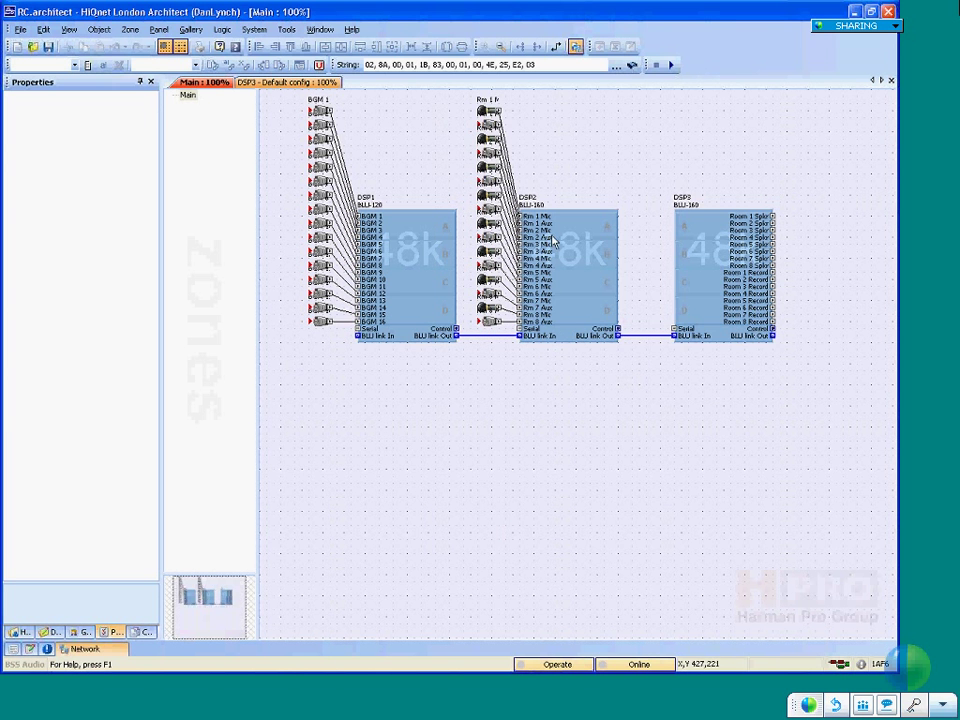
left_click(712, 300)
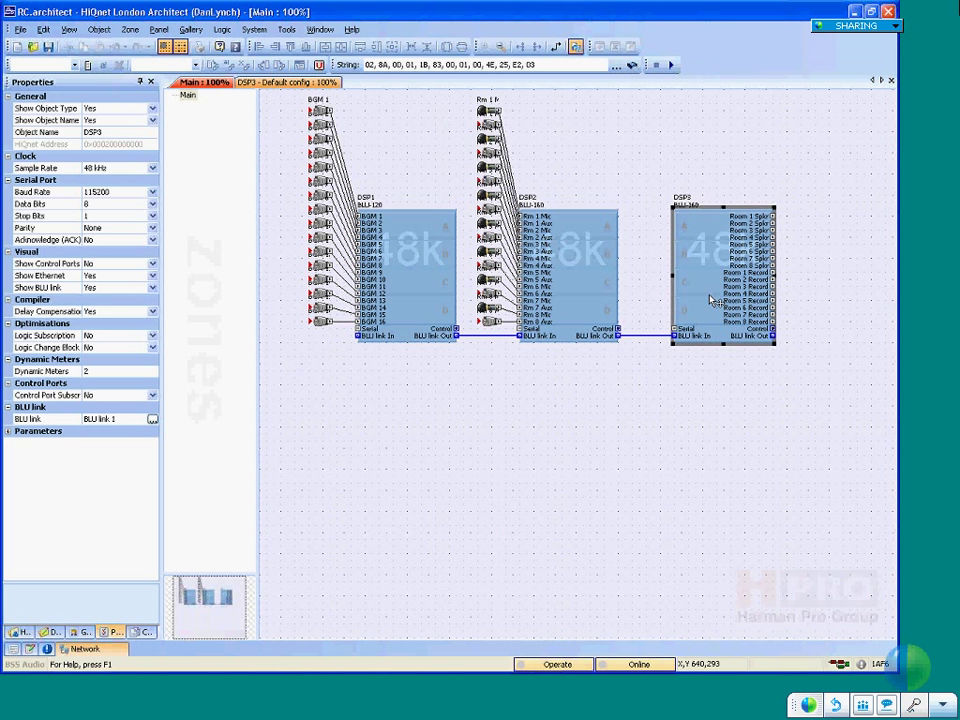
double_click(712, 300)
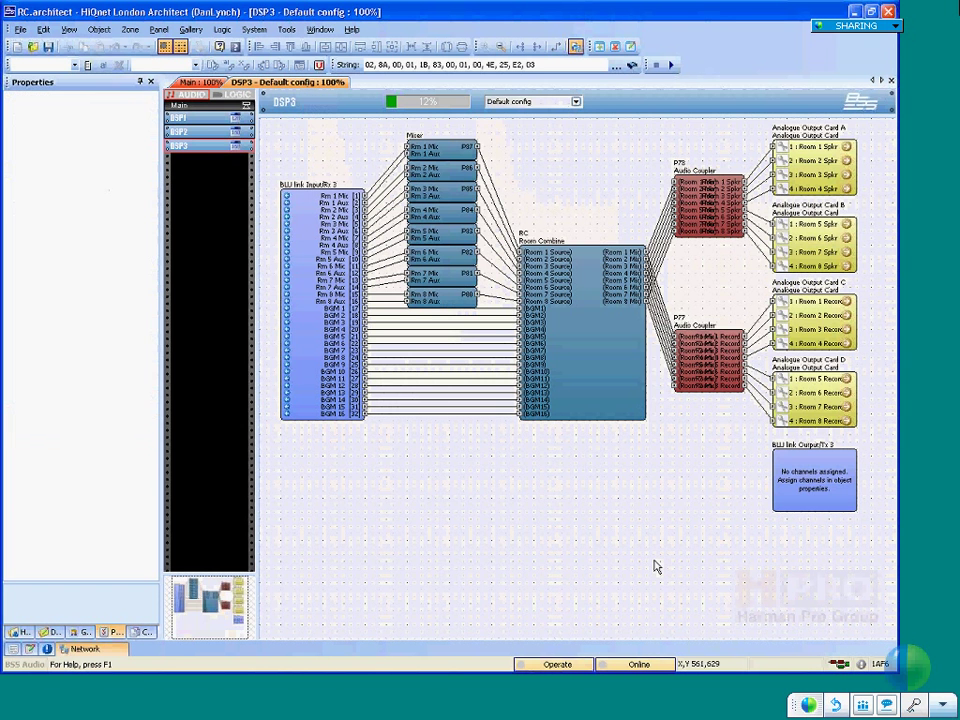
- Add a second Room Combine object in the empty area below the wired objects, and examine its BGM input and room configuration properties
left_click(629, 357)
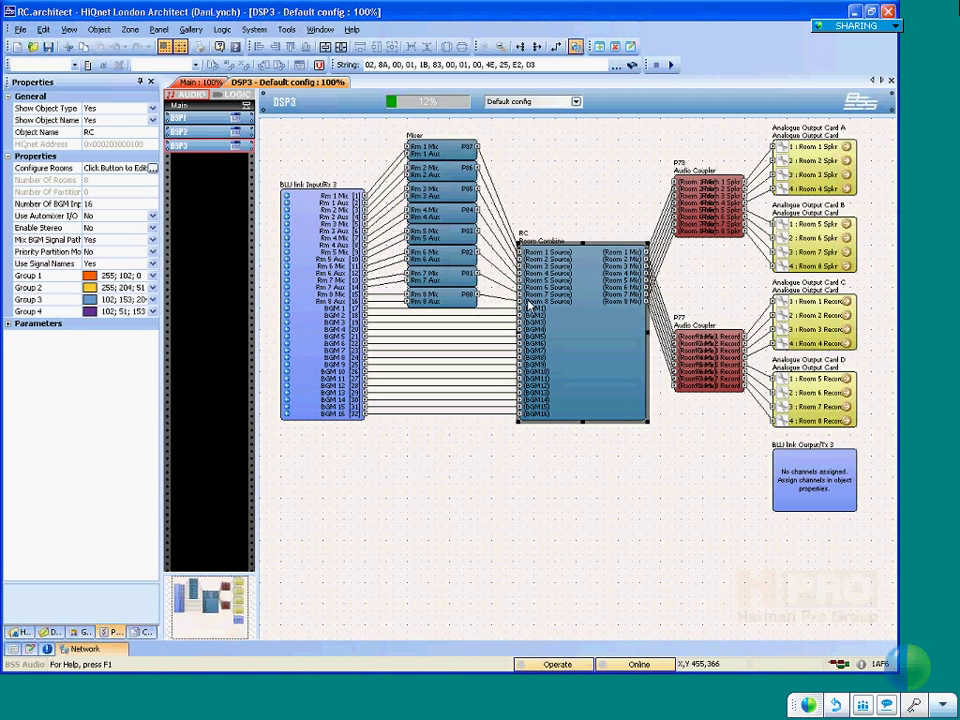
right_click(377, 467)
mouse_move(420, 472)
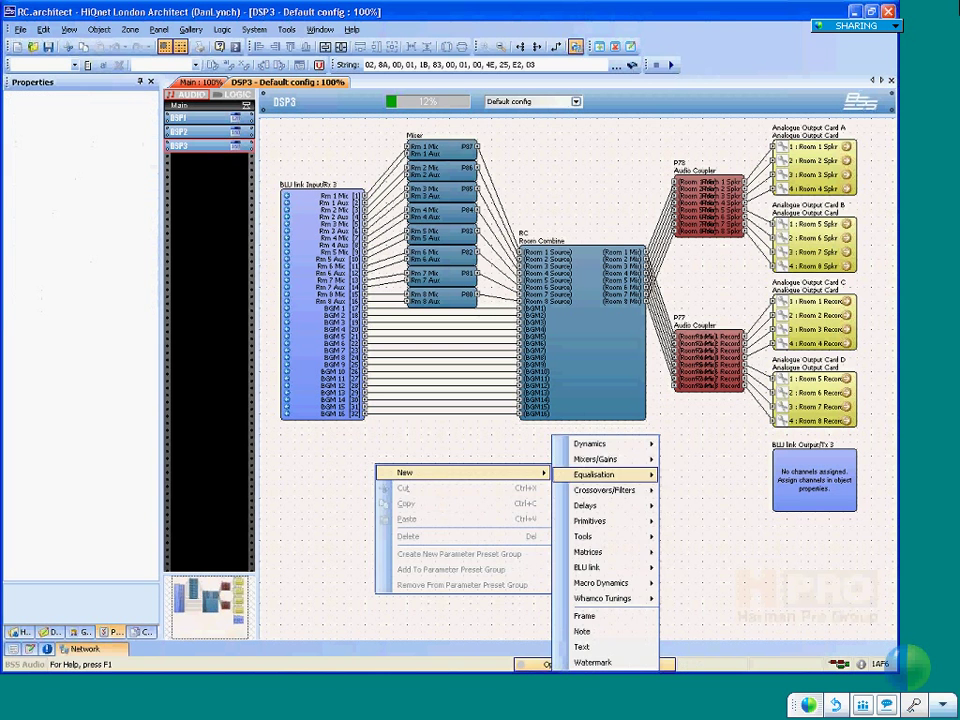
mouse_move(600, 459)
left_click(706, 522)
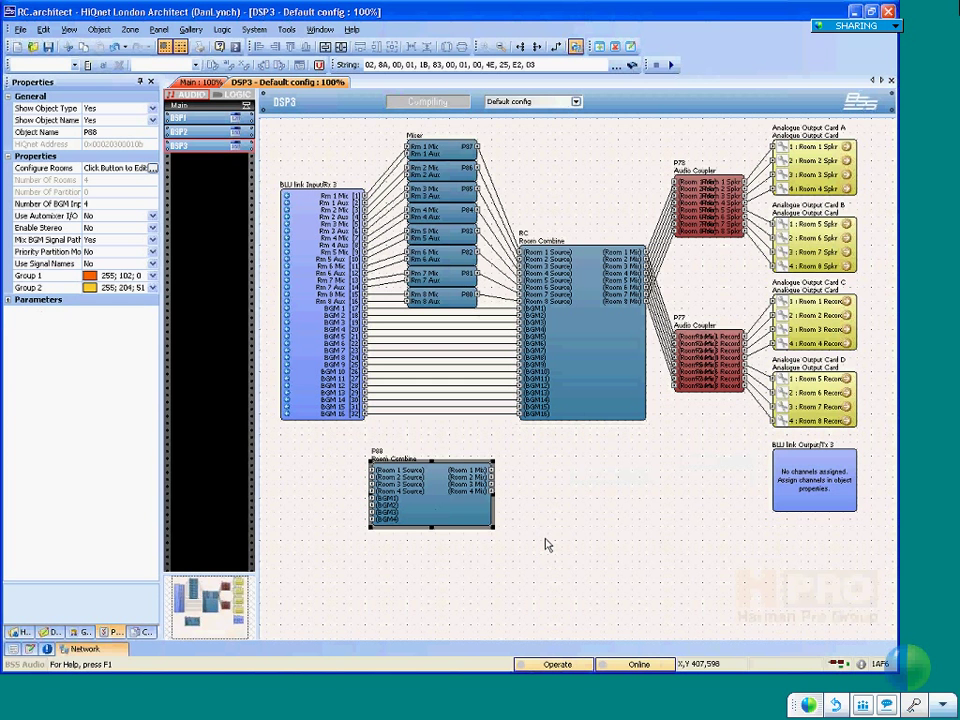
left_click_drag(456, 518, 485, 518)
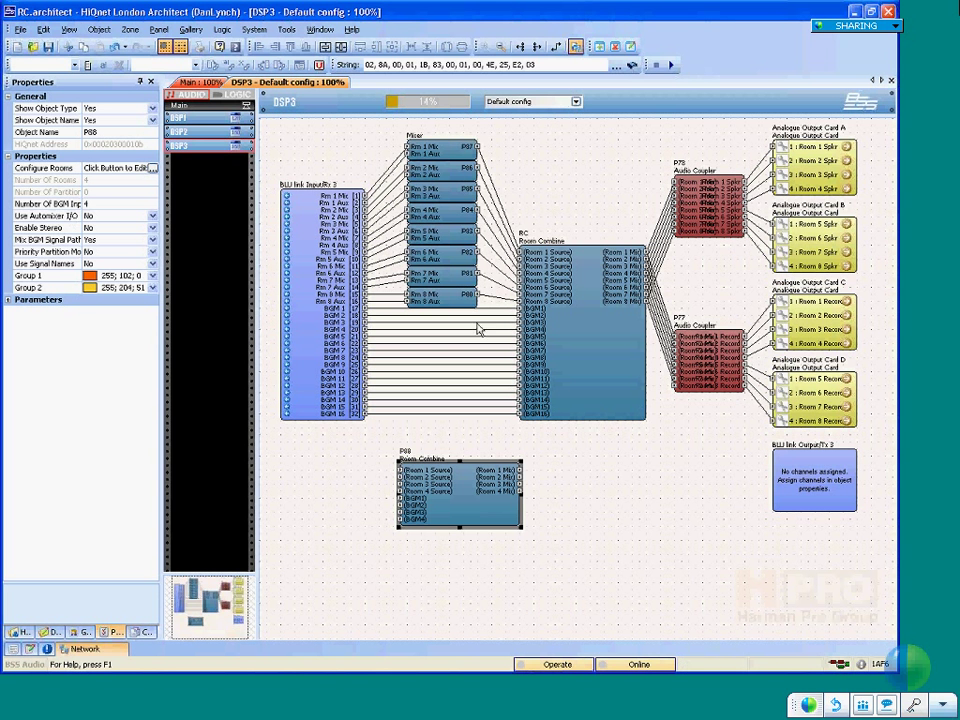
left_click(90, 204)
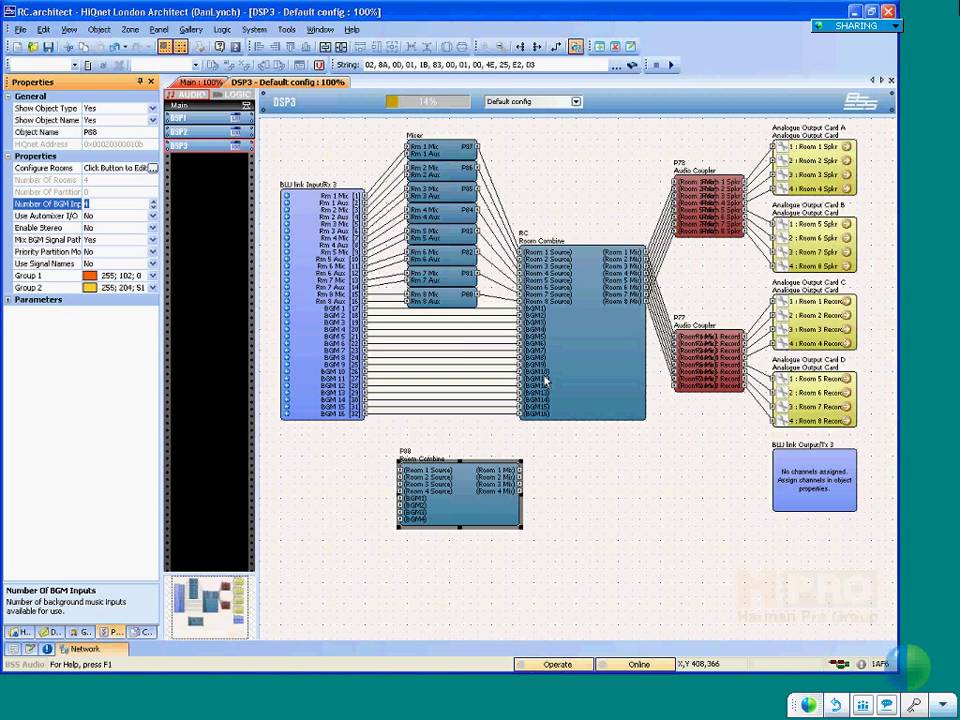
left_click(50, 168)
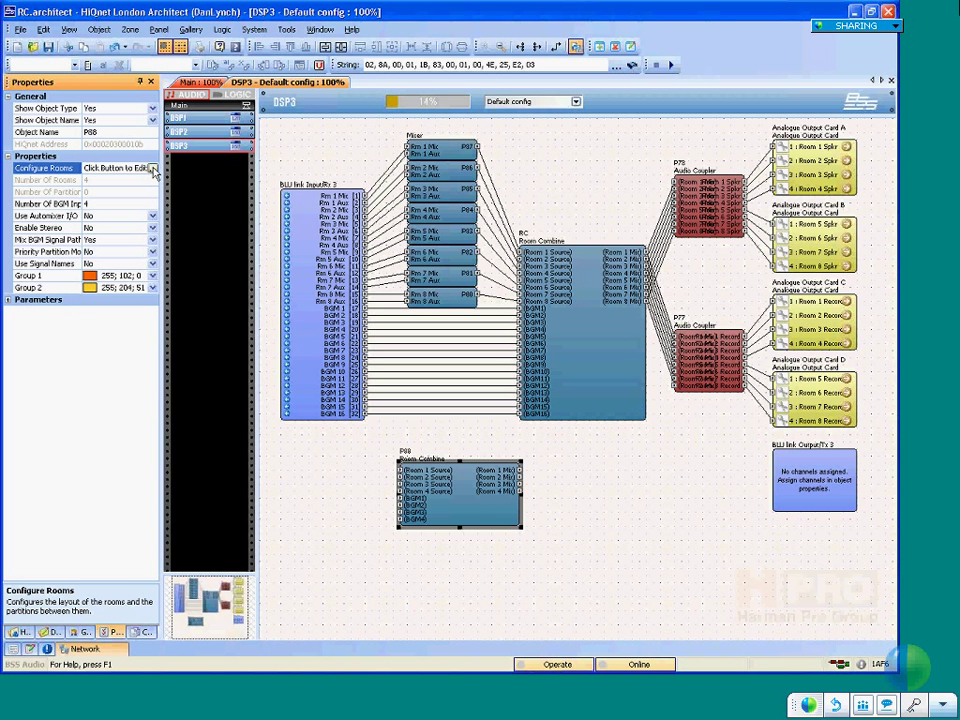
- Open the RC object's Room Combining page and assign Rooms 1, 2 and 3 to Group 1
left_click(576, 343)
double_click(578, 343)
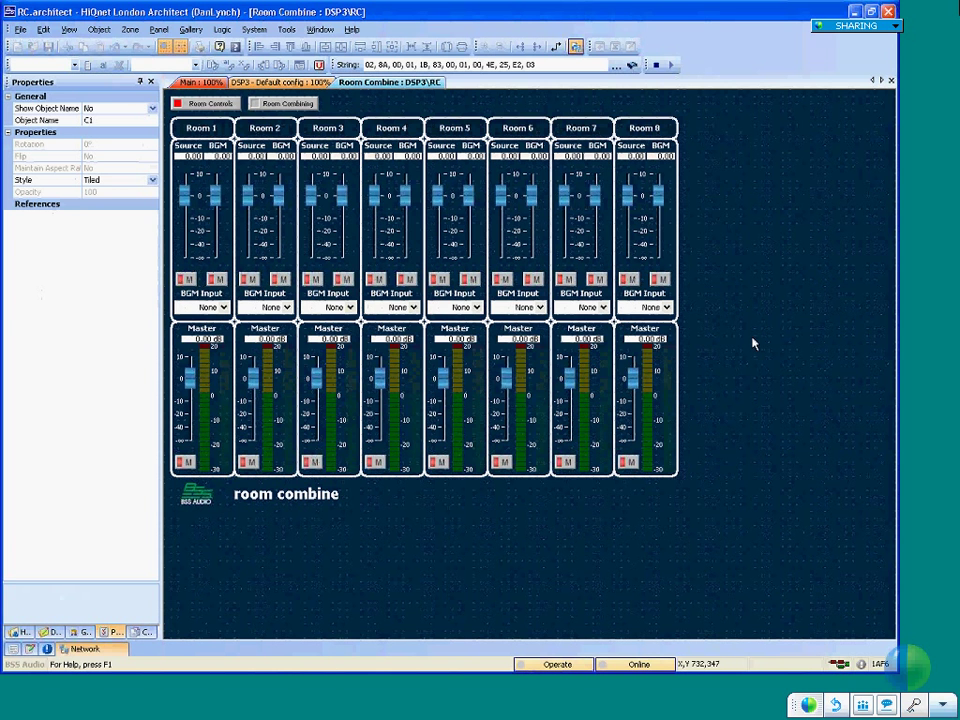
left_click(285, 103)
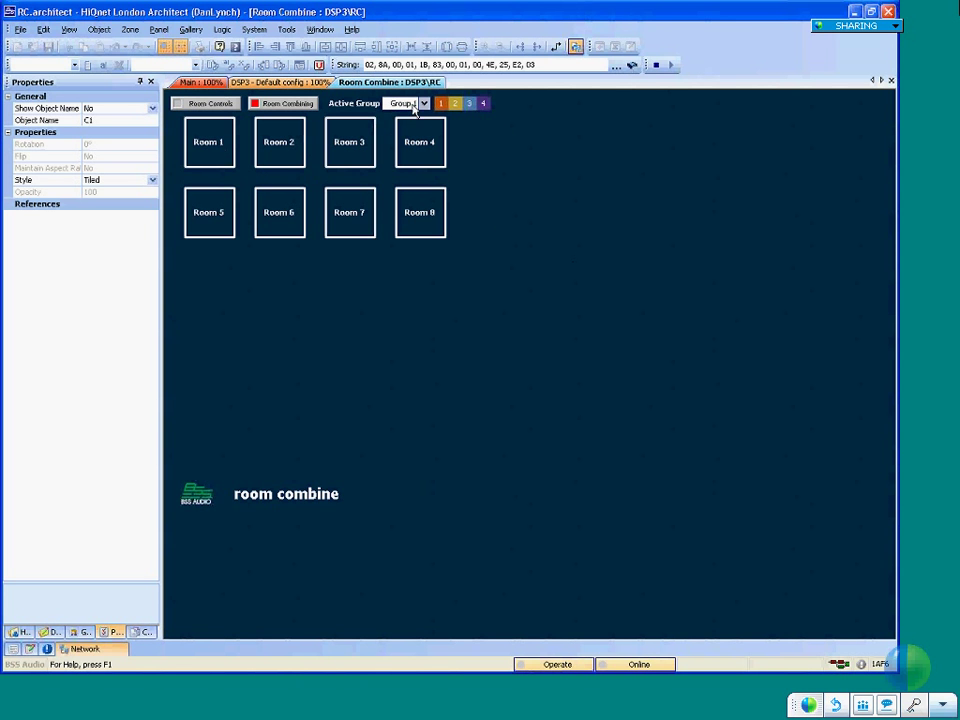
left_click(222, 147)
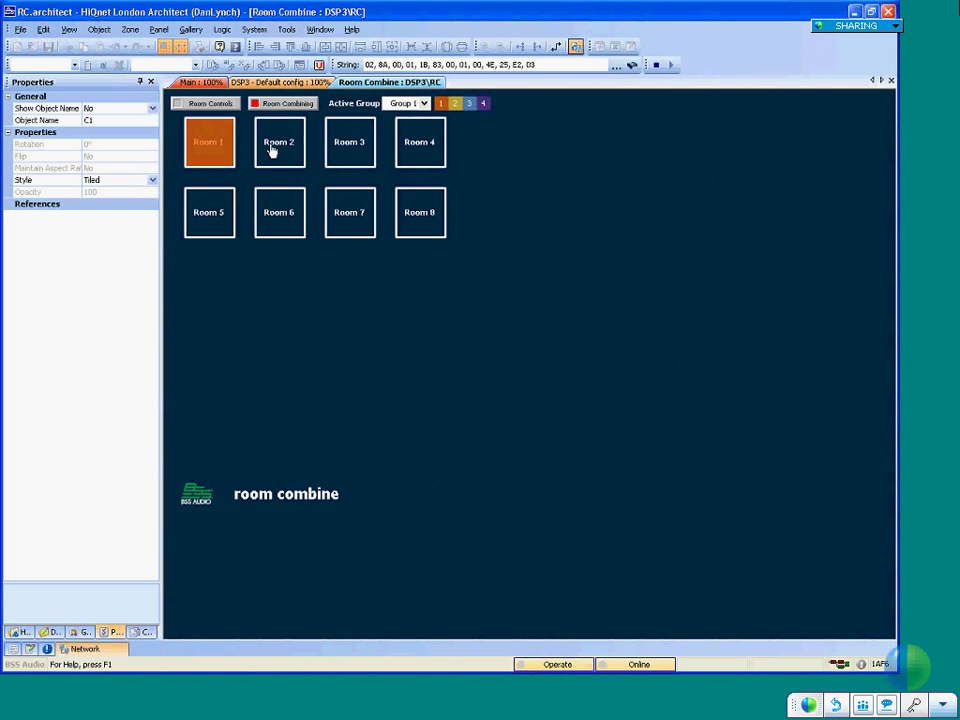
left_click(272, 151)
left_click(349, 152)
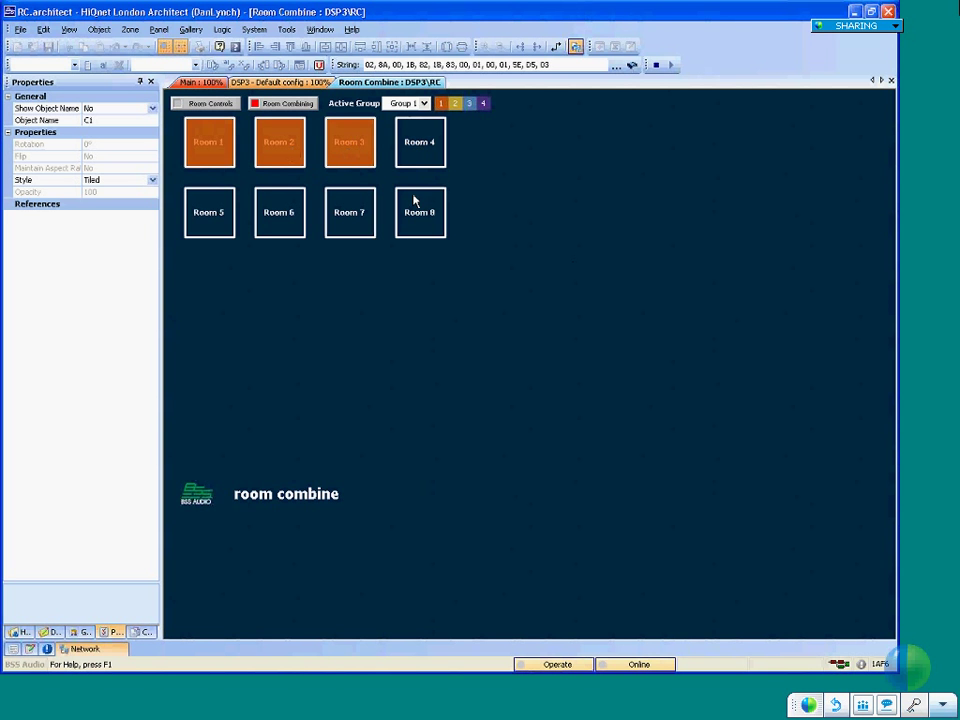
- Make Group 3 the active group and assign Rooms 4 and 8 to it
left_click(469, 103)
left_click(428, 160)
left_click(420, 214)
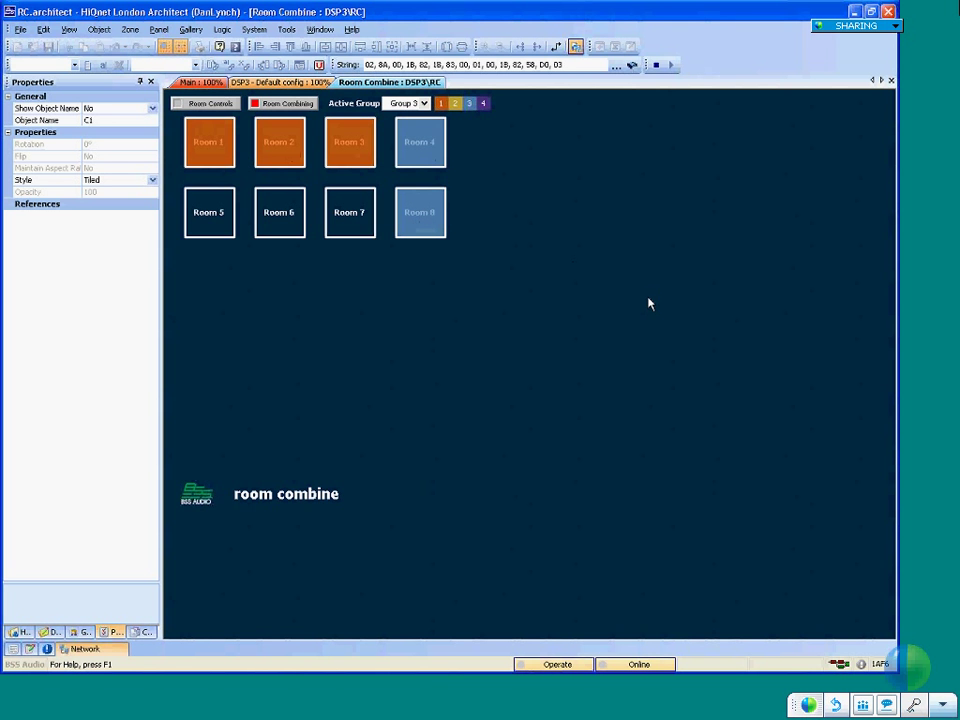
- On the Room Controls page, lower Room 3's Source fader to -∞ and return to design mode
left_click(198, 104)
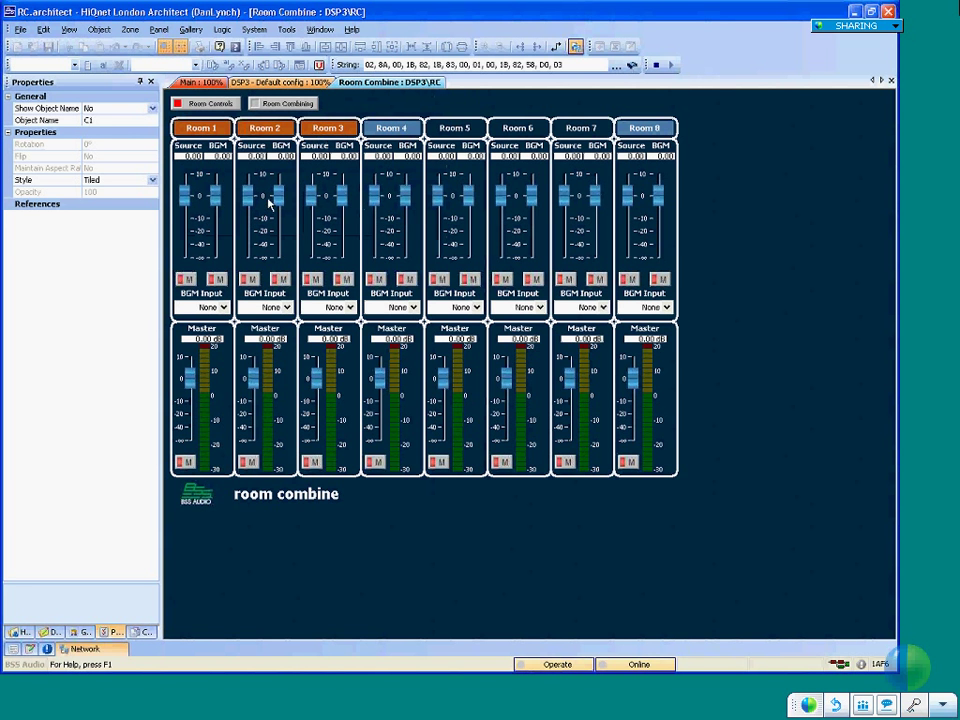
left_click_drag(313, 195, 310, 257)
key("F10")
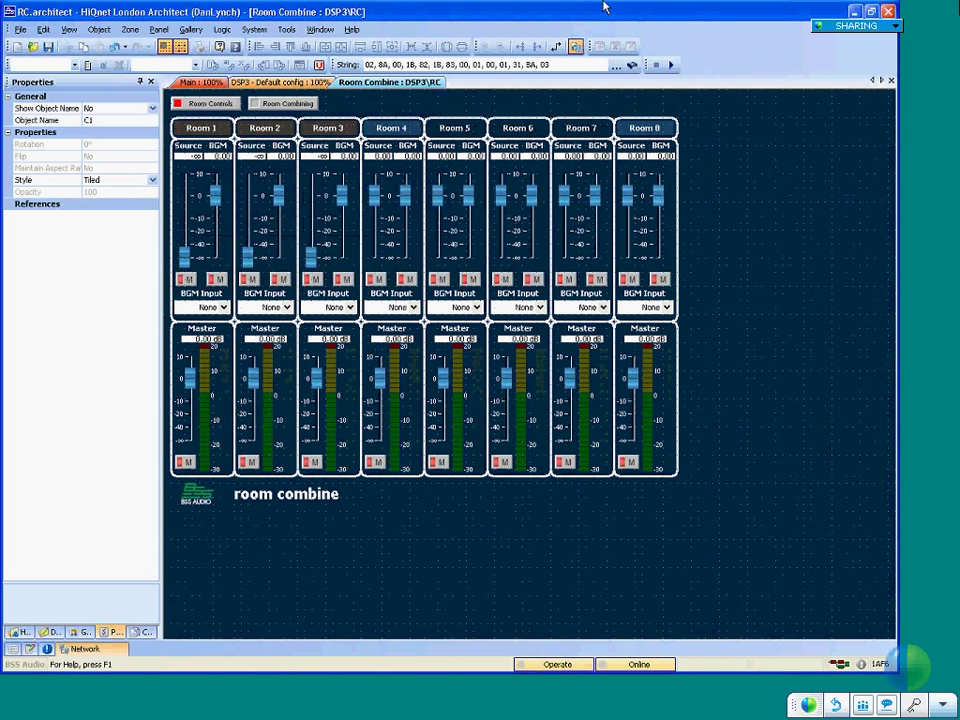
- Open the P88 Room Combine panel at its Room Combining page and convert the default panel to a custom one
left_click(250, 84)
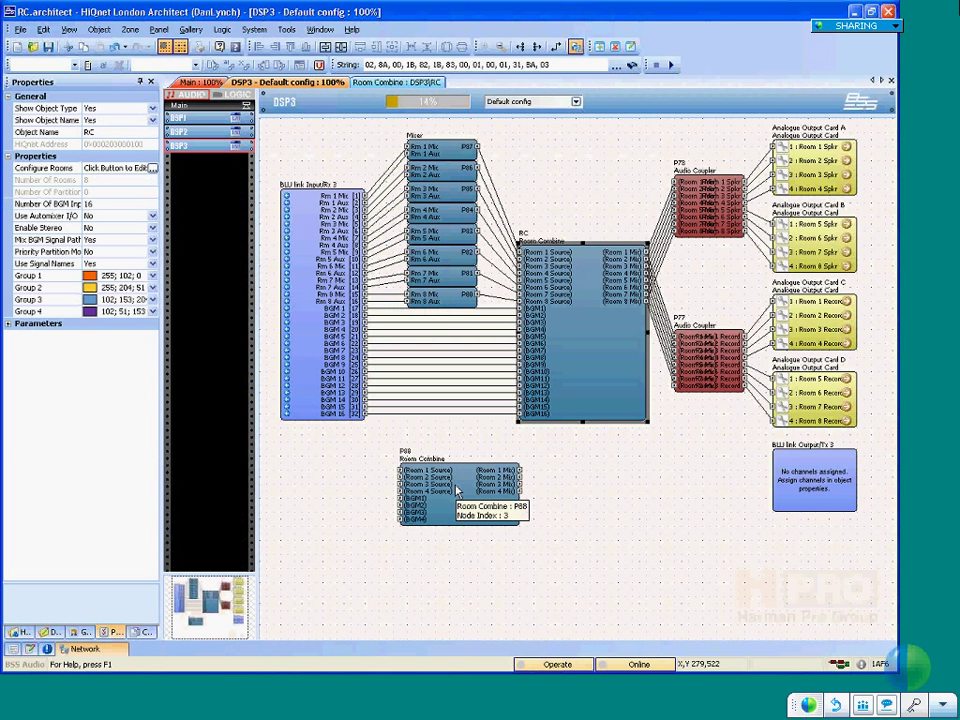
double_click(457, 490)
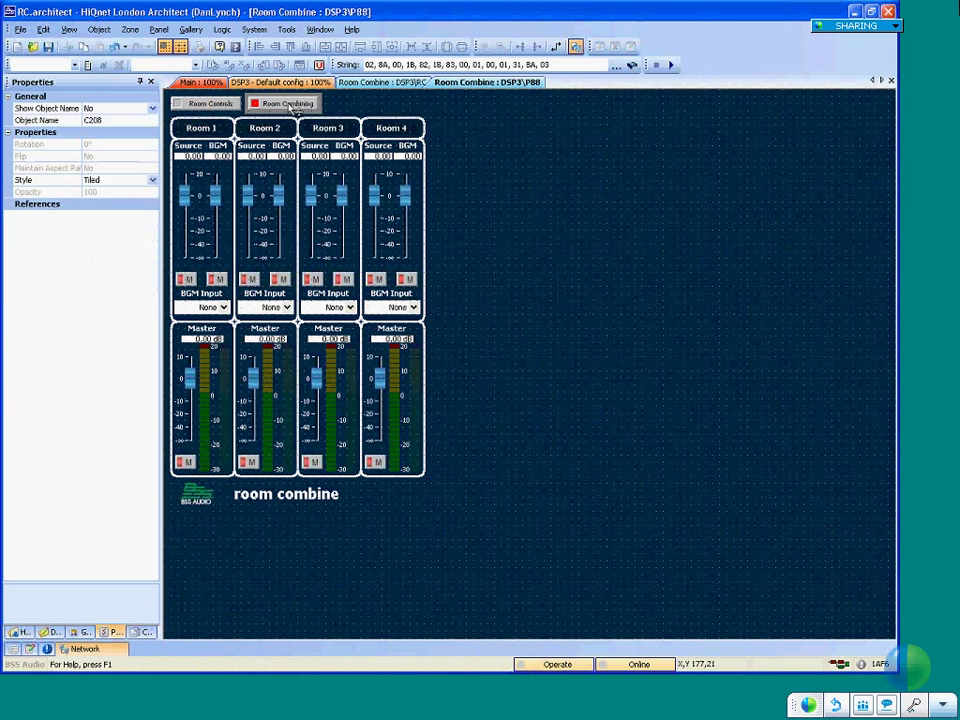
left_click_drag(511, 313, 100, 62)
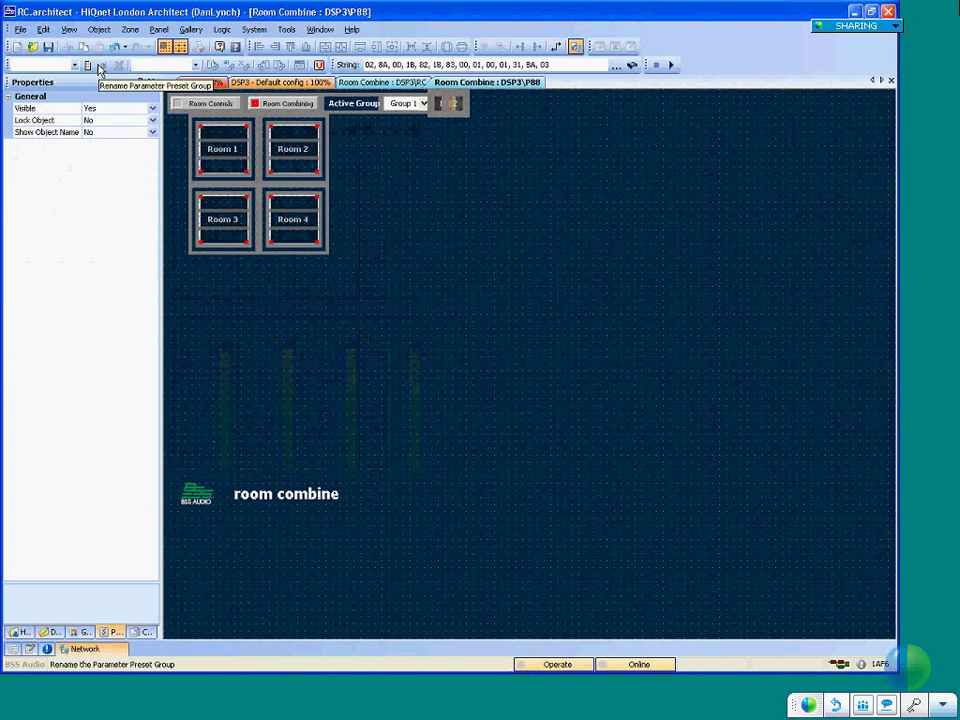
left_click(158, 29)
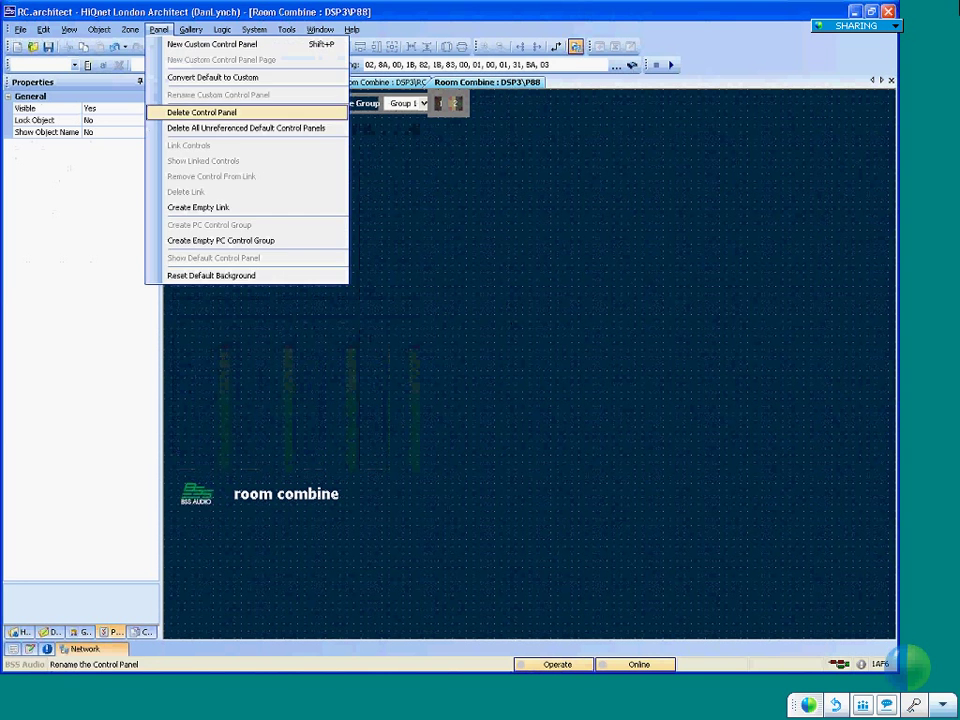
left_click(183, 79)
left_click(442, 366)
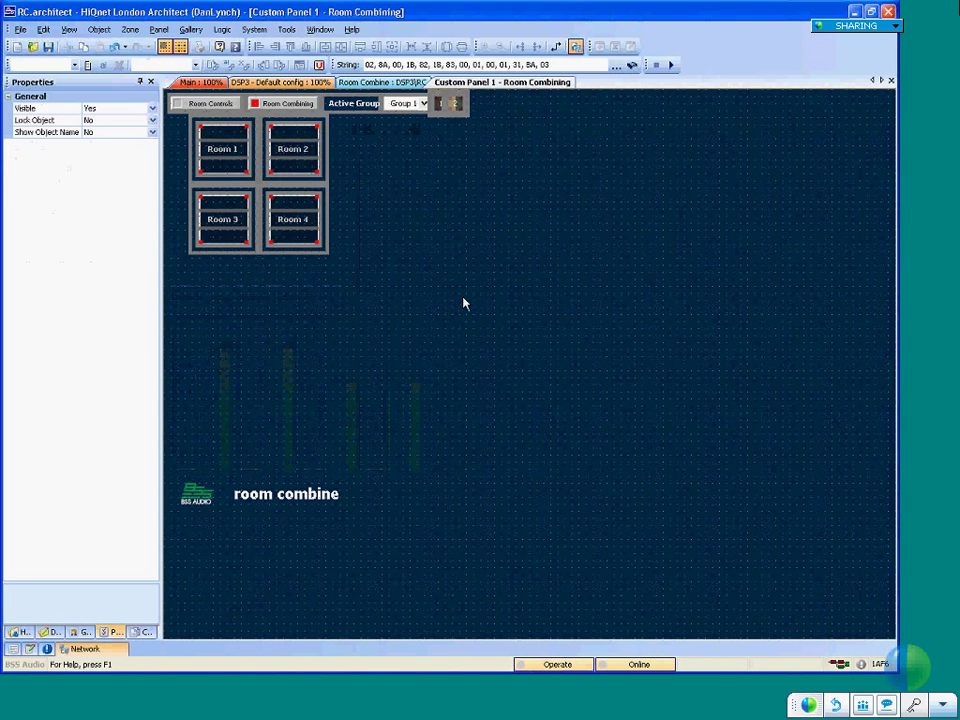
- Move all the Room Combining page's controls onto the custom panel's Room Controls page, beside the Room 4 strip
left_click_drag(514, 318, 140, 80)
key("ctrl+c")
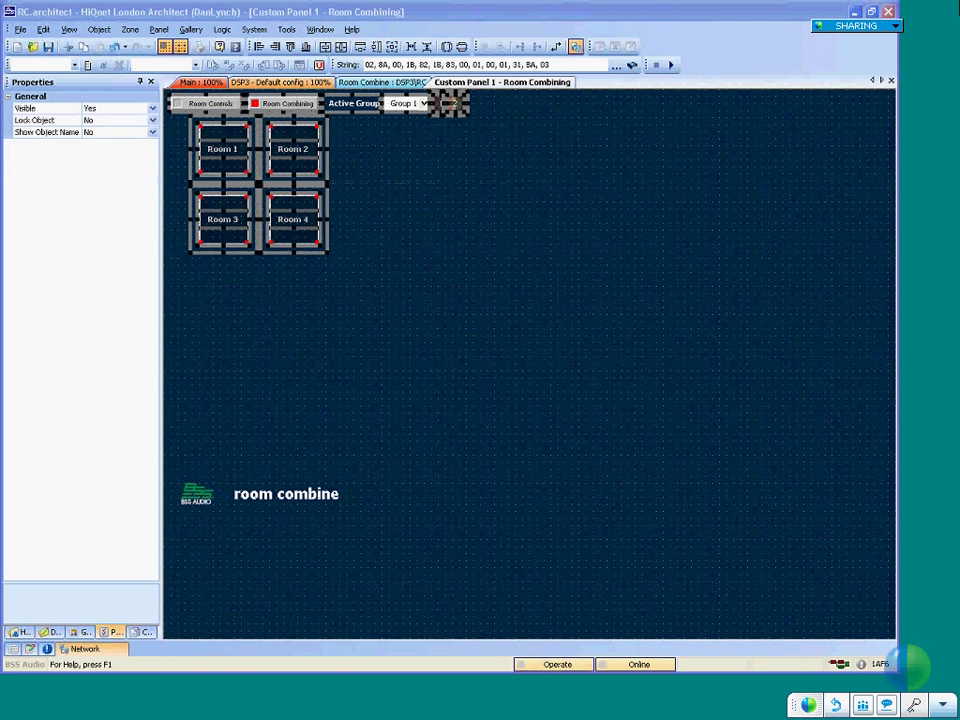
left_click(355, 84)
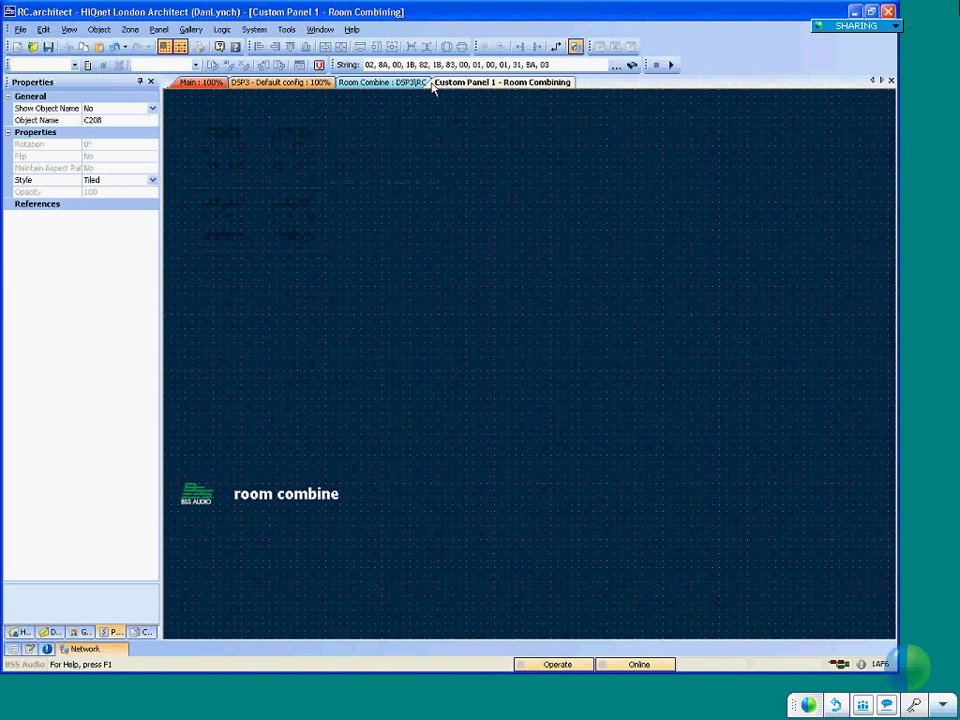
left_click(143, 632)
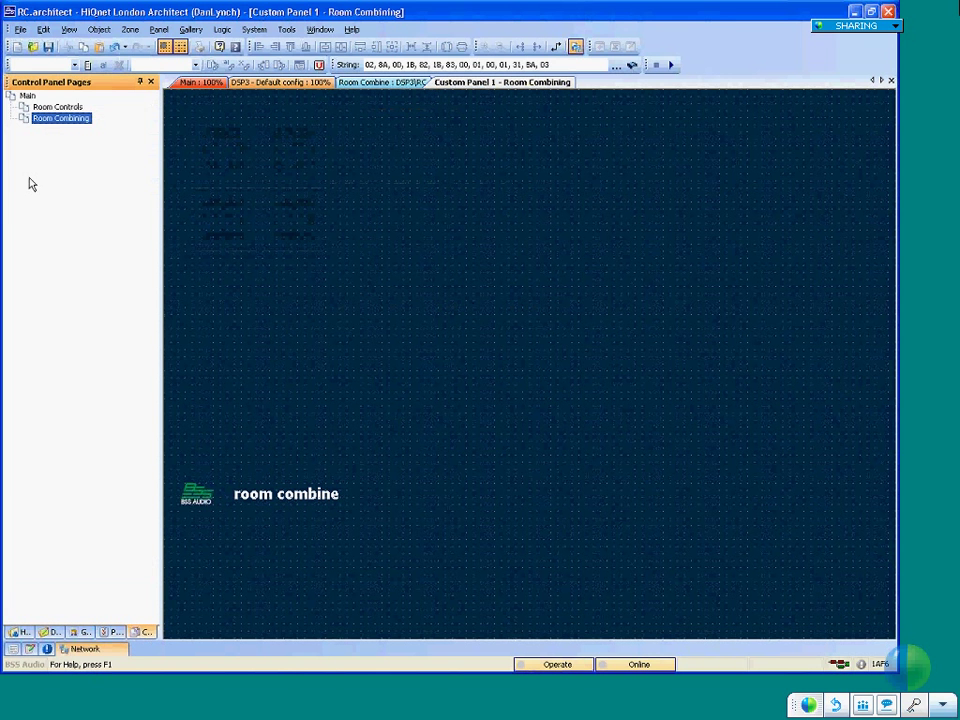
left_click(50, 108)
double_click(50, 108)
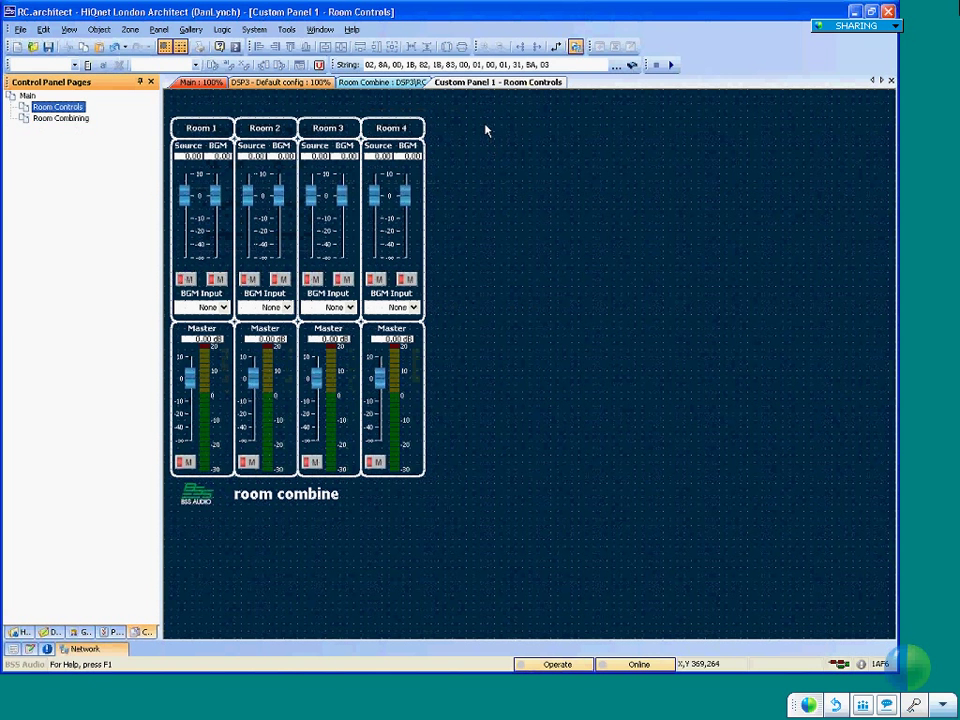
key("ctrl+v")
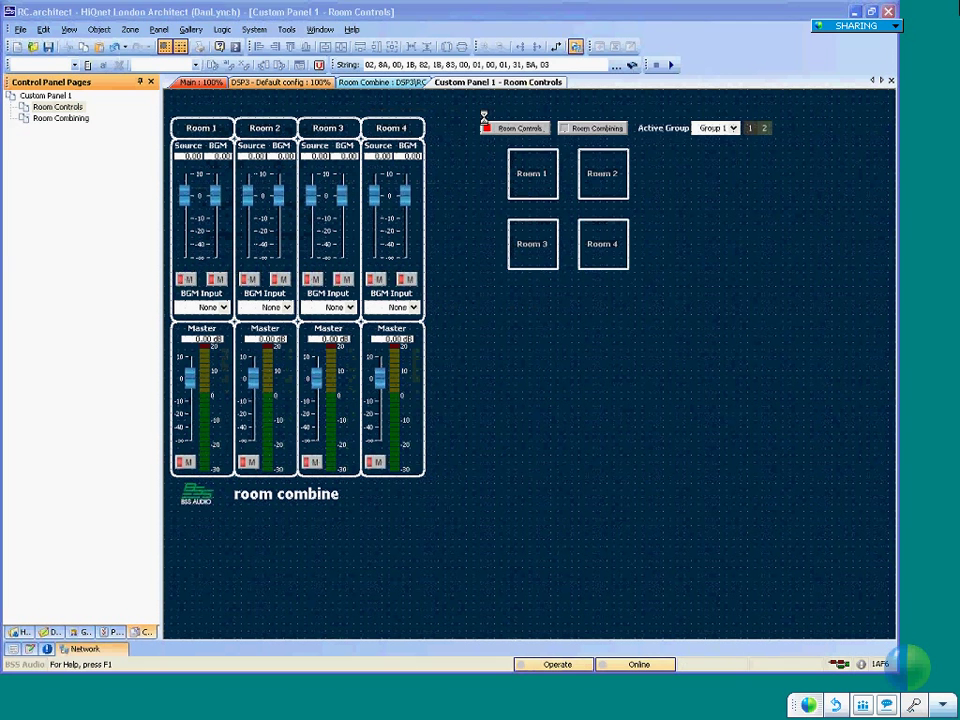
- Delete the Room Combining page, merge the remaining page with its parent, and place the Active Group controls above the room boxes
right_click(55, 120)
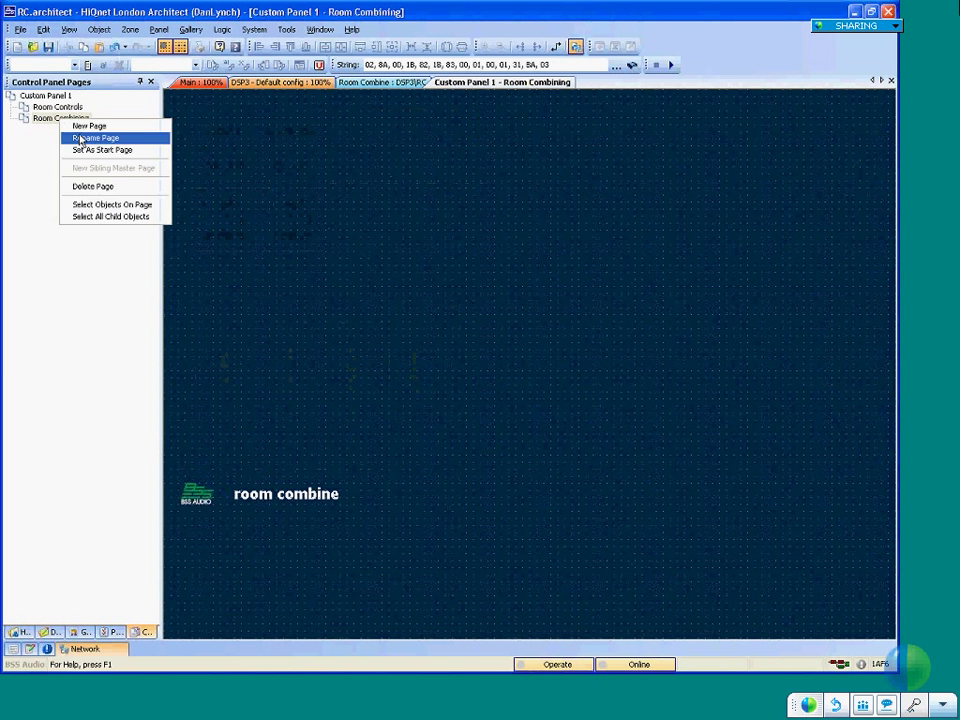
key("Escape")
key("Delete")
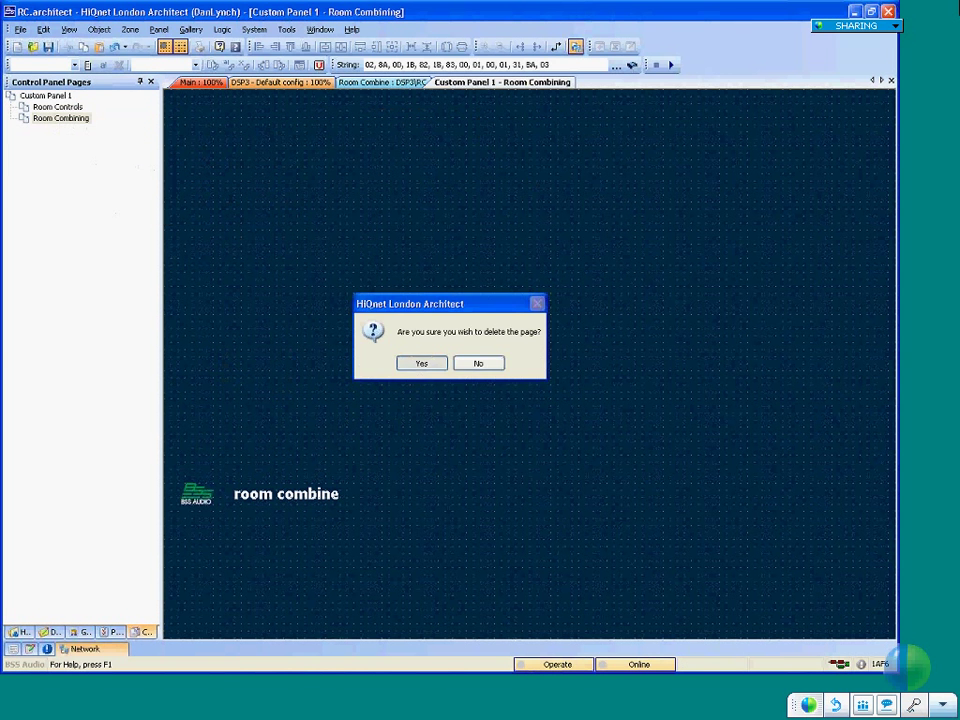
left_click(420, 366)
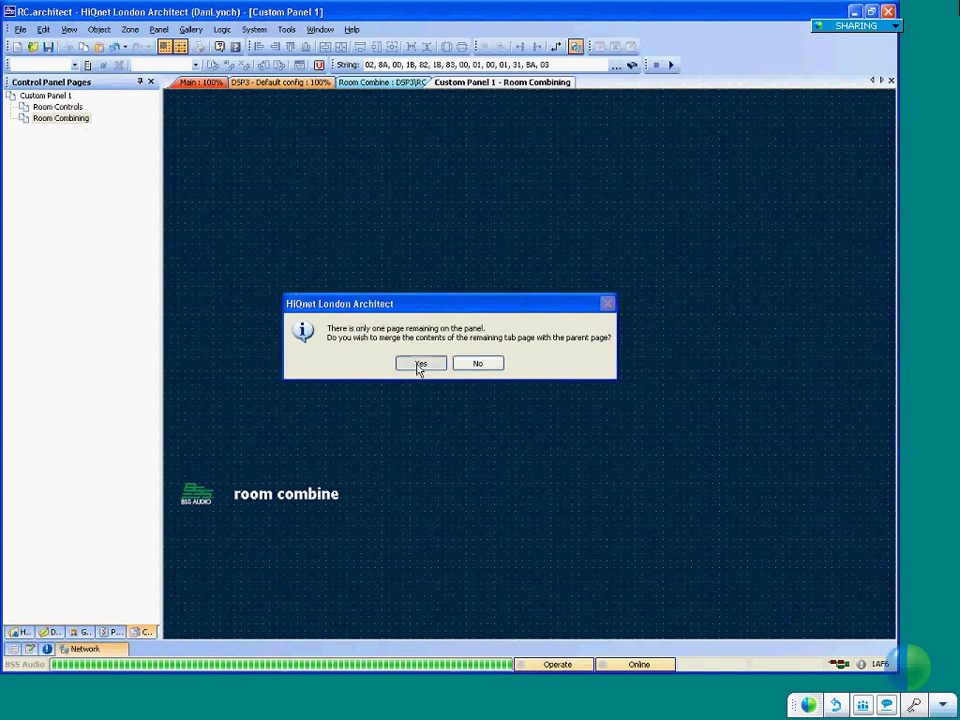
left_click(412, 366)
left_click_drag(658, 122, 522, 123)
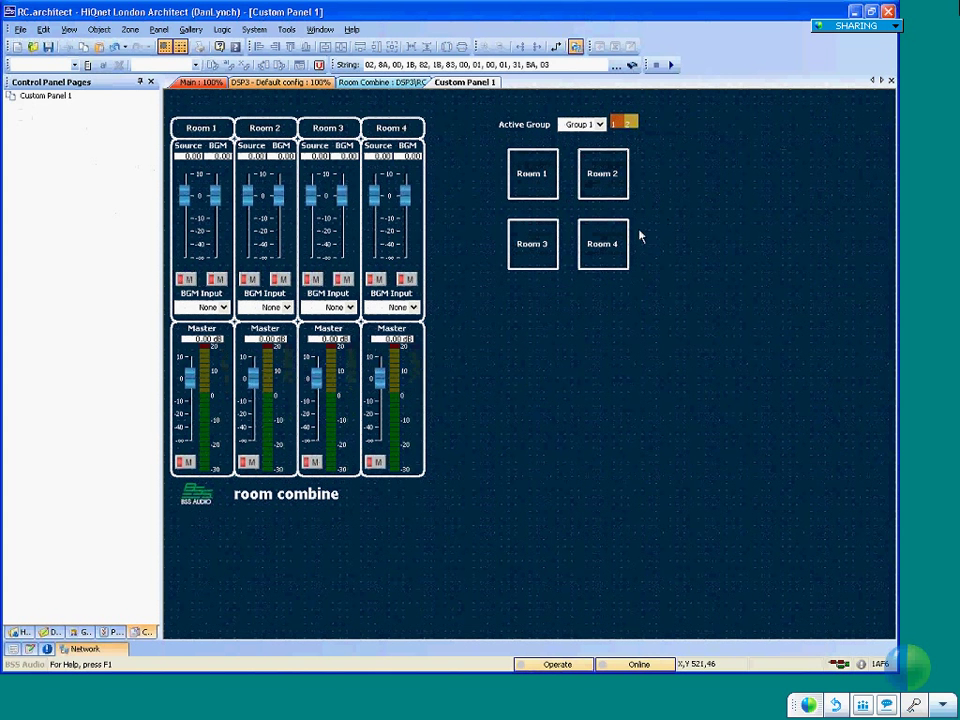
- Switch to operate mode and set the Master faders of Rooms 1 to 4 to about -43, -15, -4 and +10 dB
left_click(533, 668)
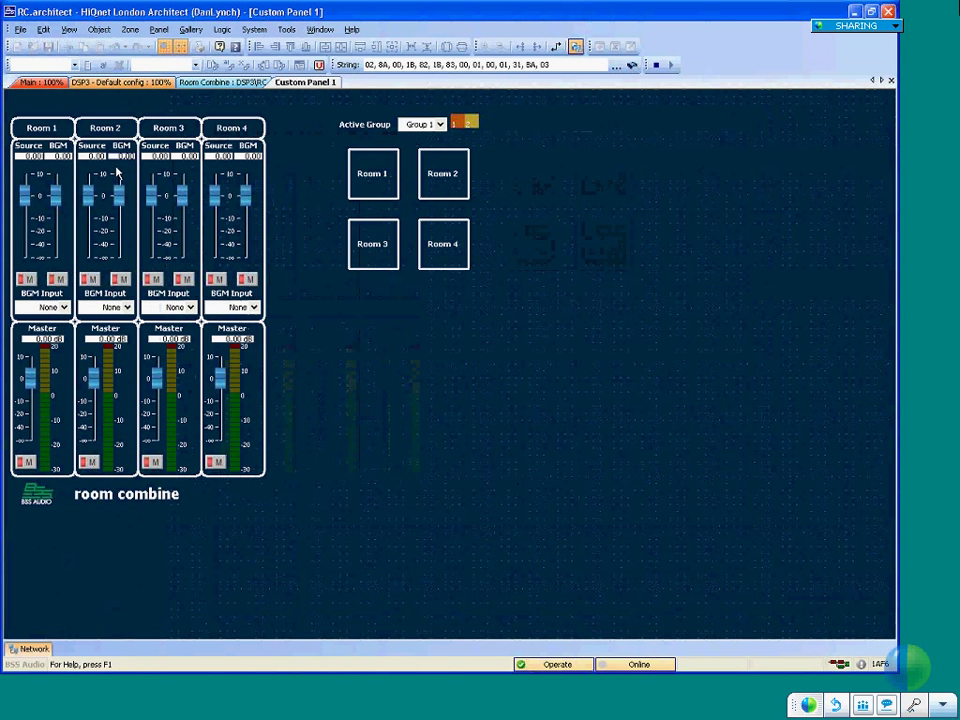
left_click(64, 307)
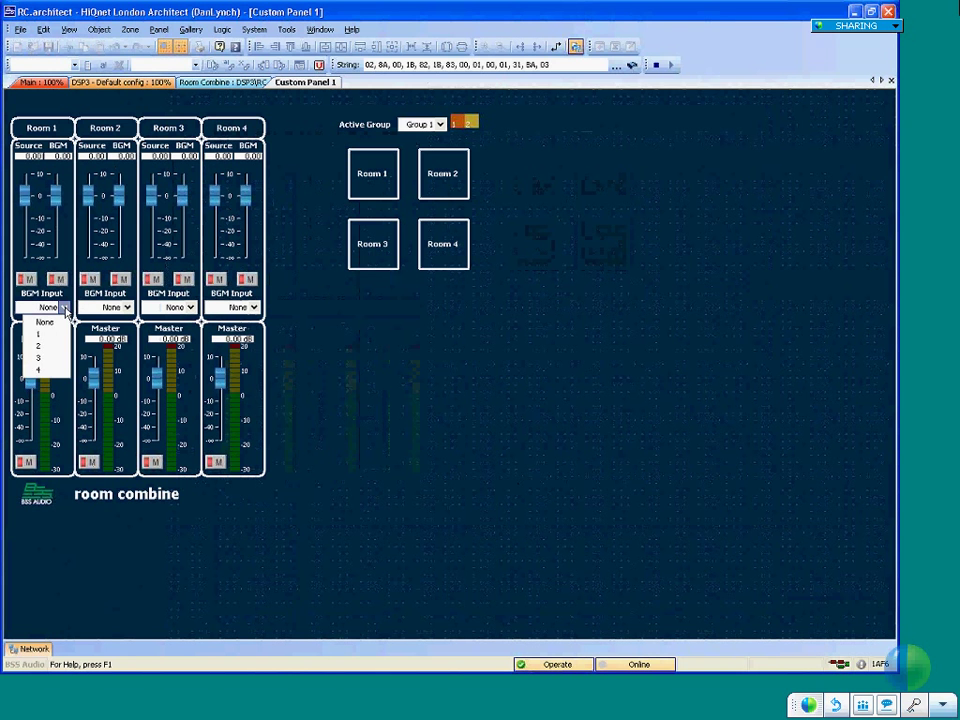
left_click(64, 307)
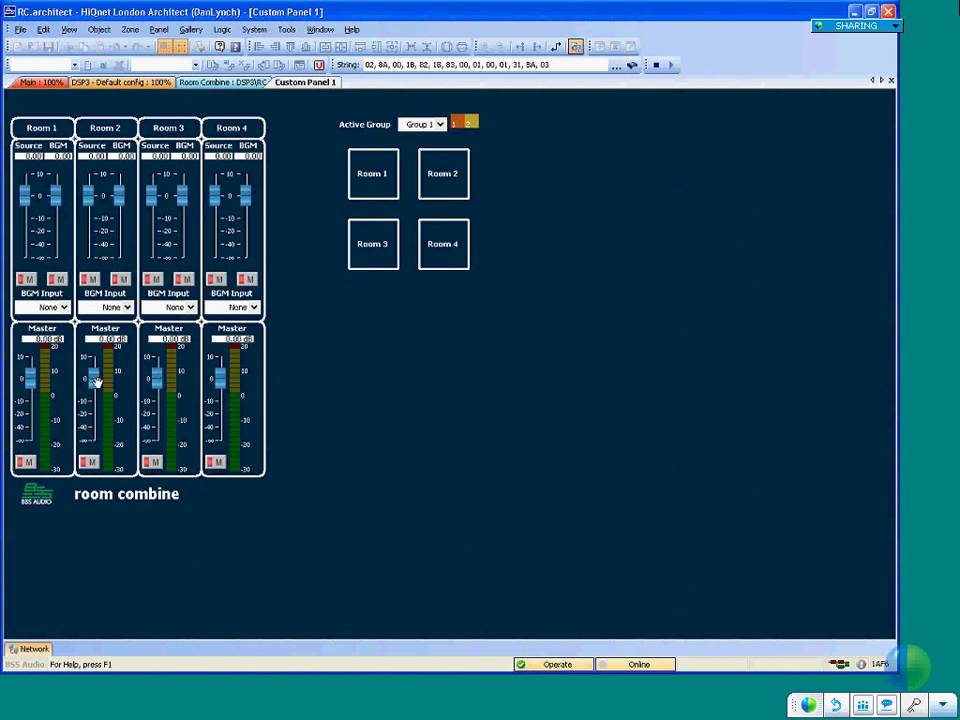
left_click_drag(30, 378, 32, 430)
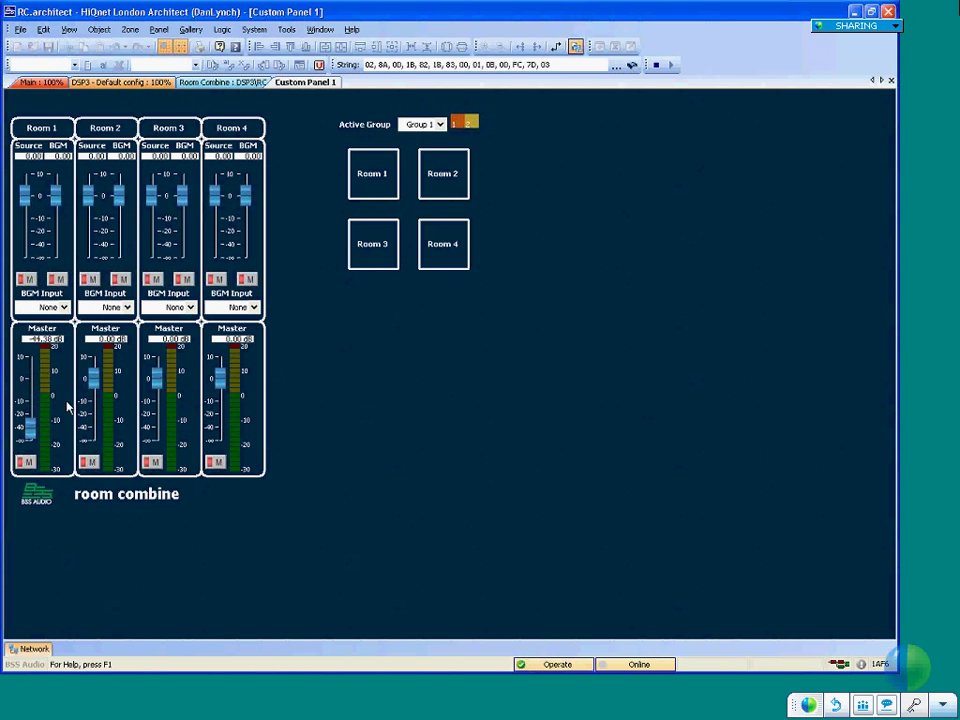
left_click_drag(94, 380, 93, 417)
left_click_drag(157, 378, 157, 386)
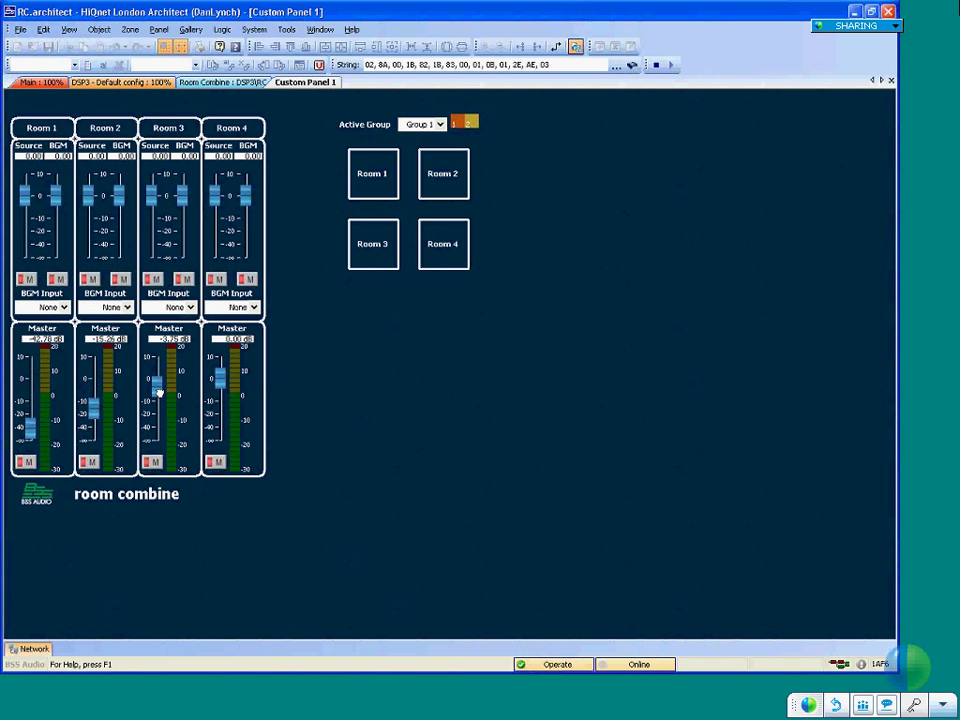
mouse_move(220, 378)
left_mouse_down()
mouse_move(228, 372)
mouse_move(221, 358)
left_mouse_up()
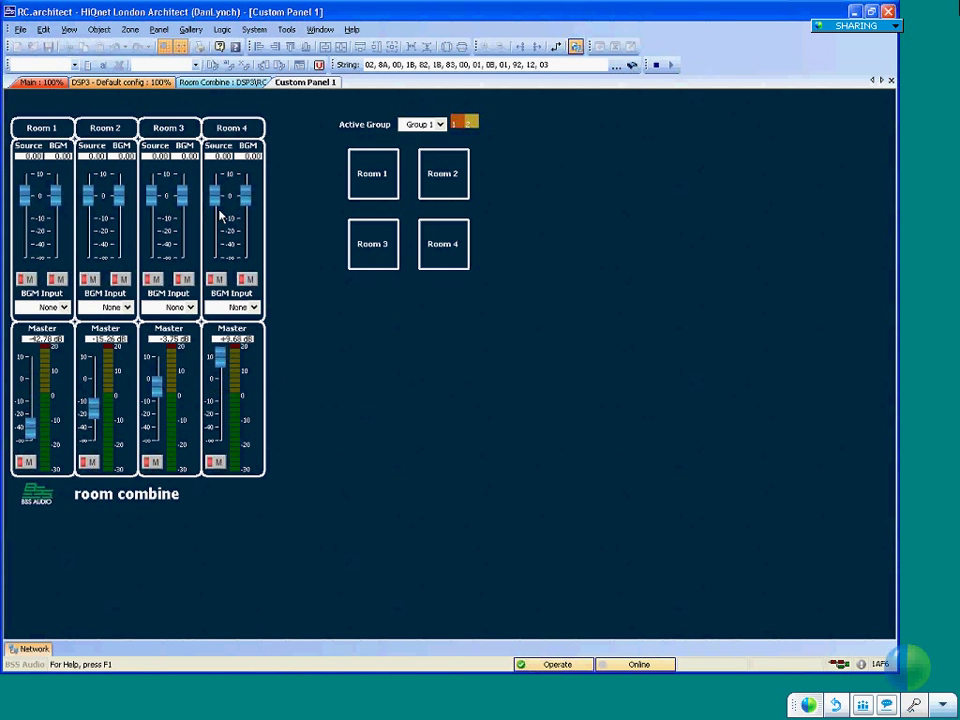
- Set the Source faders to about -77 for Room 4, -24 for Room 3, -7 for Room 2 and +10 for Room 1
left_click_drag(216, 197, 215, 255)
left_click_drag(155, 196, 157, 240)
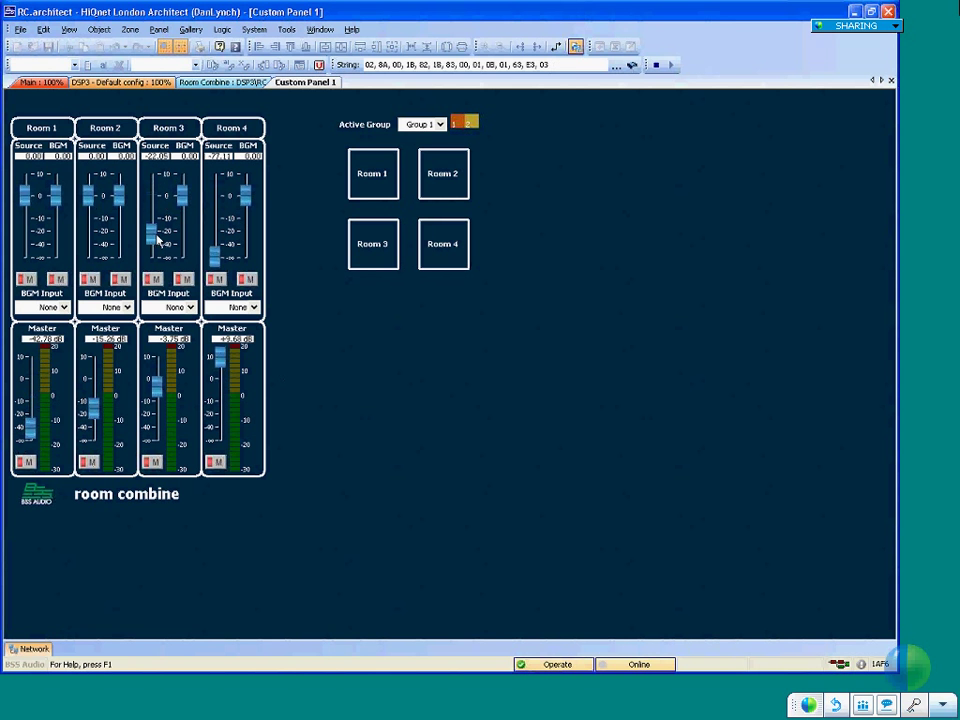
left_click_drag(89, 197, 90, 217)
left_click_drag(31, 200, 22, 140)
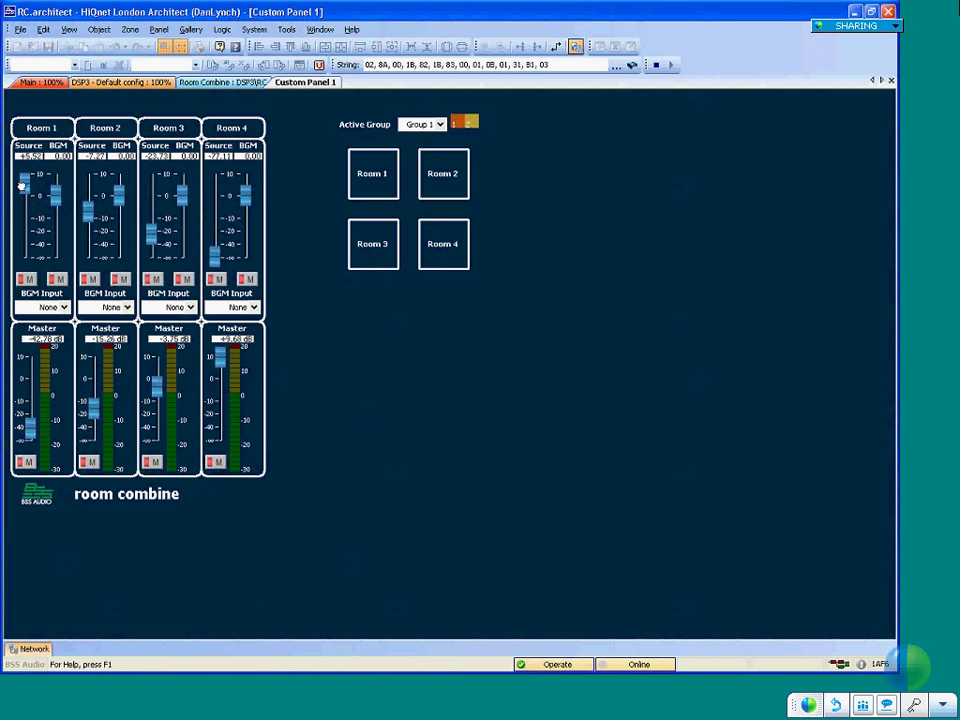
- Toggle off the BGM mutes of Rooms 1 and 3 and the Source mutes of Rooms 2 and 4
left_click(57, 281)
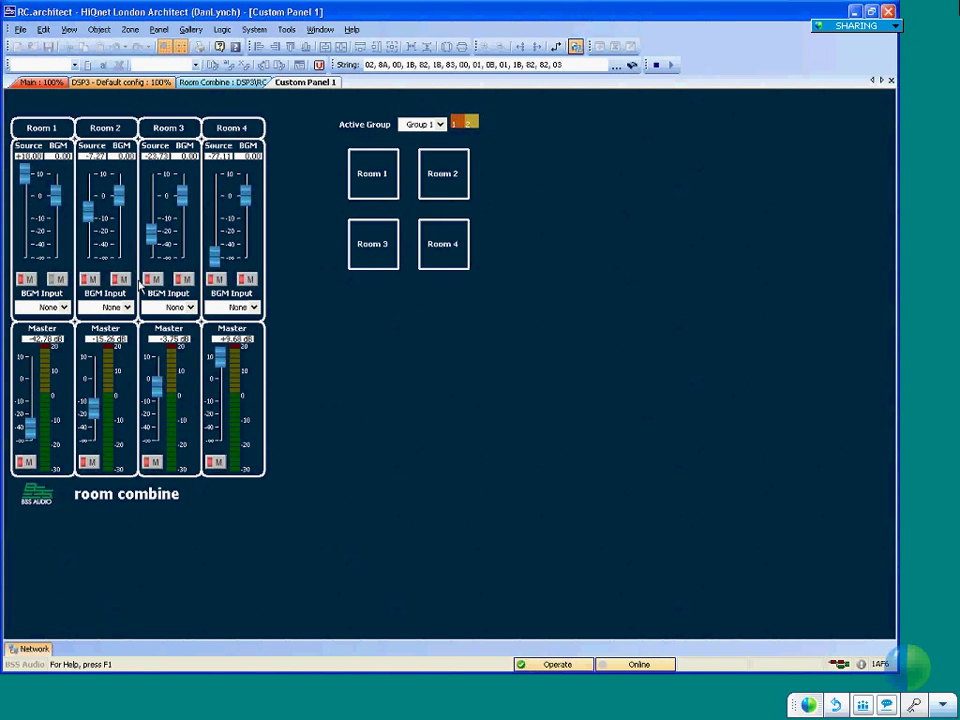
left_click(183, 281)
left_click(90, 279)
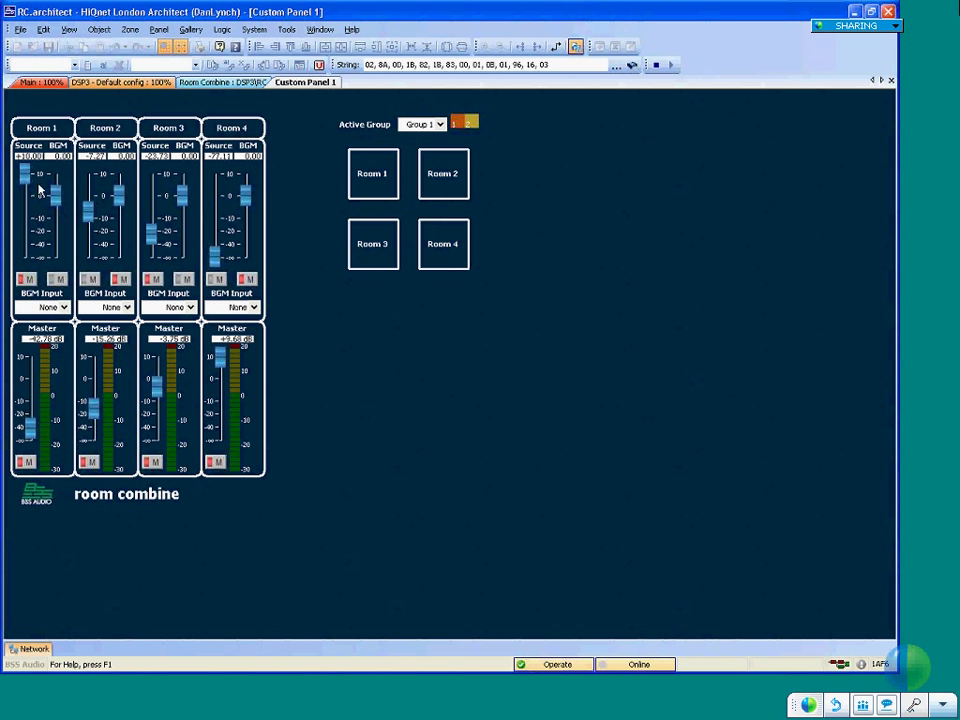
- Combine Rooms 1, 2 and 3 in Group 1, starting with Room 1
left_click(375, 184)
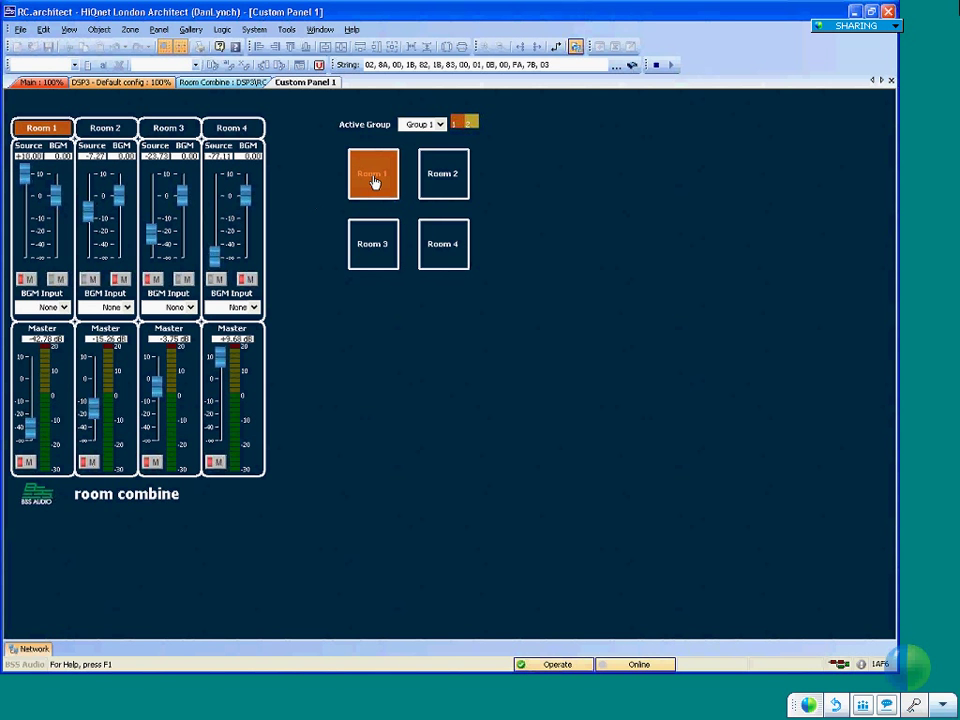
left_click(452, 180)
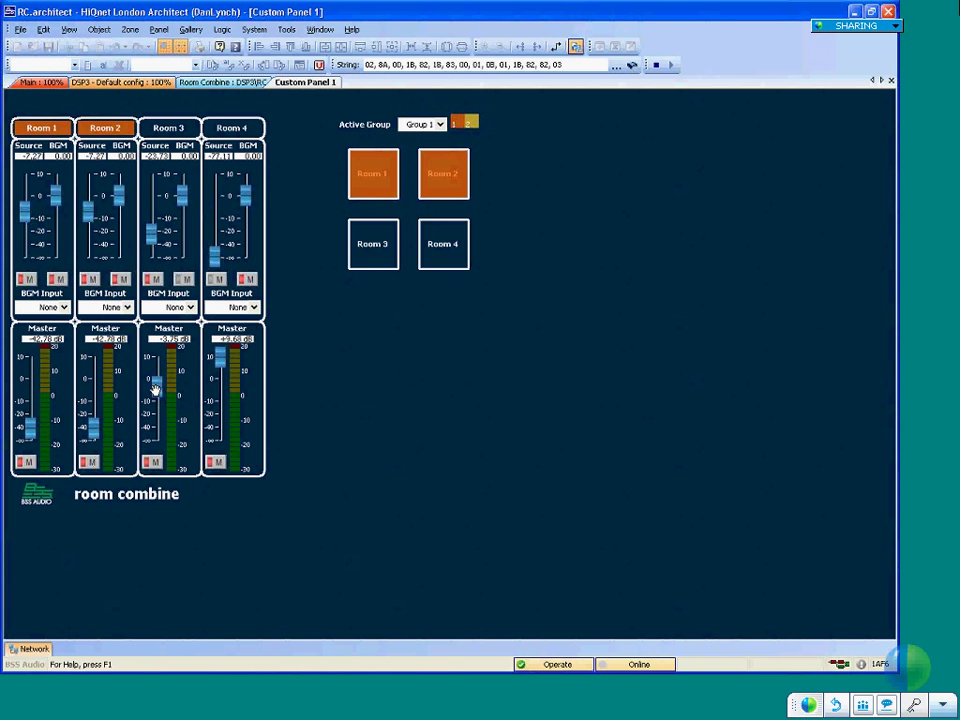
left_click(369, 243)
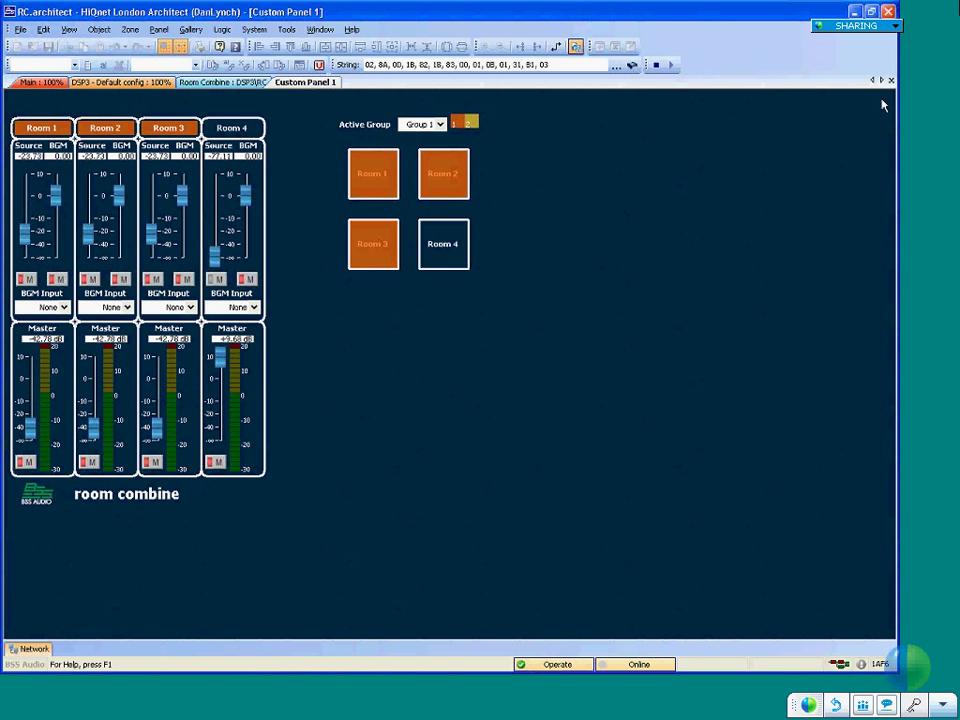
- Return to the DSP3 configuration in design mode and place a new Room Combine object beside P88, with its properties shown
left_click(222, 82)
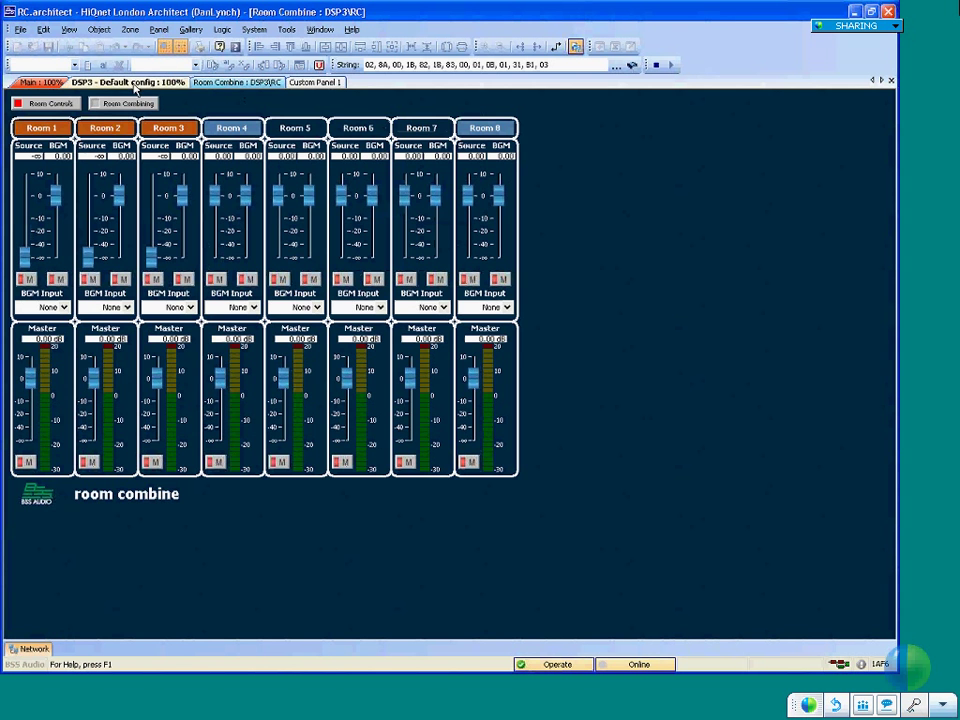
left_click(132, 82)
key("ctrl+F4")
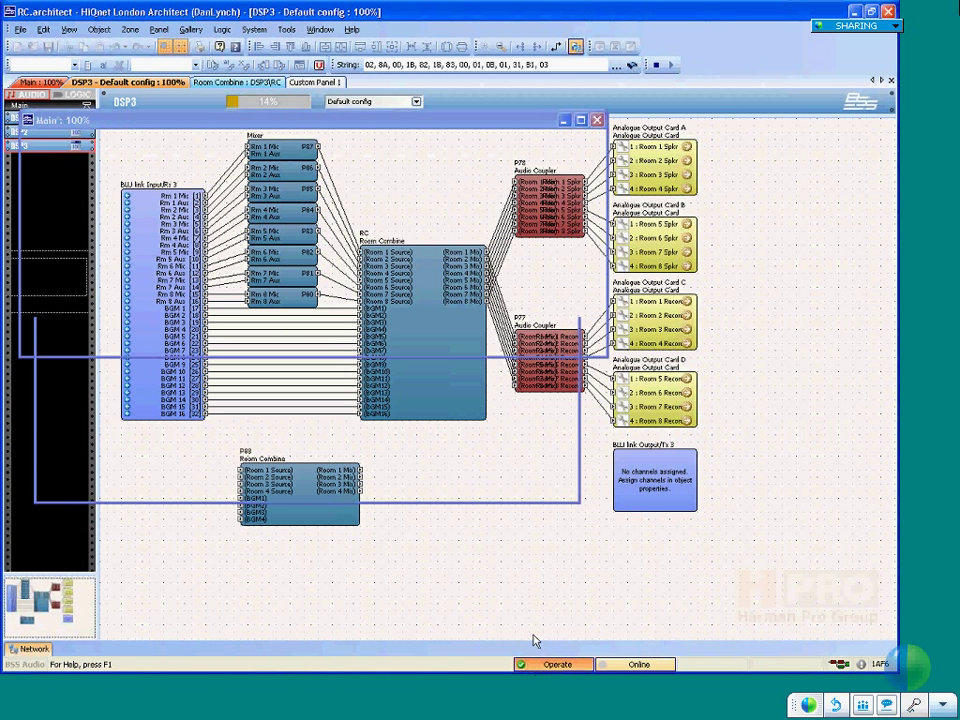
left_click(316, 83)
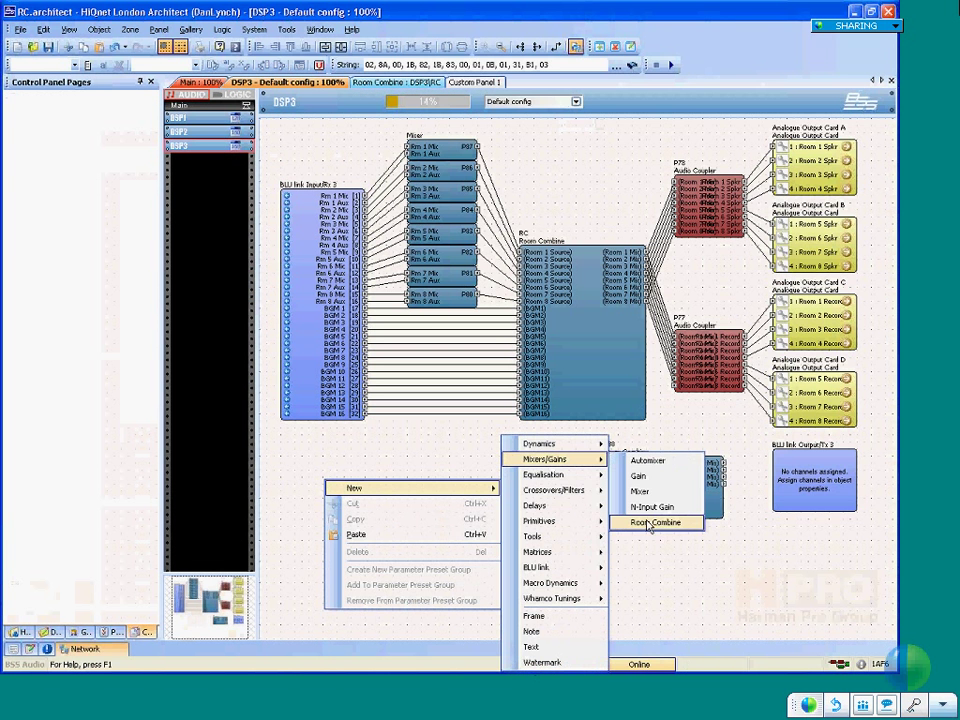
left_click(650, 523)
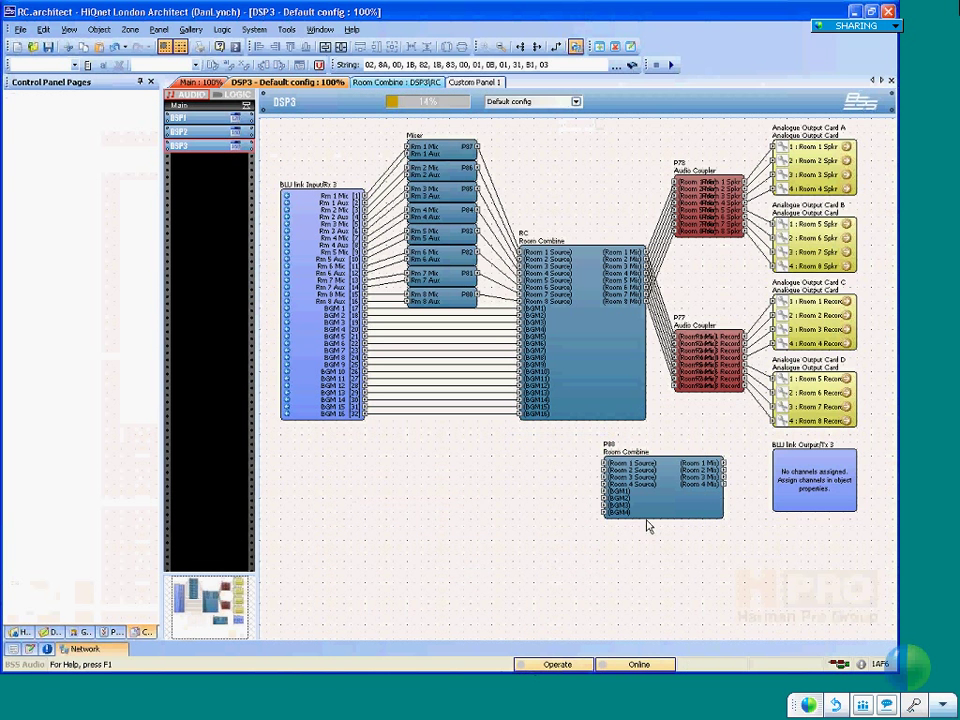
key("ctrl+v")
left_click_drag(429, 497, 463, 491)
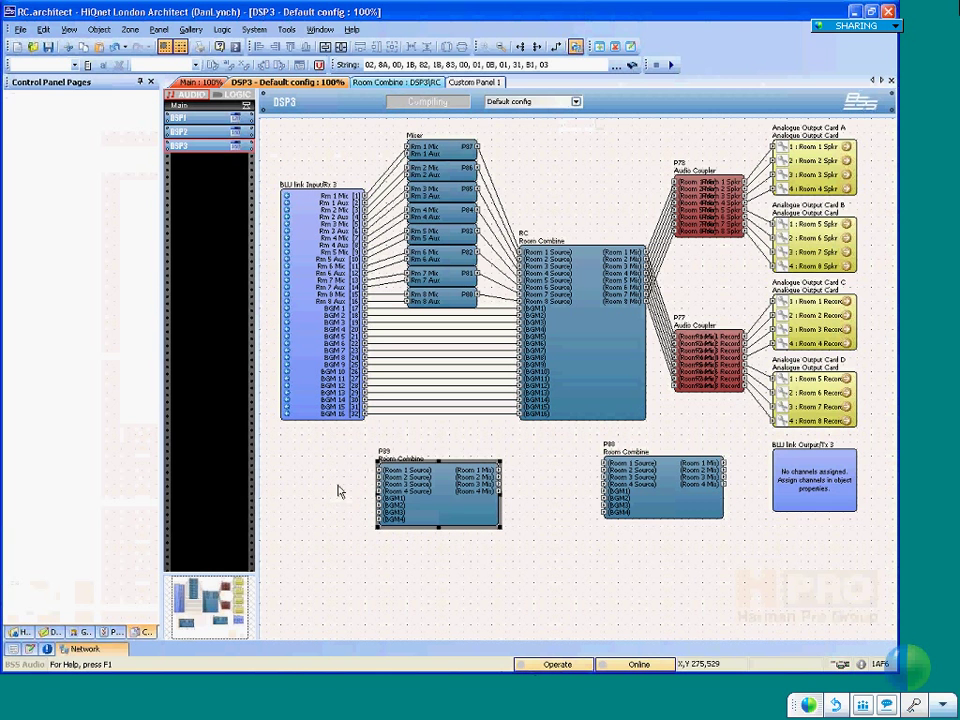
left_click(112, 632)
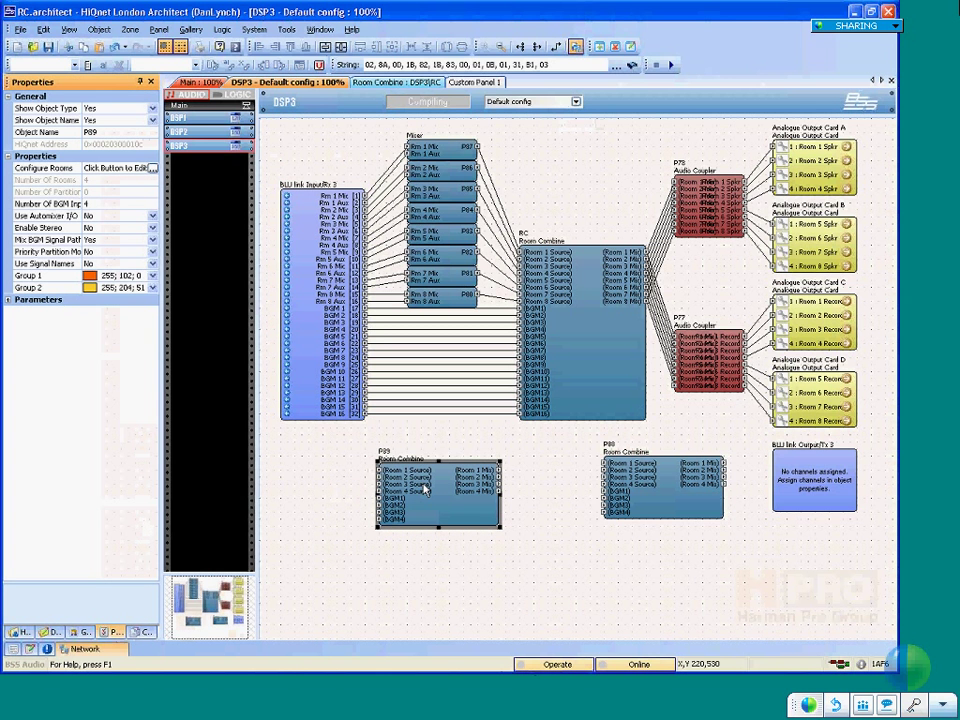
left_click_drag(425, 488, 430, 474)
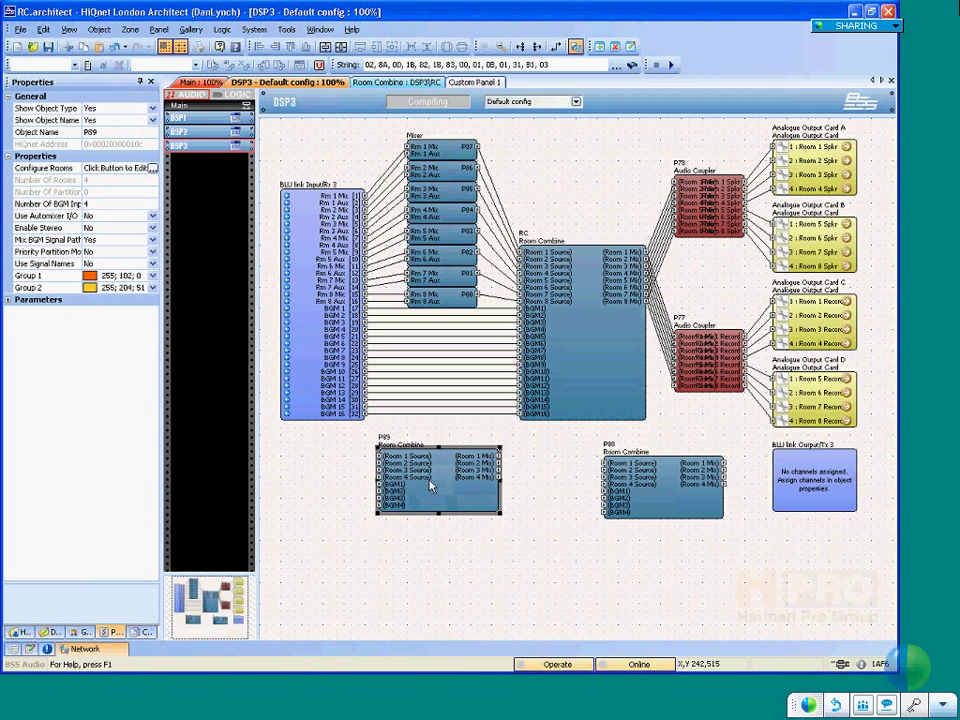
- Open the new Room Combine object's room configuration and replace the four default rooms with a 3 x 3 room grid
left_click(137, 168)
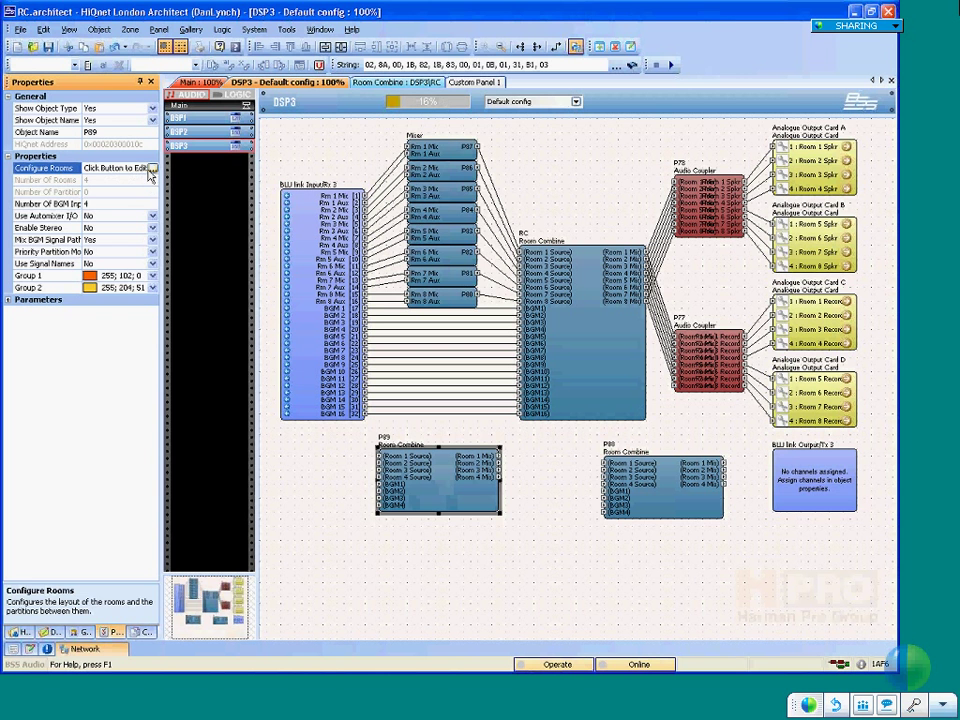
left_click(152, 168)
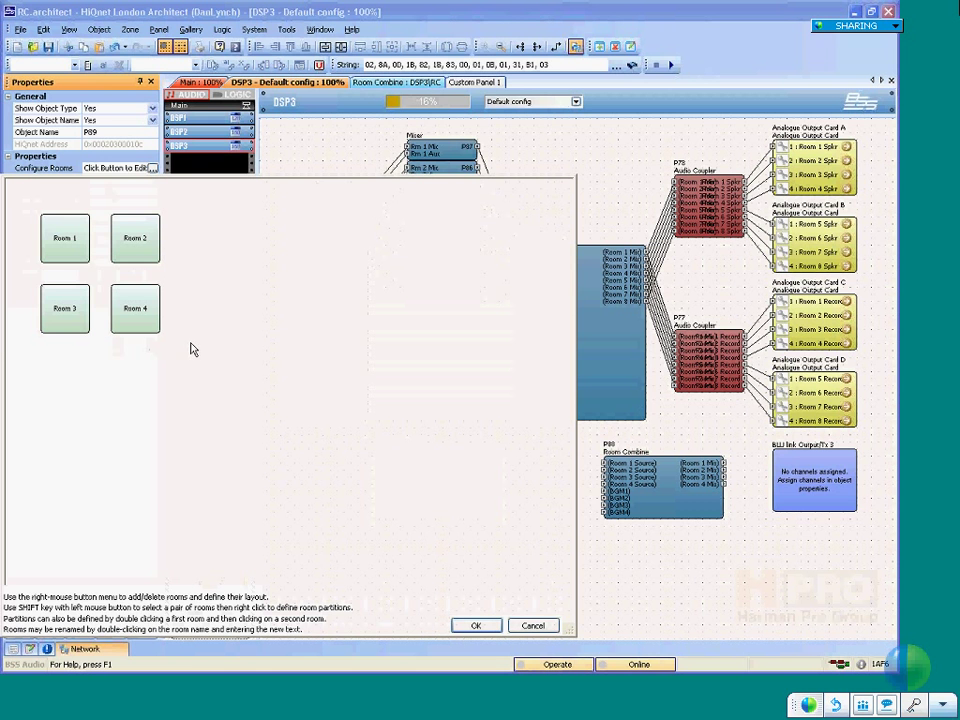
left_click_drag(167, 345, 3, 190)
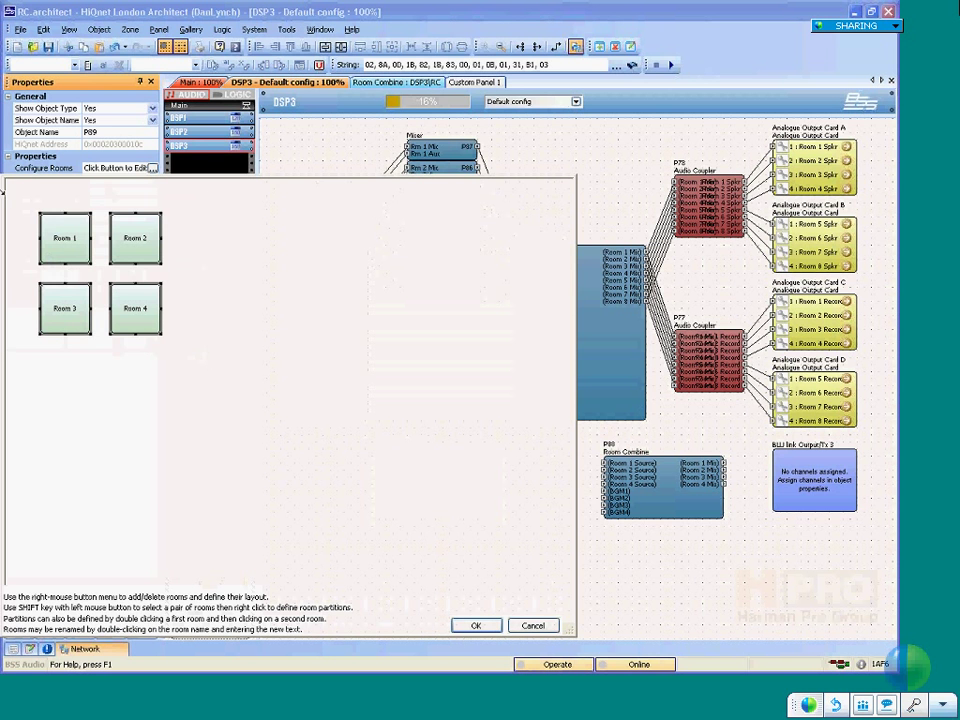
right_click(34, 231)
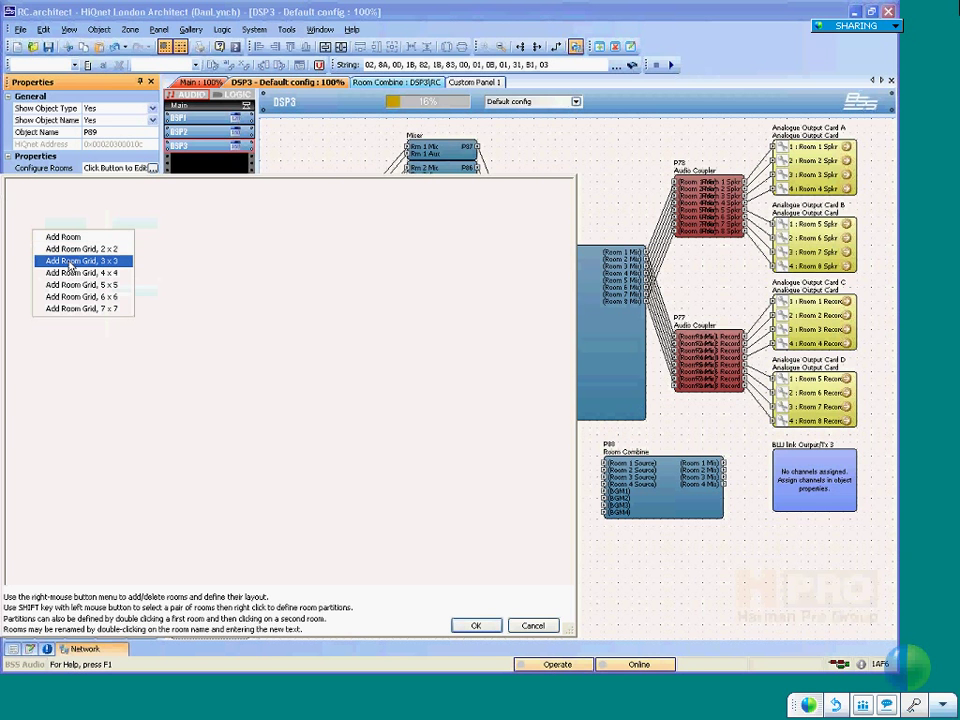
left_click(71, 261)
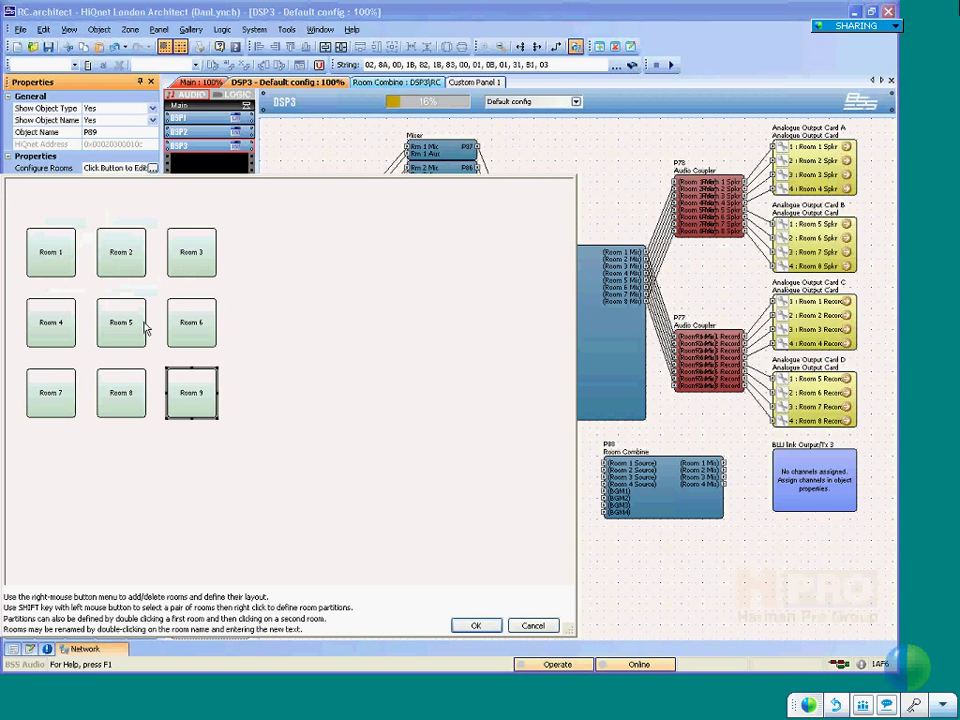
- Delete Rooms 7, 8 and 9 from the room grid
left_click_drag(255, 426, 20, 362)
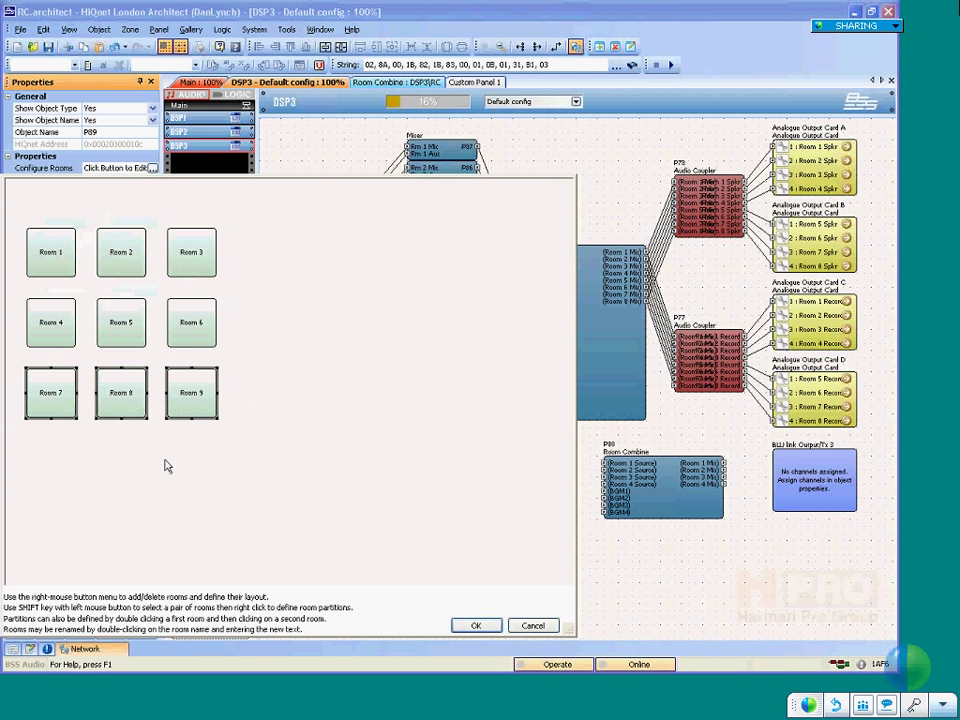
key("Delete")
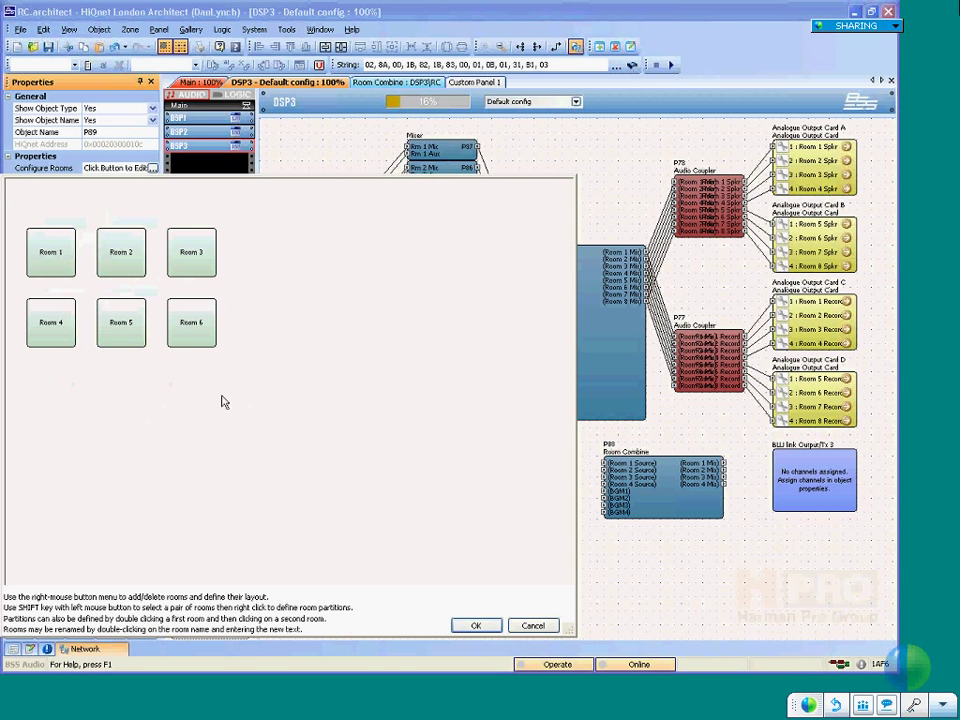
left_click_drag(206, 279, 16, 195)
mouse_move(47, 251)
left_mouse_down()
mouse_move(66, 250)
mouse_move(44, 250)
left_mouse_up()
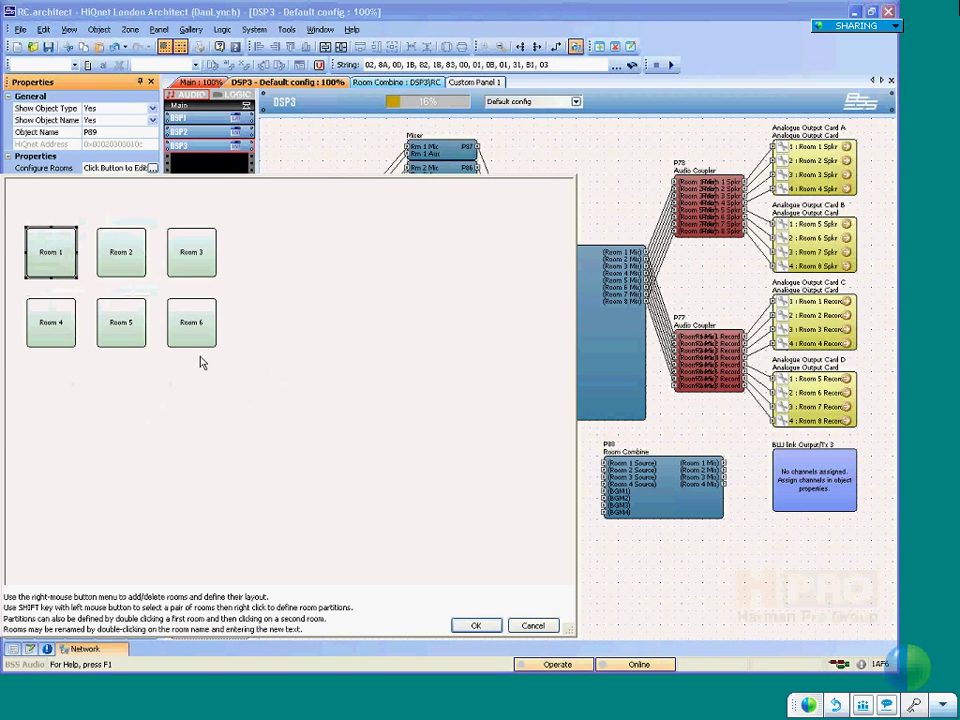
left_click_drag(201, 362, 6, 210)
mouse_move(47, 251)
left_mouse_down()
mouse_move(69, 246)
mouse_move(38, 243)
left_mouse_up()
- Move Room 6 beside Room 3 and stretch it over both rows, shifting Rooms 5 and 4 beneath Rooms 3 and 2
left_click_drag(193, 328, 263, 355)
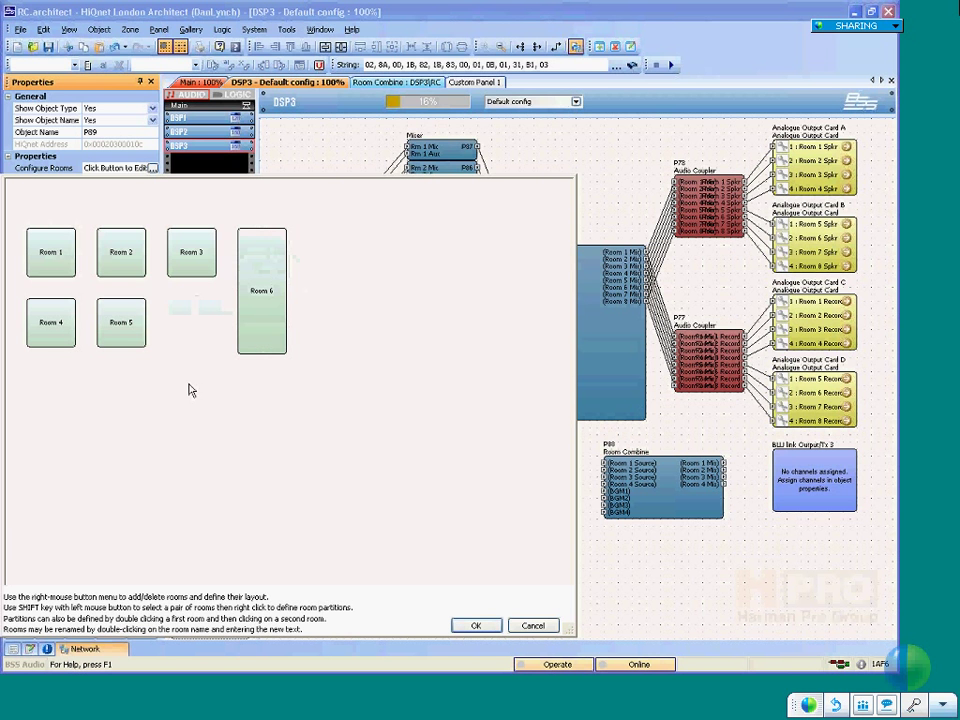
left_click_drag(119, 328, 195, 333)
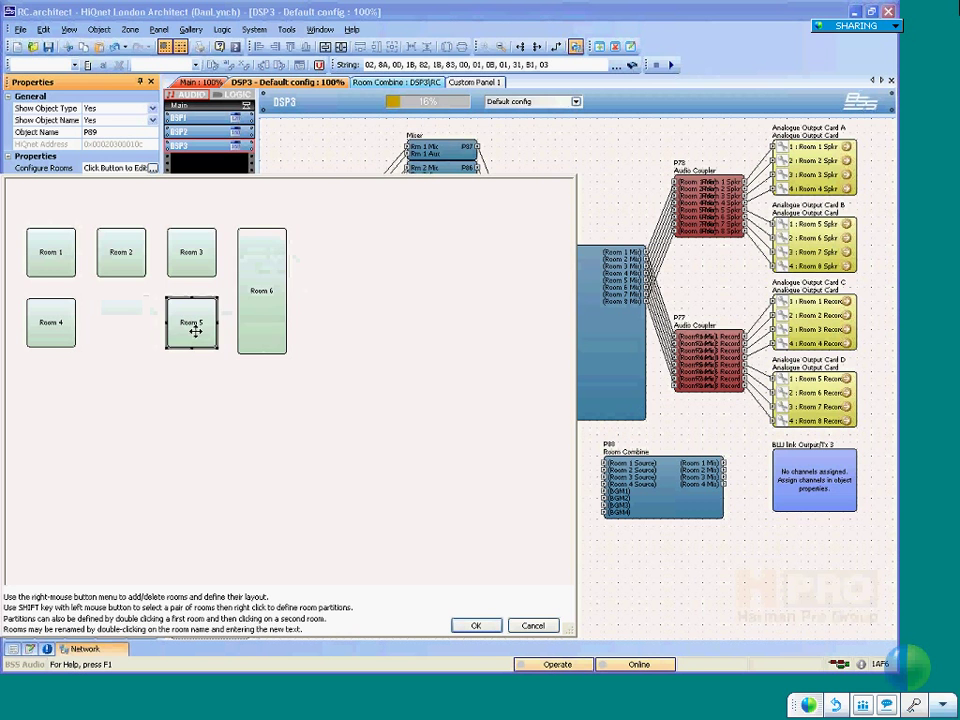
left_click(260, 340)
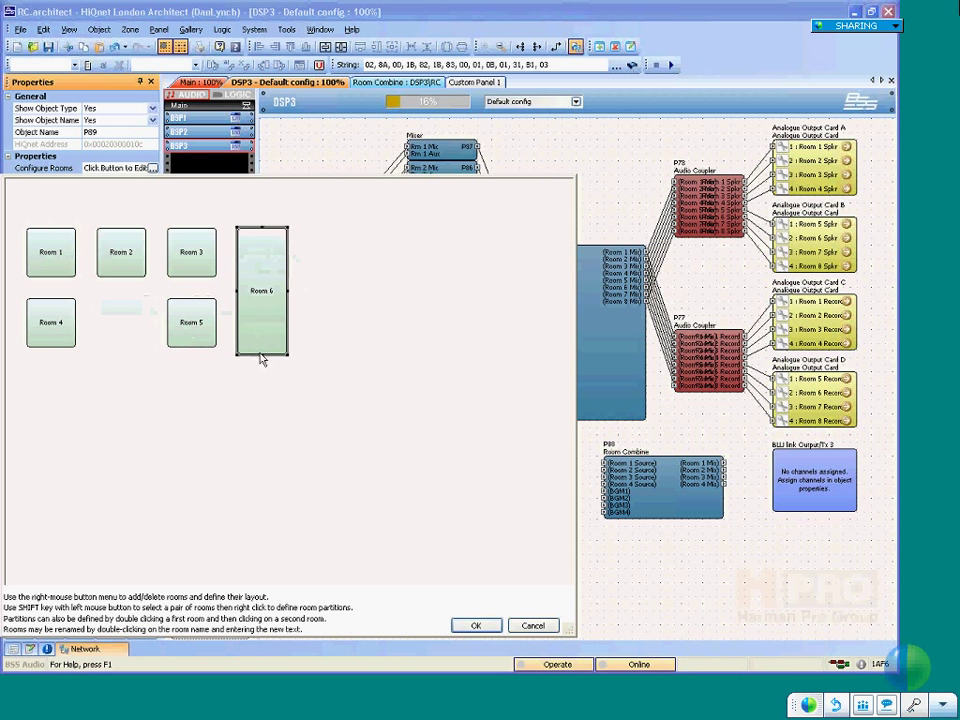
left_click(47, 321)
left_click_drag(47, 321, 117, 322)
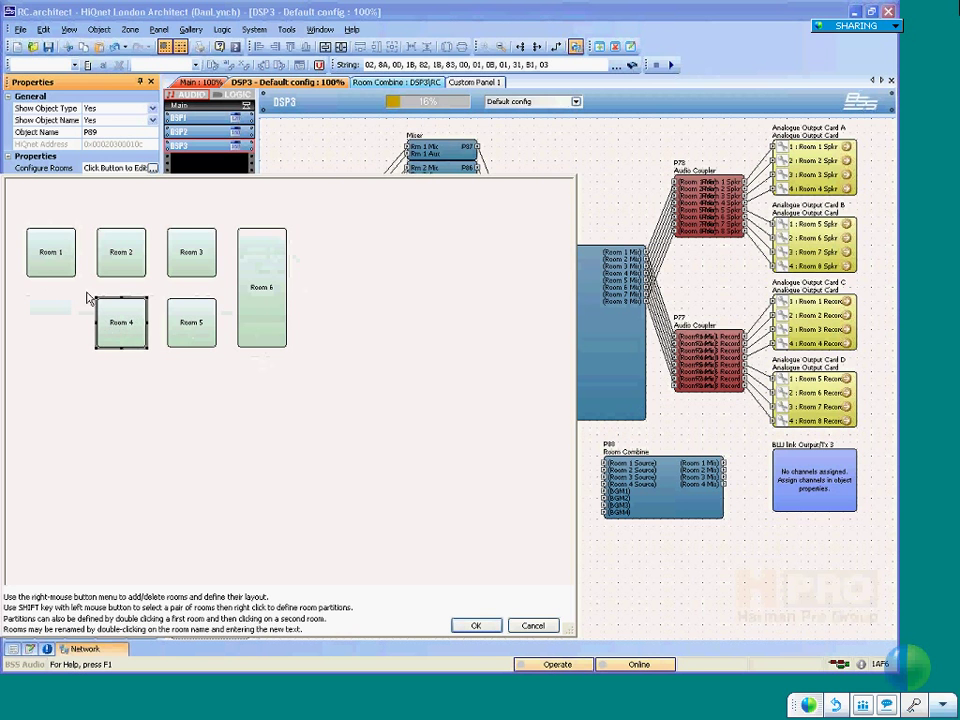
- Stretch Room 1 downward so it spans both rows, matching Room 6, and clear the selection
left_click(47, 272)
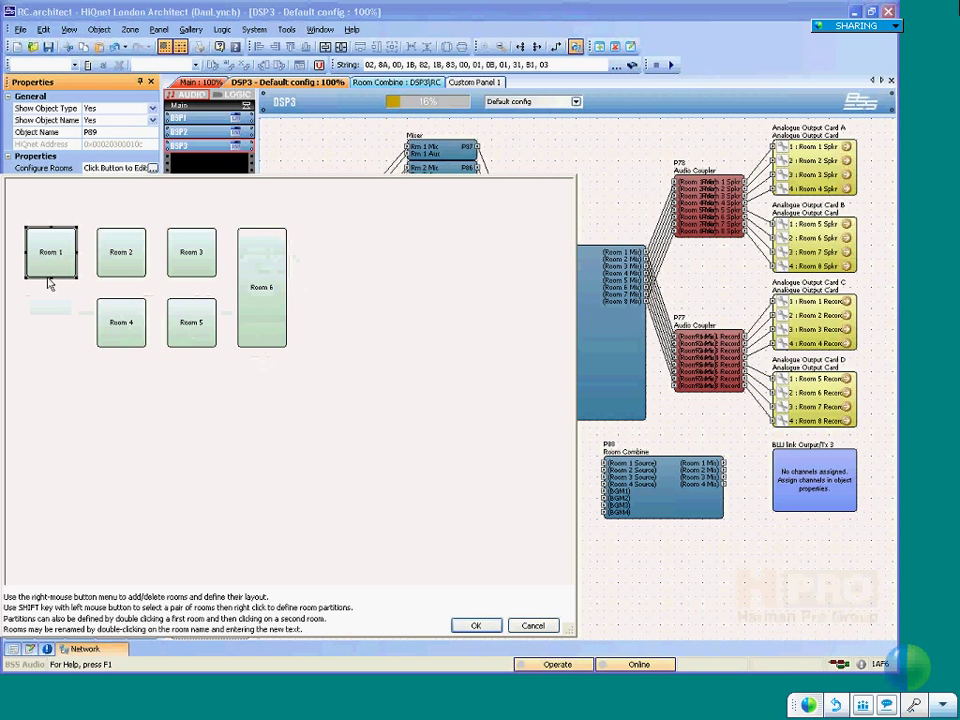
left_click_drag(51, 278, 55, 348)
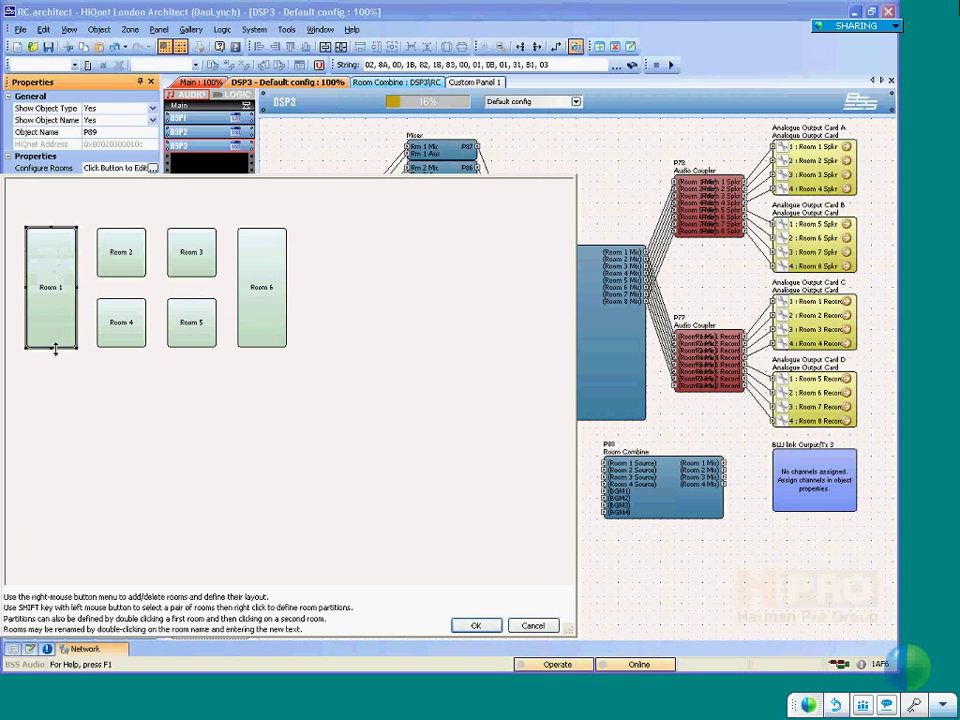
left_click(154, 377)
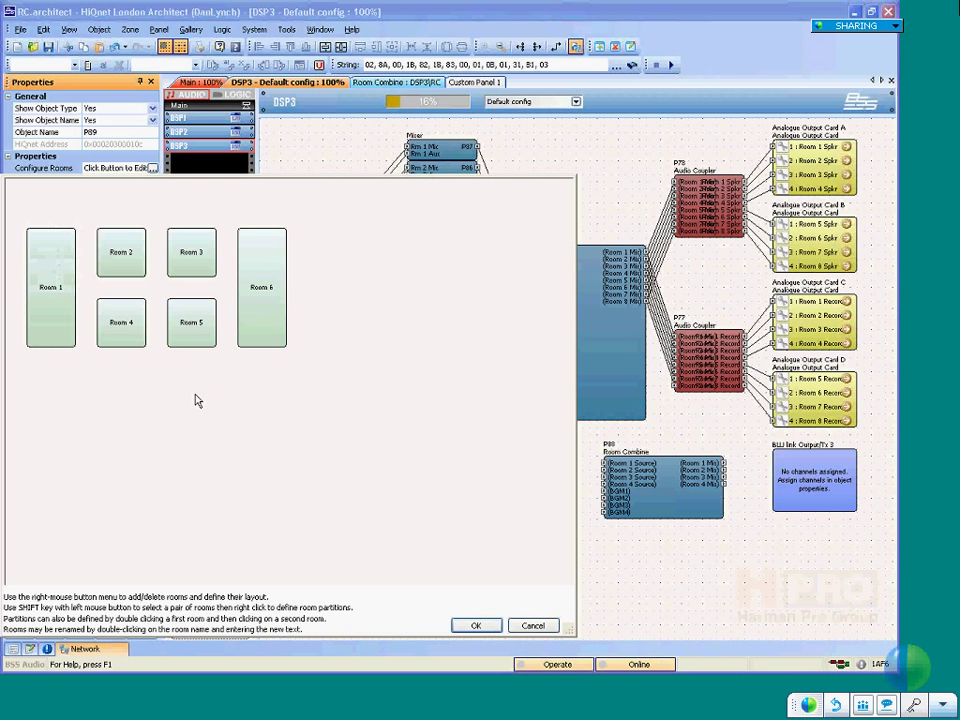
- Accept the six-room layout, close the Room Combine control panel and reopen the object's room configuration
left_click(474, 625)
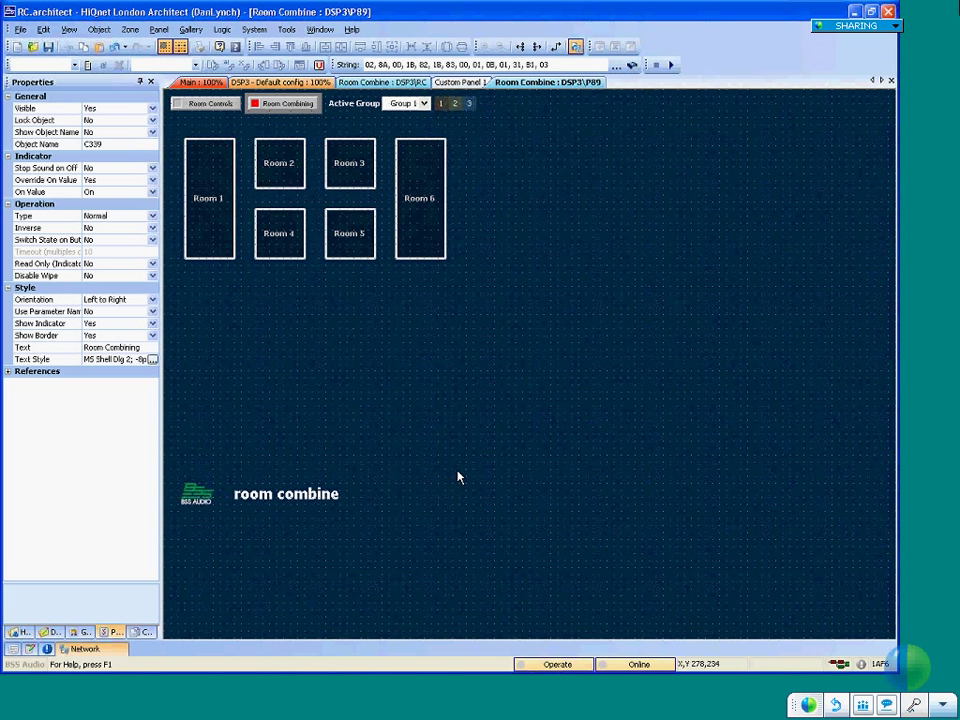
left_click(891, 80)
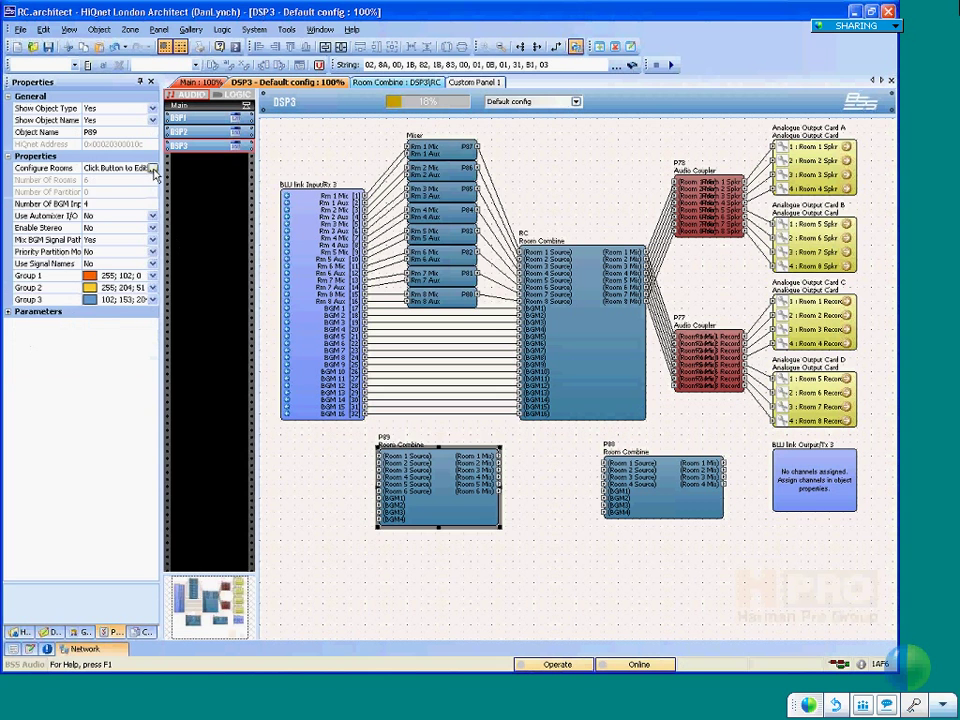
left_click(153, 169)
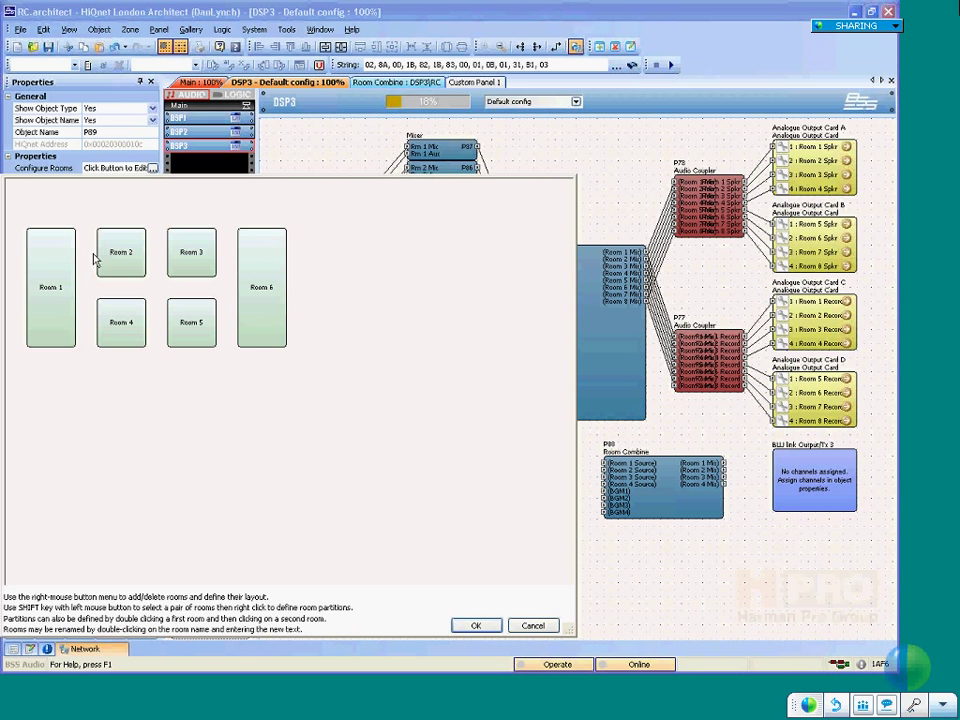
- Add partitions between Room 1 and Room 2 and between Room 1 and Room 4
left_click(59, 248)
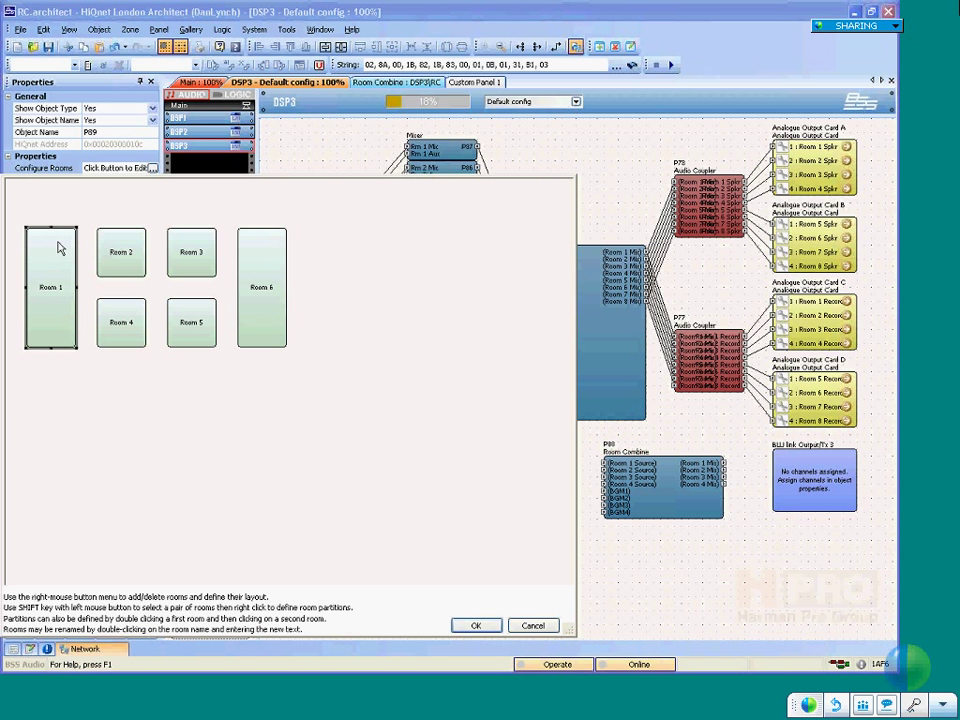
left_click(113, 248)
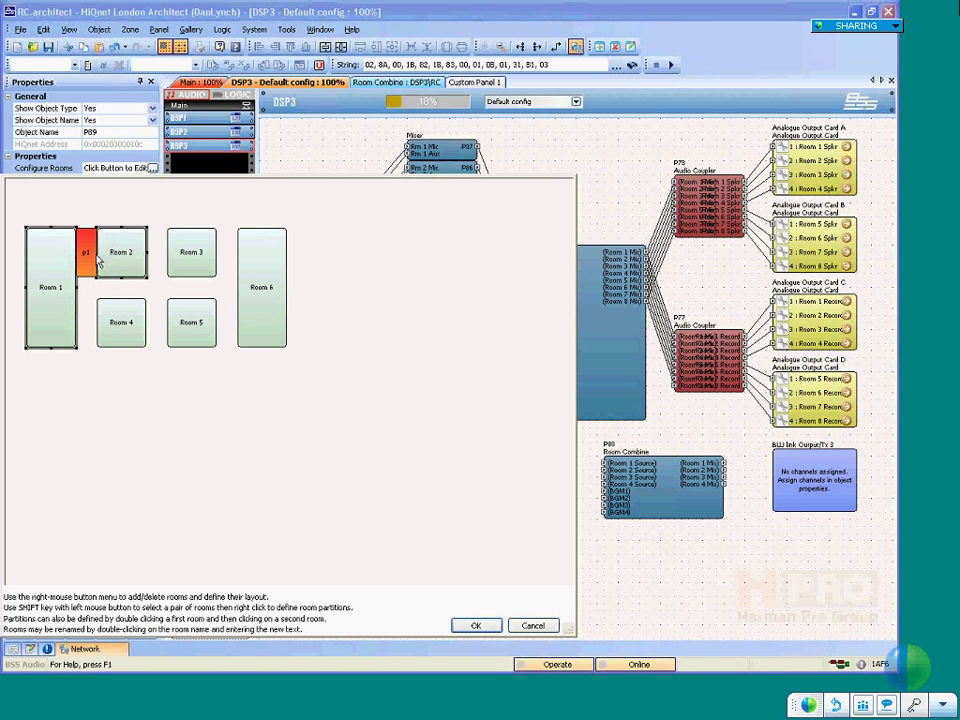
double_click(64, 332)
left_click(111, 326)
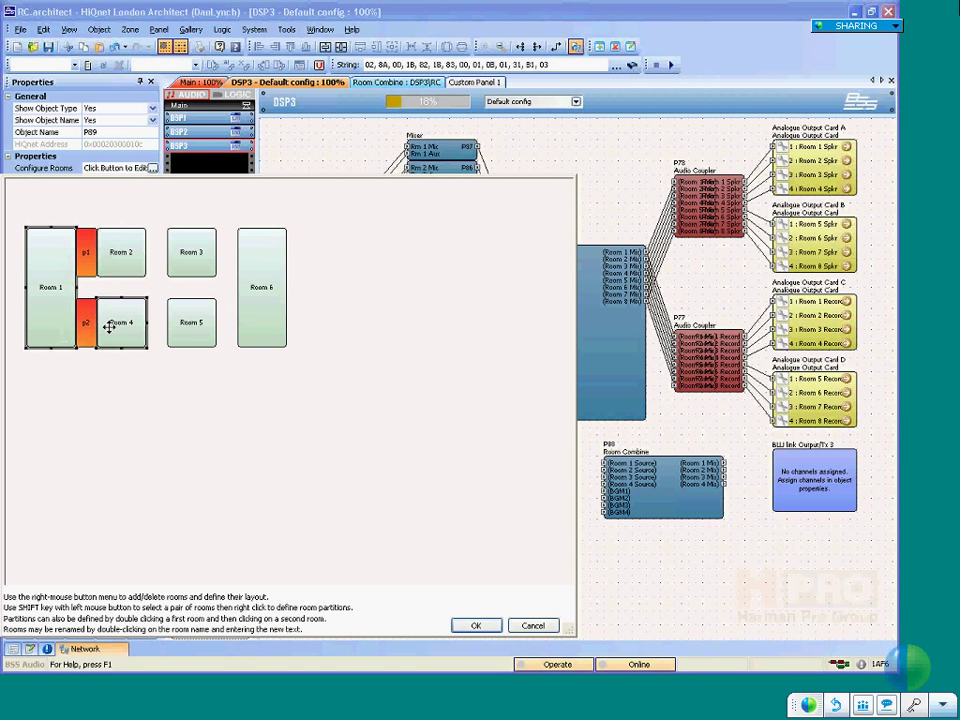
- Add partitions between Room 2 and Room 4 and between Room 2 and Room 3
double_click(122, 252)
left_click(122, 318)
double_click(122, 250)
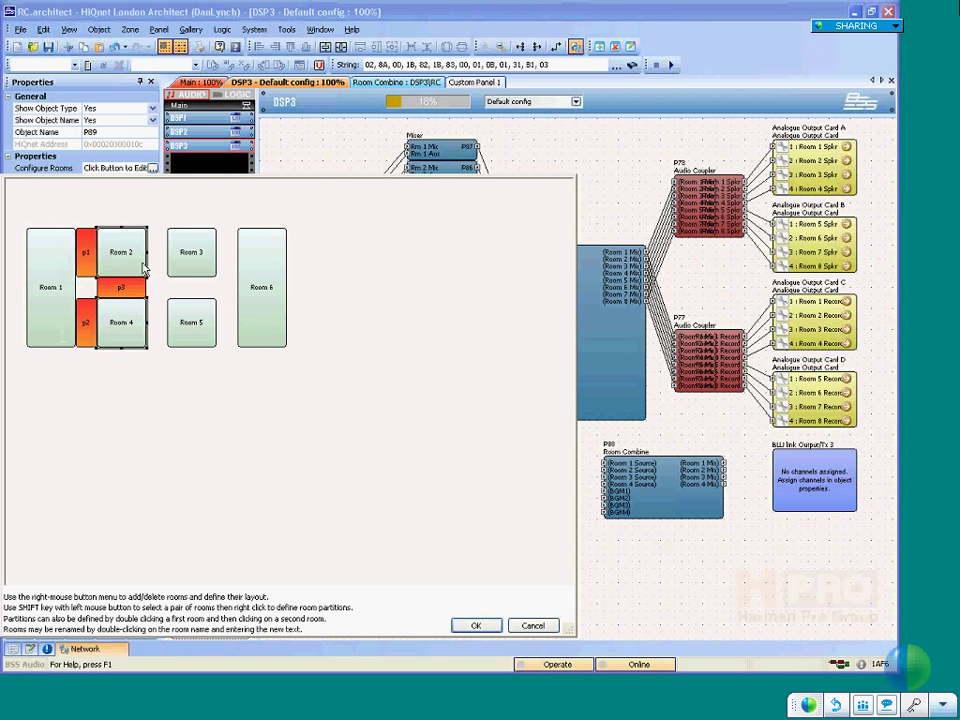
left_click(174, 261)
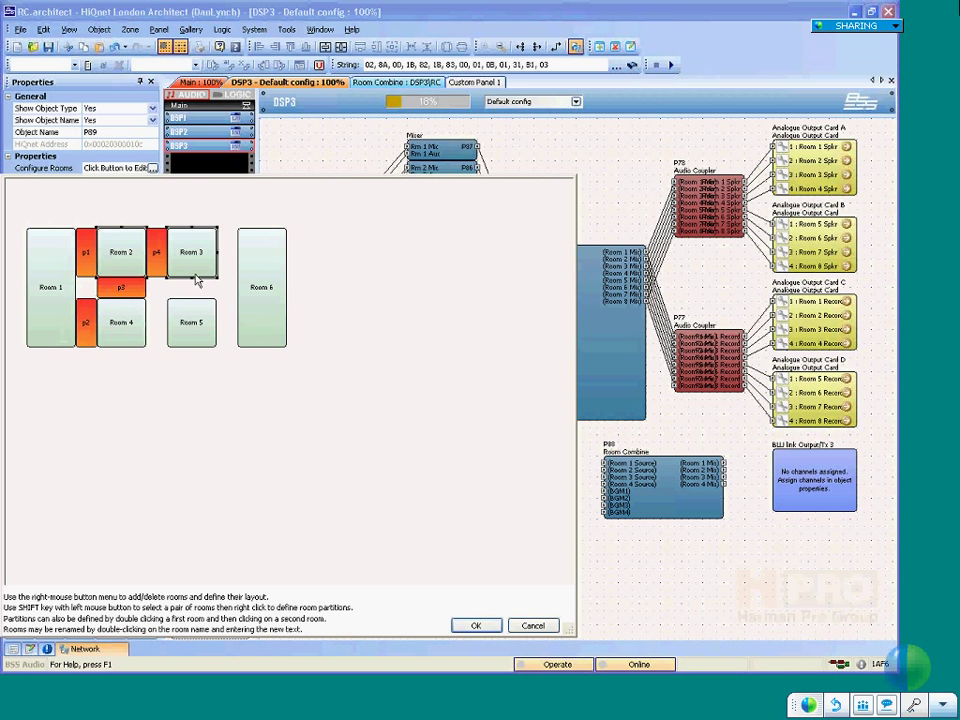
- Add partitions between Rooms 4 and 5, Rooms 5 and 3, and Rooms 3 and 6
double_click(138, 326)
key("Return")
double_click(182, 330)
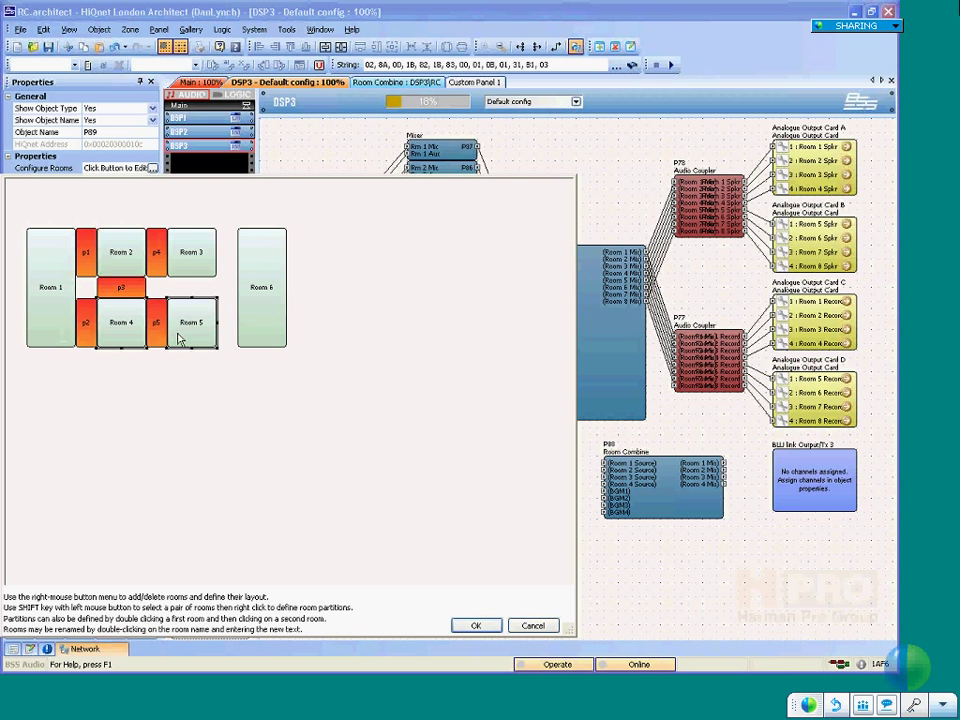
double_click(186, 323)
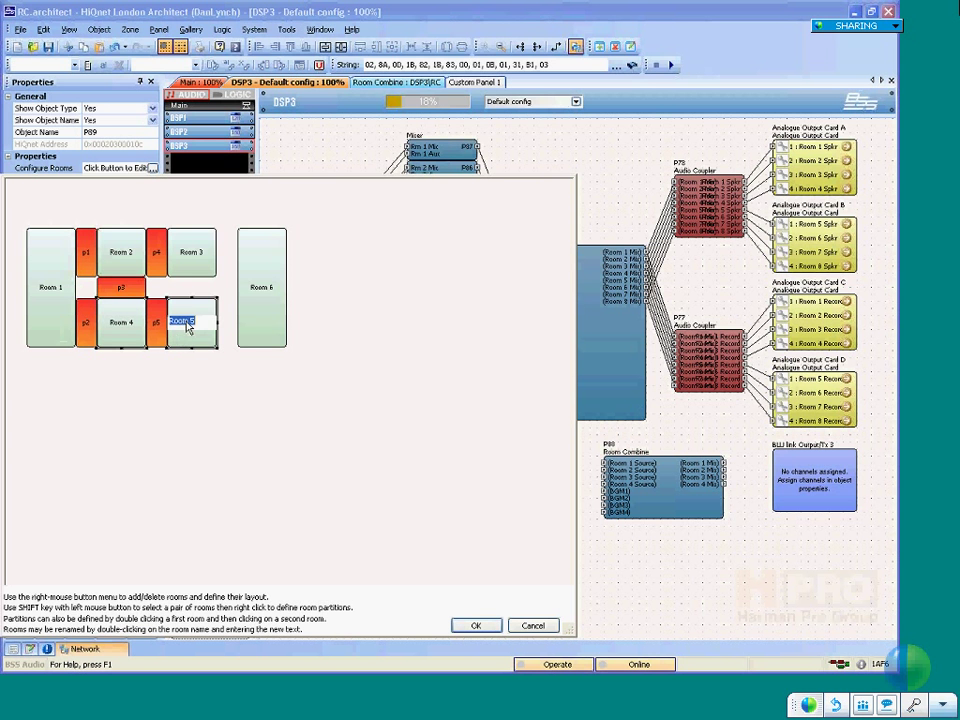
key("Return")
left_click(186, 274)
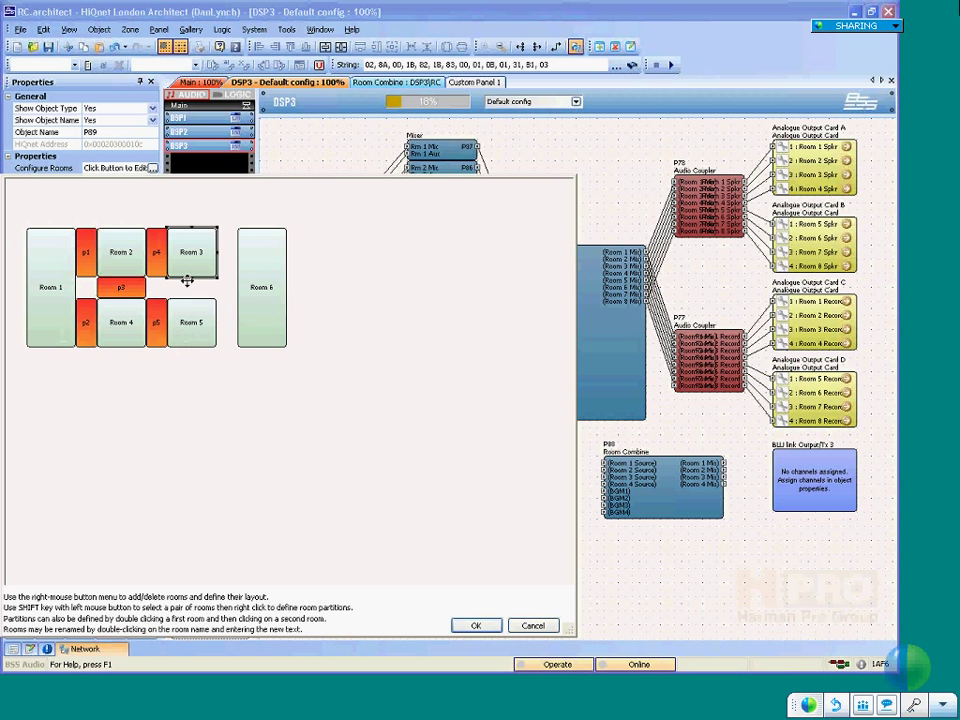
left_click(246, 272)
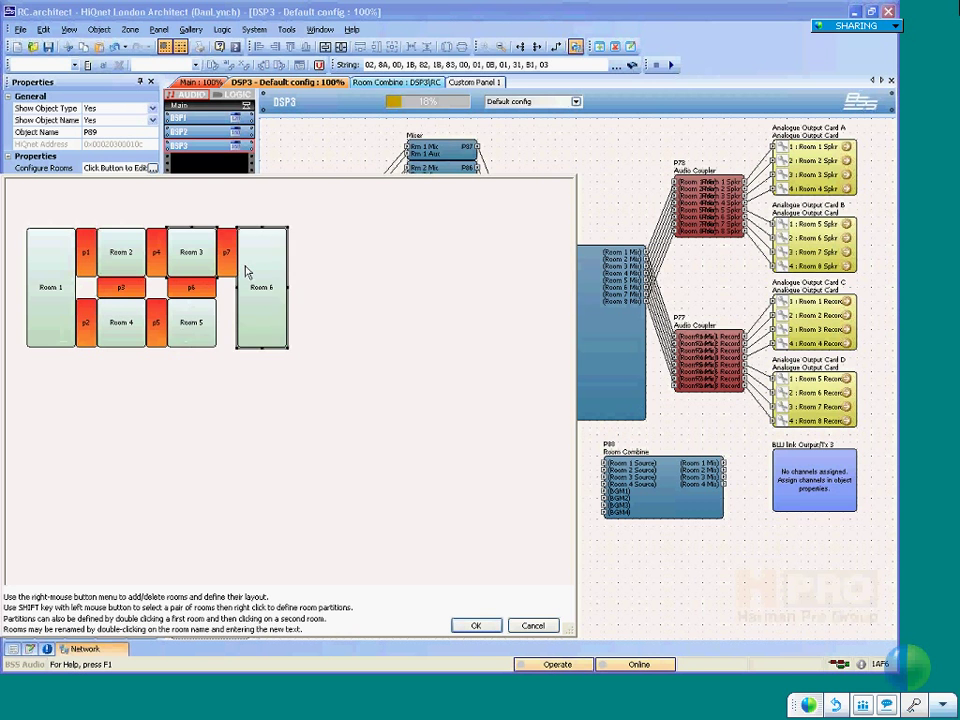
- Add a partition between Room 5 and Room 6, keeping Room 5 in line beneath Room 3, and accept the room configuration
double_click(237, 322)
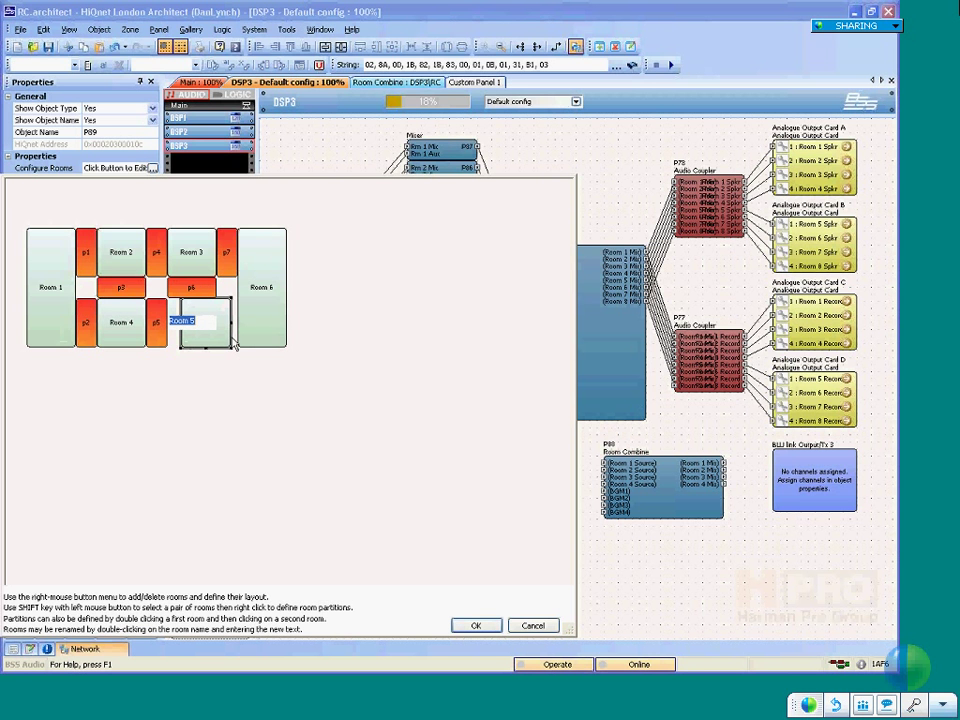
left_click(202, 337)
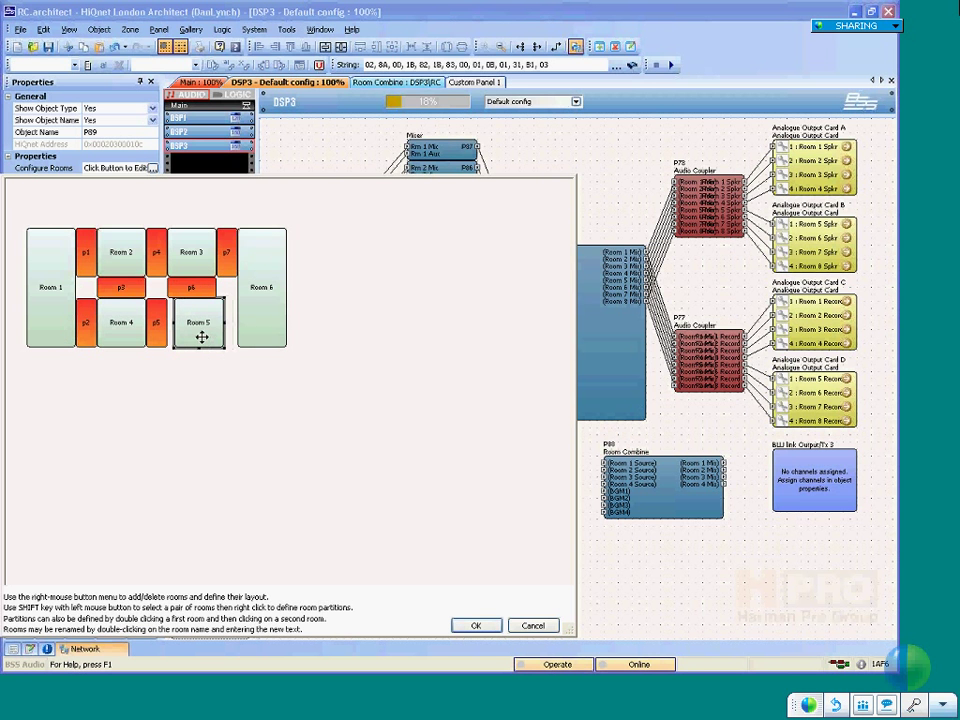
left_click(253, 336)
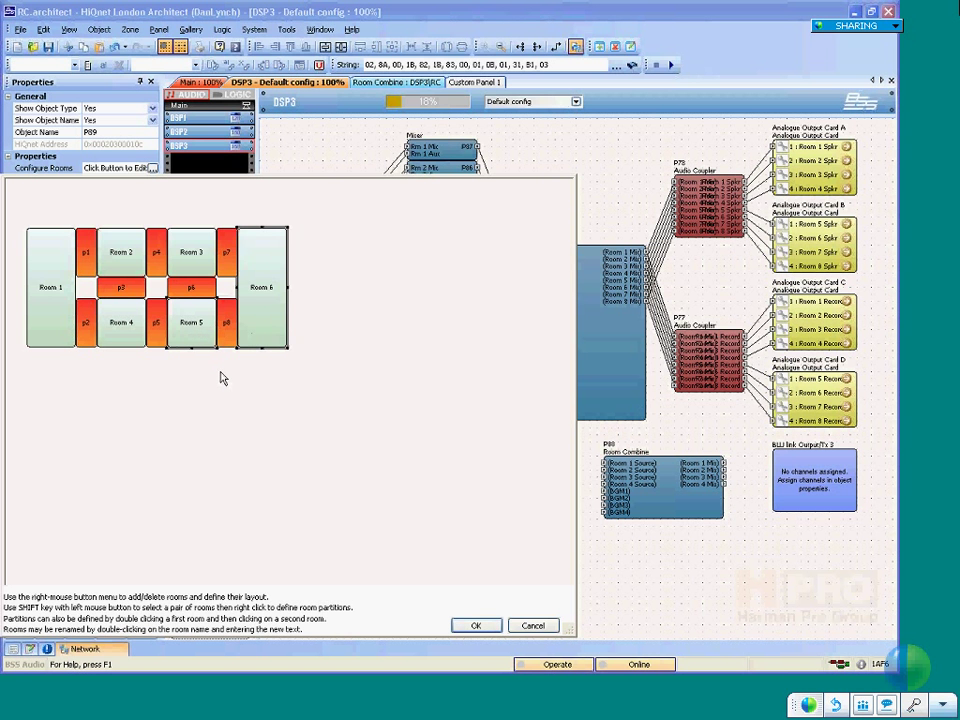
left_click(480, 627)
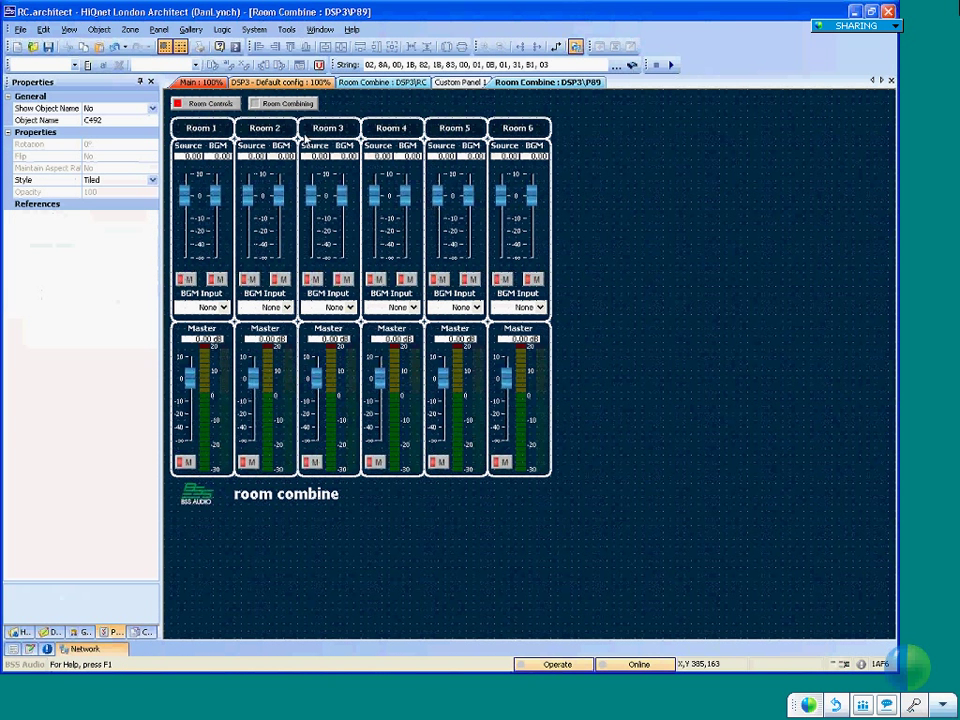
- Select the whole room and partition layout on the Room Combining page and convert the default control panel to a custom one
left_click(276, 104)
left_click_drag(489, 300, 157, 127)
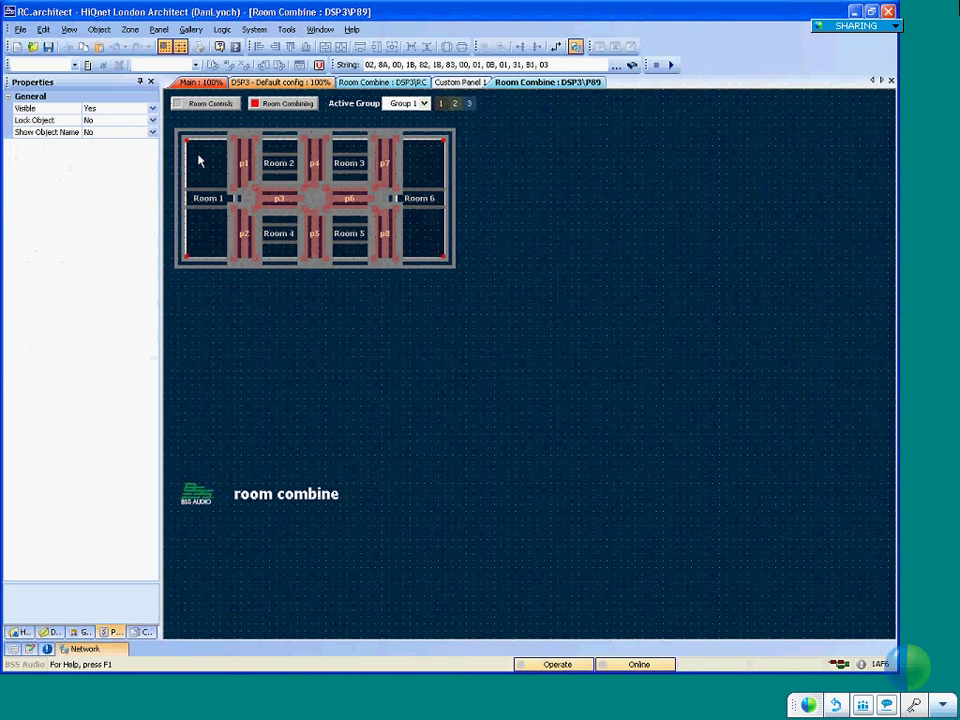
left_click(158, 29)
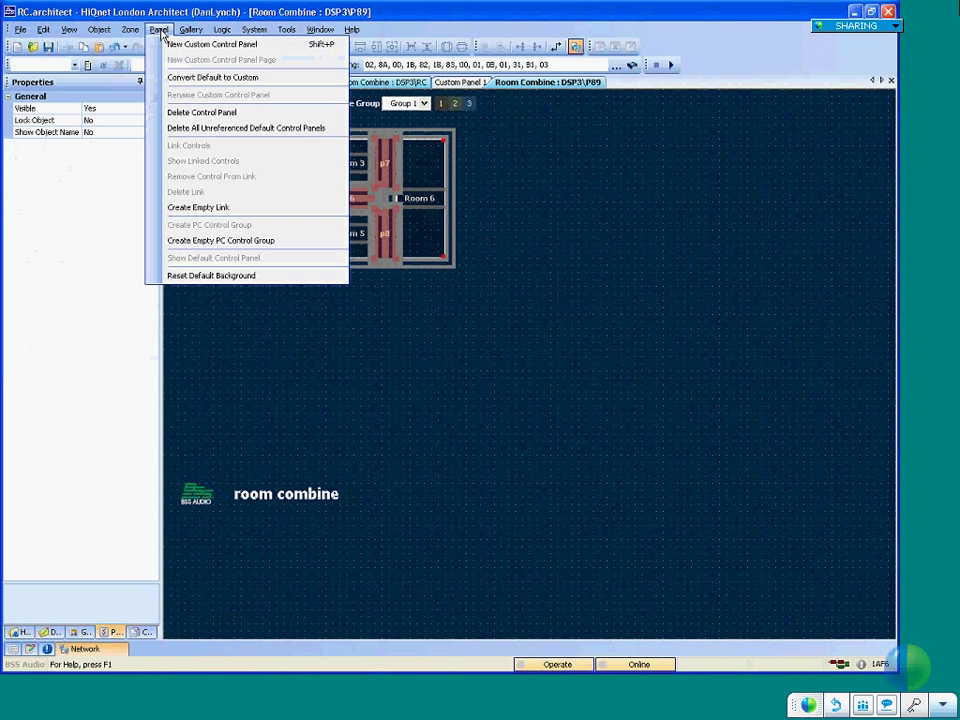
left_click(214, 77)
left_click(420, 363)
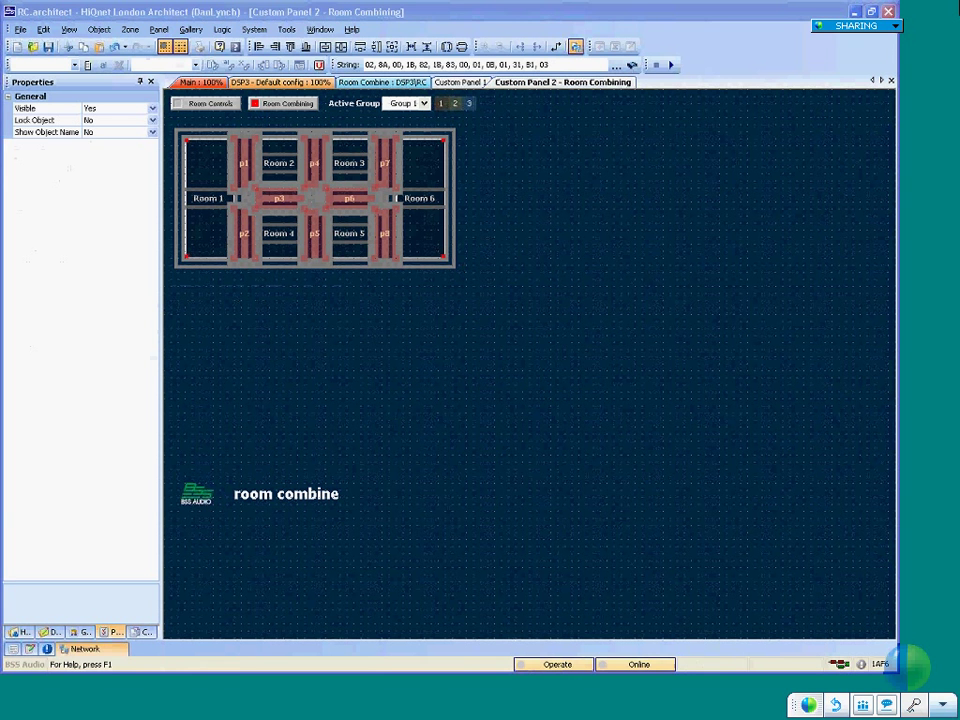
- Copy the selected room layout onto the Room Controls page, in the empty area beside the Room 6 controls
key("ctrl+c")
left_click(204, 103)
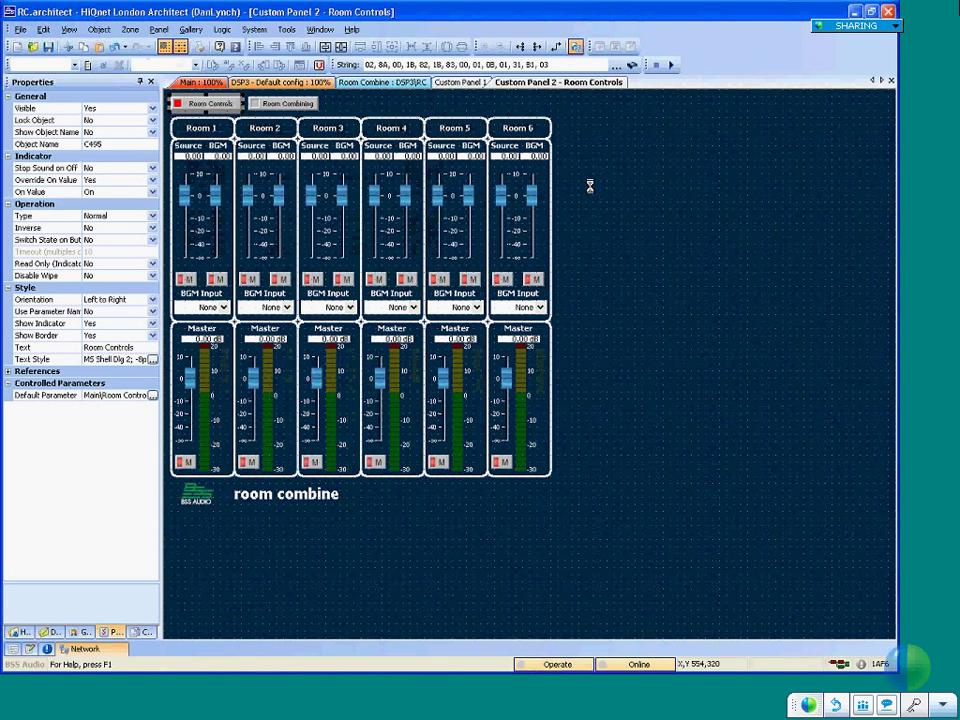
key("ctrl+v")
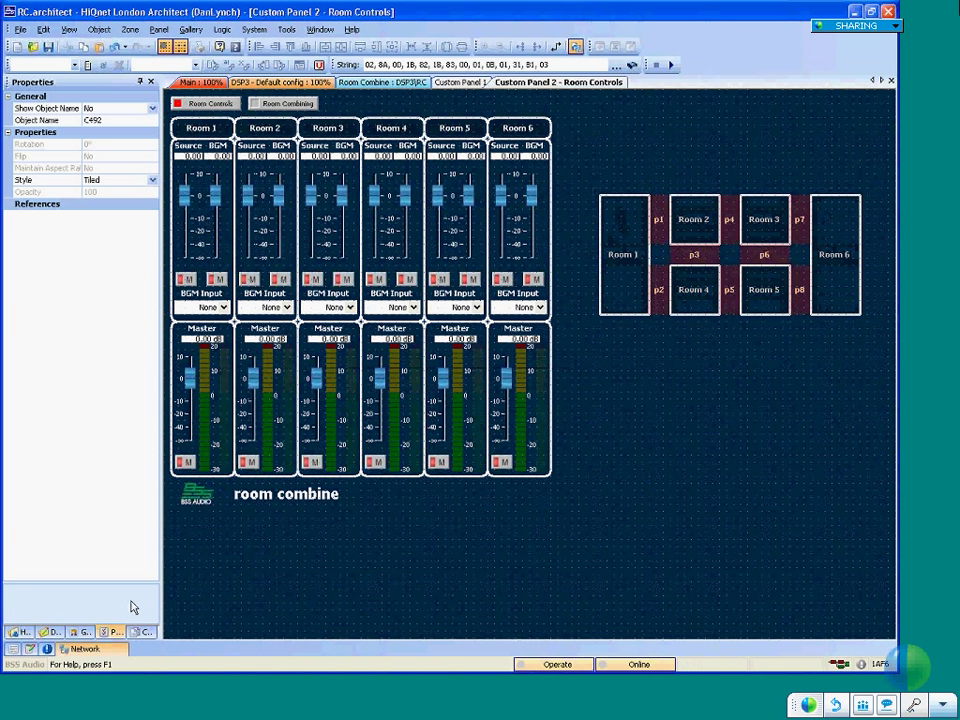
- Copy the Active Group selector and group colour indicators from the Room Combining page to just above the room layout on Room Controls
left_click(142, 632)
right_click(70, 118)
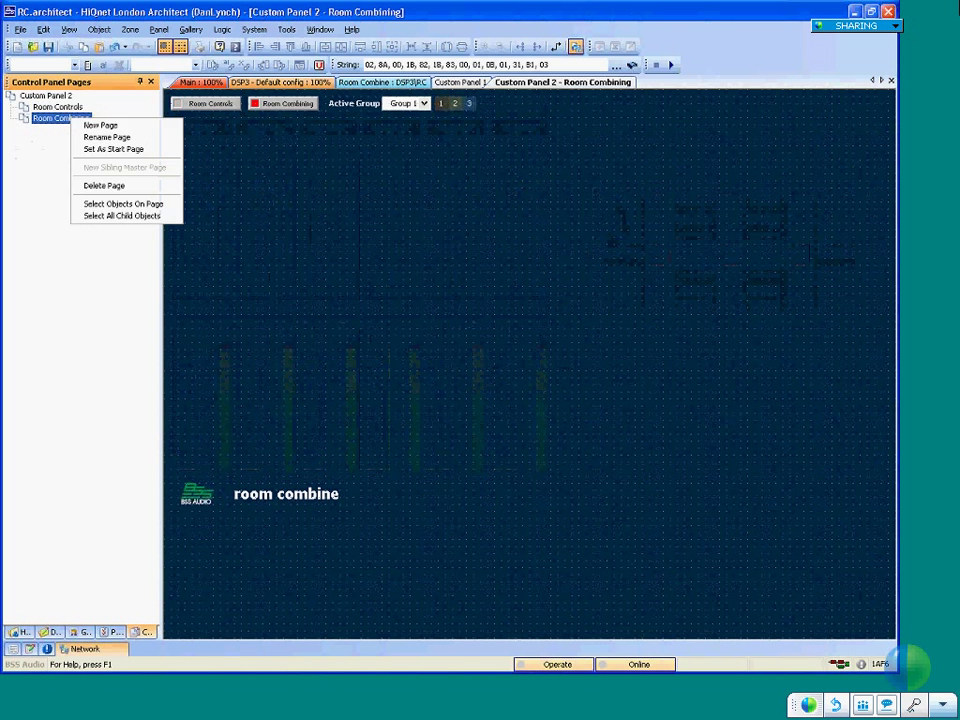
mouse_move(500, 126)
left_mouse_down()
mouse_move(441, 101)
mouse_move(320, 92)
left_mouse_up()
key("ctrl+c")
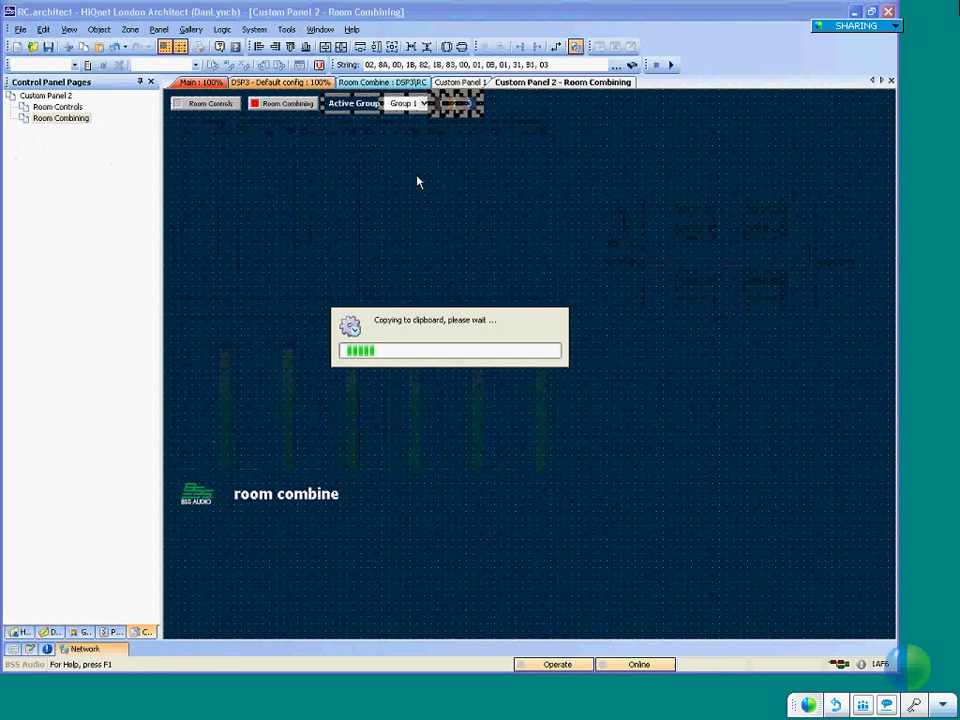
left_click(213, 106)
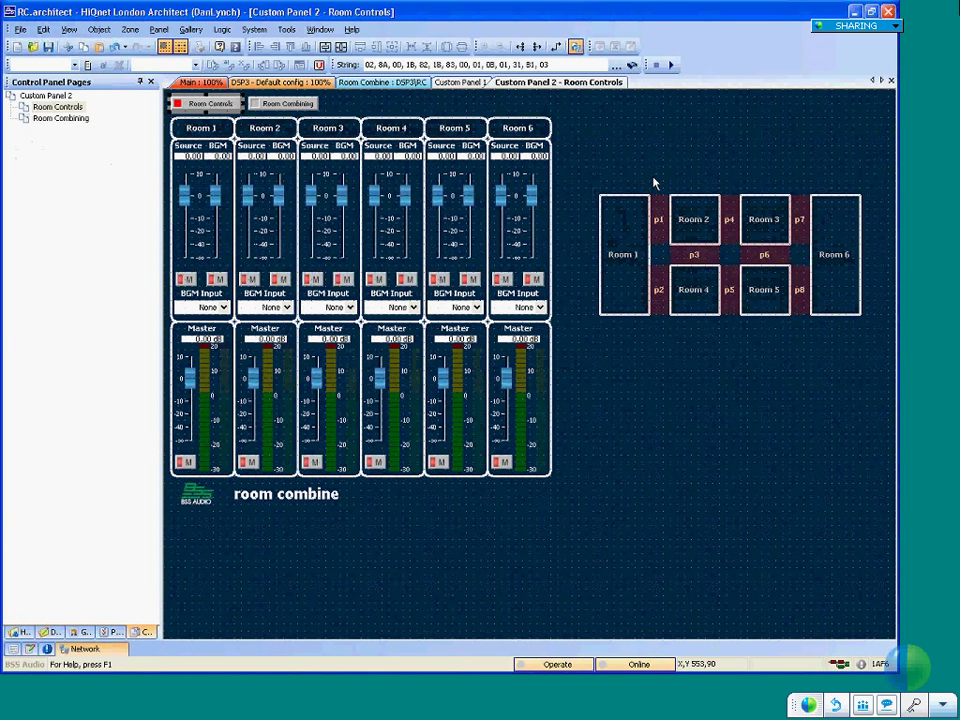
key("ctrl+v")
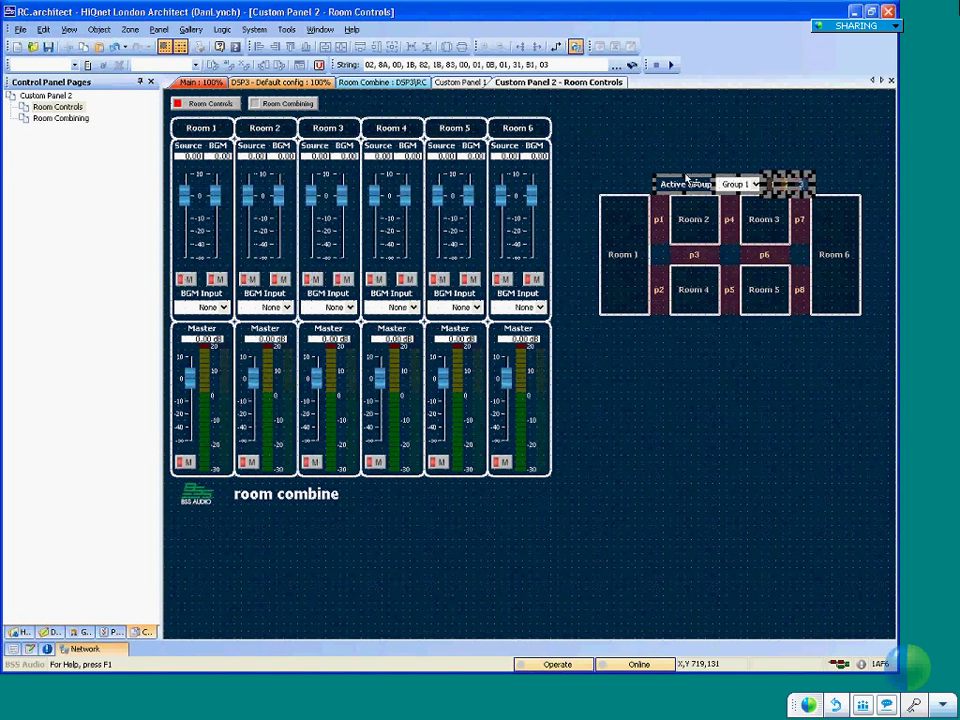
left_click_drag(686, 179, 686, 161)
left_click(561, 627)
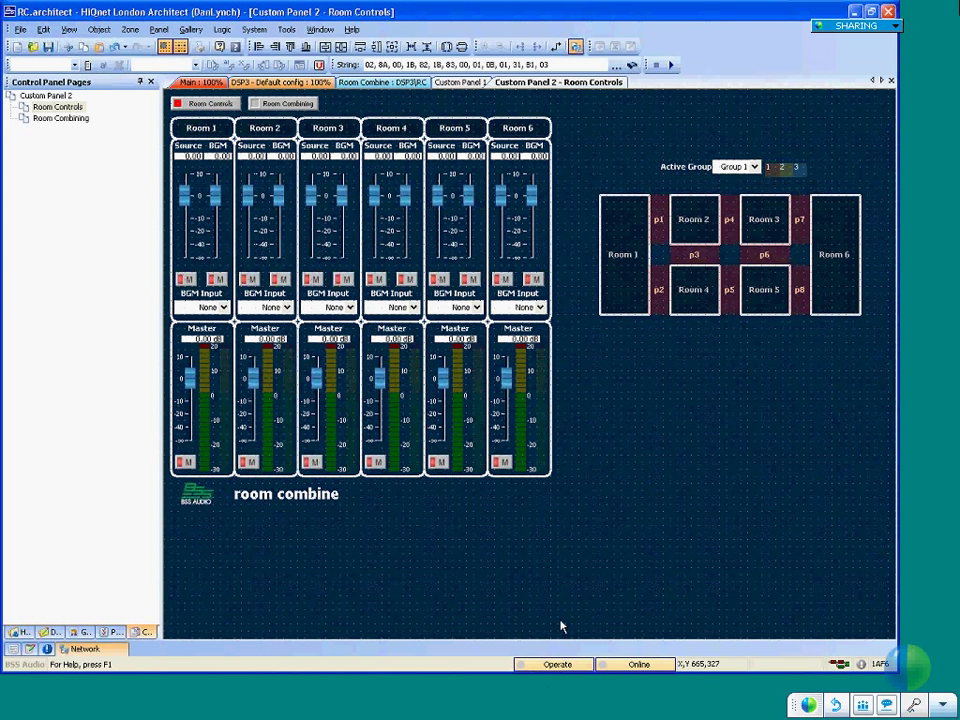
- Enter Operate mode and open Custom Panel 2 from the design's custom control panels
left_click(549, 666)
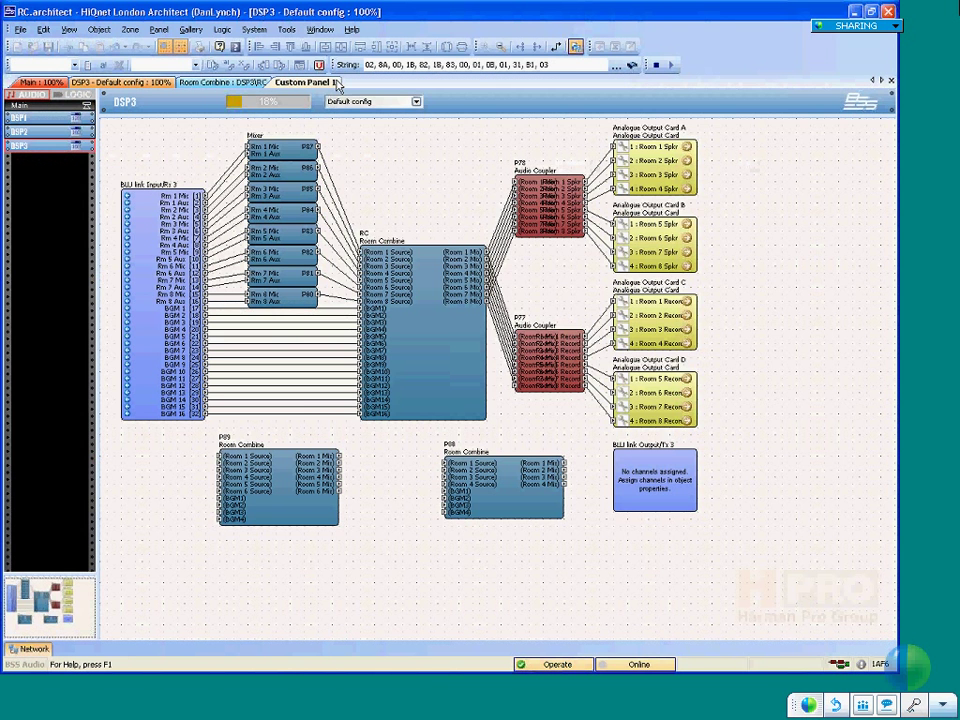
left_click(336, 84)
left_click(69, 29)
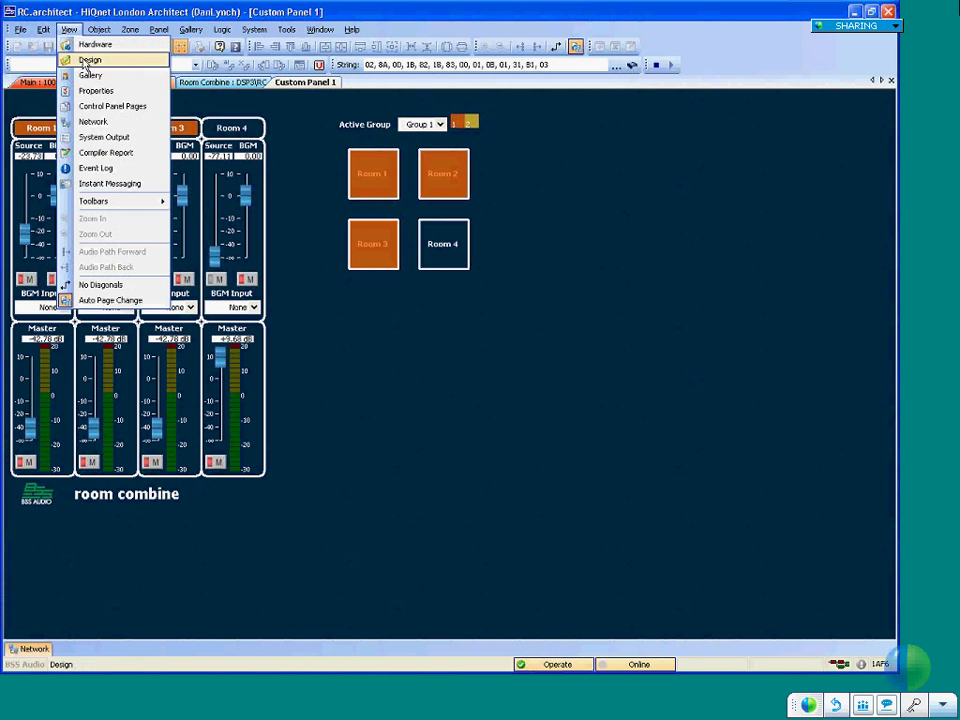
left_click(84, 62)
left_click(13, 108)
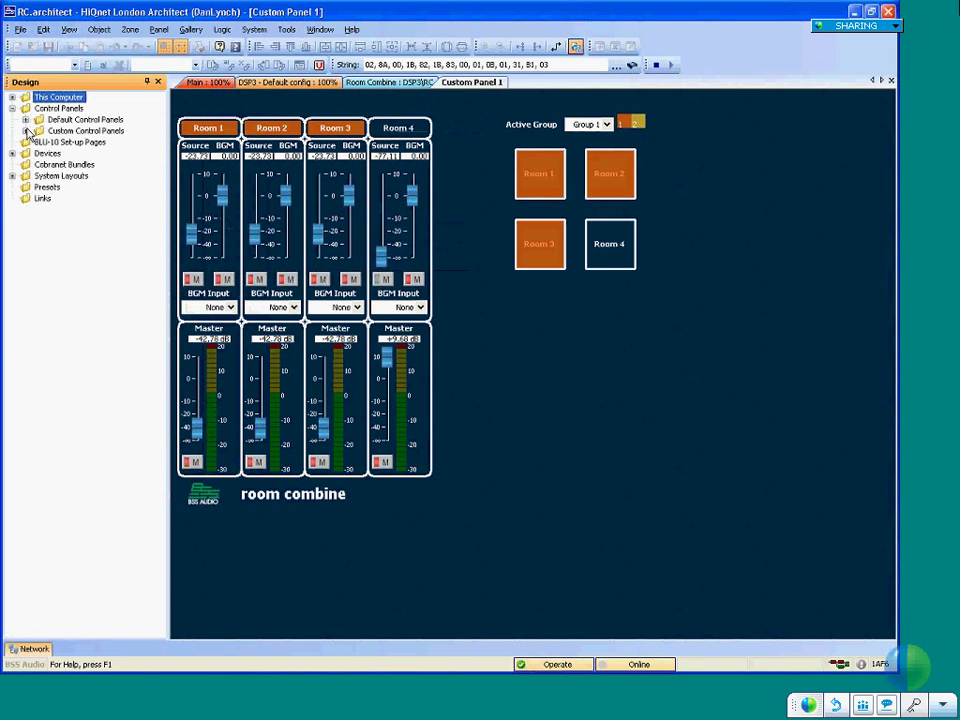
left_click(26, 131)
double_click(87, 154)
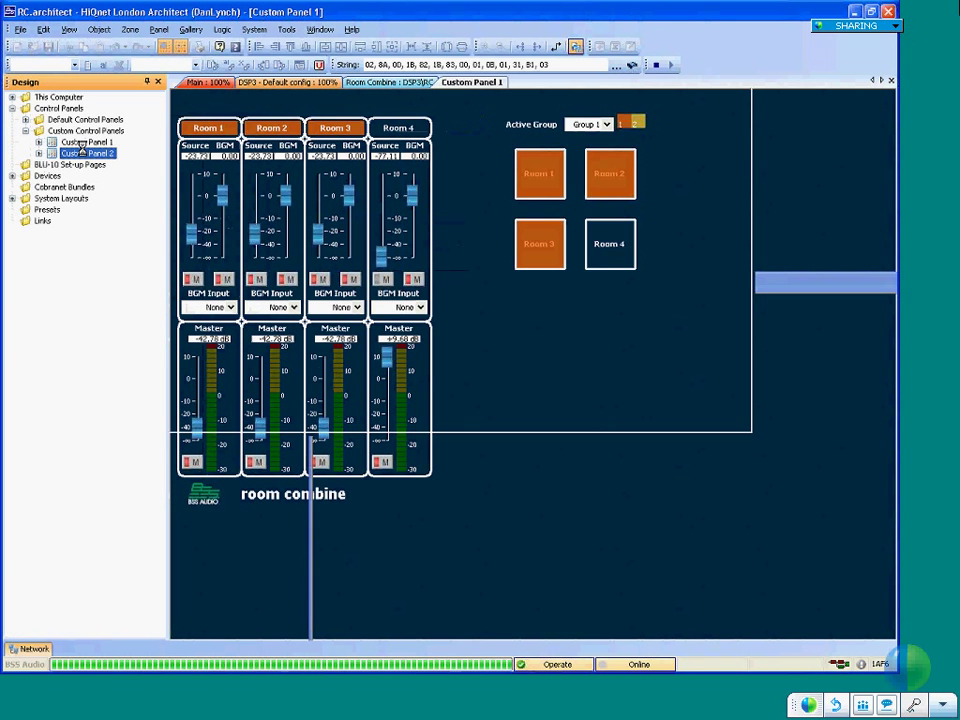
left_click(155, 82)
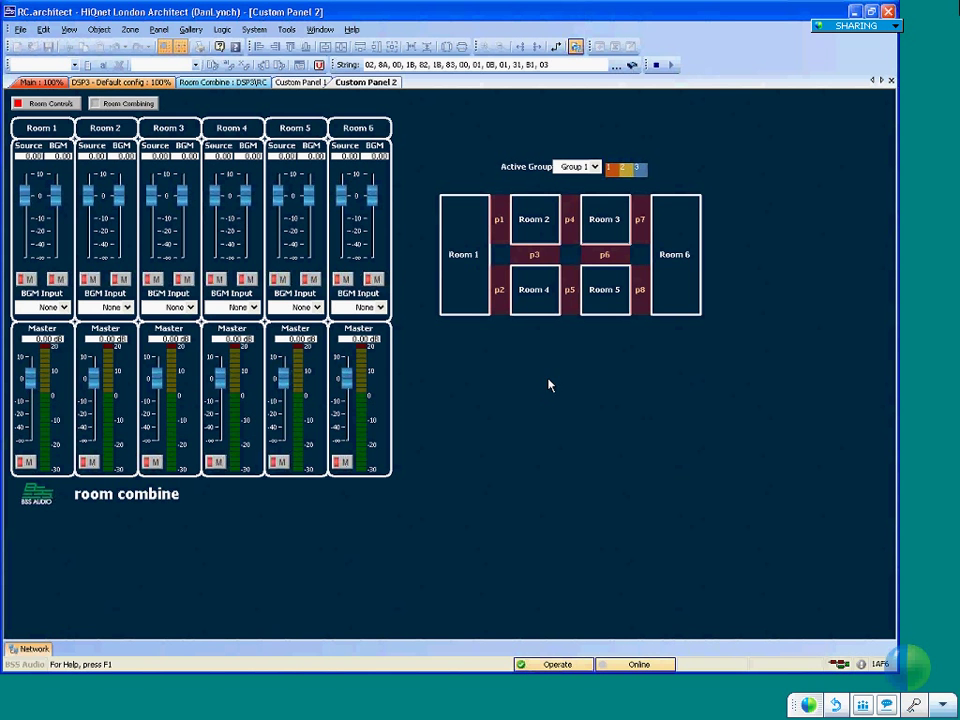
- Leave Operate mode and add a Frame beneath the room layout on Custom Panel 2
key("alt")
left_click(555, 665)
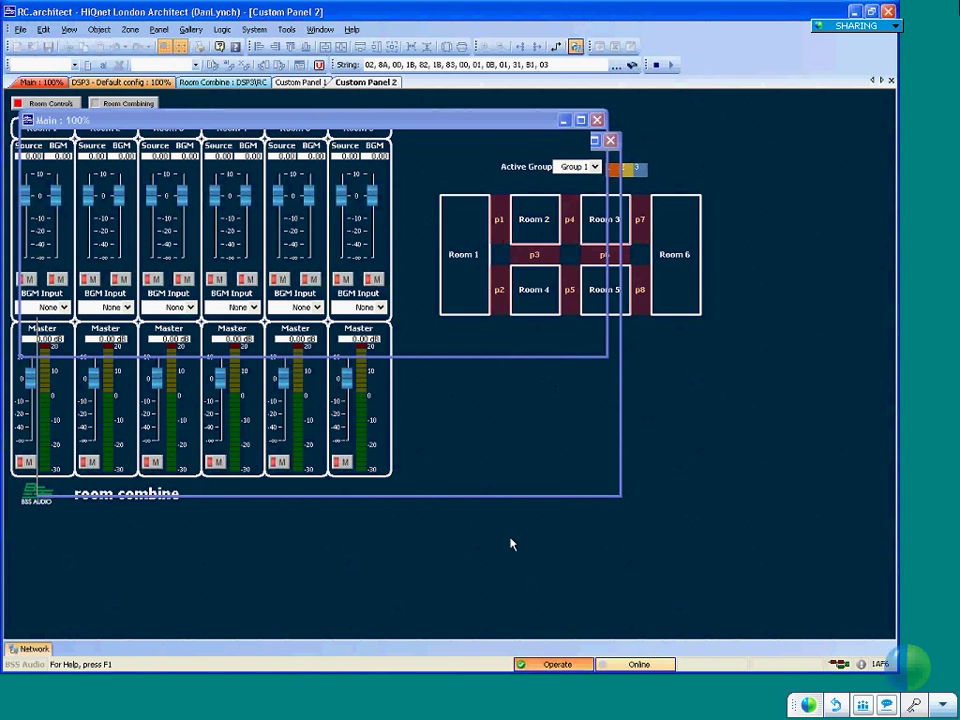
right_click(638, 393)
mouse_move(636, 392)
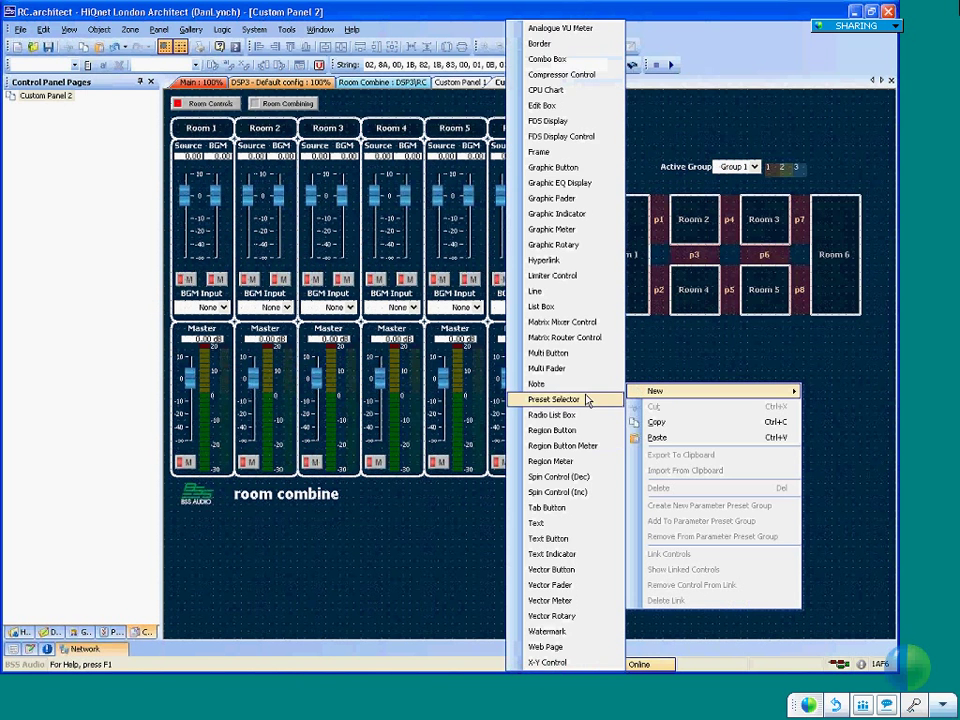
left_click(575, 152)
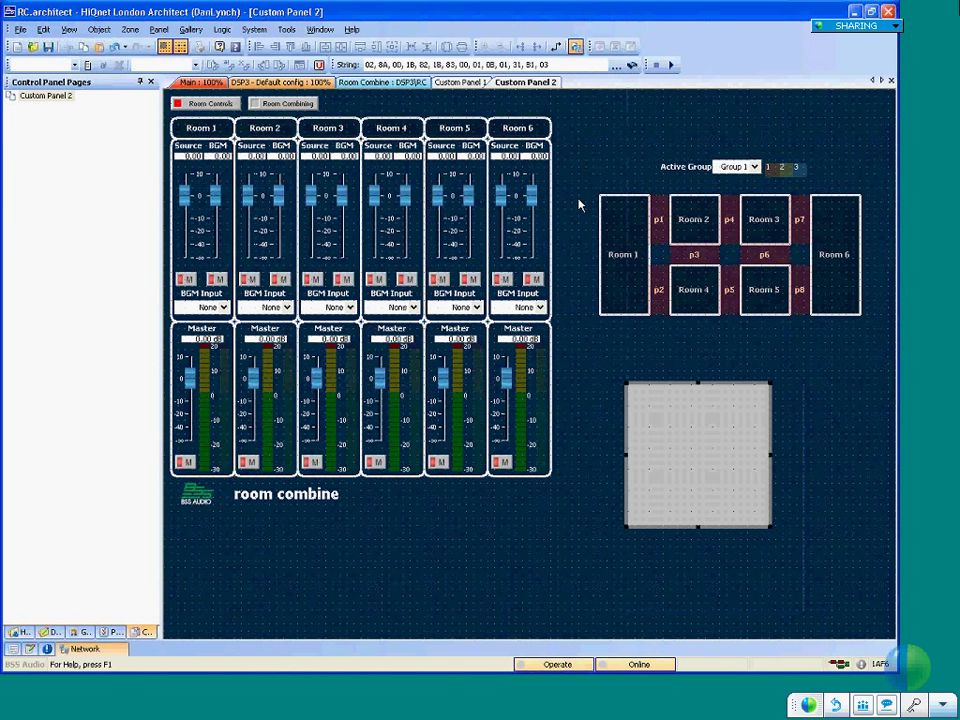
- Set the selected frame's type to Etched and its fill type to None
left_click(113, 632)
left_click(129, 167)
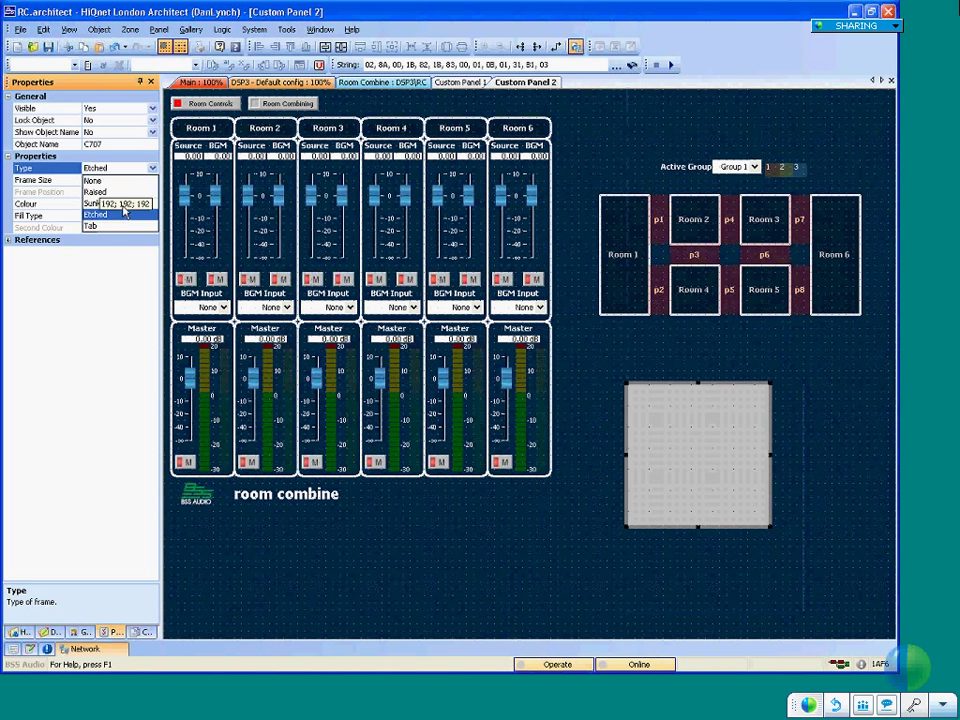
left_click(124, 212)
left_click(120, 215)
left_click(100, 224)
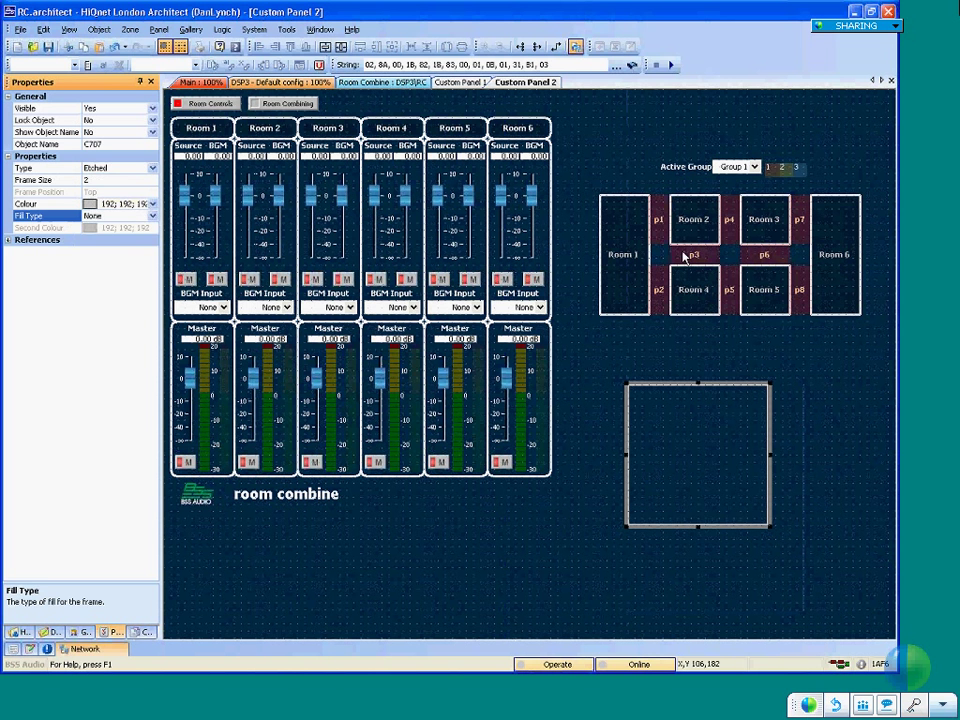
- Move the Active Group selector and group indicators higher, and resize the frame to surround the room layout
left_click(786, 167)
left_click(686, 167, "shift")
left_click_drag(686, 167, 686, 124)
left_click_drag(654, 456, 873, 335)
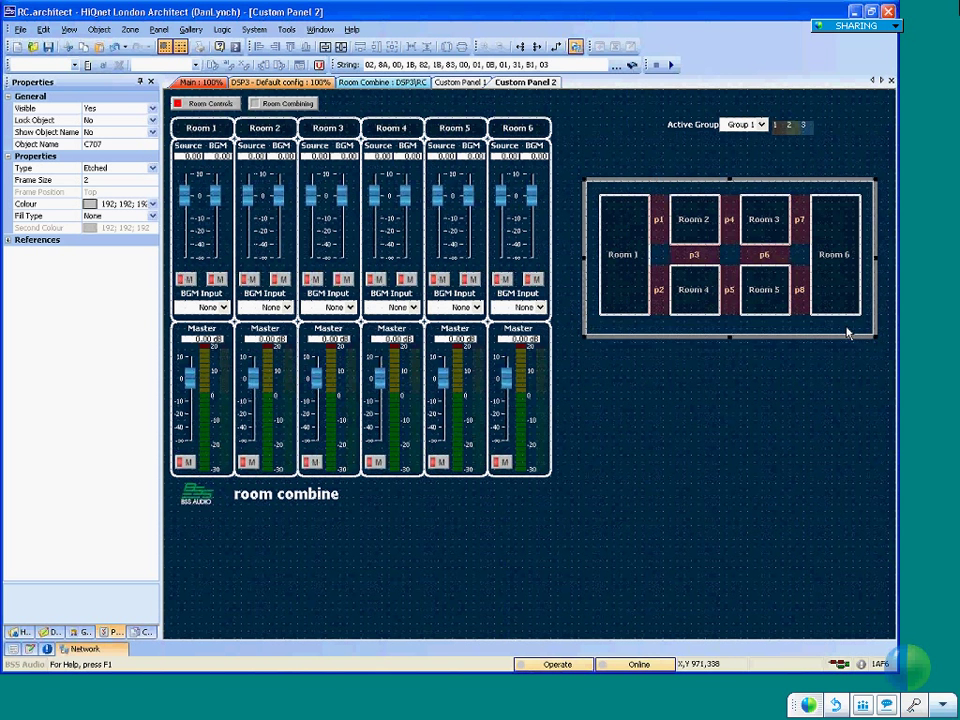
- Deselect the frame around the room layout and enter Operate mode
right_click(849, 332)
left_click(768, 530)
left_click(707, 422)
left_click(558, 665)
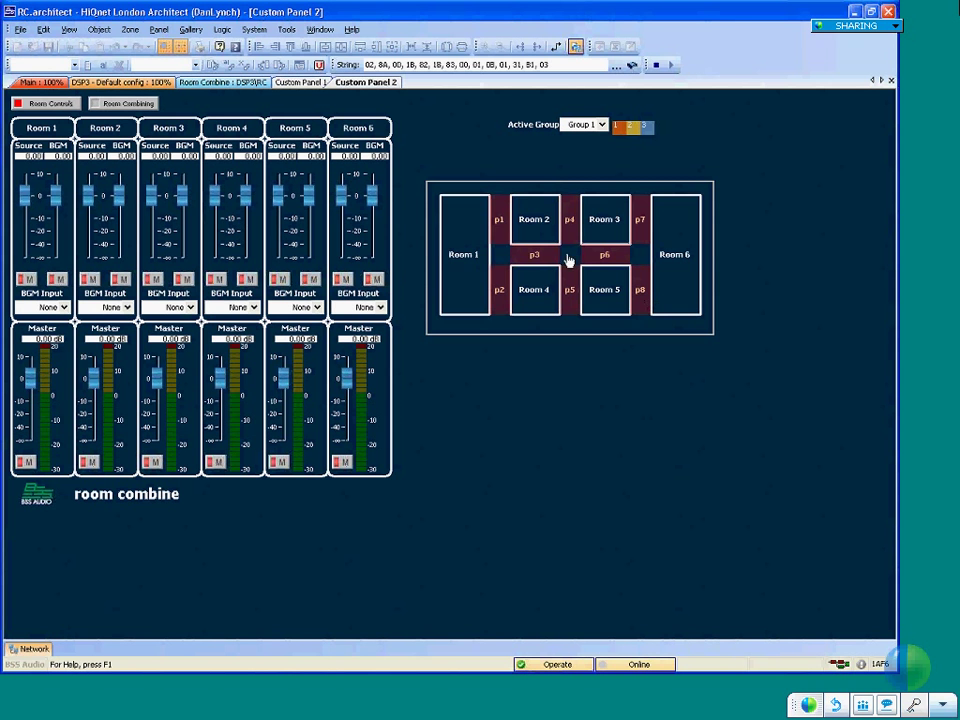
- Open partitions p1, p5 and p2 in the room layout, and set Room 2's BGM input to 2
left_click(501, 221)
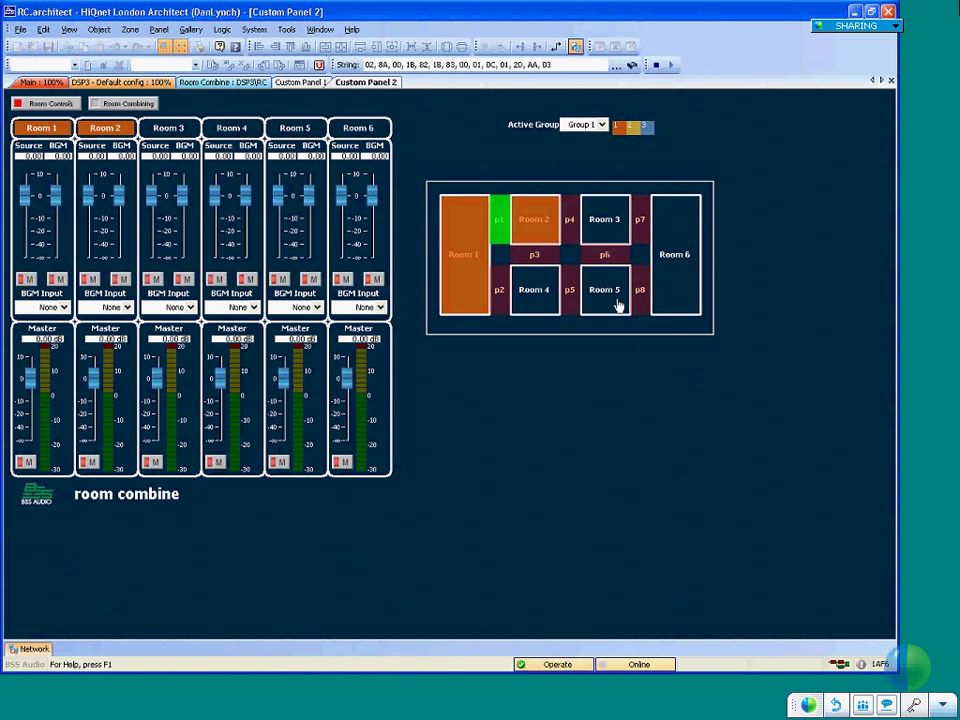
left_click(569, 292)
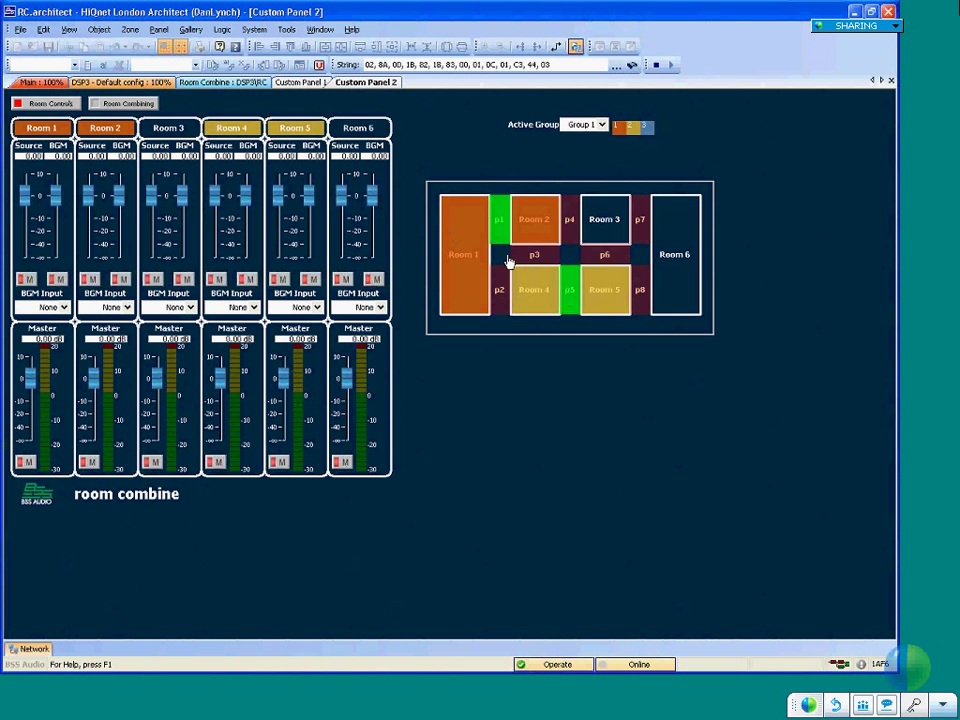
left_click(499, 295)
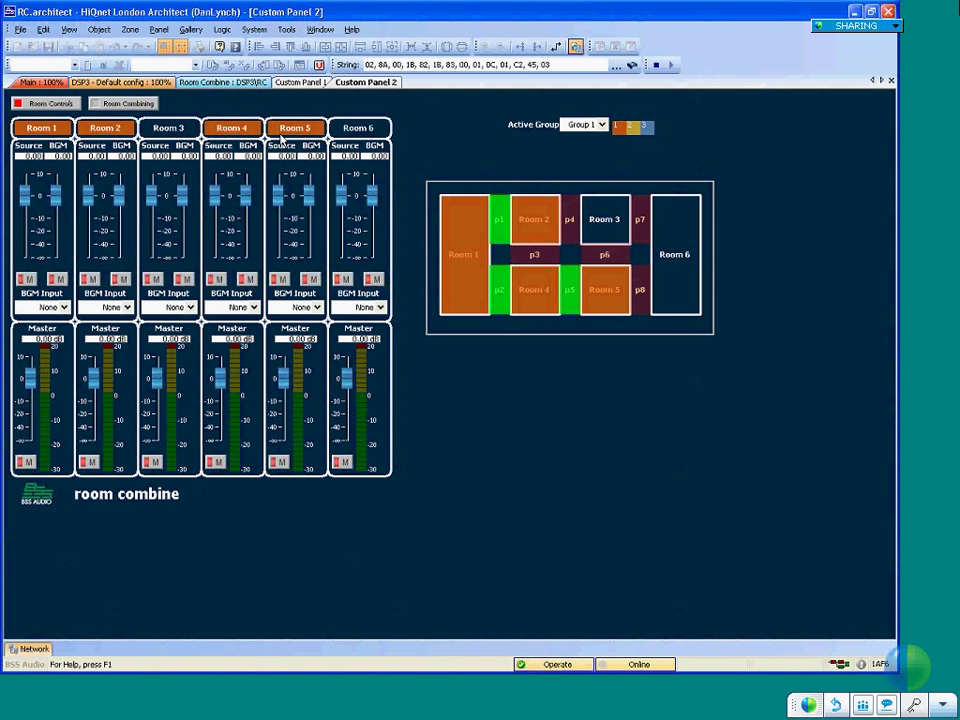
left_click(127, 308)
left_click(104, 346)
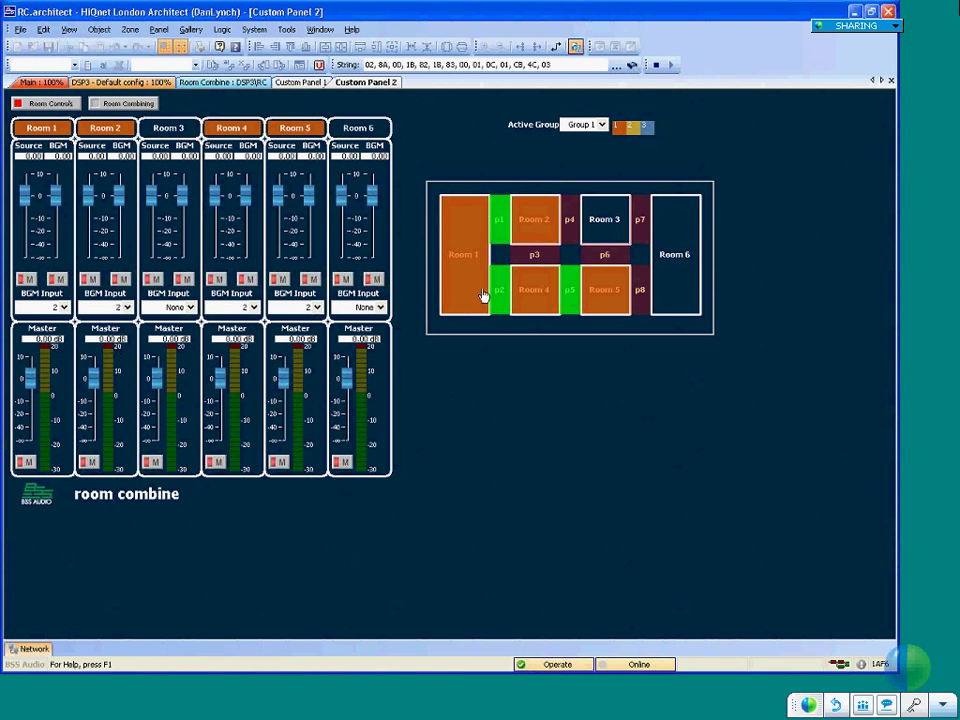
- Regroup the rooms by closing partition p5, opening p8, closing p1 and opening p4
left_click(570, 289)
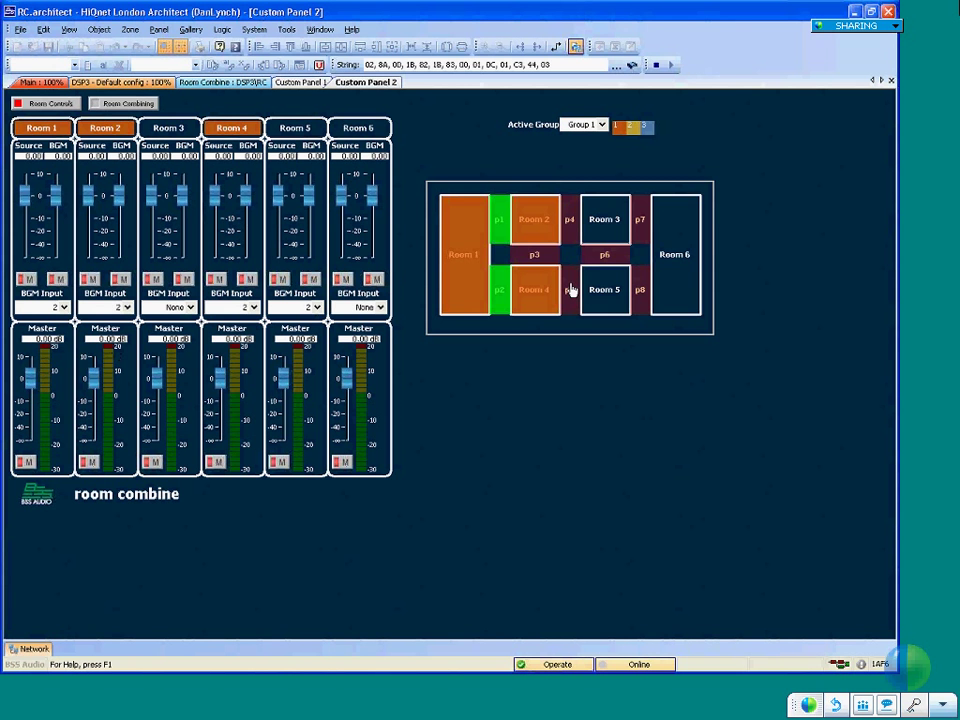
left_click(641, 290)
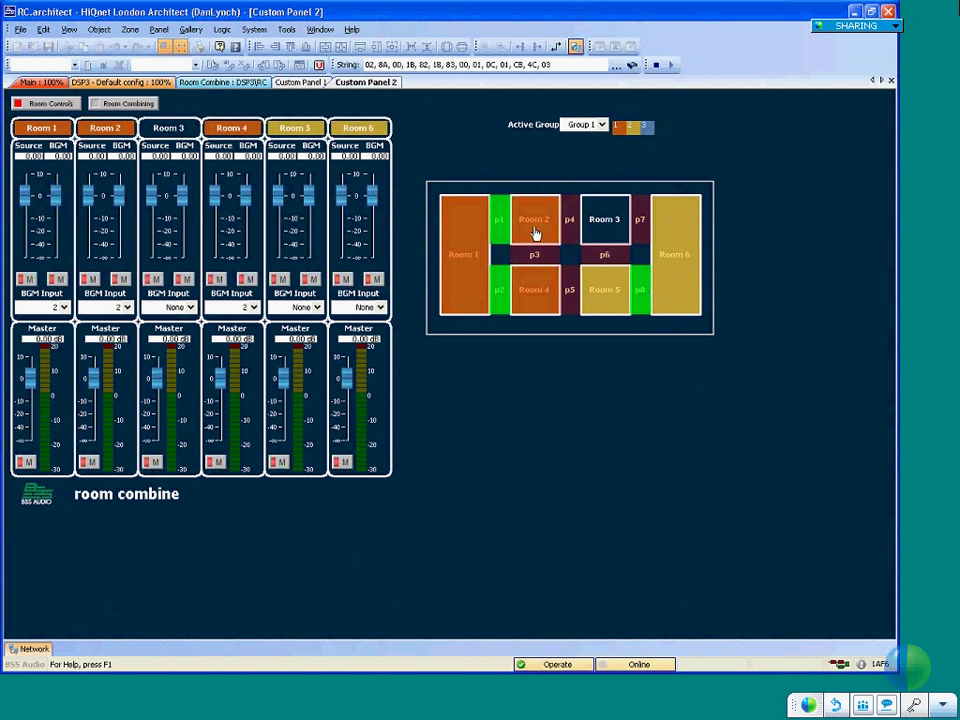
left_click(495, 222)
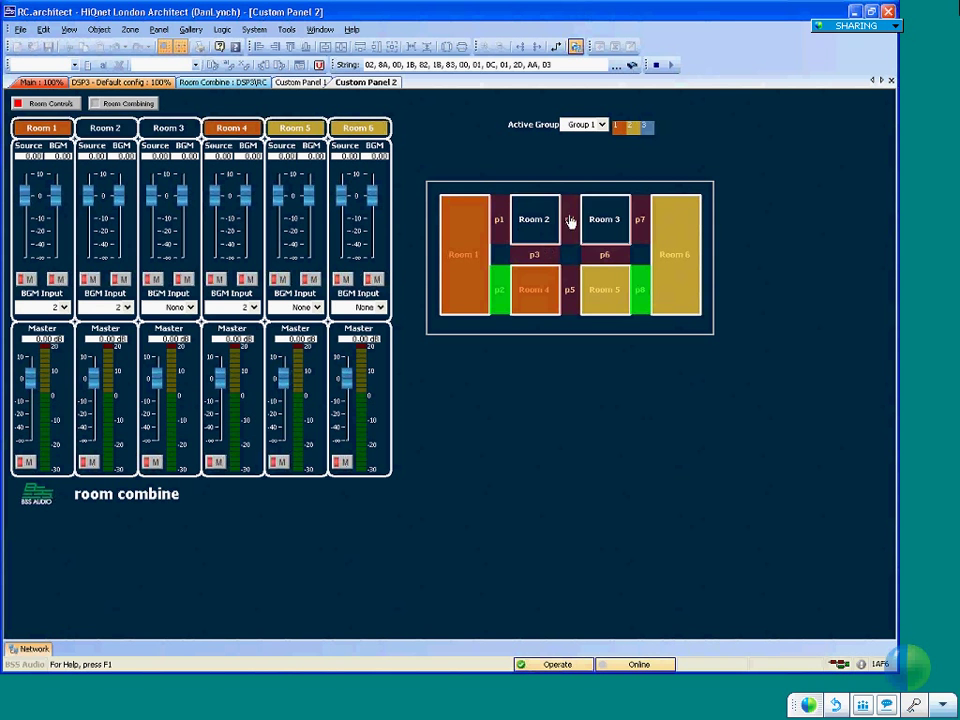
left_click(569, 226)
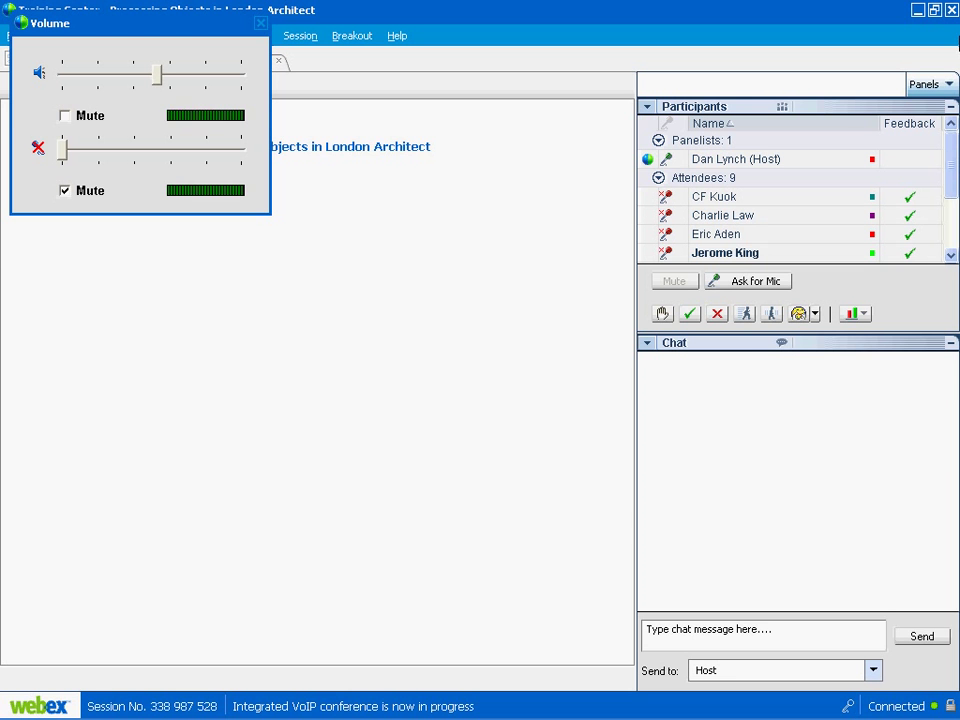
left_click(807, 630)
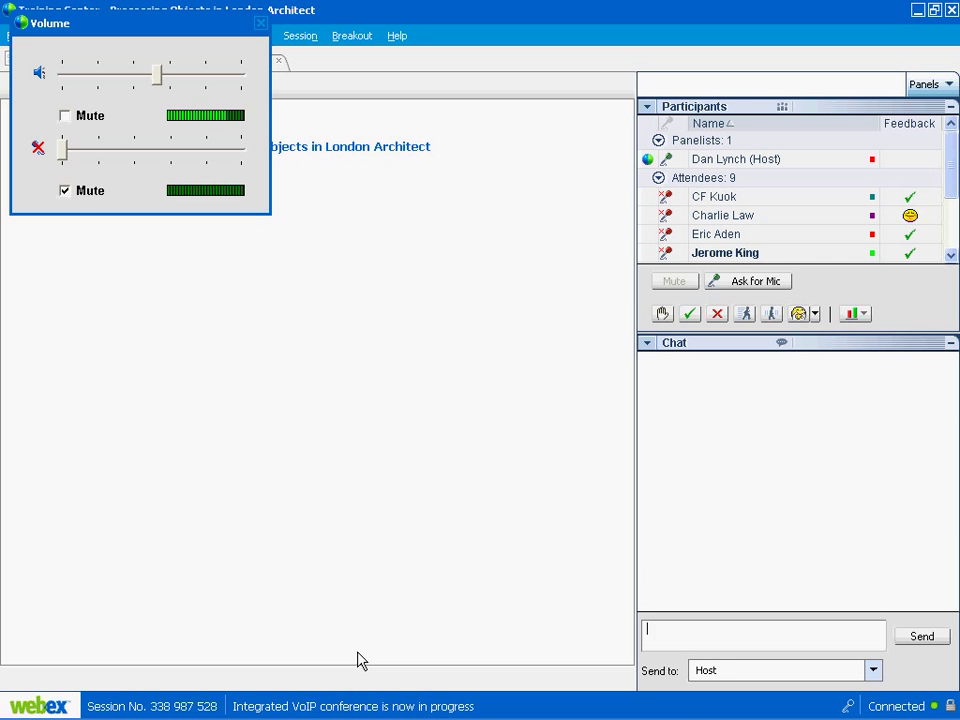
mouse_move(279, 713)
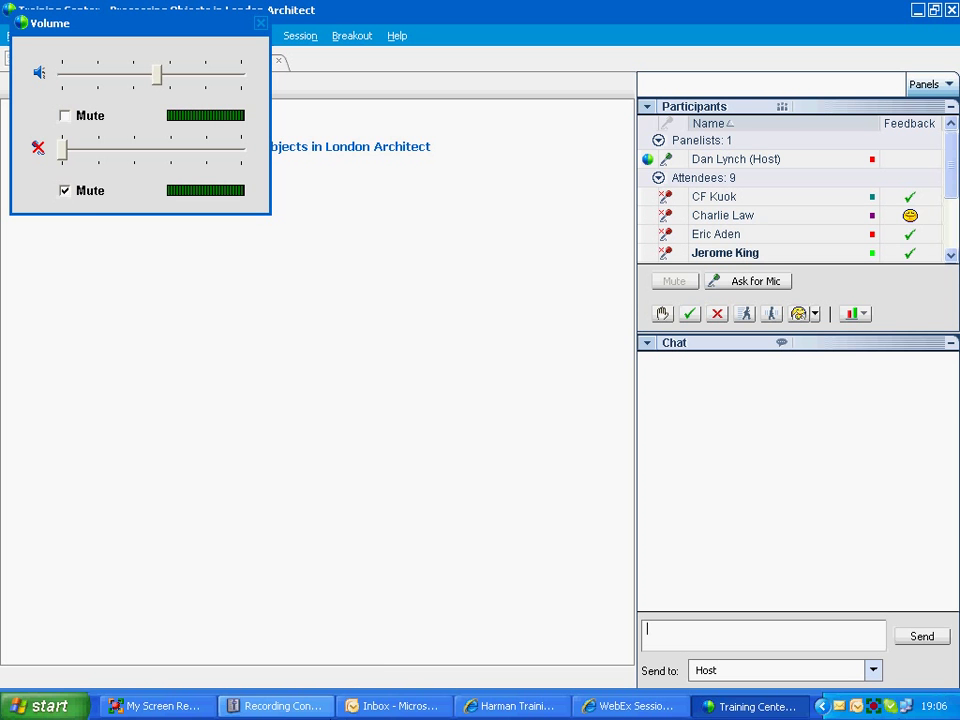
left_click(169, 710)
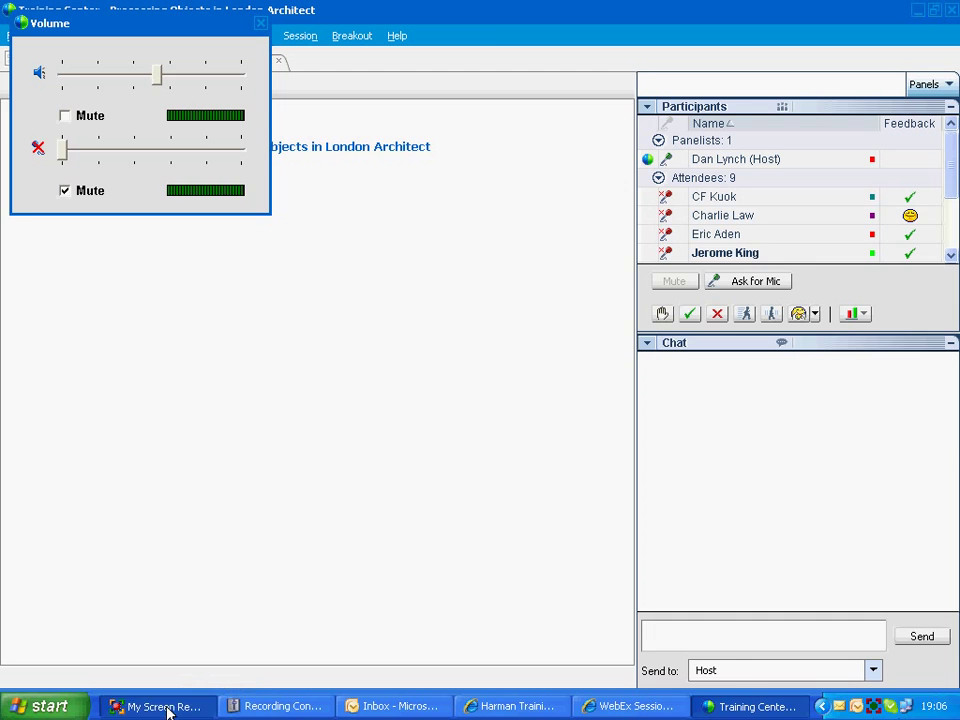